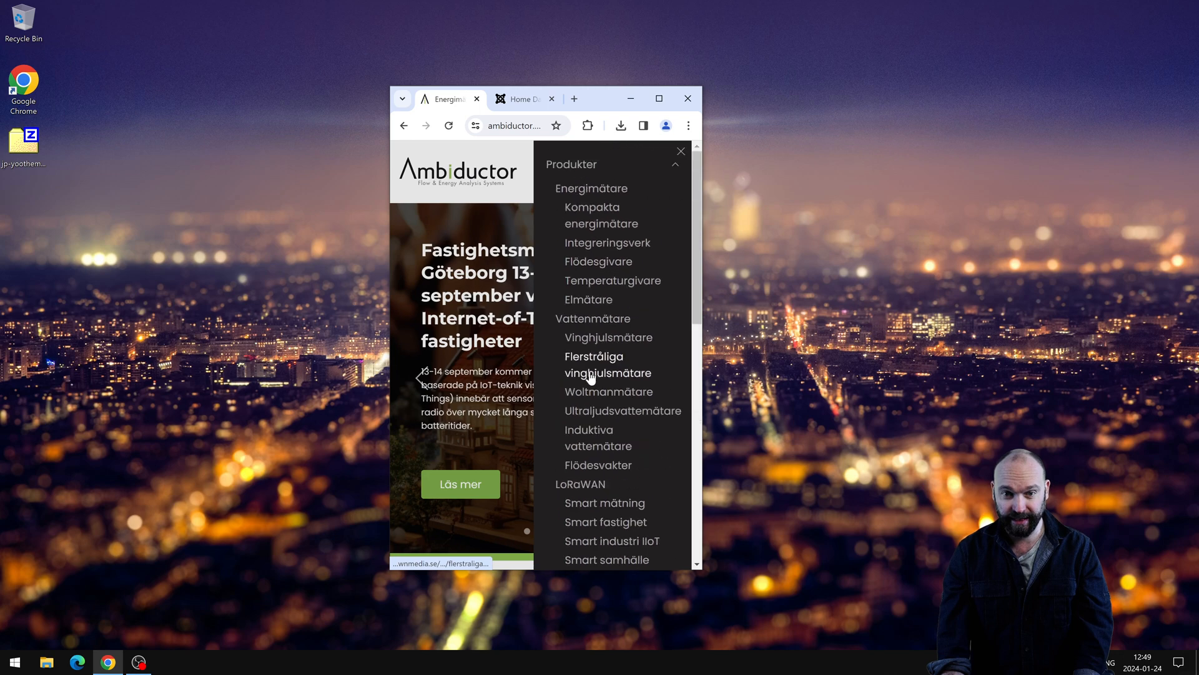
Examine the Produkter and Internet-of-Things submenus in the site's mobile menu, and close the menu.
scroll(594, 263, down, 4)
scroll(594, 291, down, 5)
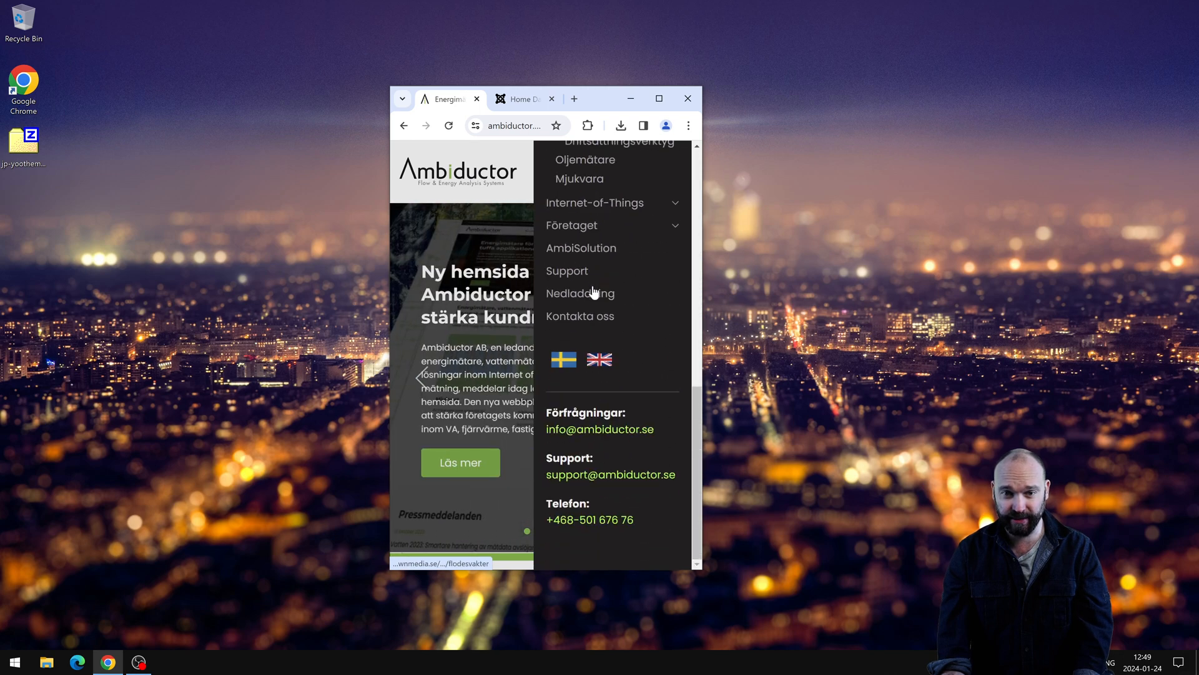
scroll(603, 294, up, 4)
scroll(663, 414, down, 1)
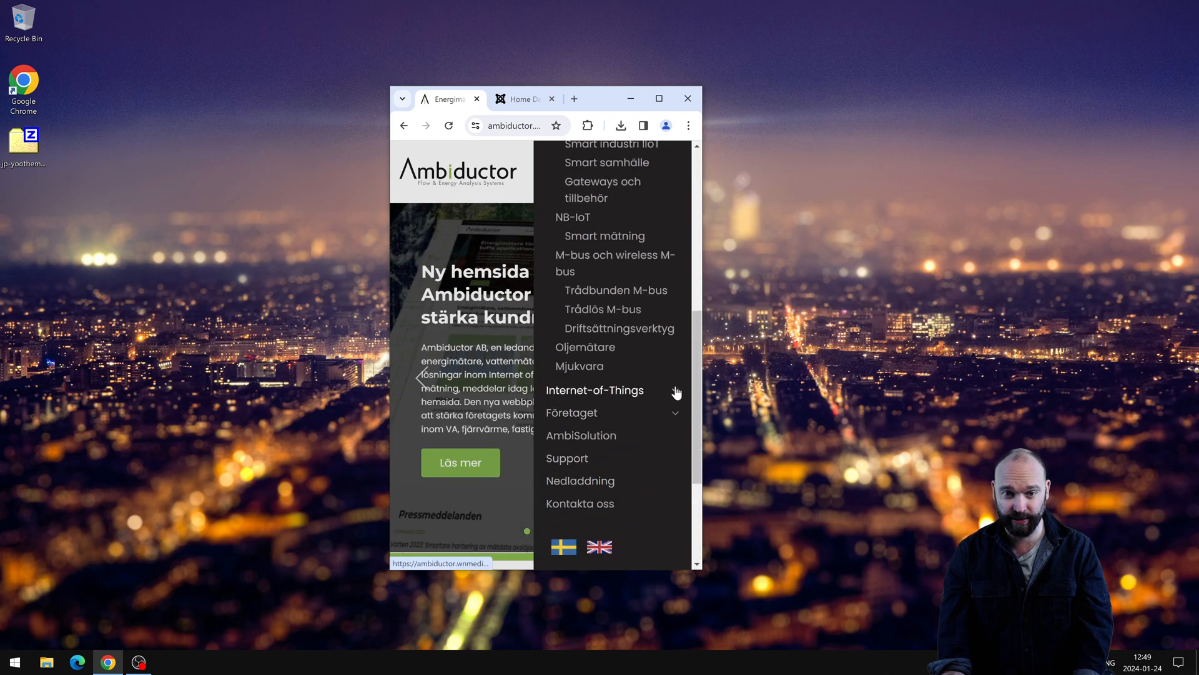
click(677, 393)
scroll(594, 418, down, 3)
scroll(593, 428, up, 4)
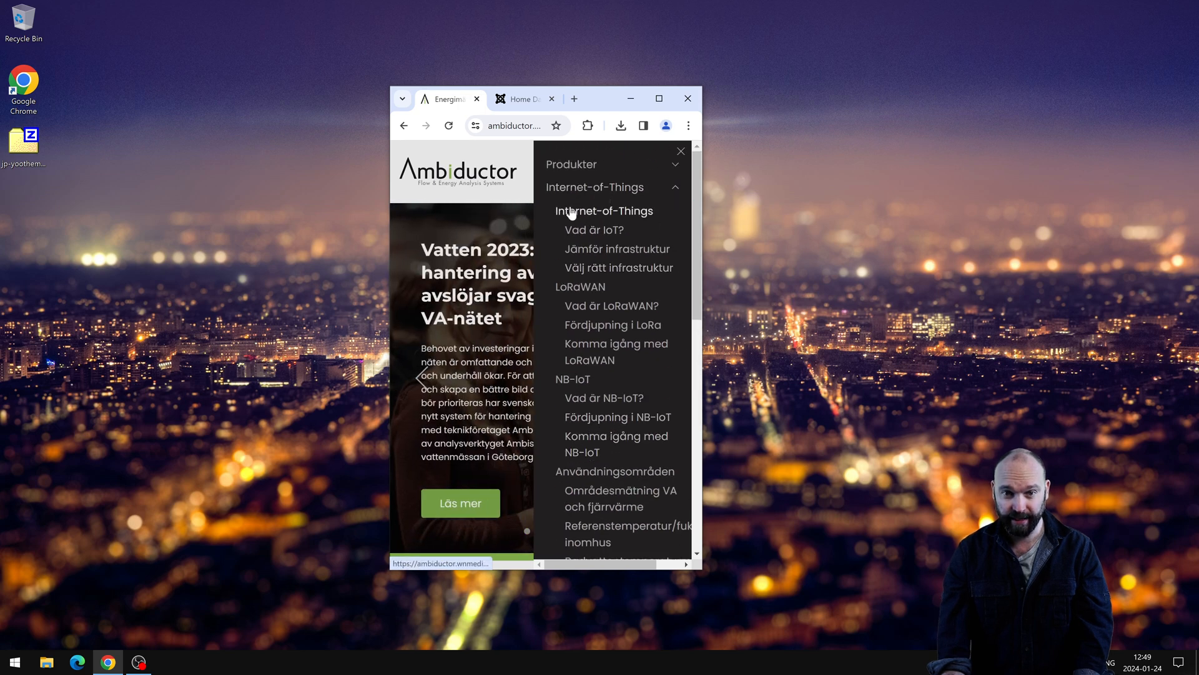
scroll(594, 349, down, 6)
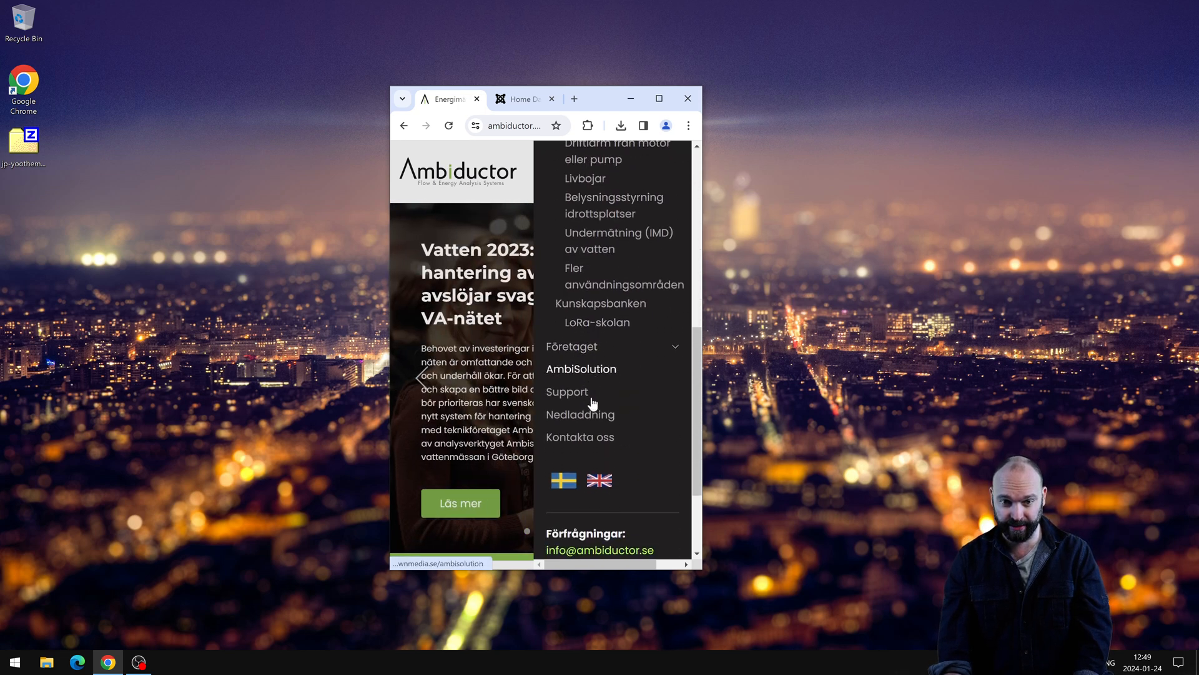
scroll(593, 403, up, 8)
click(677, 165)
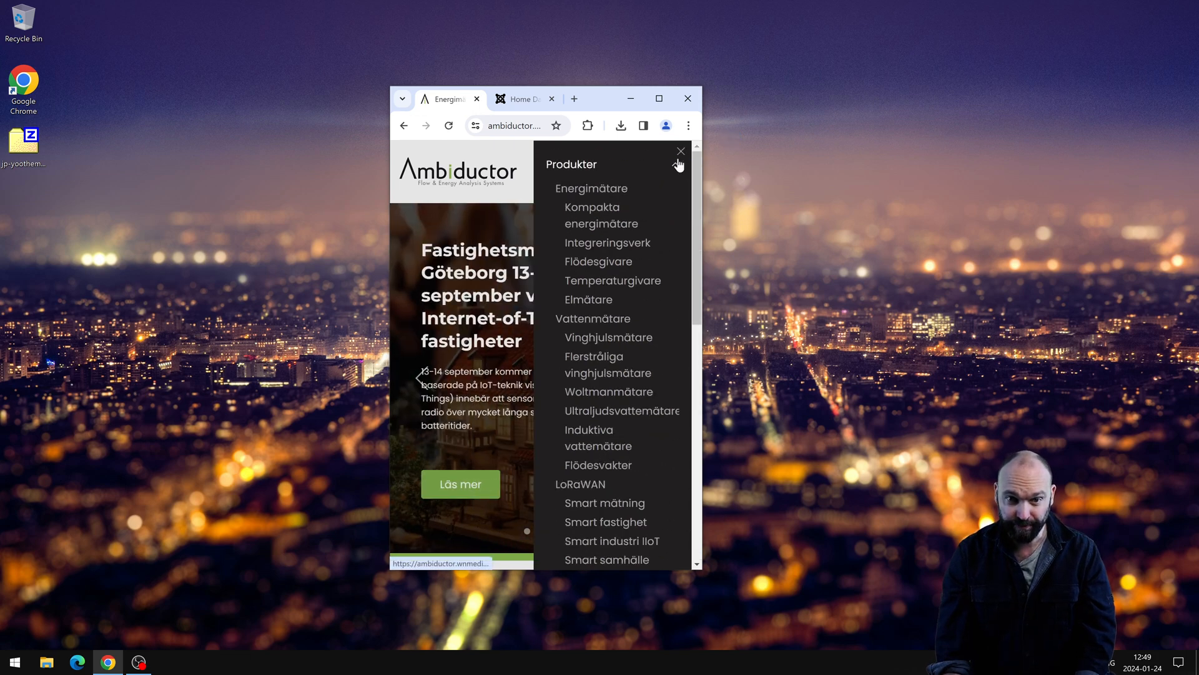
click(681, 151)
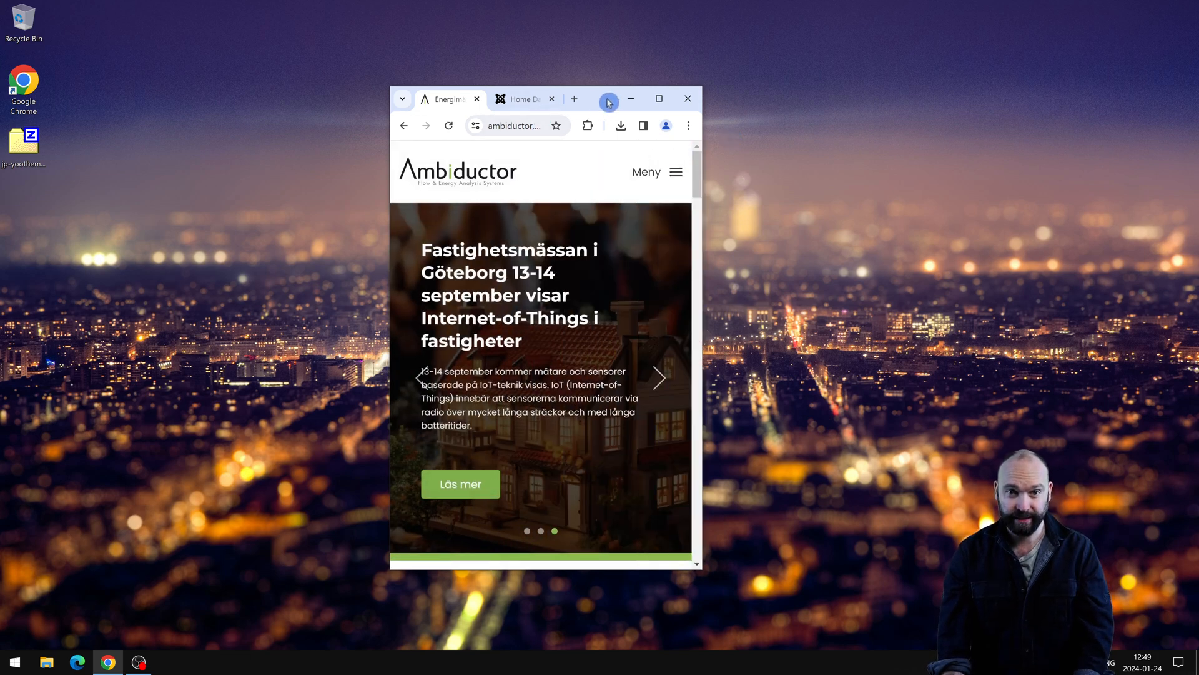
Maximize the browser, switch to the Joomla administrator and open the extension installation page.
double_click(609, 101)
click(275, 13)
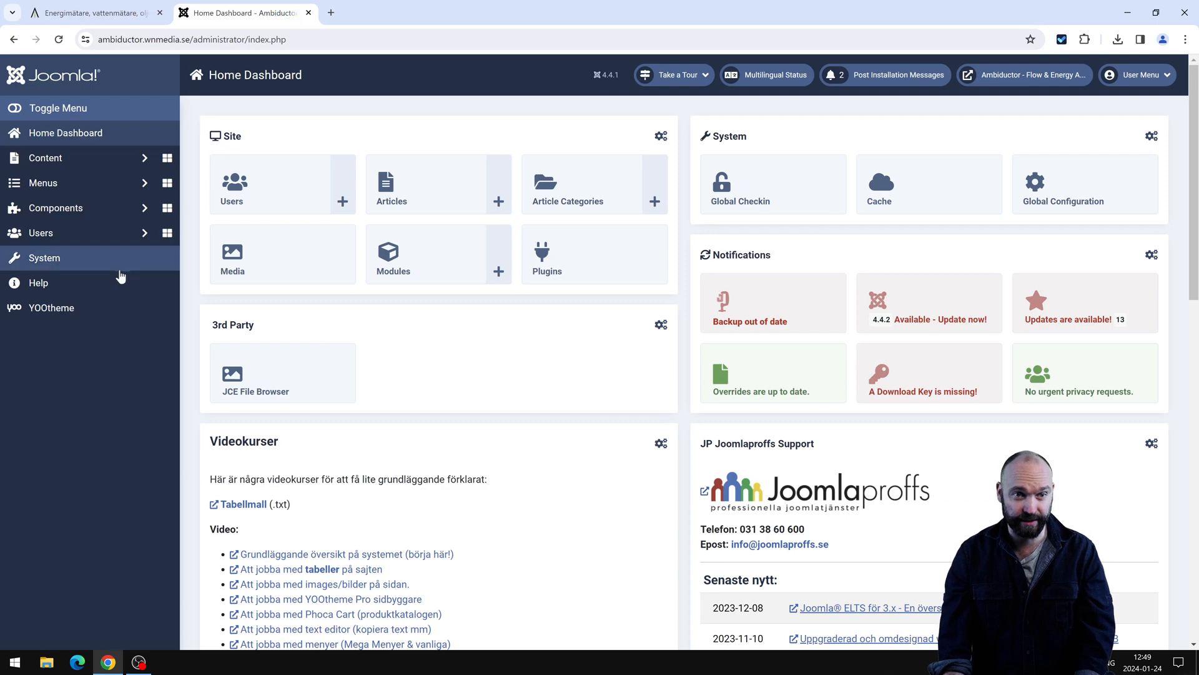
click(73, 265)
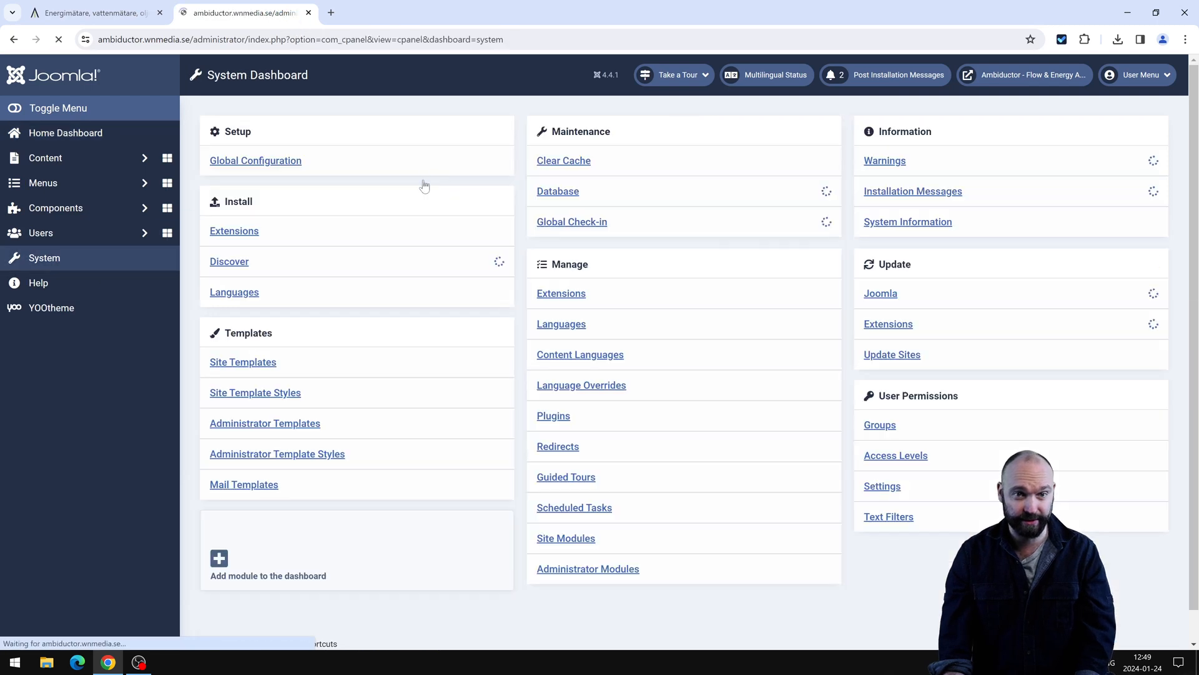
click(235, 230)
Upload and install the package jp-yootheme-menu-1-0-0.zip from the Desktop folder.
click(677, 381)
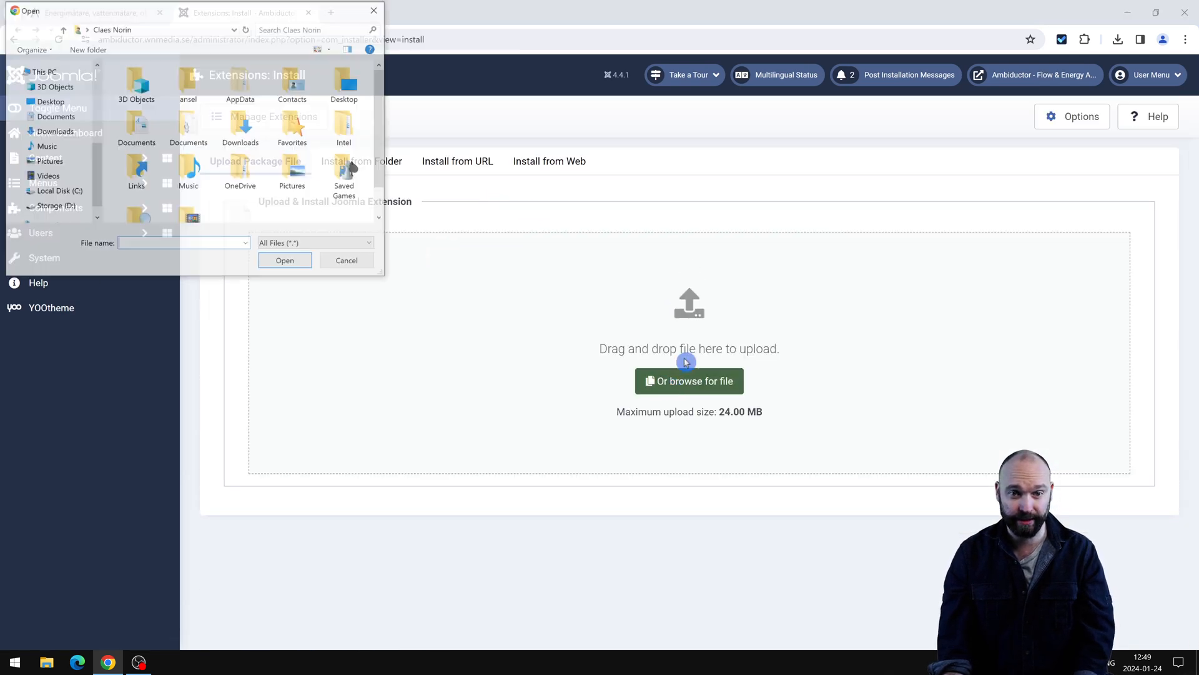
click(50, 92)
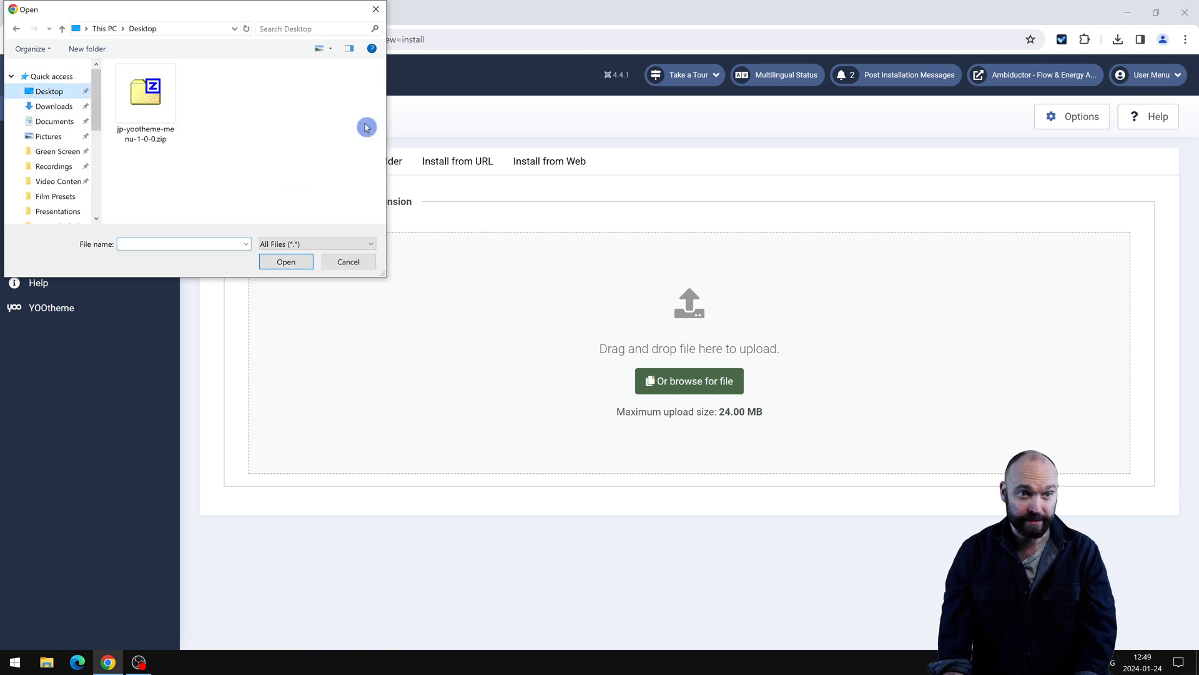
double_click(149, 110)
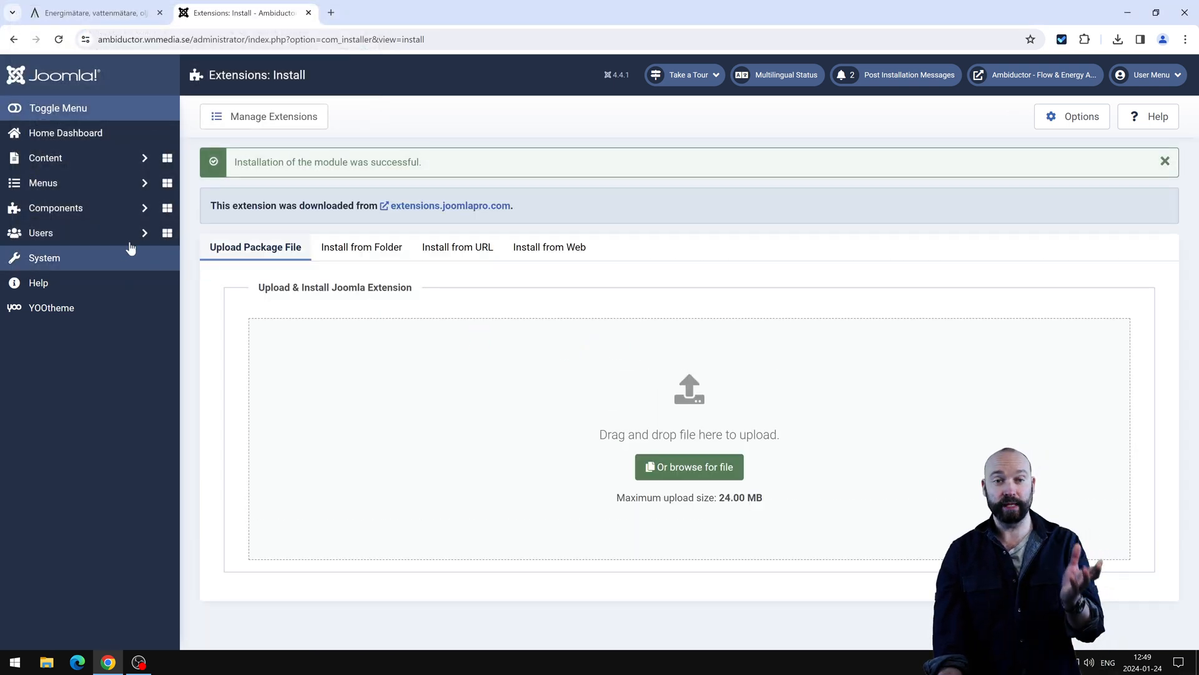
Open the JP Yootheme Menu module from the list of site modules.
click(87, 158)
click(72, 334)
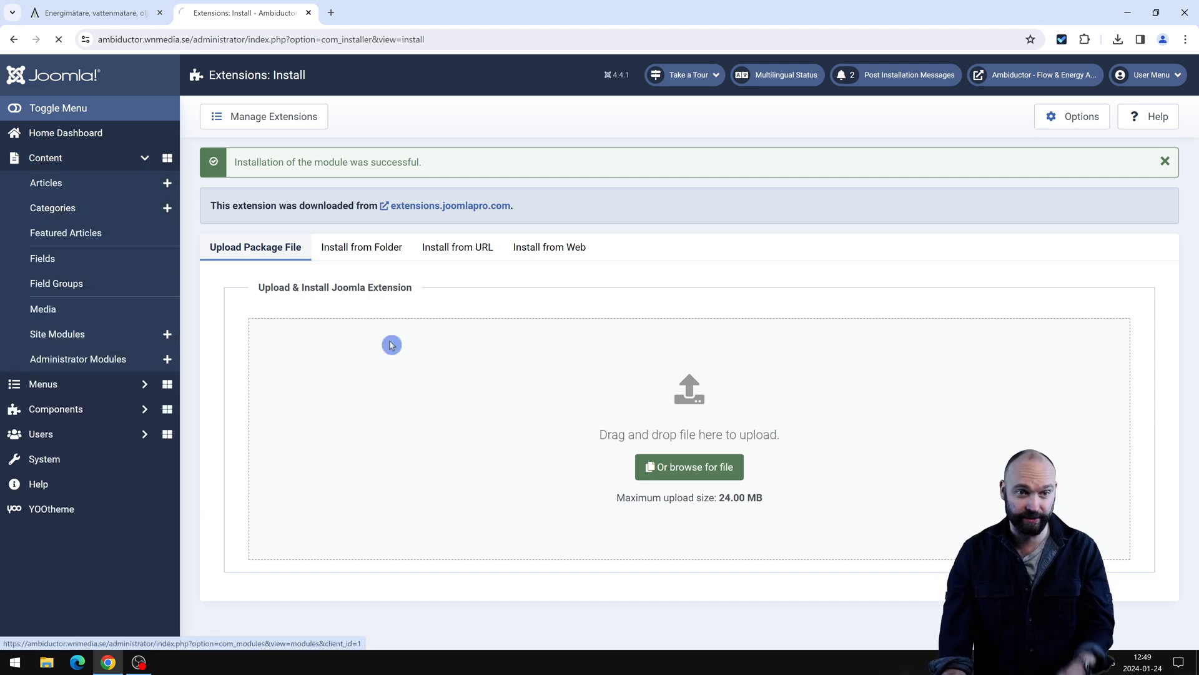
scroll(424, 341, down, 5)
scroll(424, 341, up, 5)
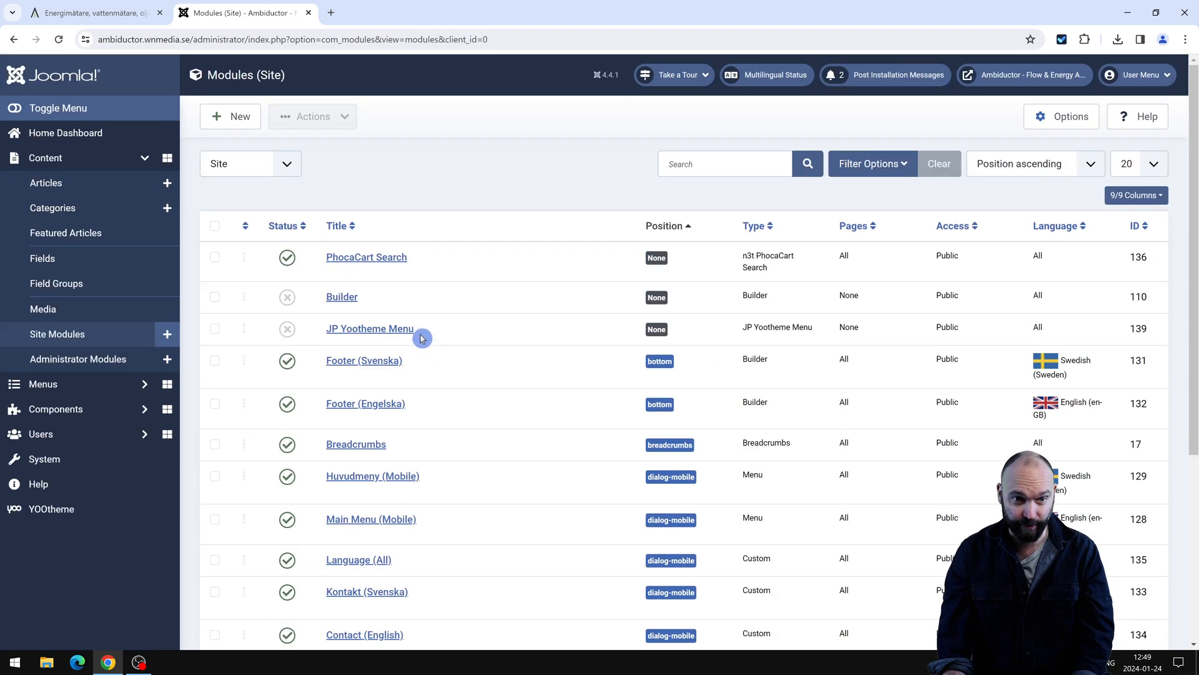
click(378, 332)
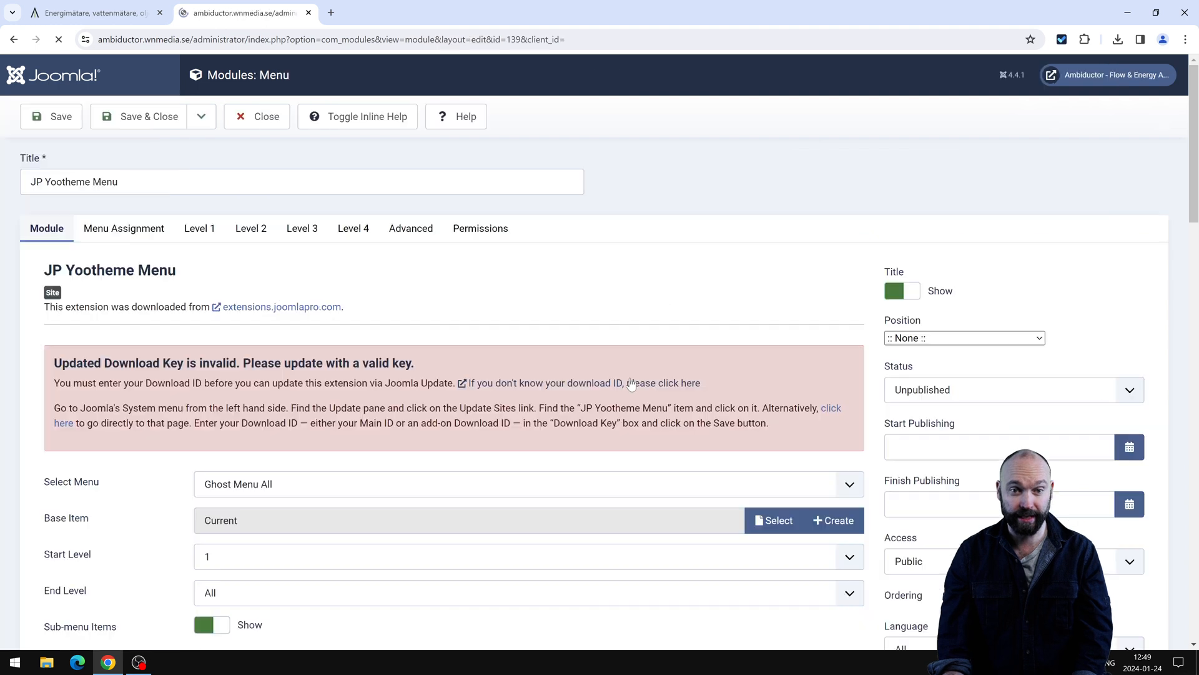
Review the module's download key notice and the menus available for selection, and close the module without saving.
scroll(341, 288, down, 3)
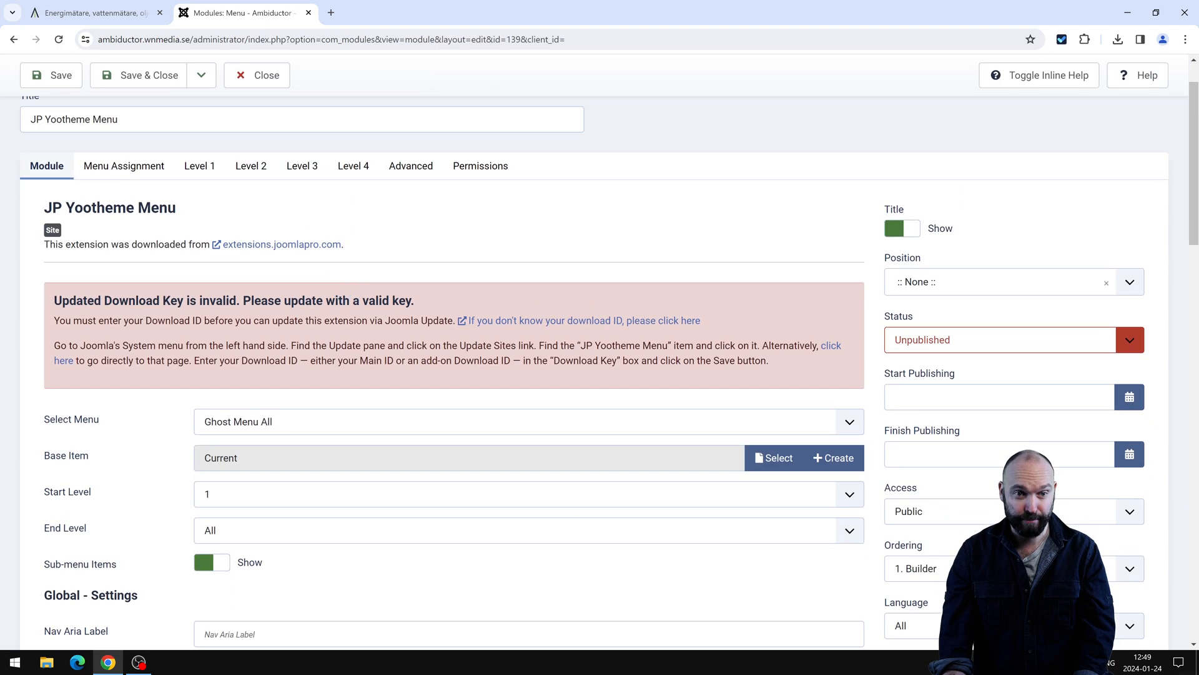
drag(88, 167, 298, 168)
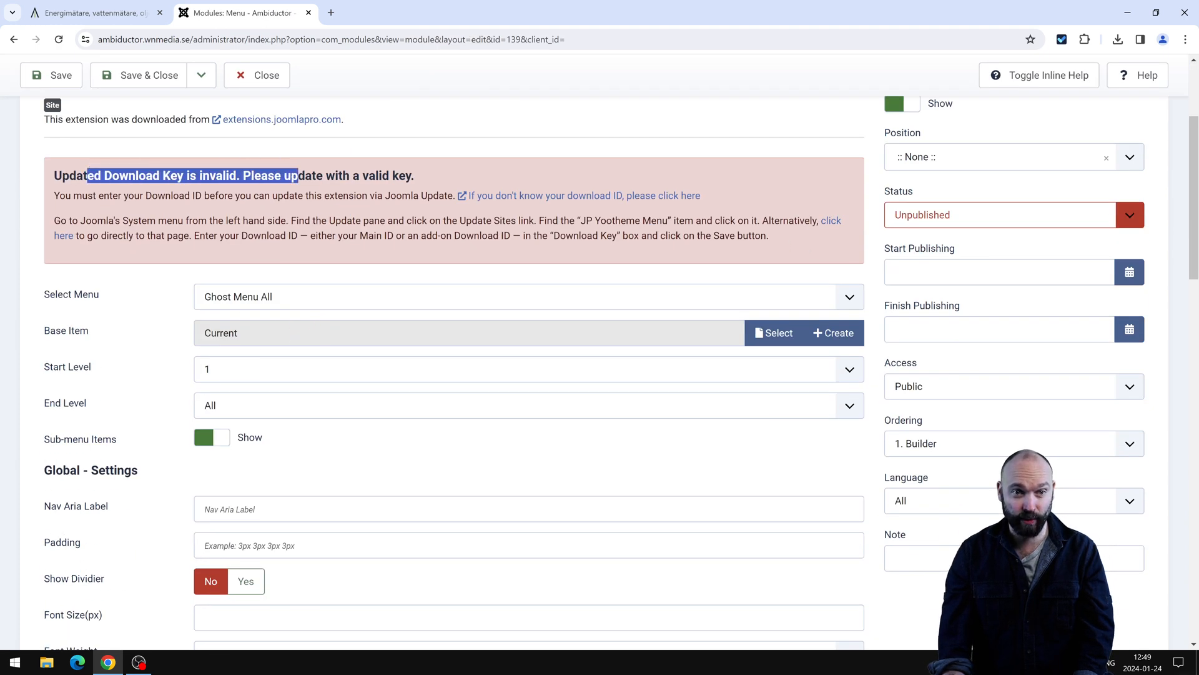
click(297, 178)
scroll(295, 236, up, 3)
scroll(563, 250, down, 5)
click(846, 262)
click(811, 171)
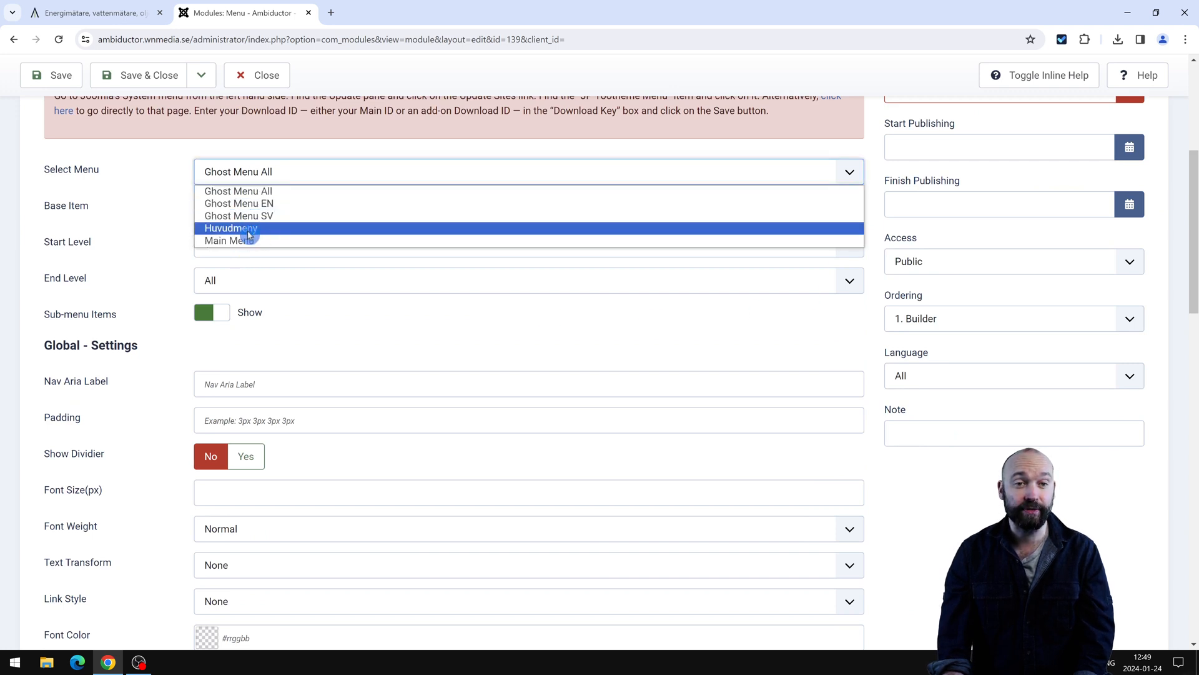
scroll(248, 235, up, 5)
click(257, 116)
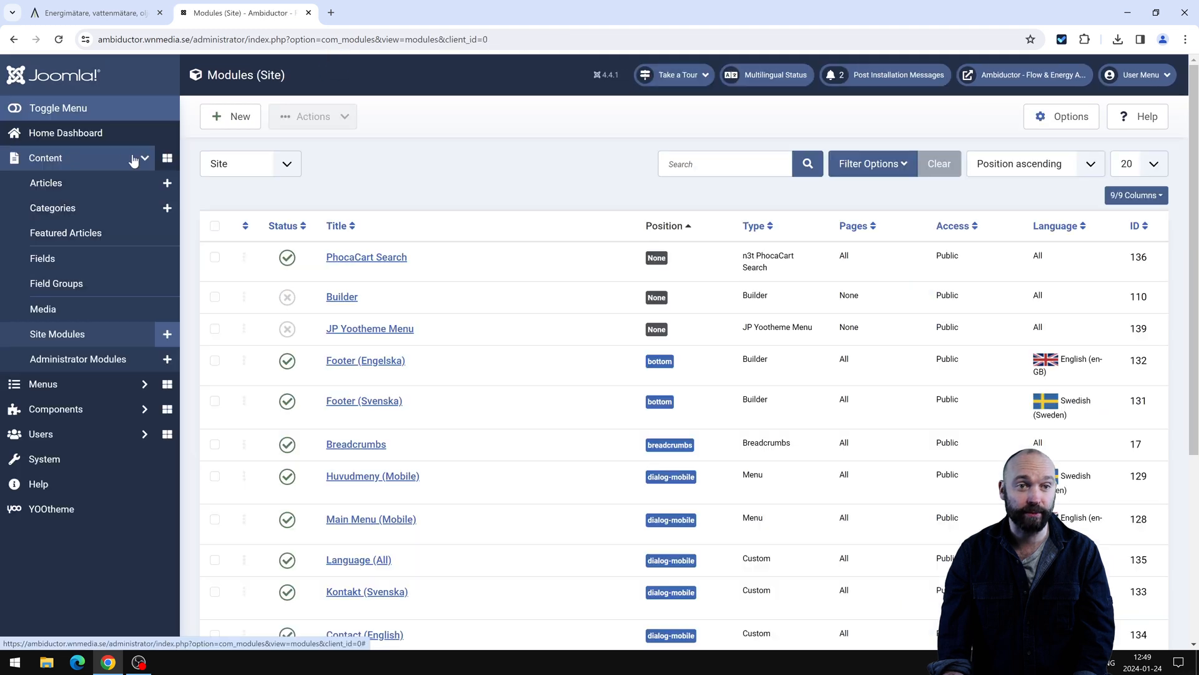
Open the Main Menu and Huvudmeny item lists in new tabs and look through the Huvudmeny items.
click(80, 384)
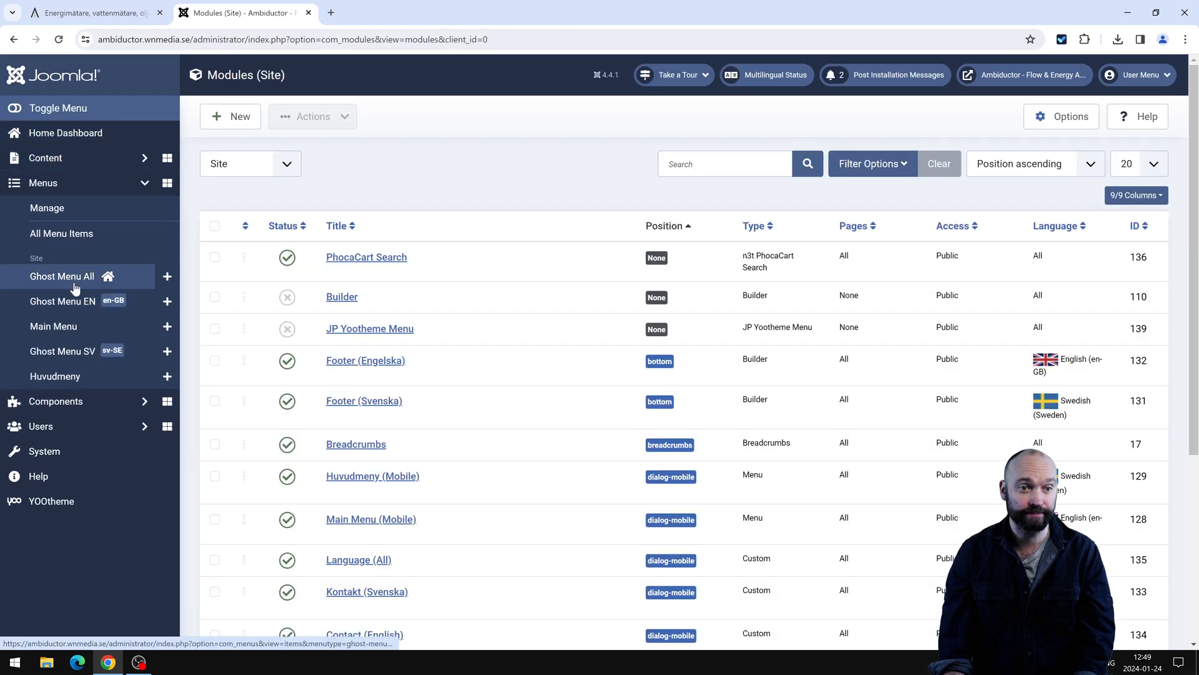
middle_click(62, 377)
click(542, 13)
scroll(431, 303, down, 5)
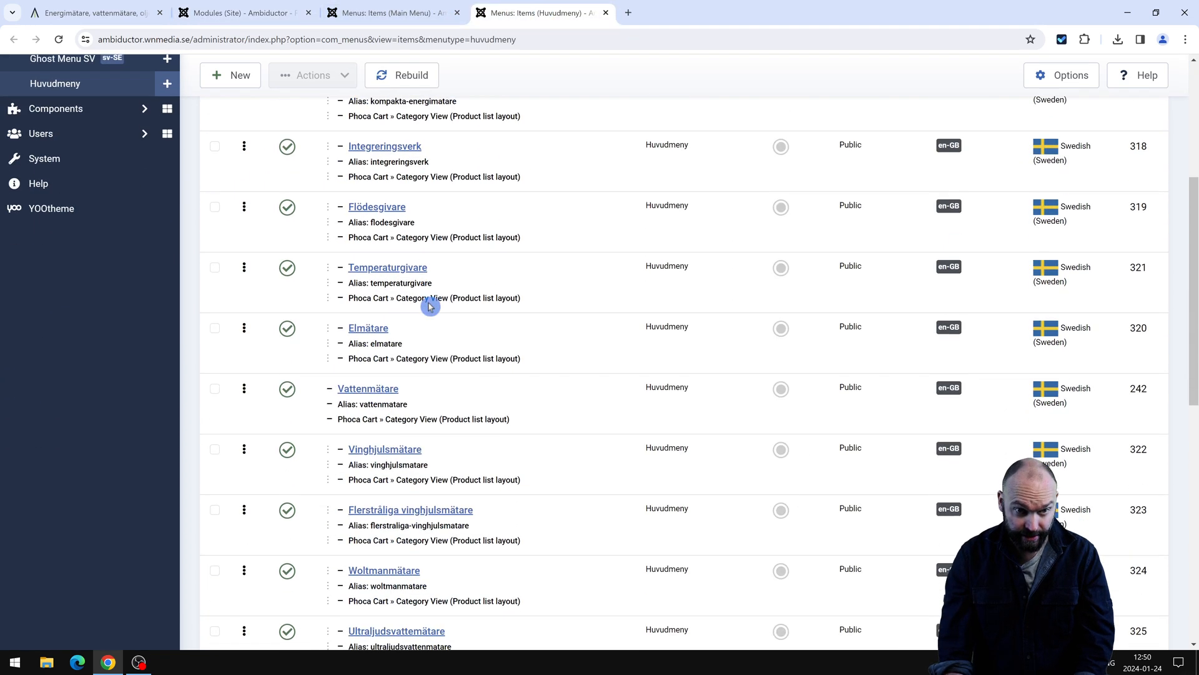
scroll(429, 308, up, 5)
Return to the site modules, reopen the JP Yootheme Menu module and select Huvudmeny as its menu.
click(268, 9)
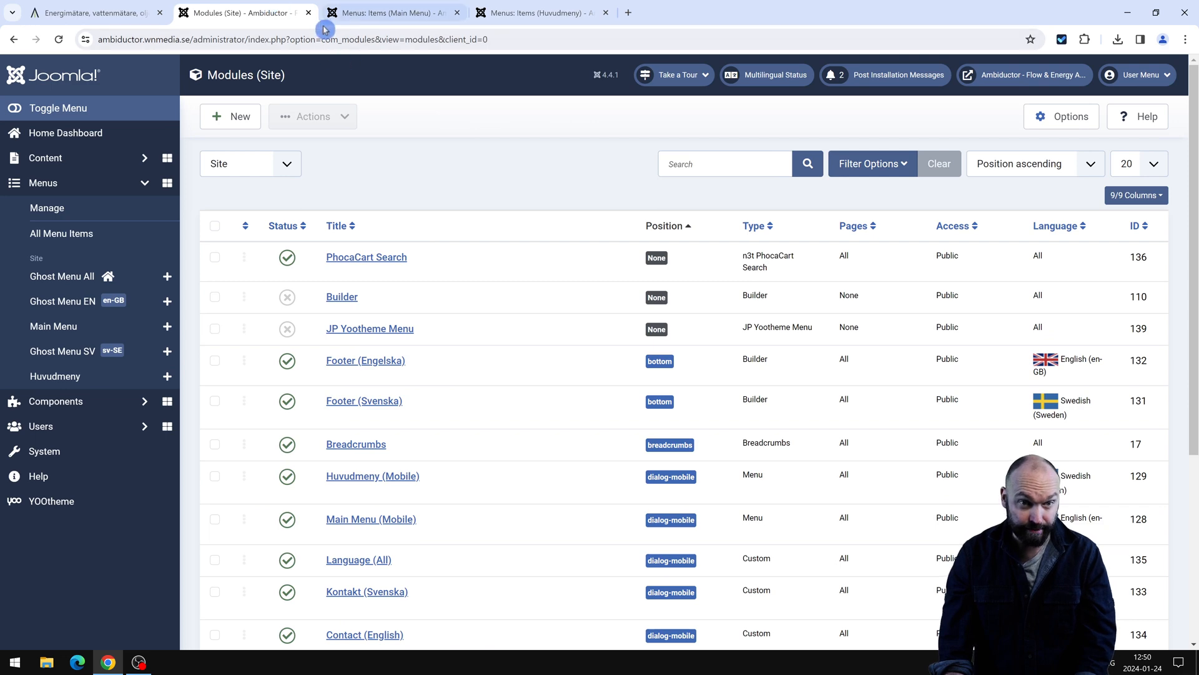
click(369, 328)
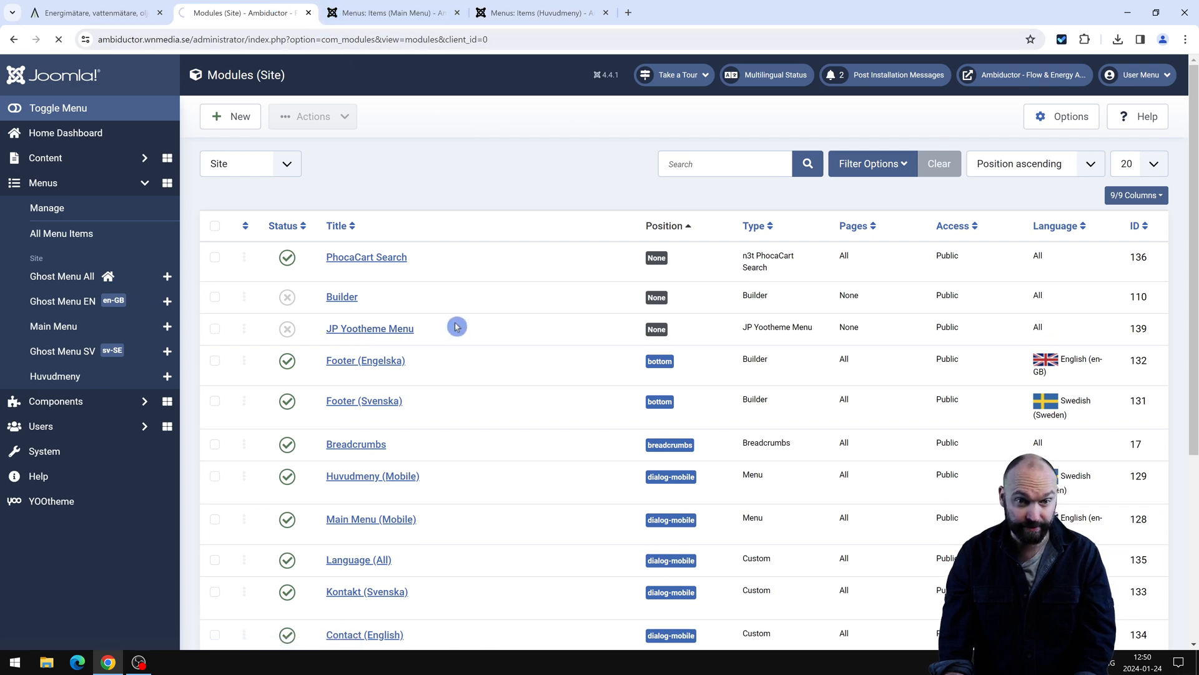
scroll(441, 302, down, 3)
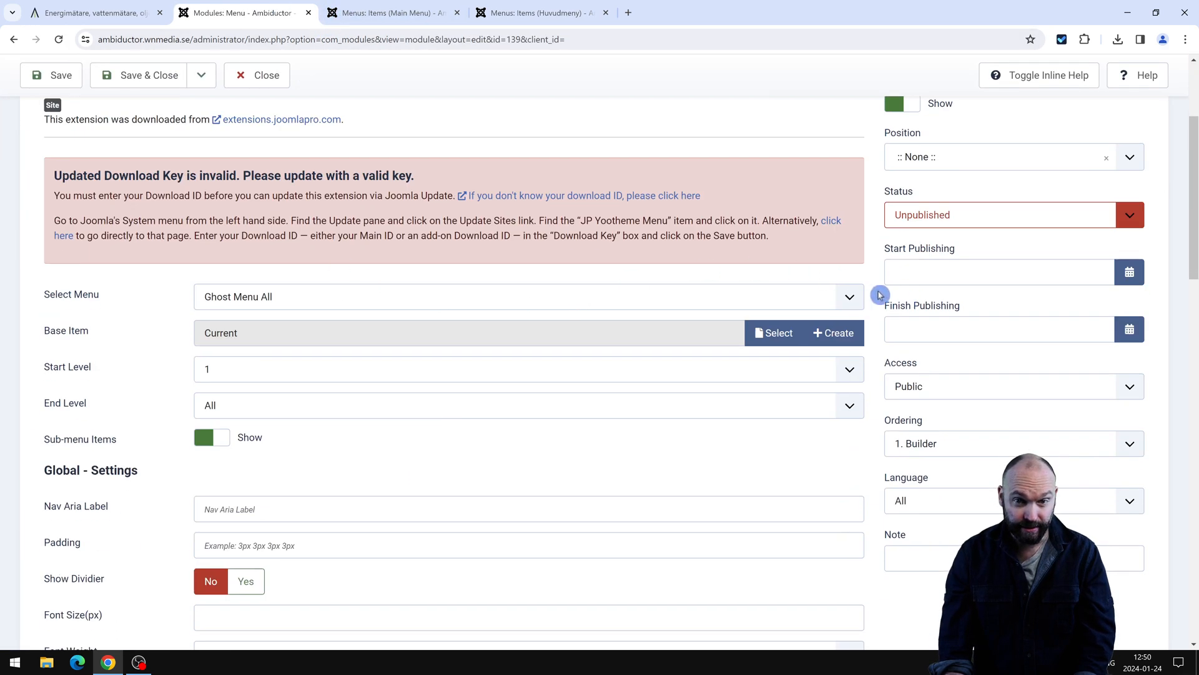
click(851, 297)
click(232, 354)
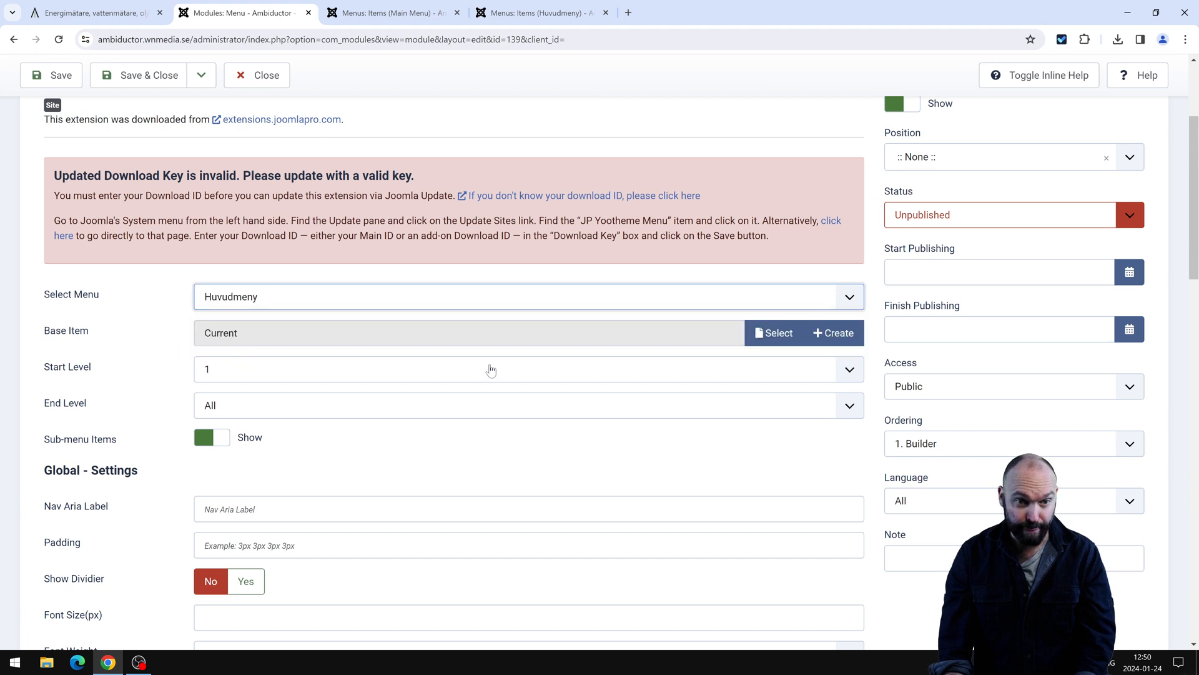
In the module's global settings, set the Nav Aria Label to navigation and the padding to 10px 10px, and enable the divider.
scroll(286, 393, down, 2)
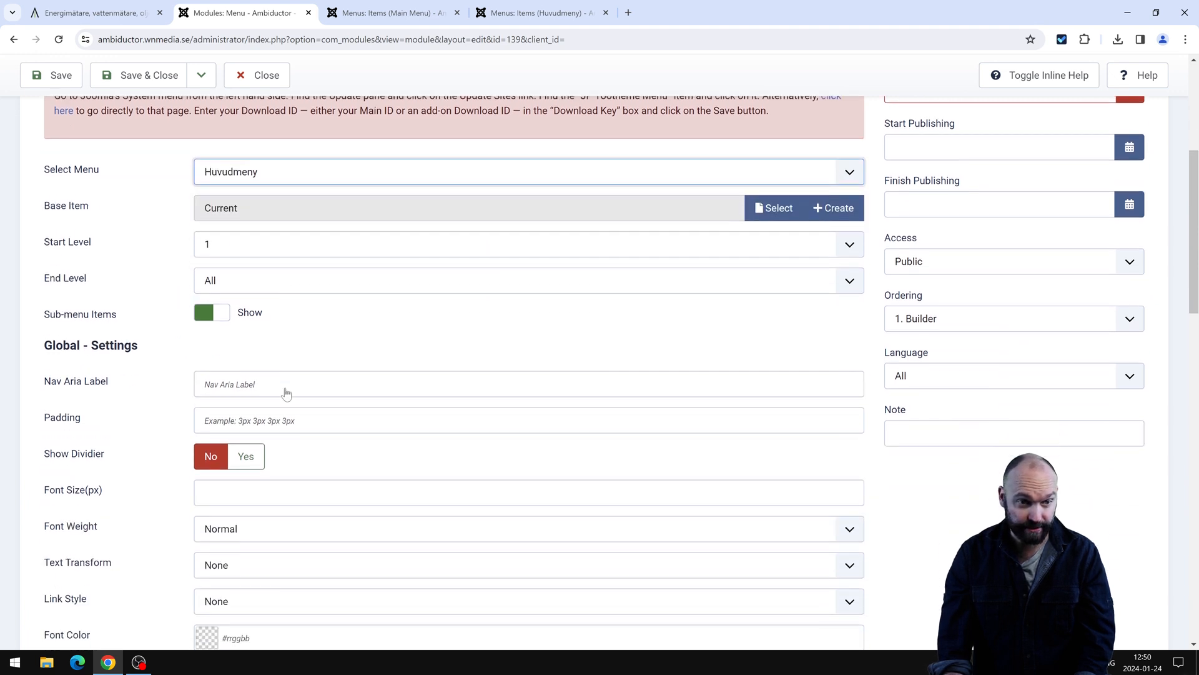
scroll(279, 352, down, 2)
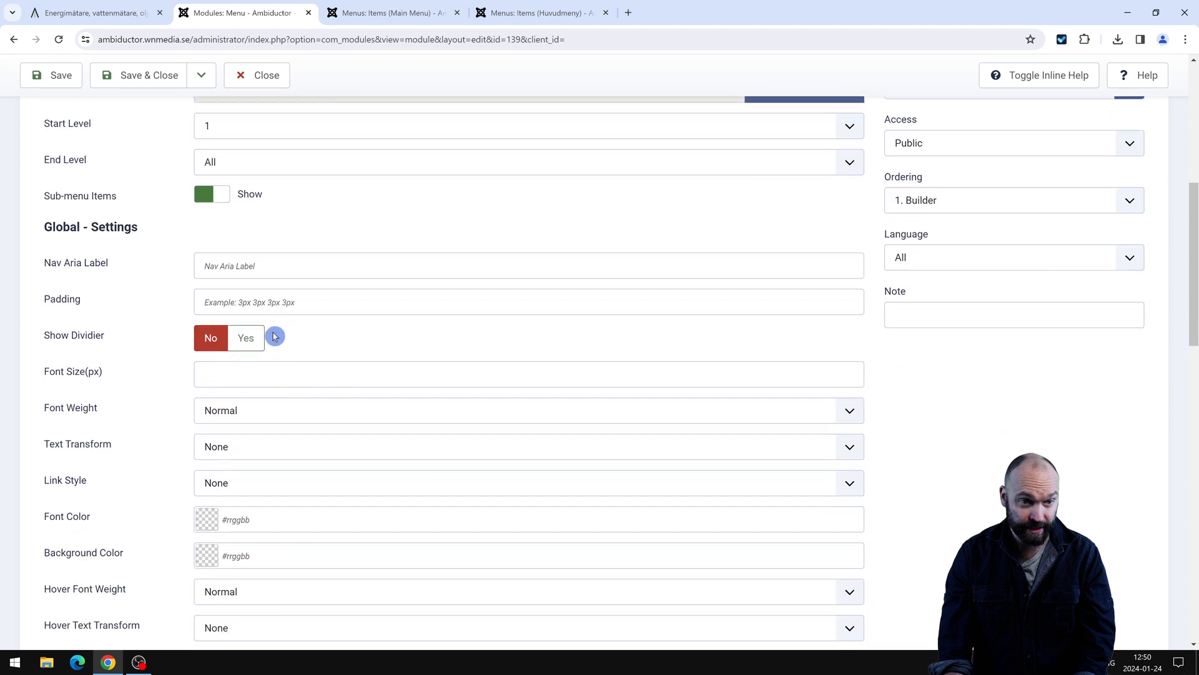
click(275, 259)
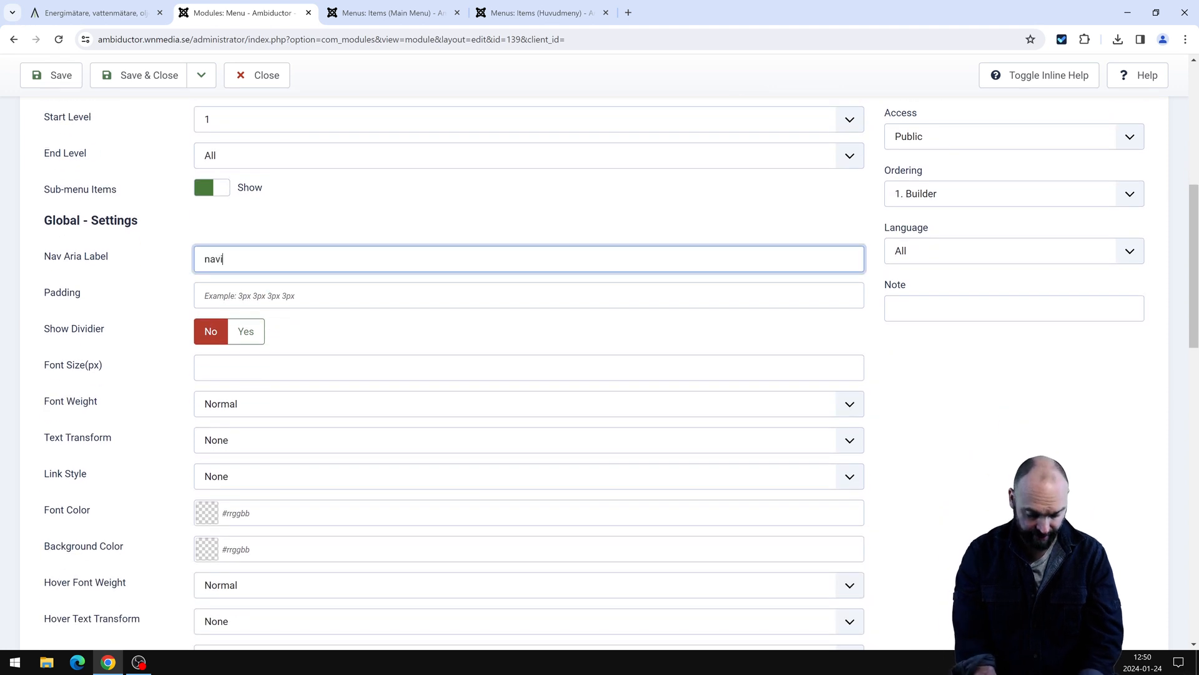
key(Tab)
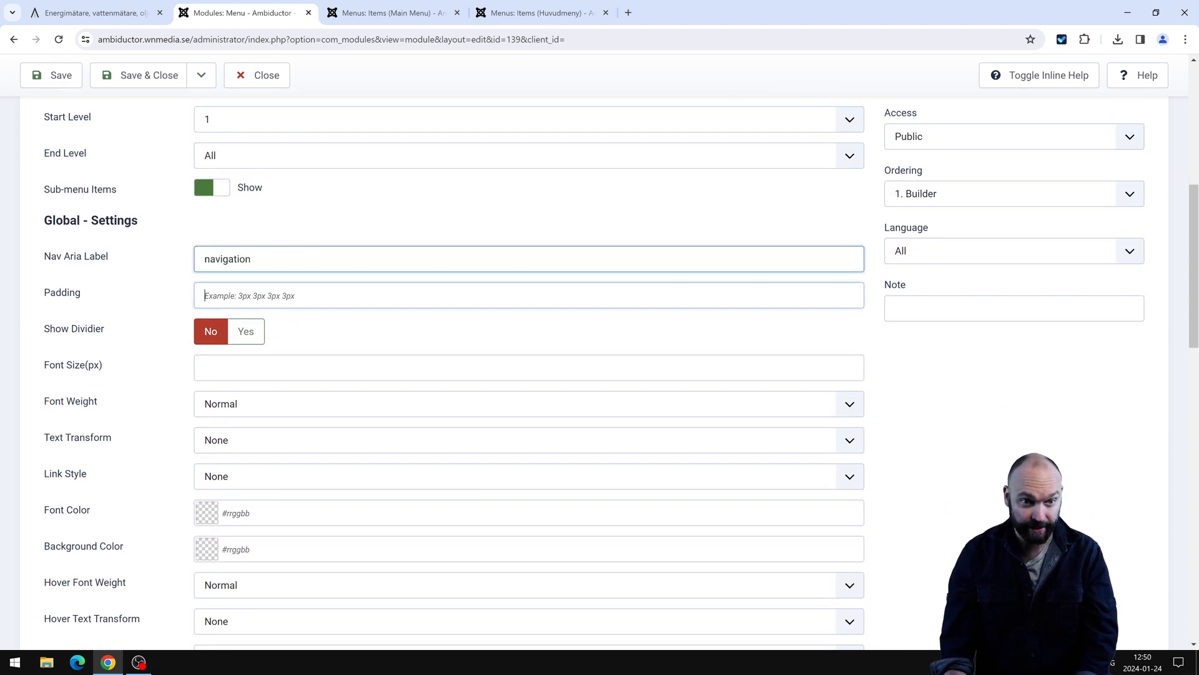
text(10px 10px)
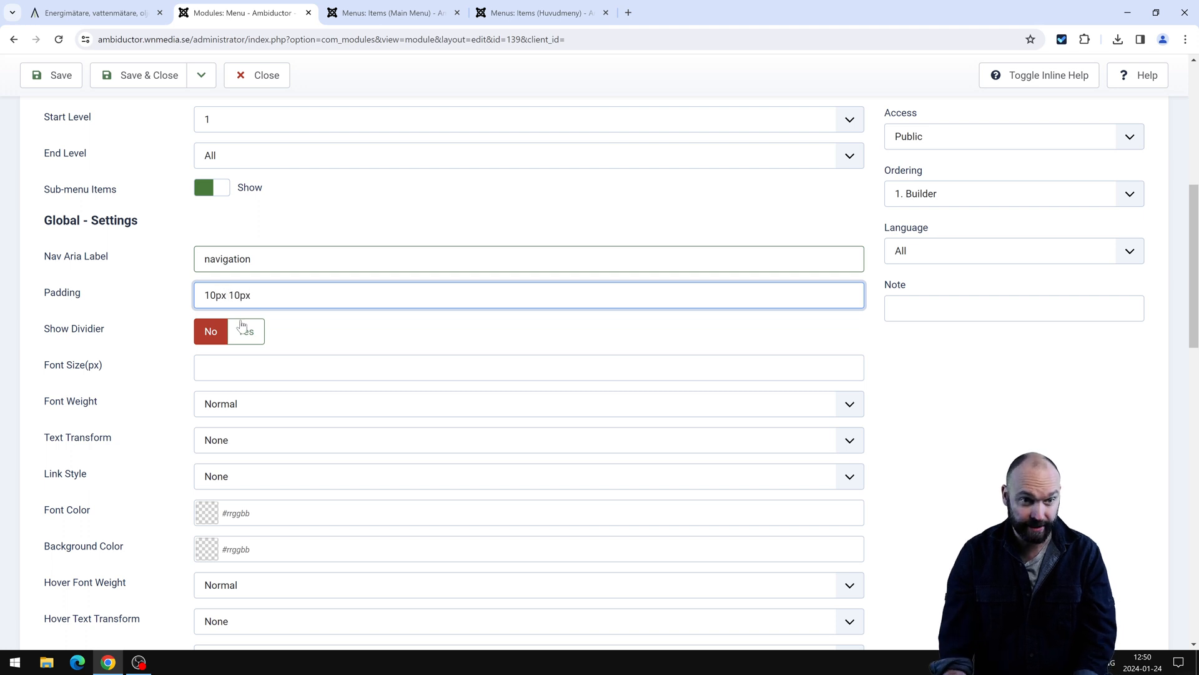
click(242, 326)
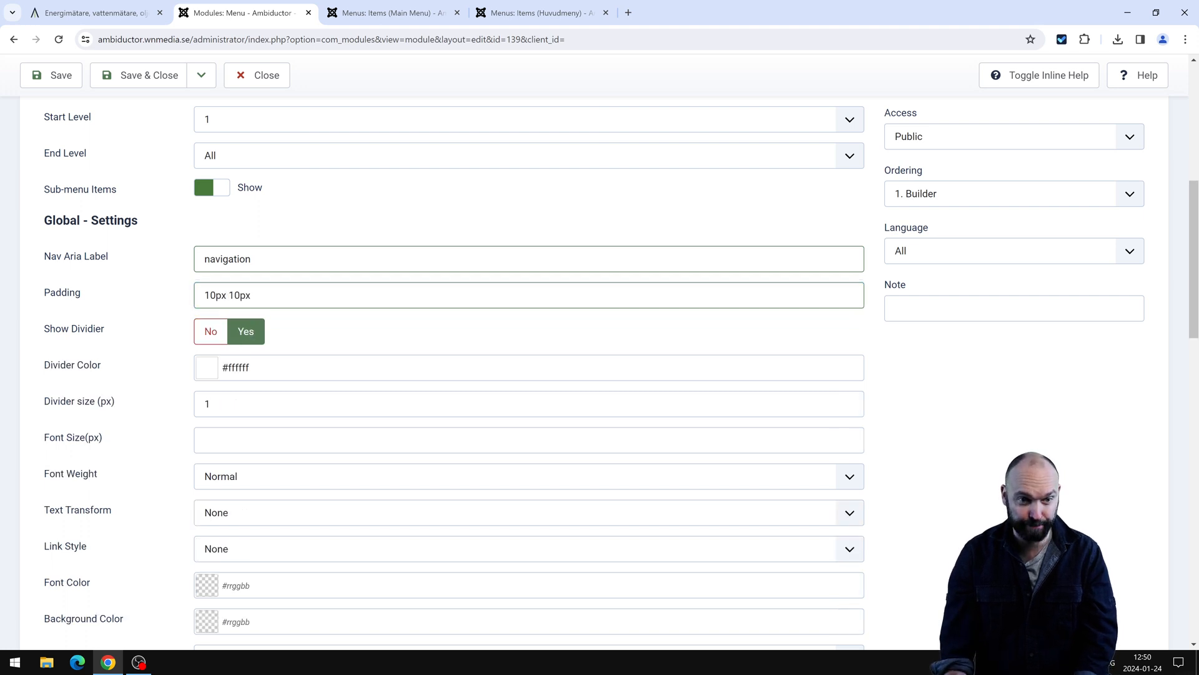
Set the text indent for sublevels to 10 px in the module's global settings.
scroll(107, 455, down, 15)
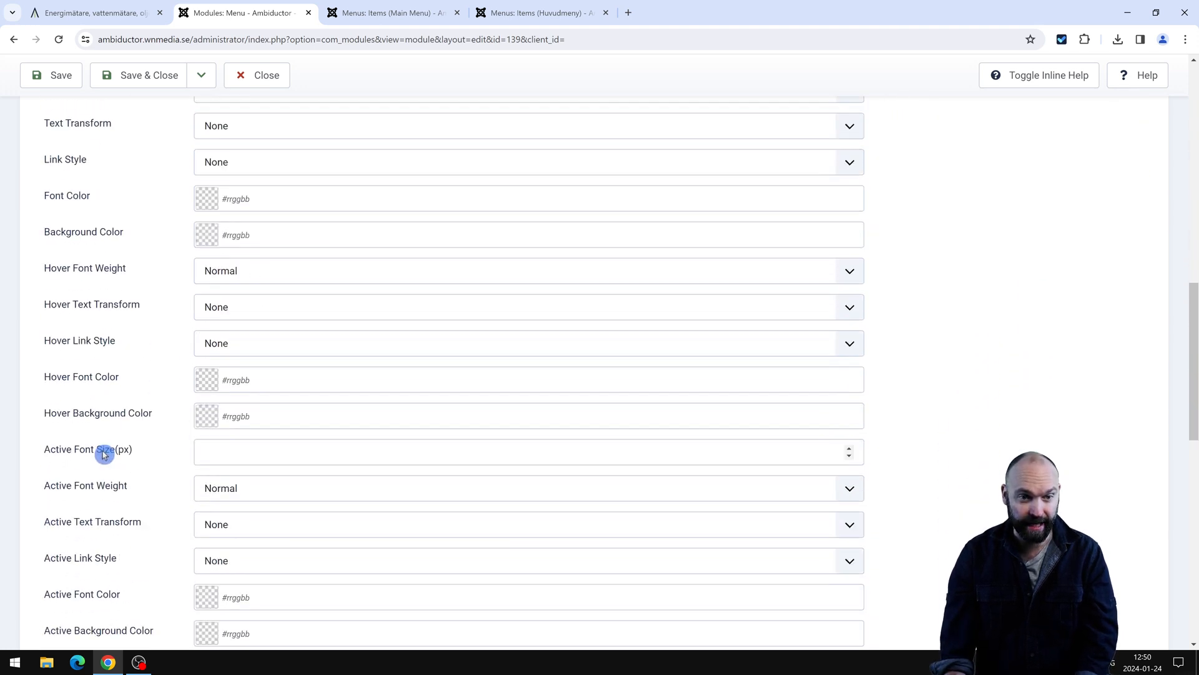
scroll(118, 487, up, 8)
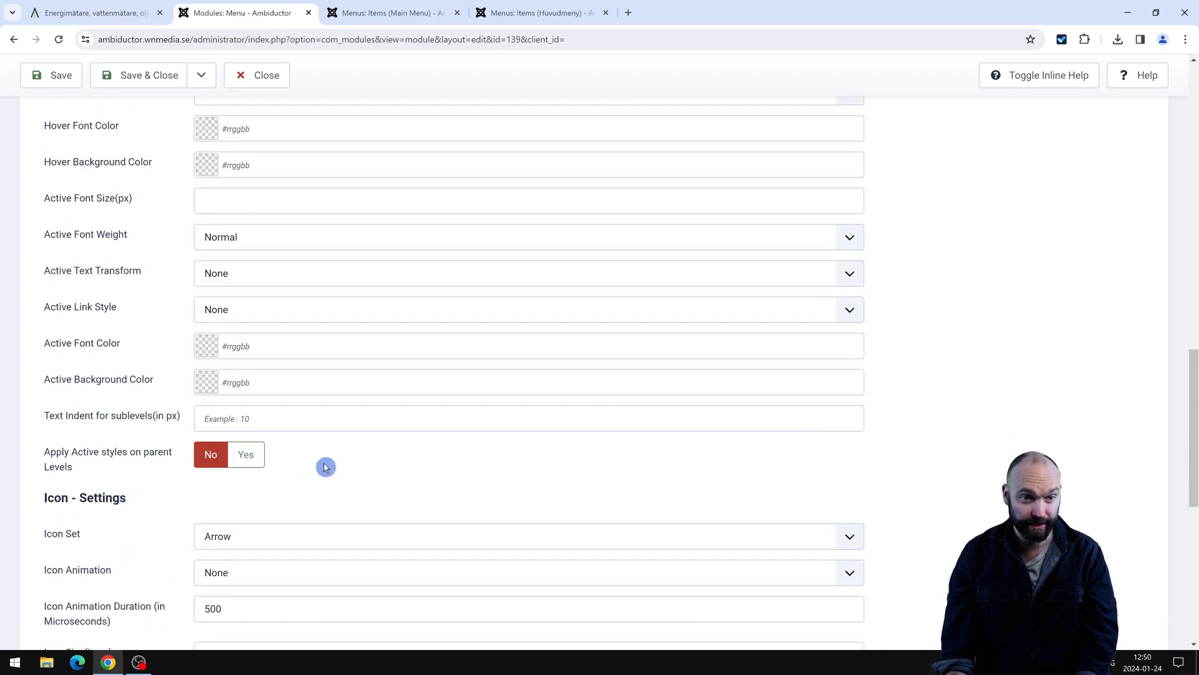
click(285, 420)
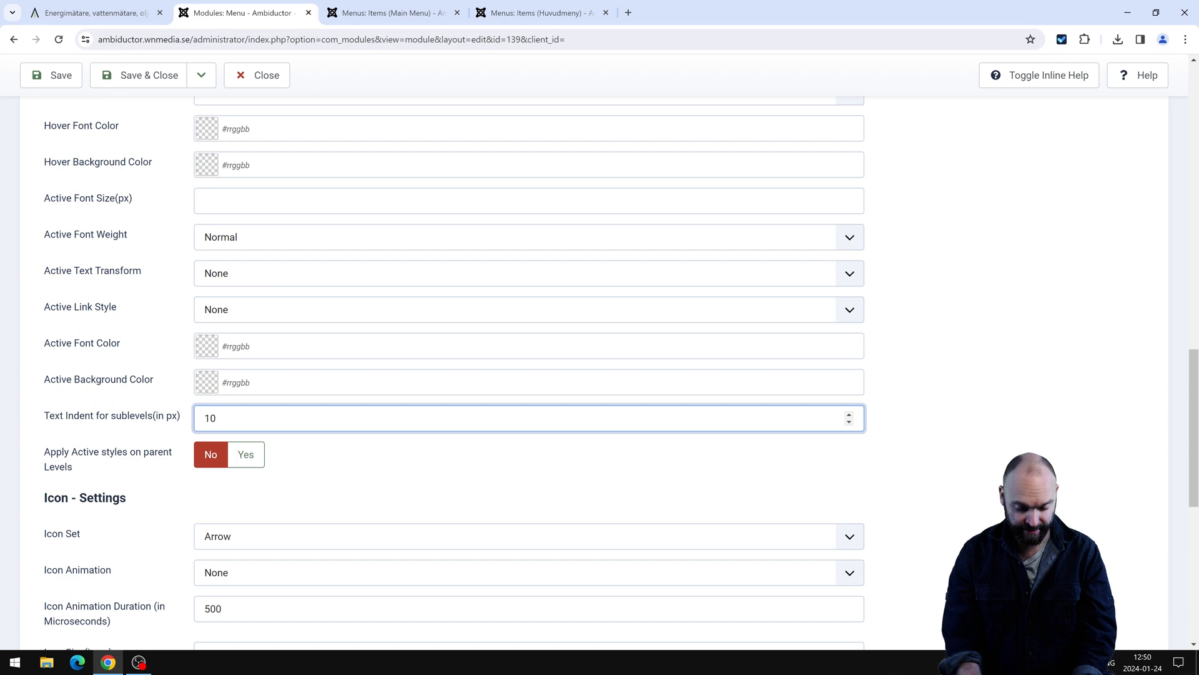
Hide the title of the JP Yootheme Menu module.
scroll(184, 394, up, 15)
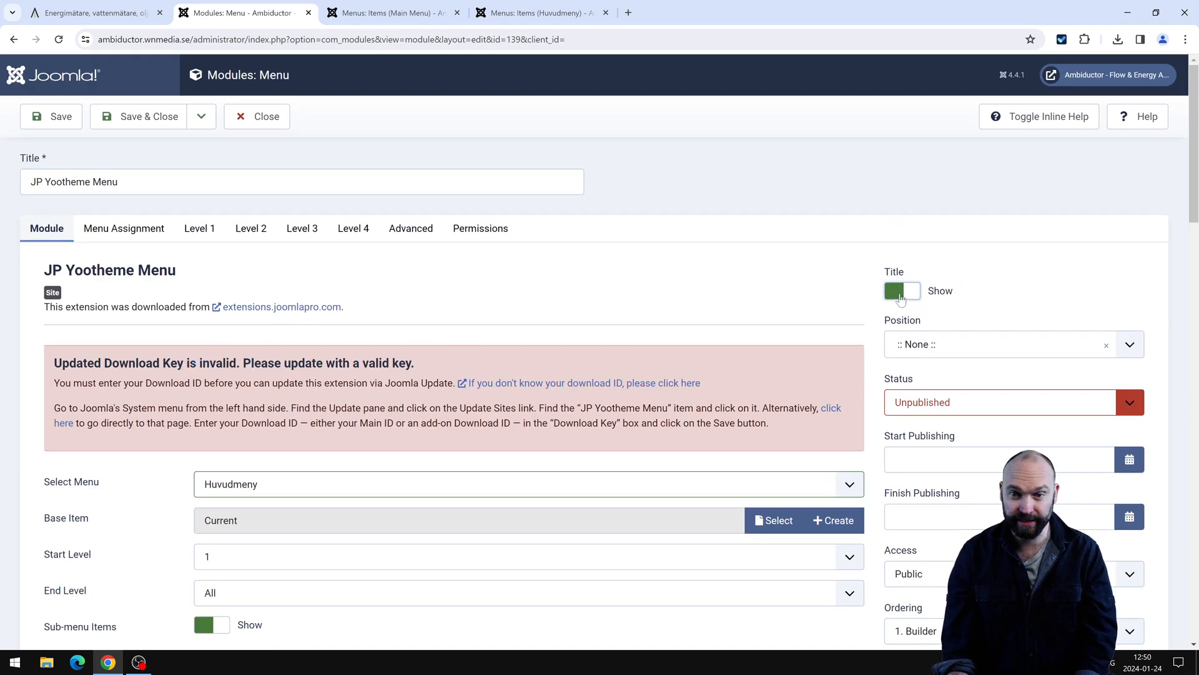
click(901, 299)
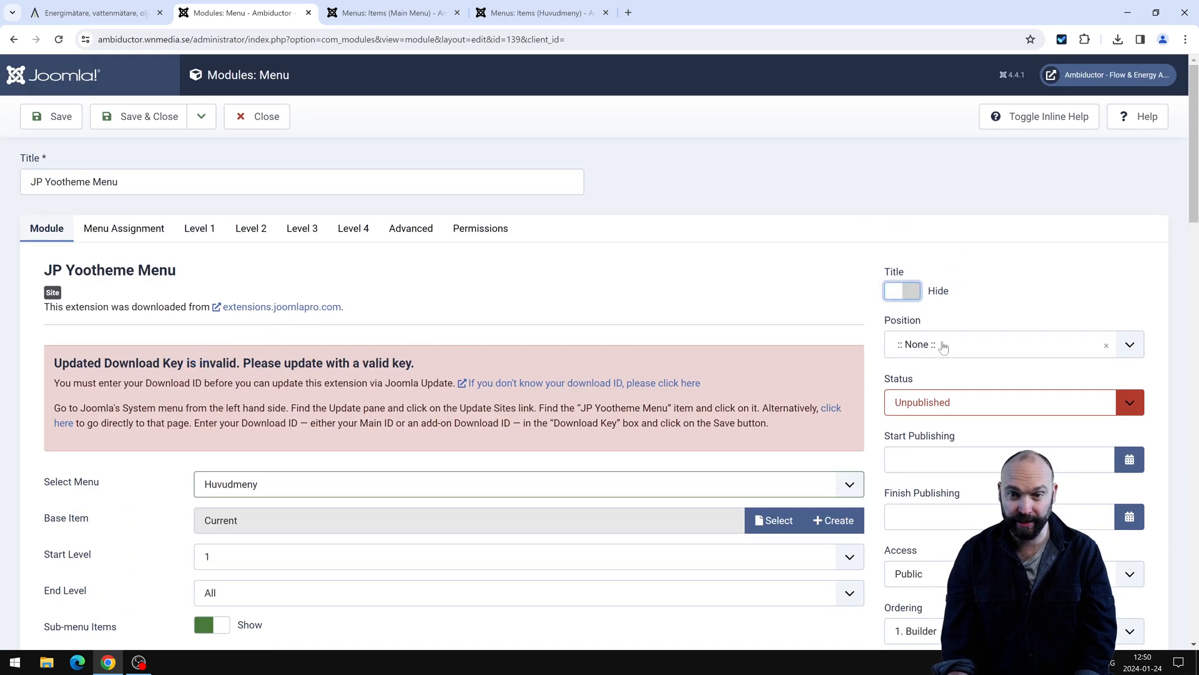
Place the JP Yootheme Menu module in the Dialog Mobile [dialog-mobile] position and set its status to Published.
click(943, 345)
text(dial)
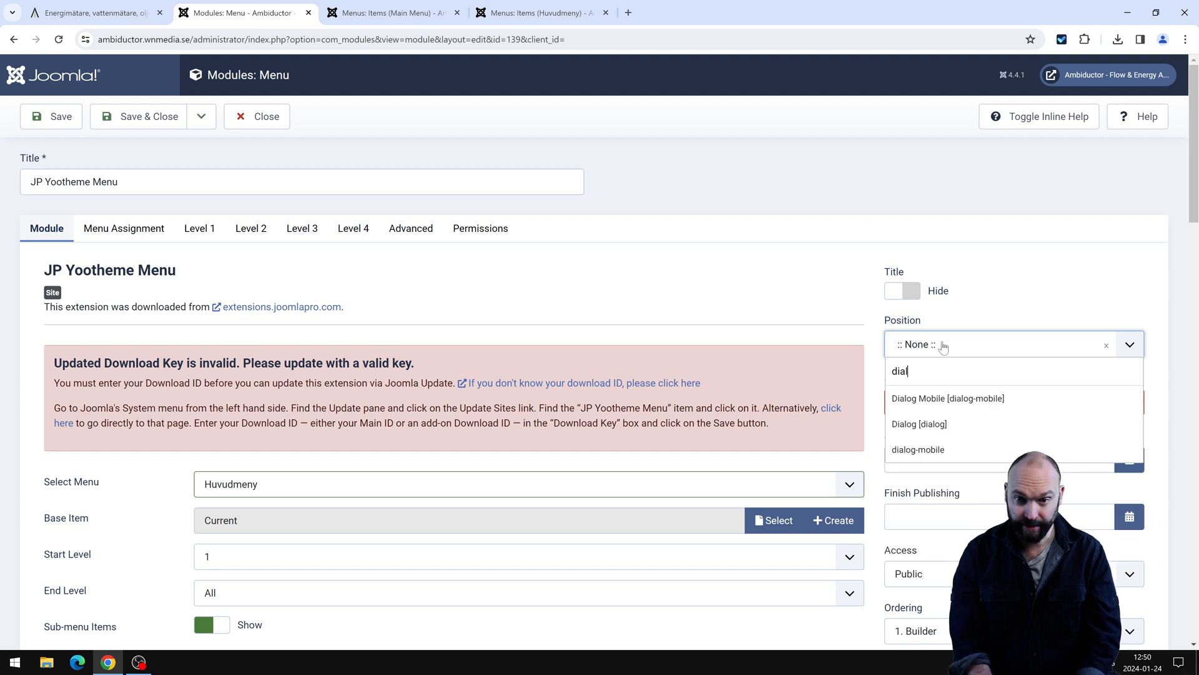
click(926, 400)
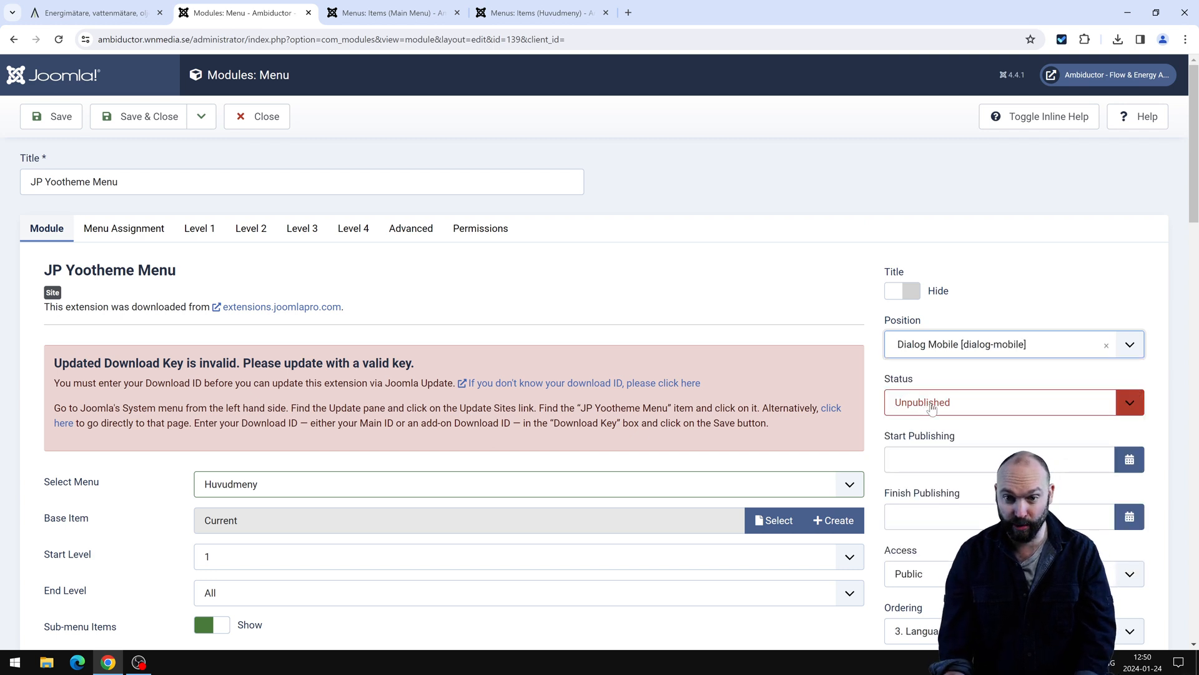
click(931, 407)
click(923, 421)
Assign the module to all pages, and save and close it.
click(136, 243)
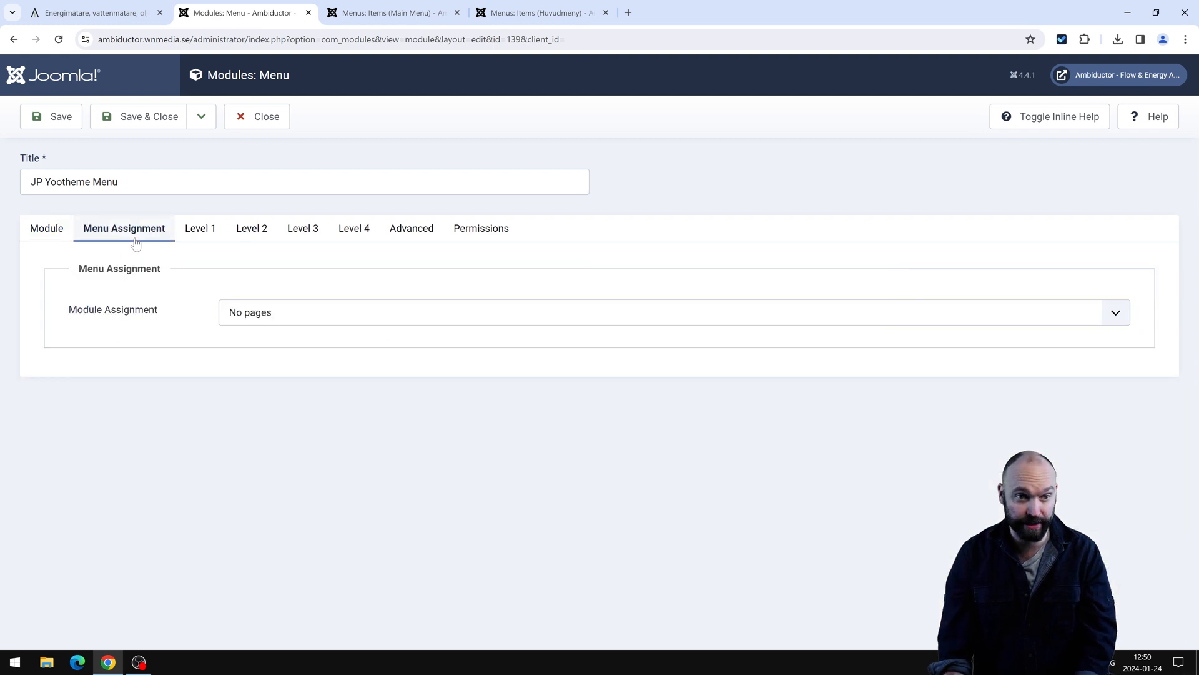
click(258, 320)
click(269, 330)
click(69, 228)
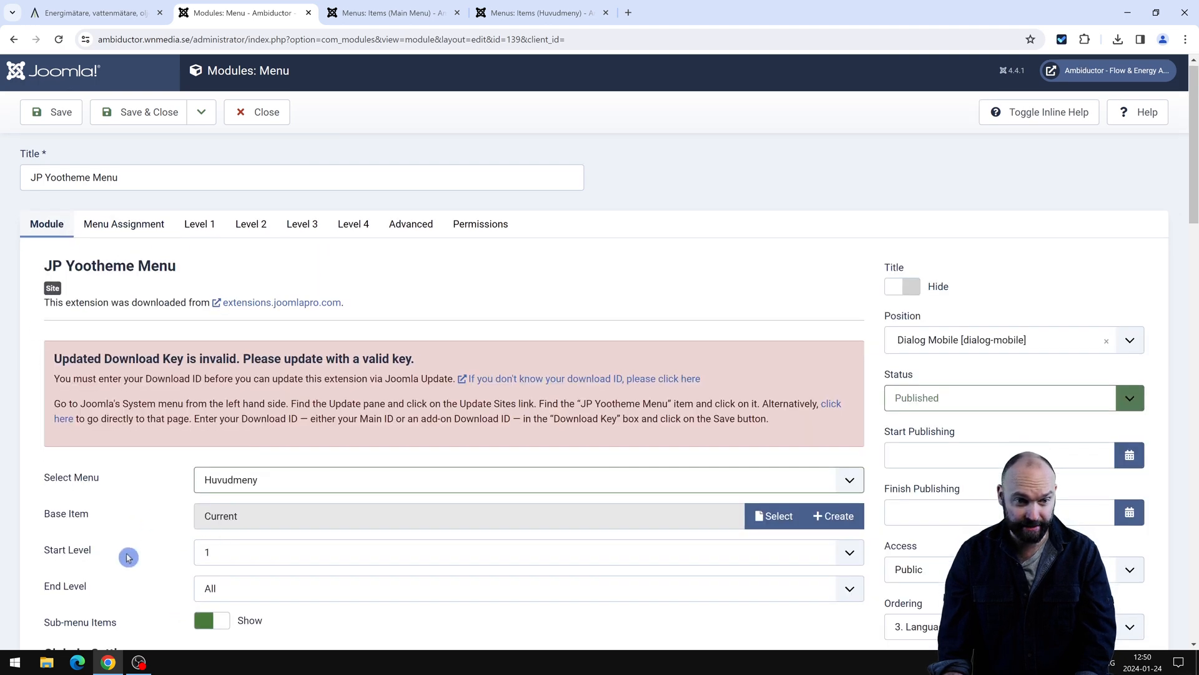
scroll(132, 556, down, 2)
scroll(175, 537, up, 2)
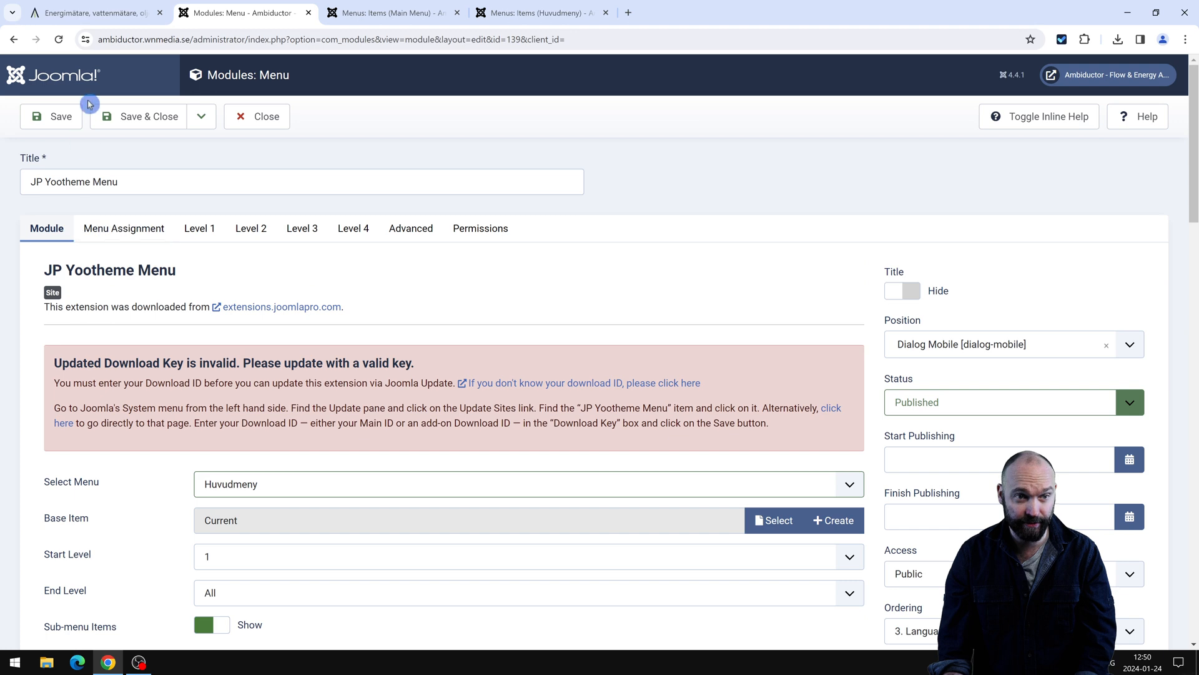
click(133, 125)
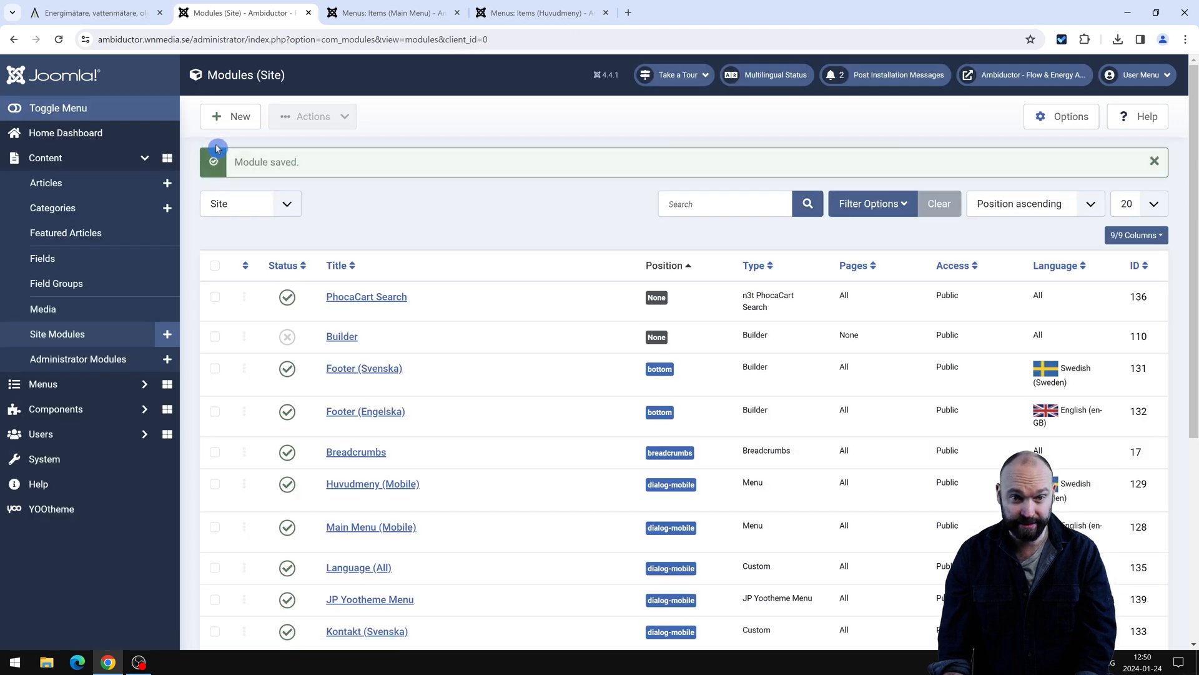
Examine the menu position assignments in the YOOtheme website builder, including the mobile dialog position, and leave the menu settings.
click(66, 509)
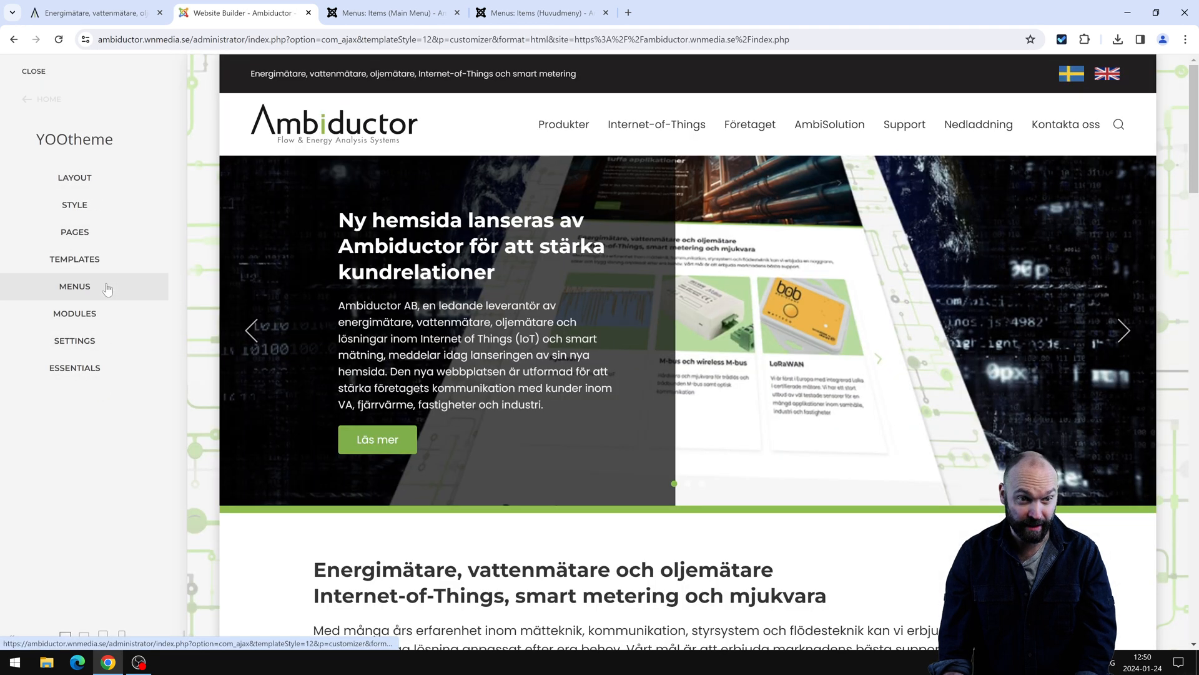
click(107, 288)
scroll(97, 331, down, 8)
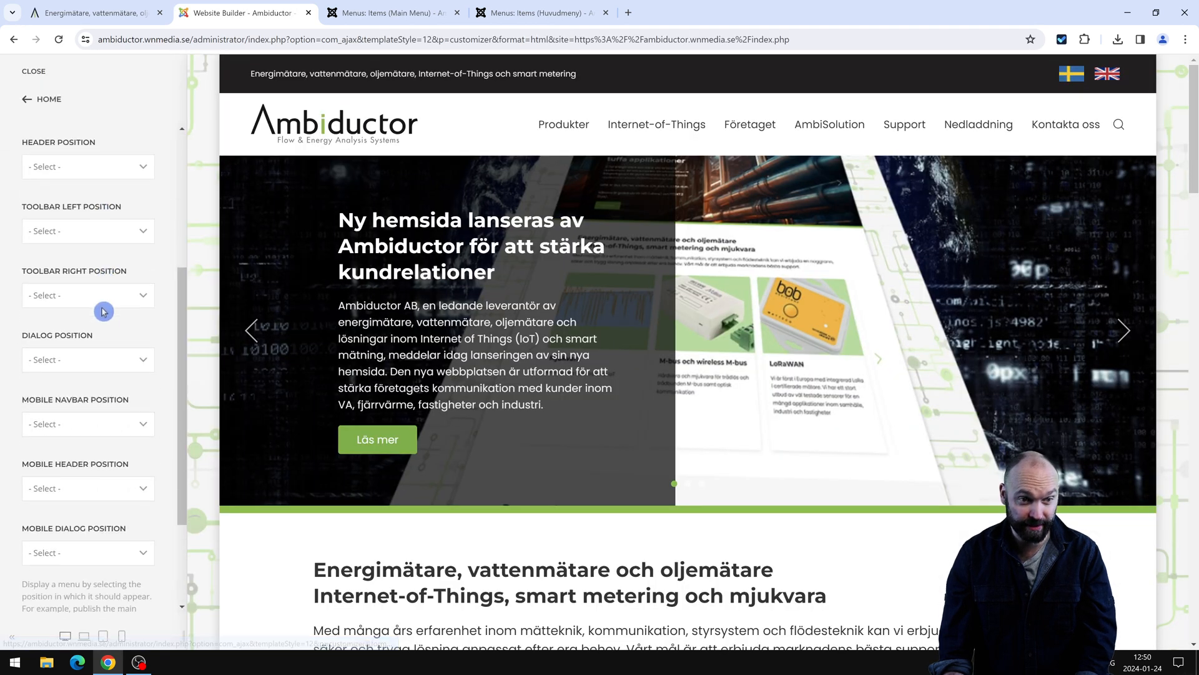
scroll(74, 412, up, 2)
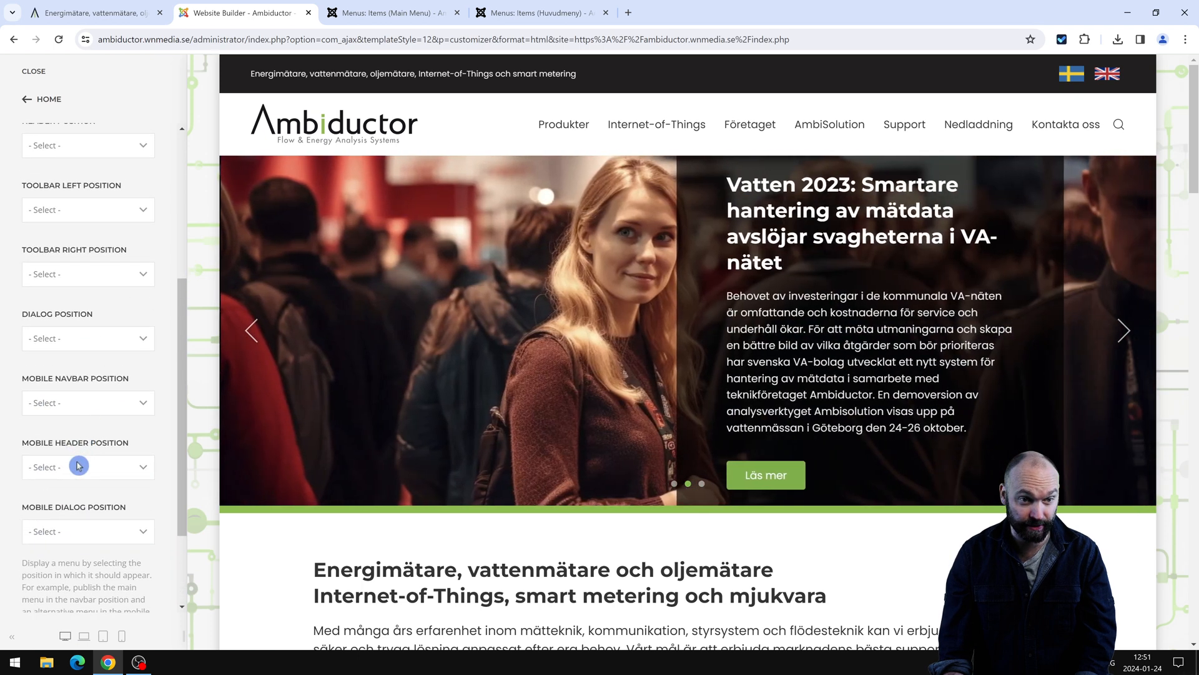
scroll(80, 463, up, 5)
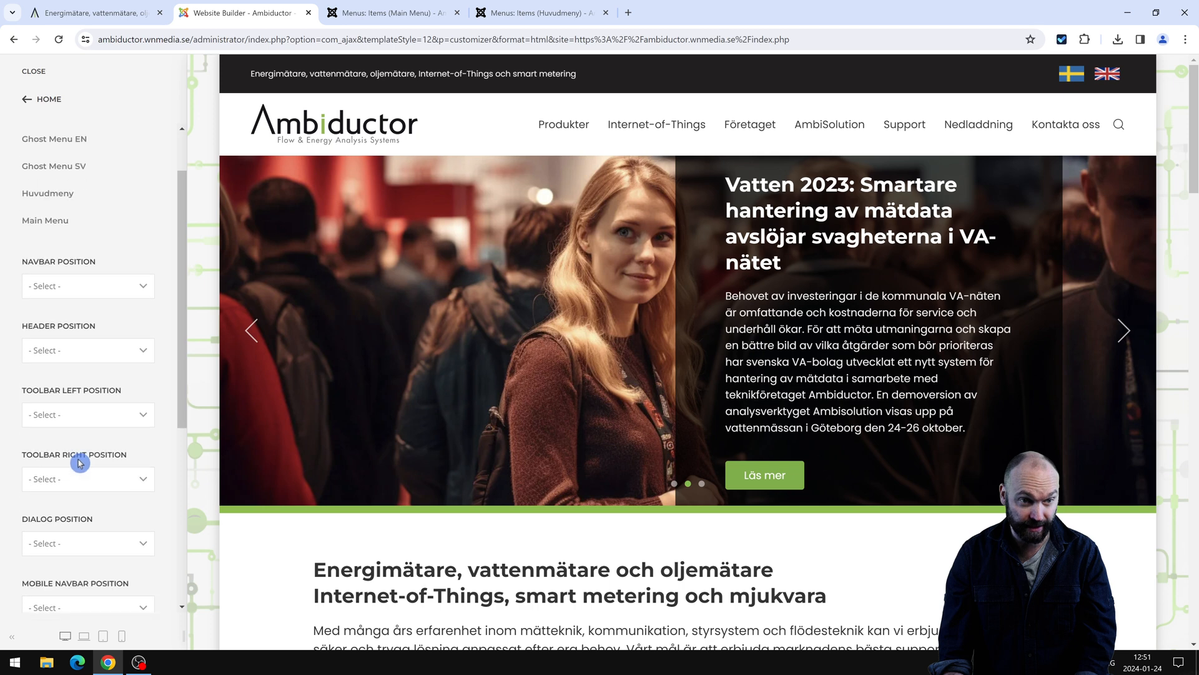
scroll(81, 450, down, 7)
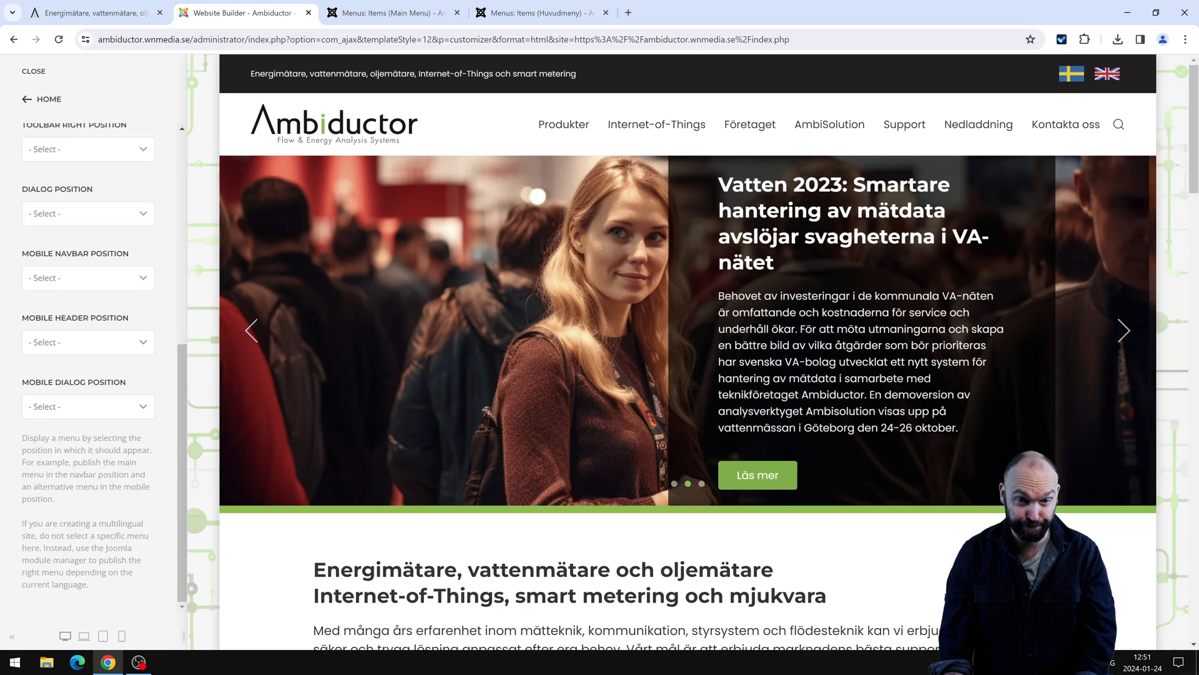
scroll(3, 86, up, 6)
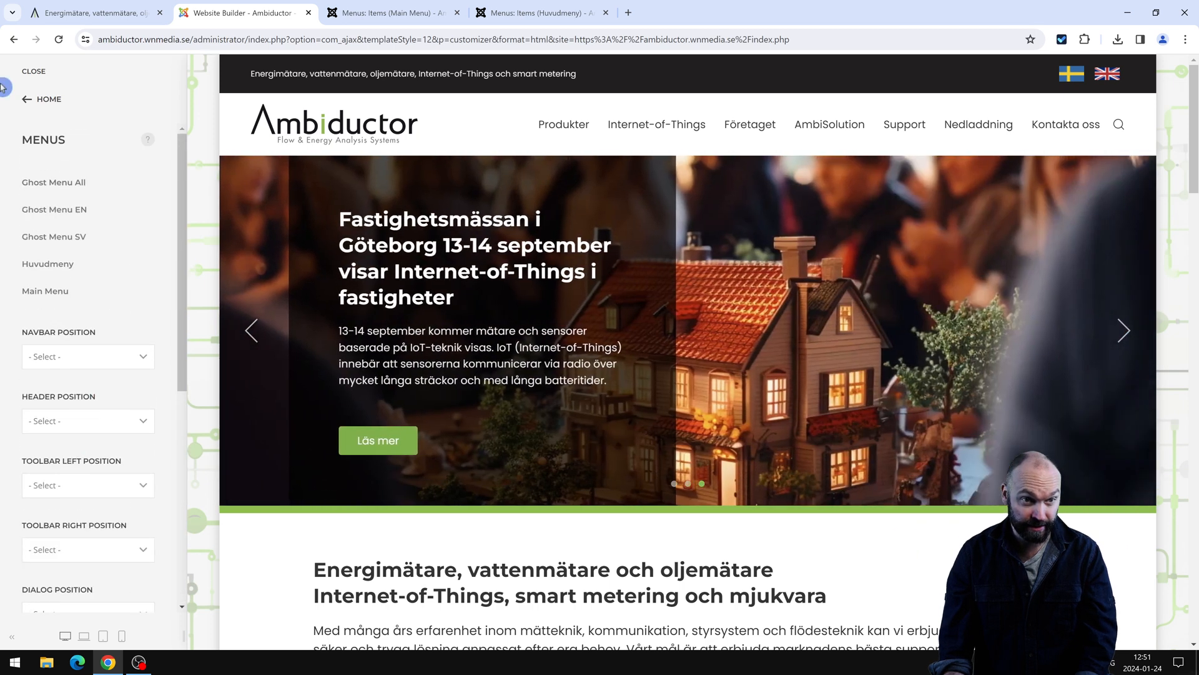
click(32, 105)
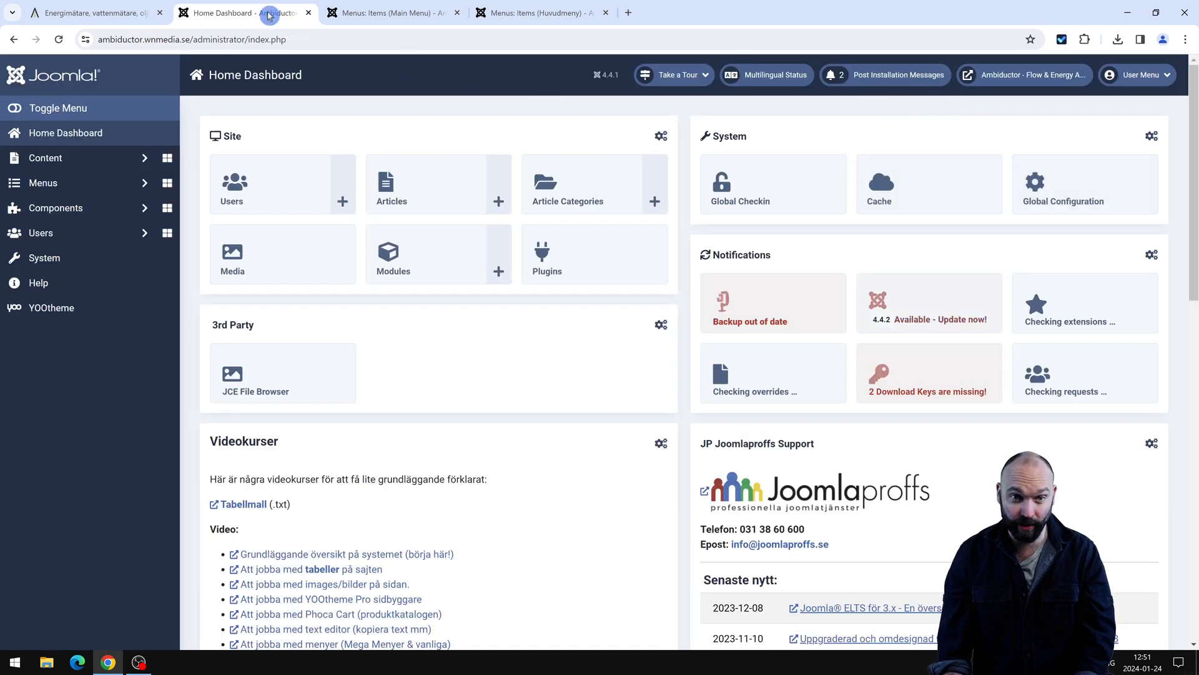
View the live site at mobile width and look through its current mobile menu, and restore the full-size window.
click(103, 6)
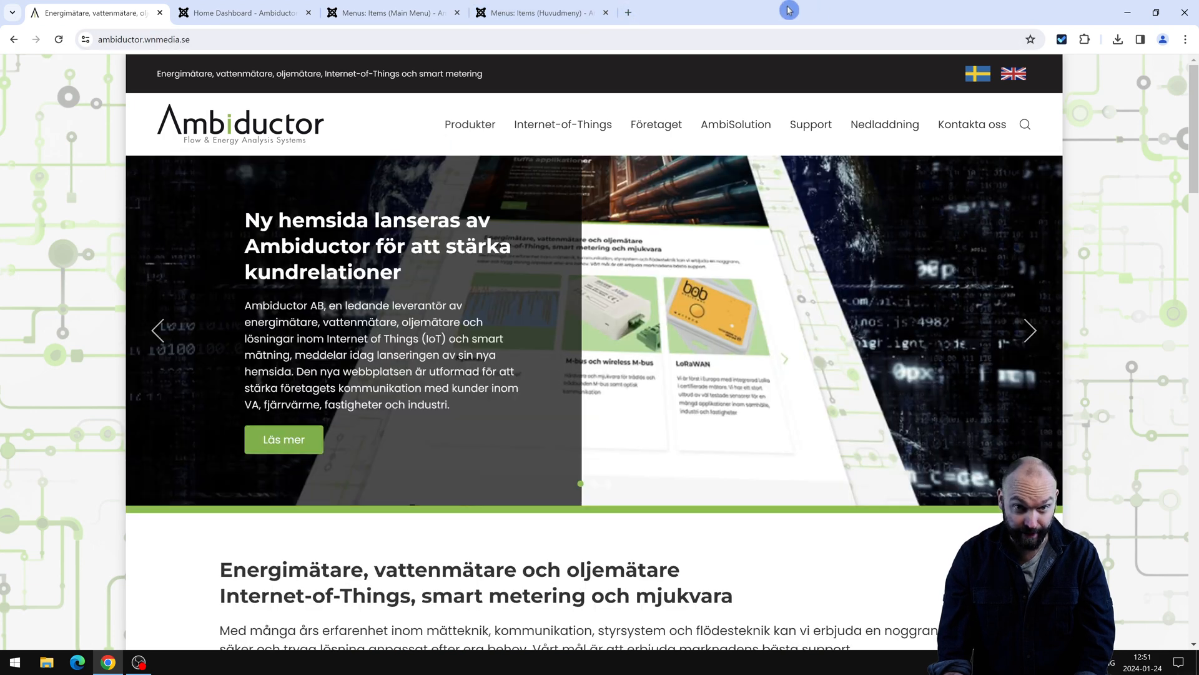
double_click(789, 10)
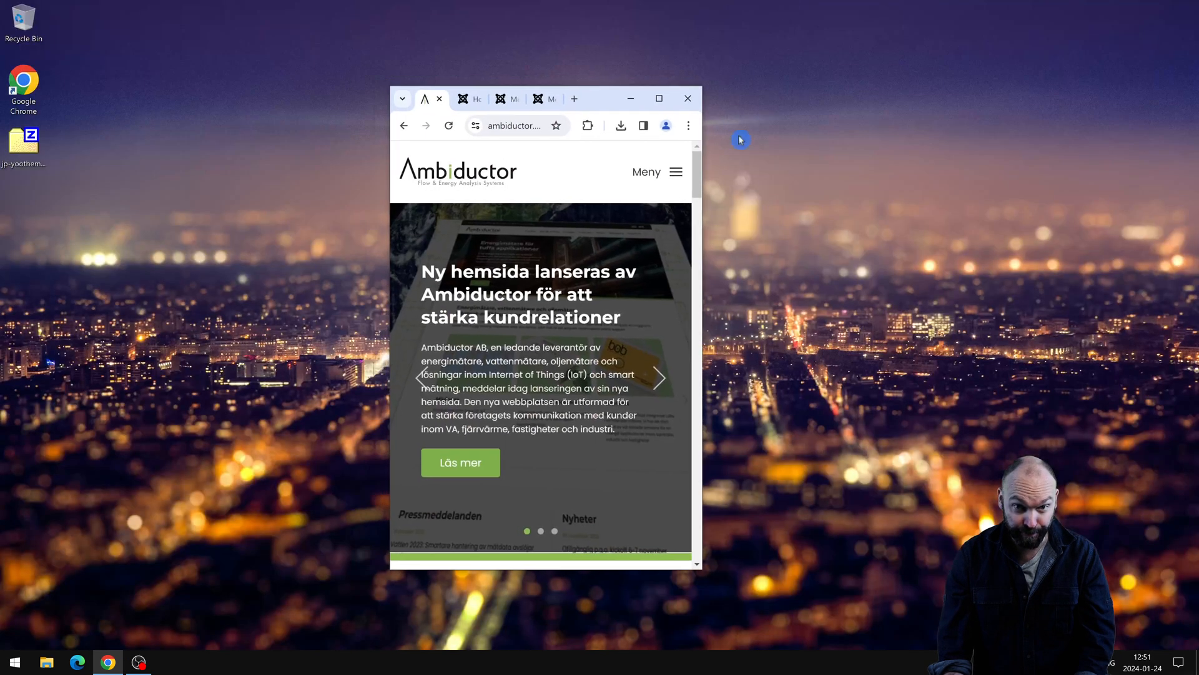
click(672, 172)
scroll(656, 200, down, 10)
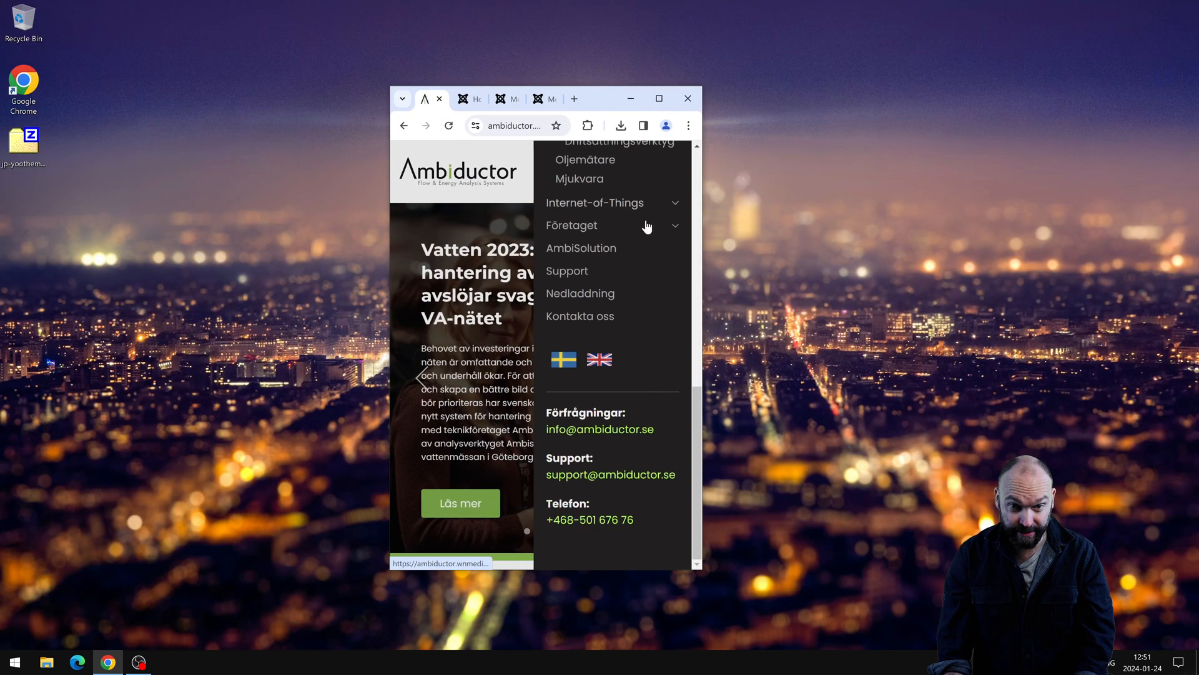
scroll(619, 295, up, 2)
scroll(618, 306, down, 2)
scroll(619, 311, up, 6)
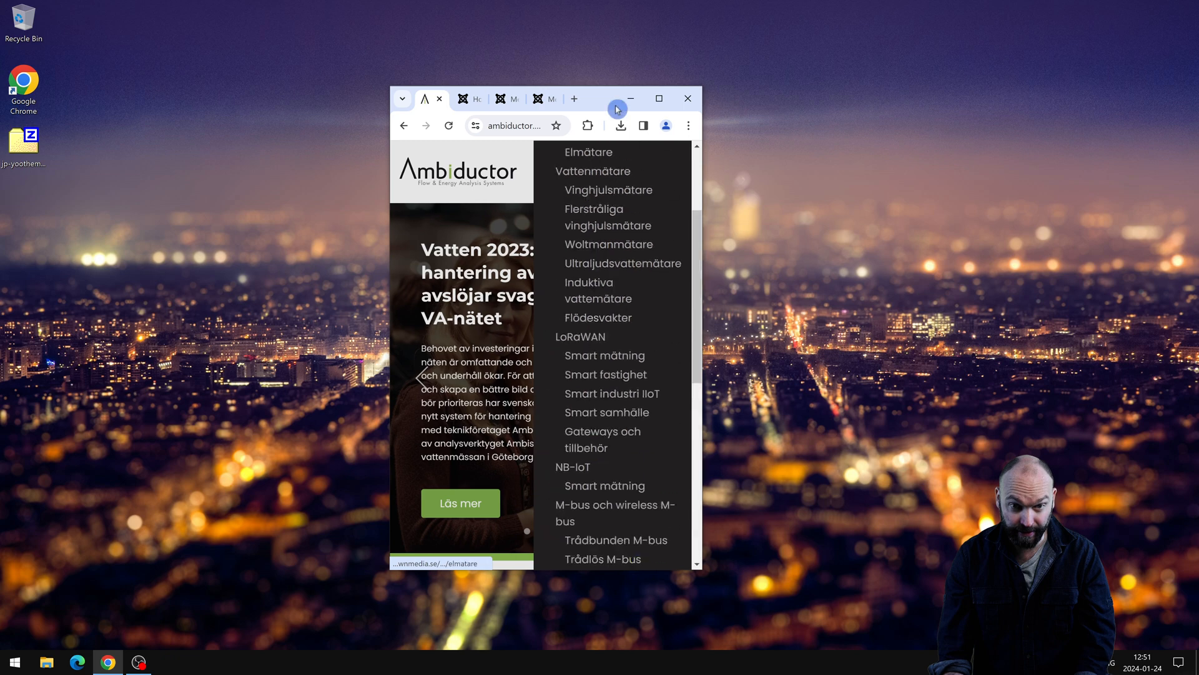
click(661, 100)
Return to the site modules list and unpublish the Huvudmeny (Mobile) module.
click(250, 14)
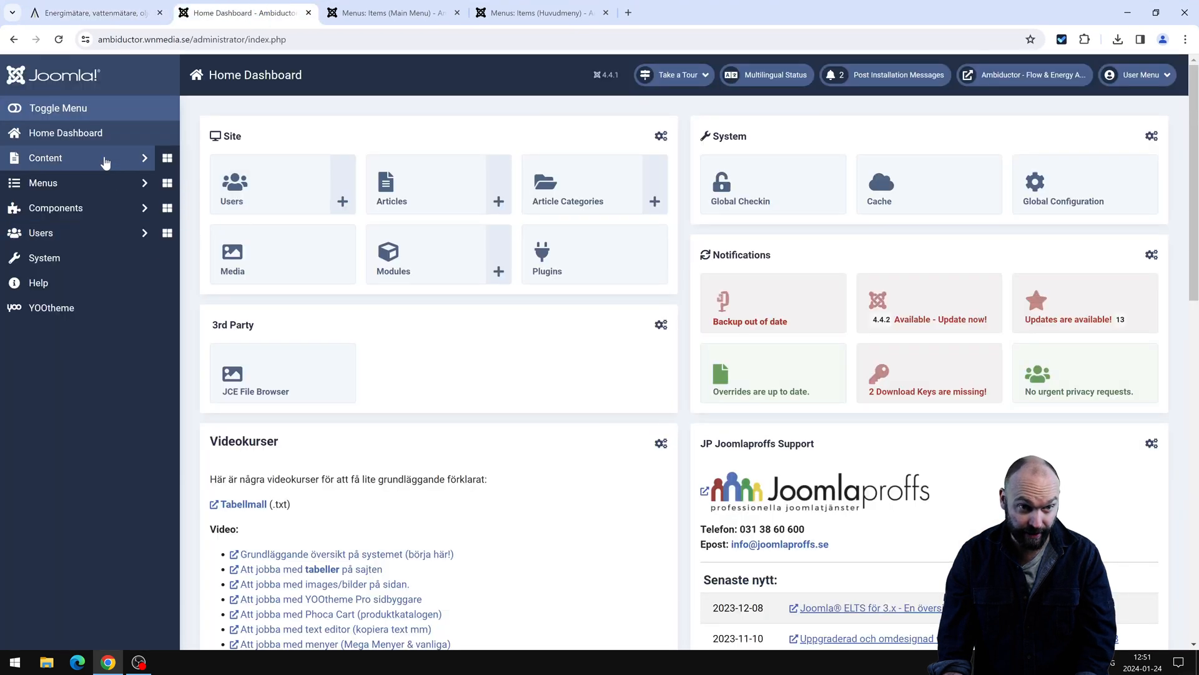
click(103, 160)
click(81, 335)
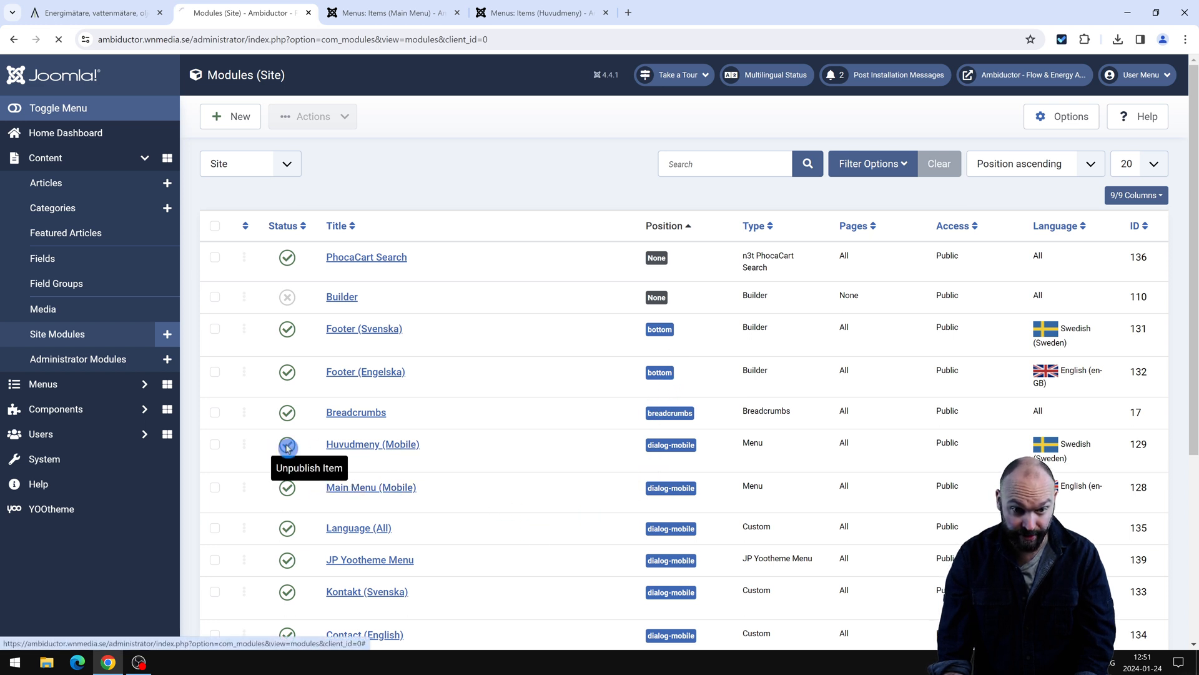
Reopen the JP Yootheme Menu module, set its language to Swedish (Sweden) and save it.
scroll(393, 462, down, 3)
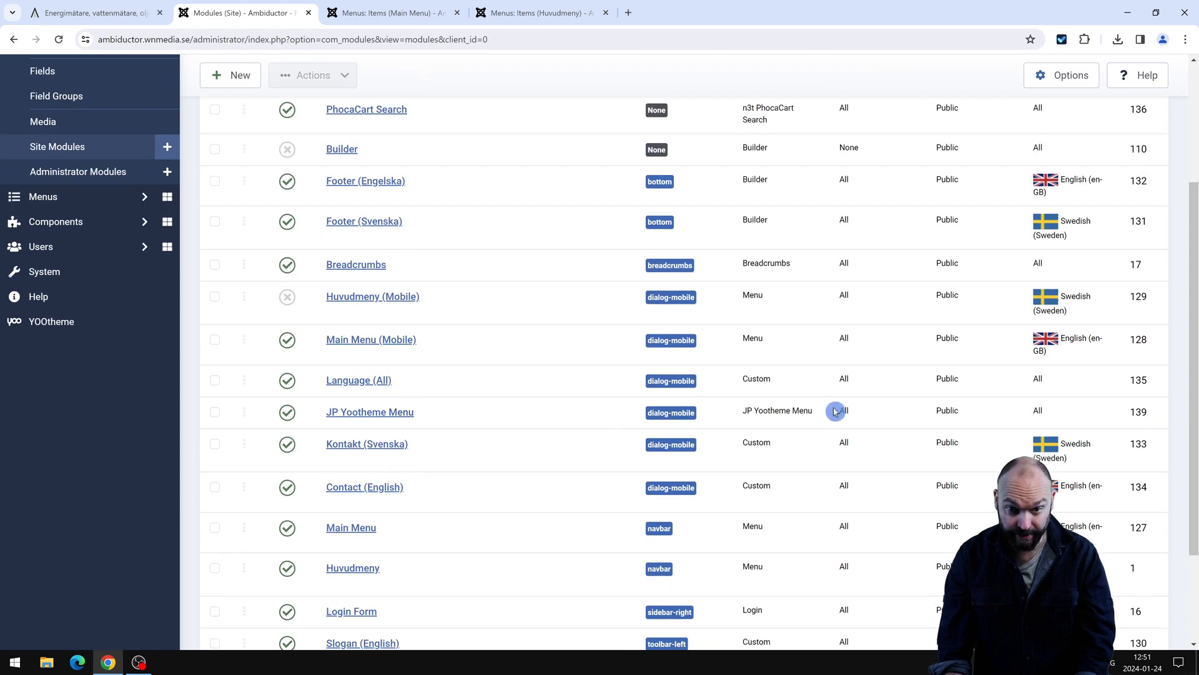
click(389, 409)
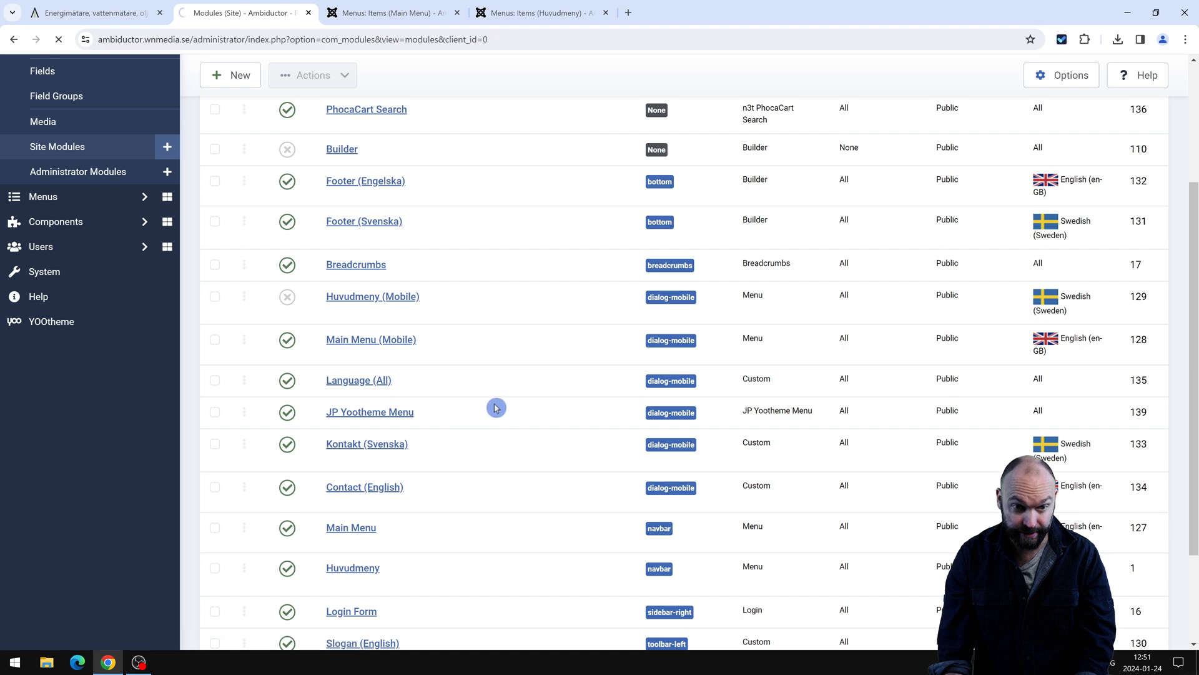
scroll(333, 376, down, 1)
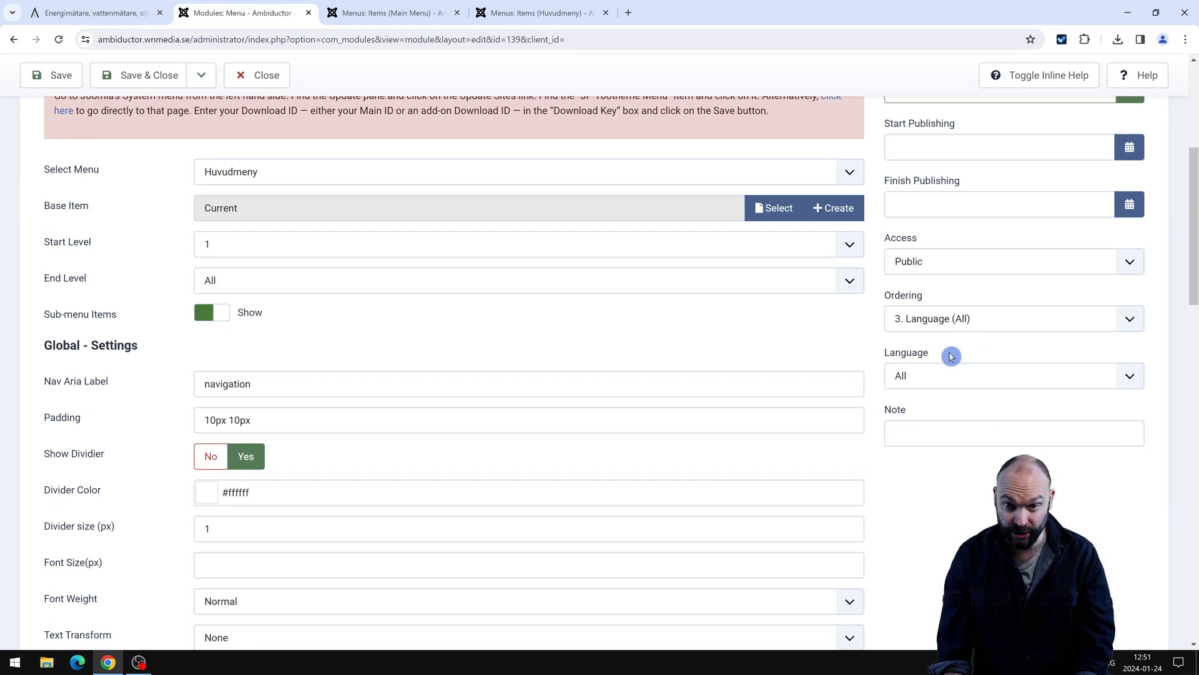
click(938, 375)
click(953, 416)
scroll(374, 335, up, 5)
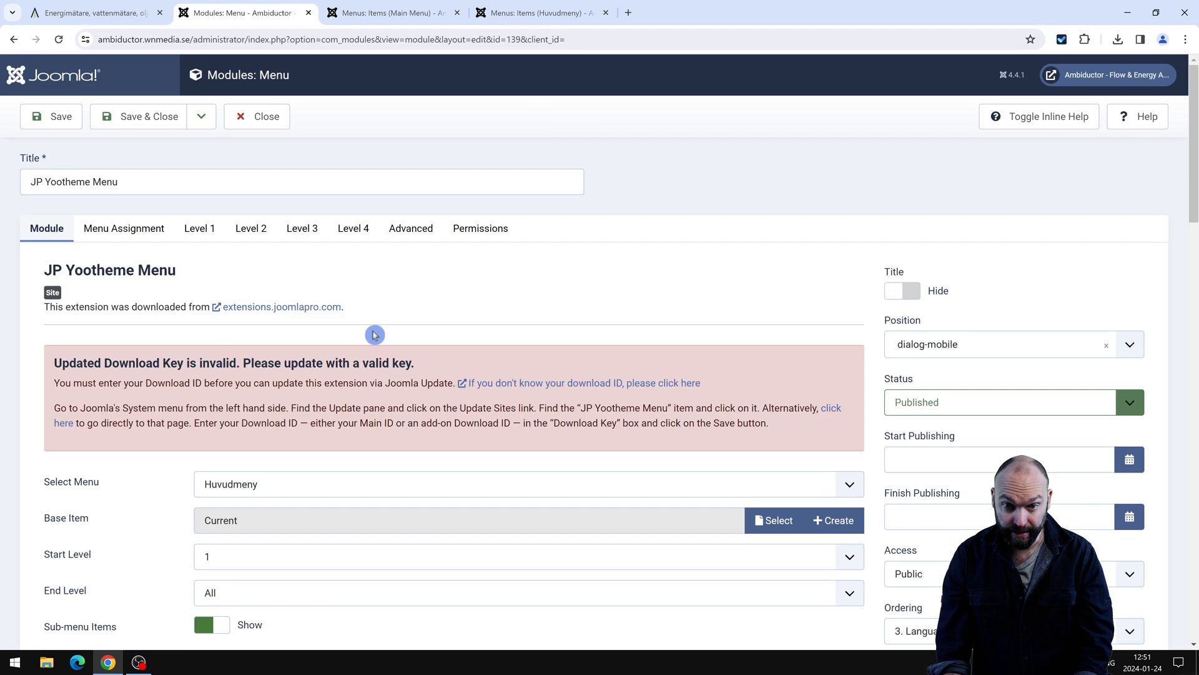
click(58, 116)
Reload the live site, shrink the window to mobile width and open the new mobile menu.
click(103, 14)
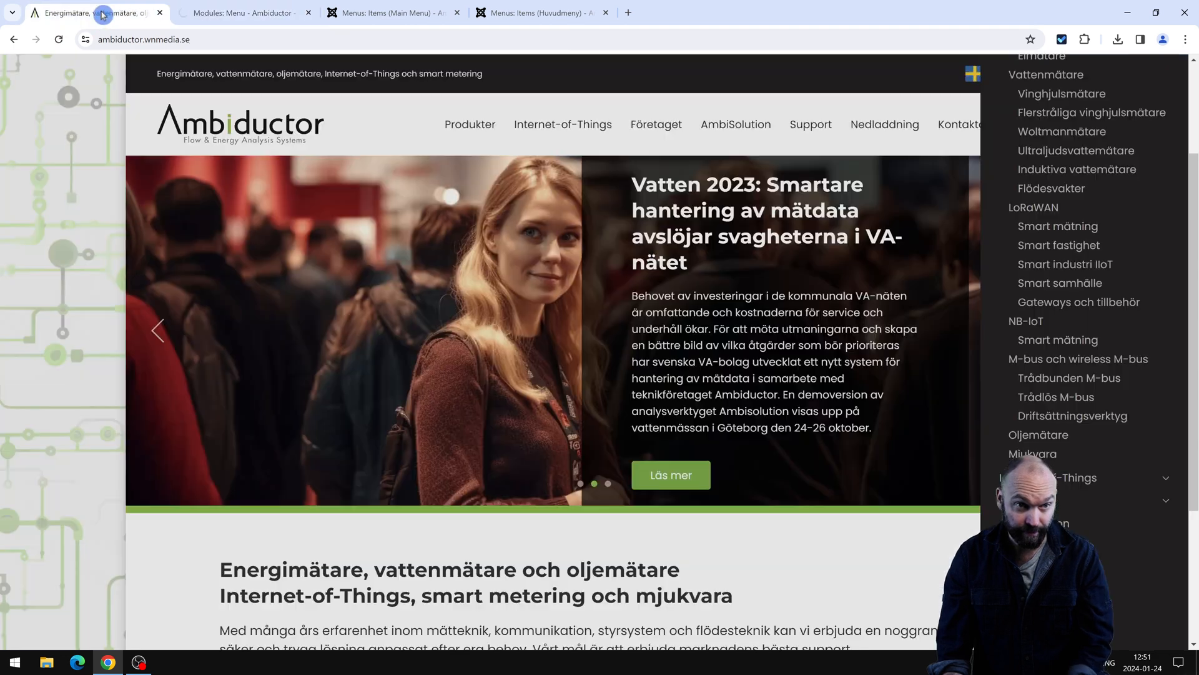
key(F5)
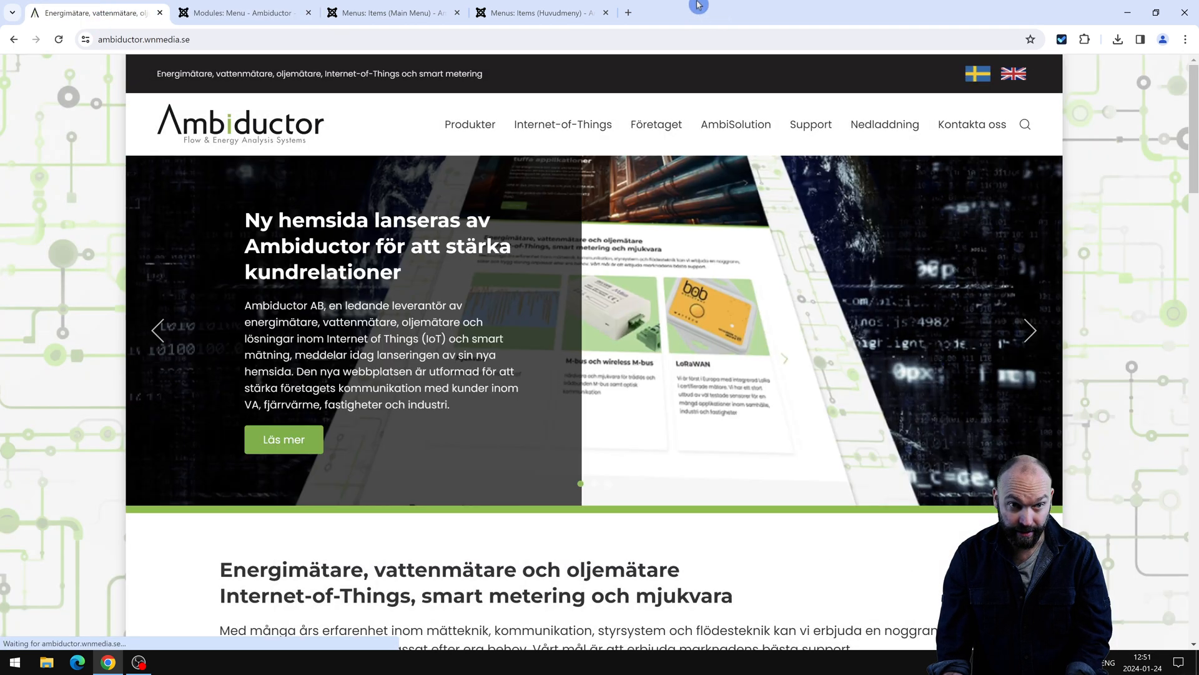
double_click(695, 6)
click(655, 178)
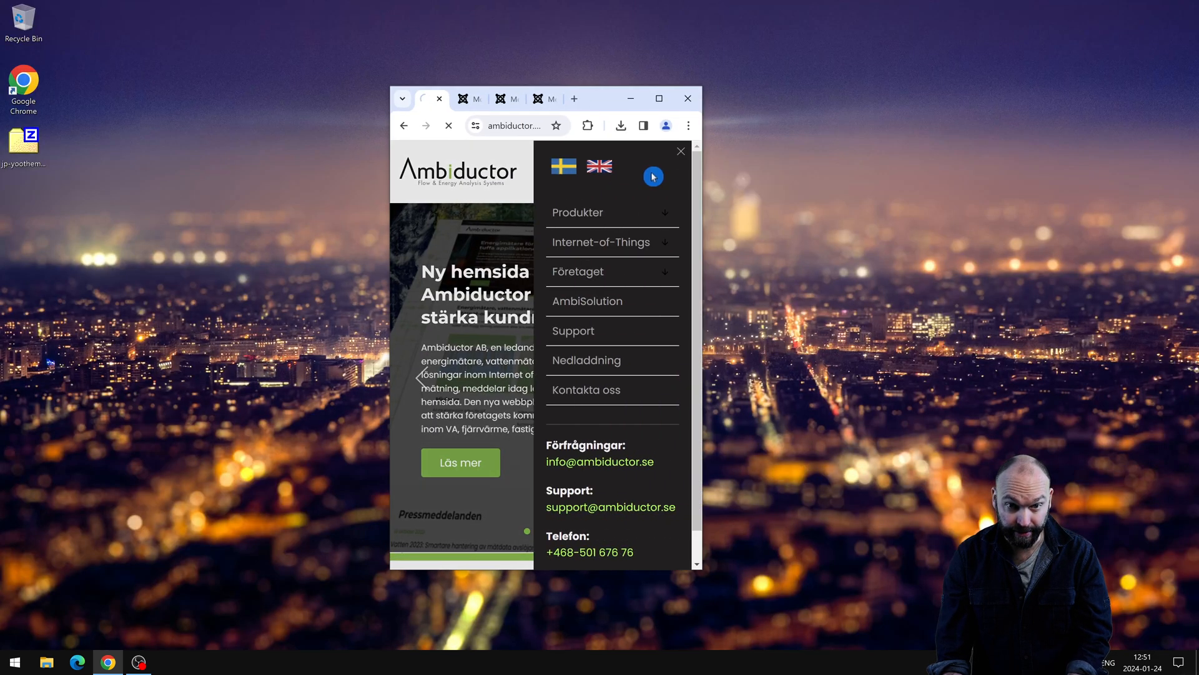
click(650, 174)
click(669, 171)
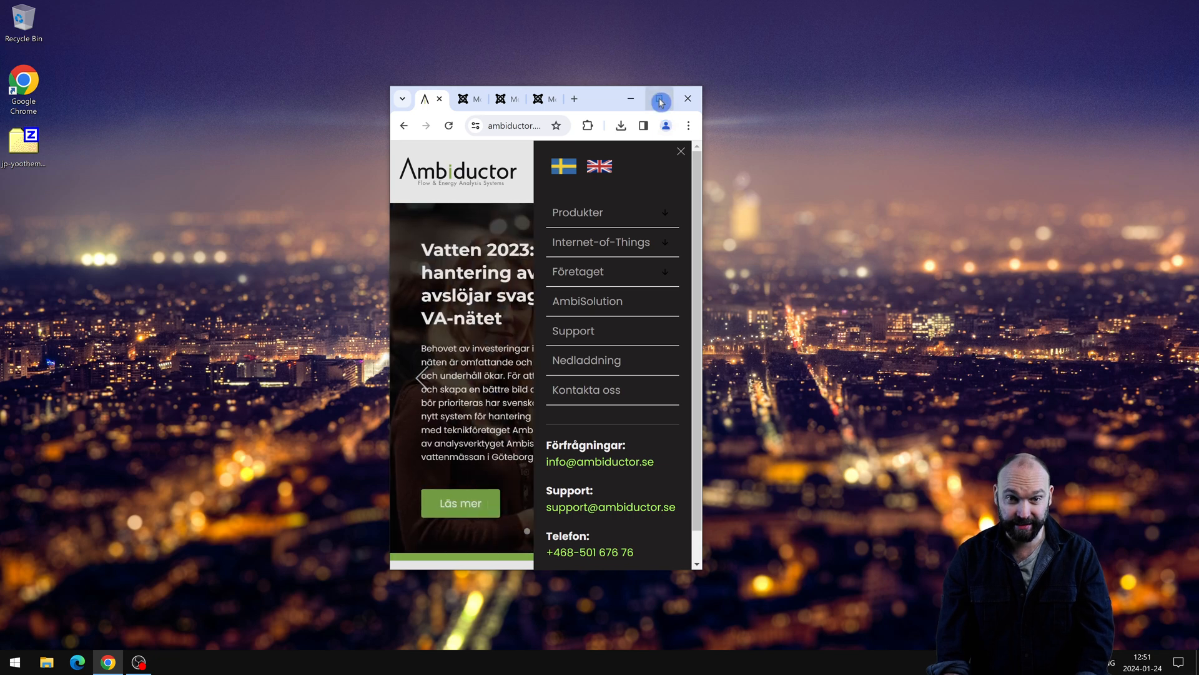
Test expanding the Produkter submenu in the mobile menu, and return the browser to full size.
click(673, 219)
click(672, 218)
click(673, 219)
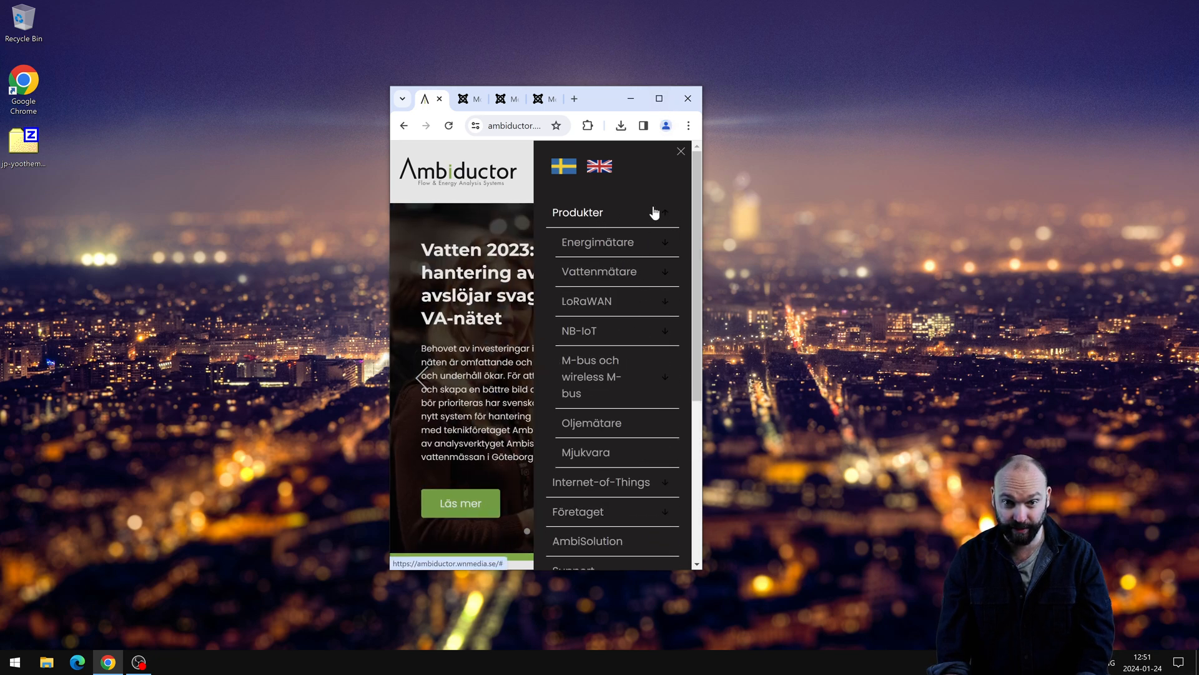
click(659, 98)
In the JP Yootheme Menu module's icon settings, set the icon set to Plus and the icon animation to Rotate.
click(256, 14)
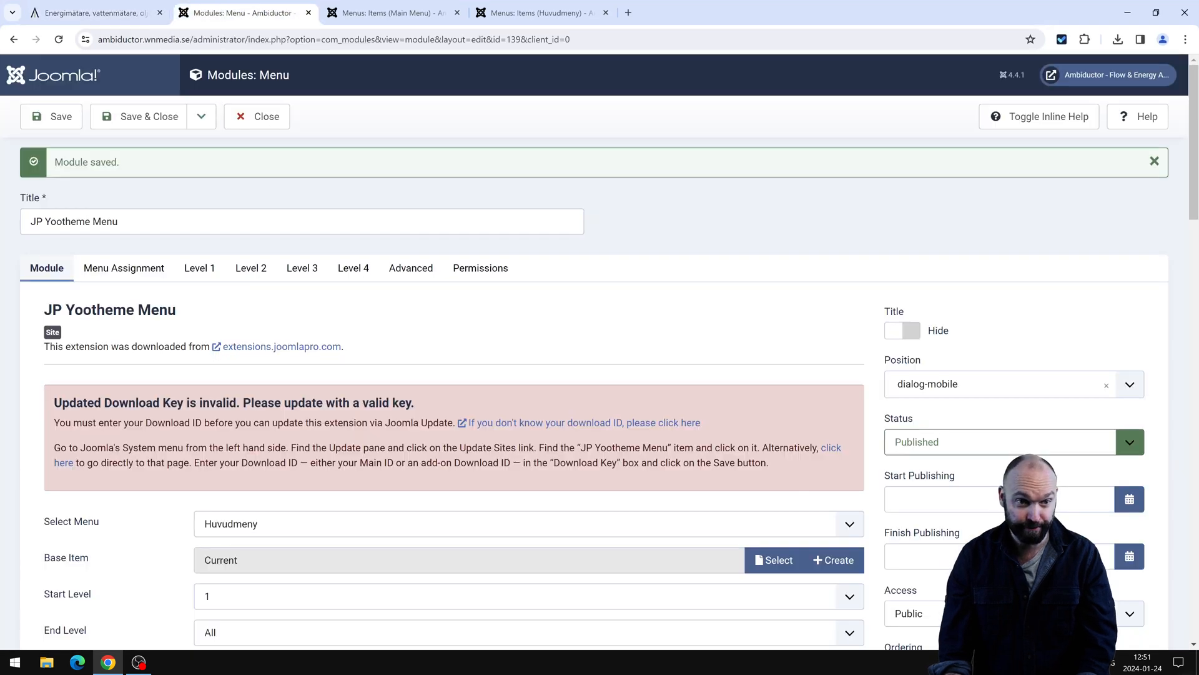
scroll(216, 490, down, 20)
scroll(219, 489, up, 4)
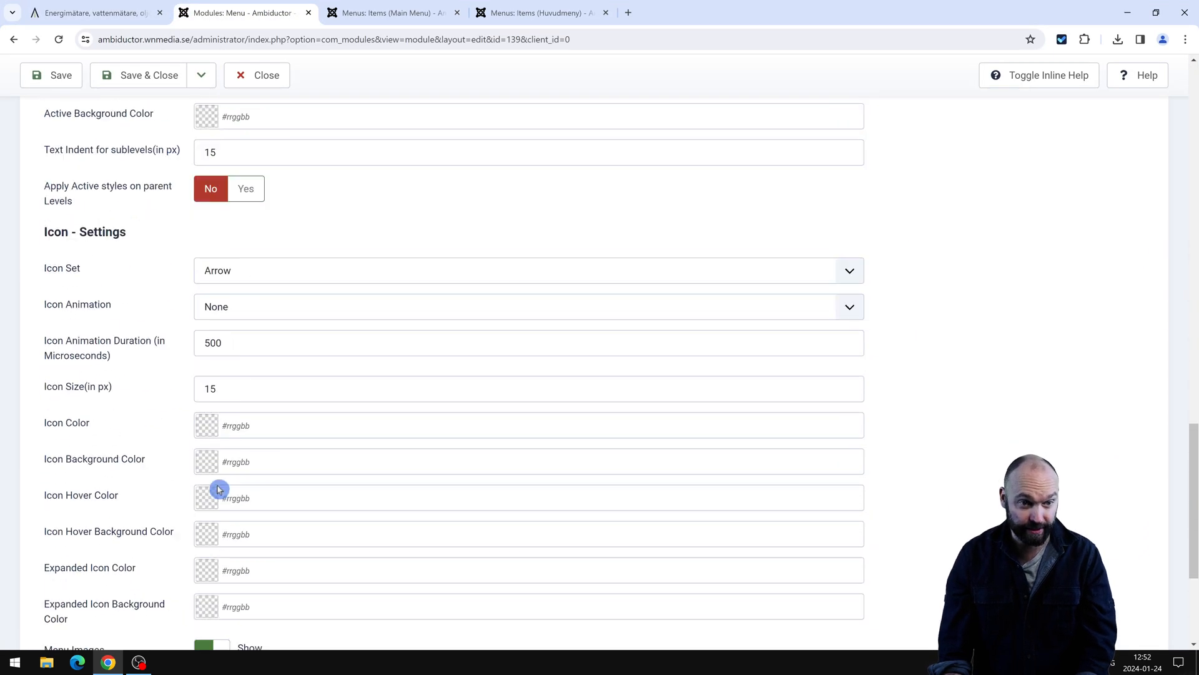
click(245, 284)
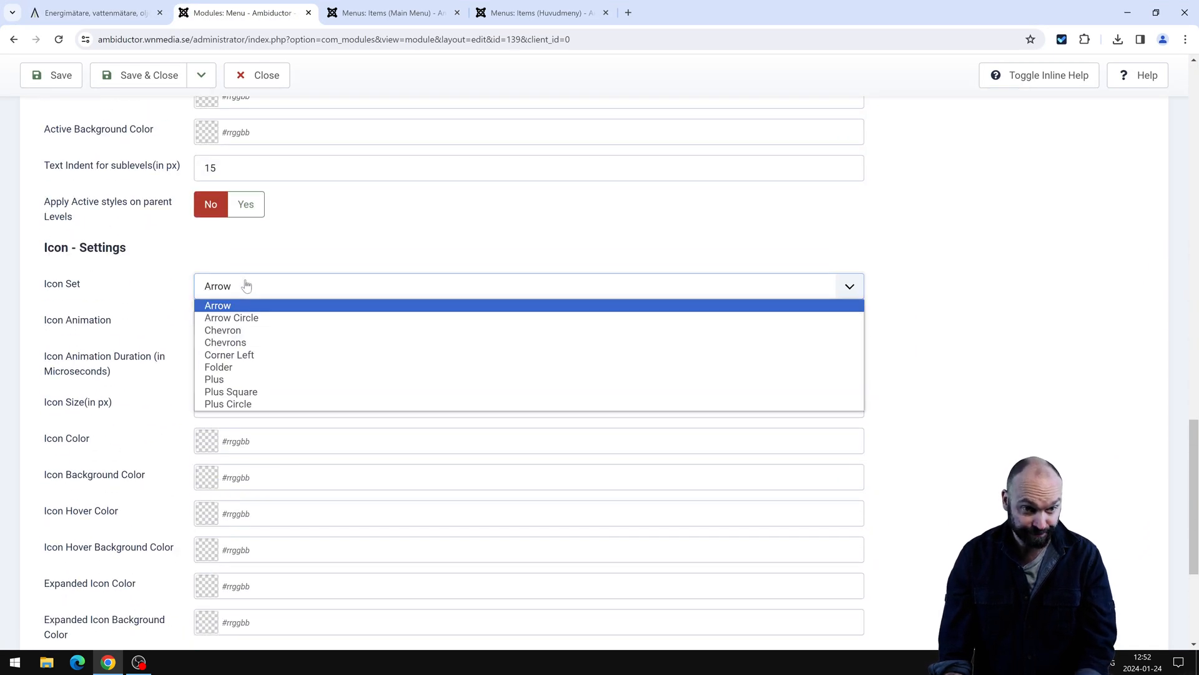
click(246, 378)
click(242, 325)
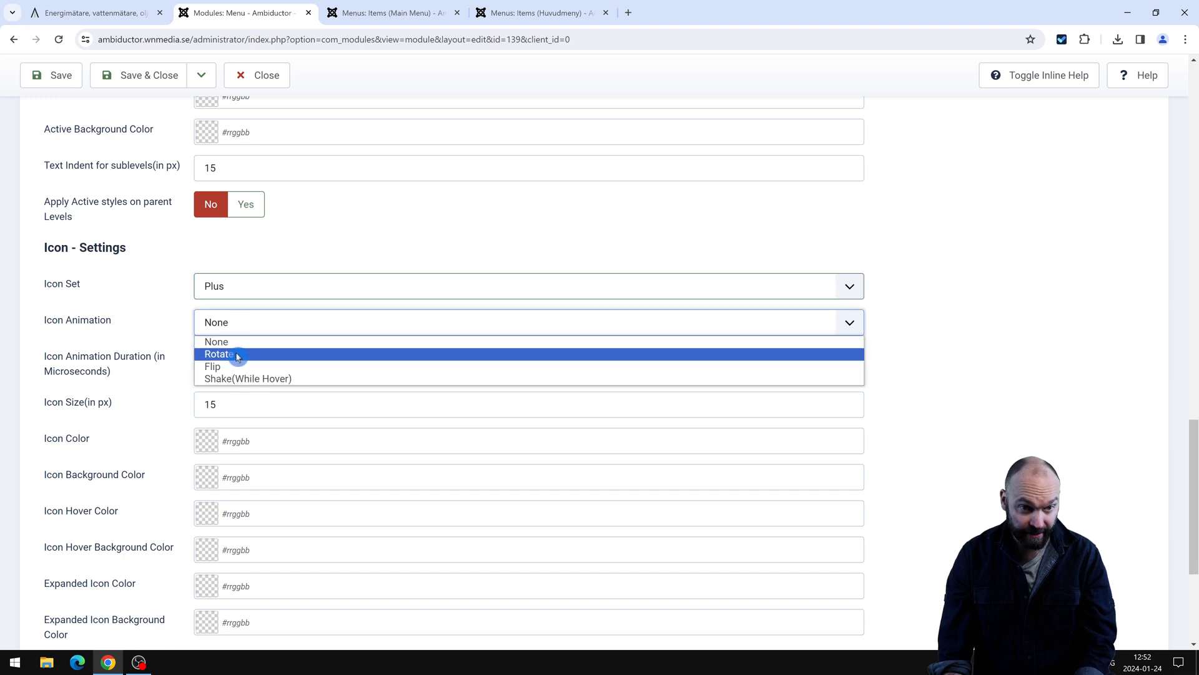
click(238, 350)
Set the icon animation duration to 250 and the icon size to 24 px.
click(128, 364)
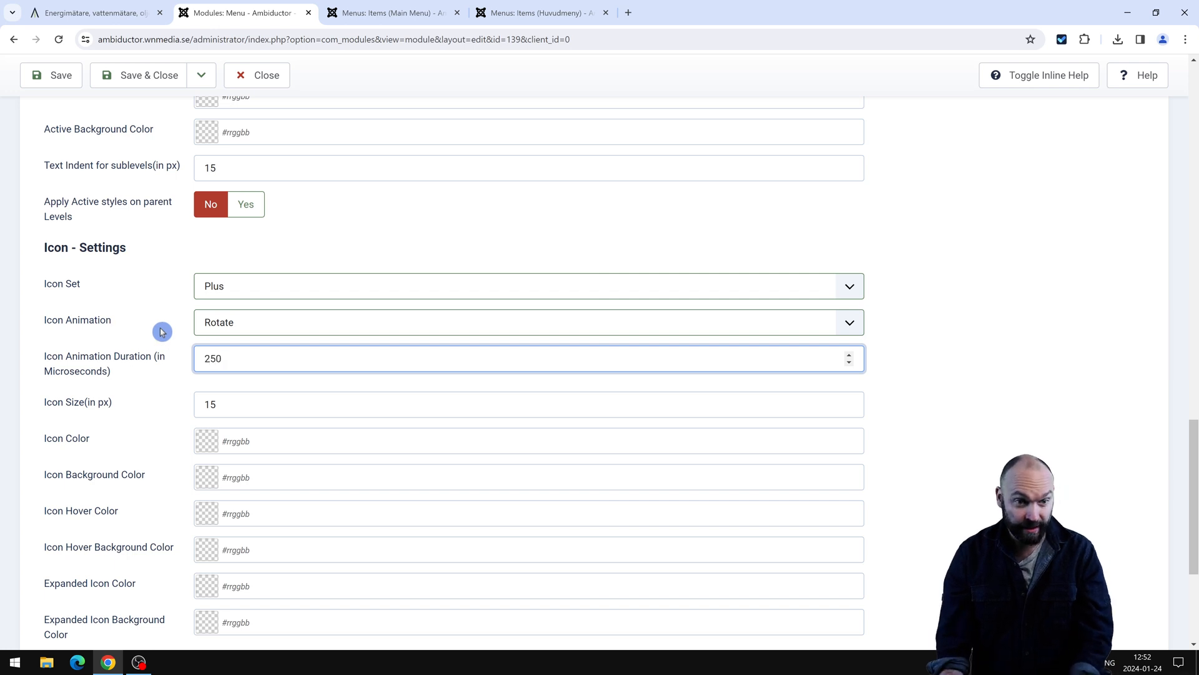
scroll(170, 378, down, 1)
click(155, 347)
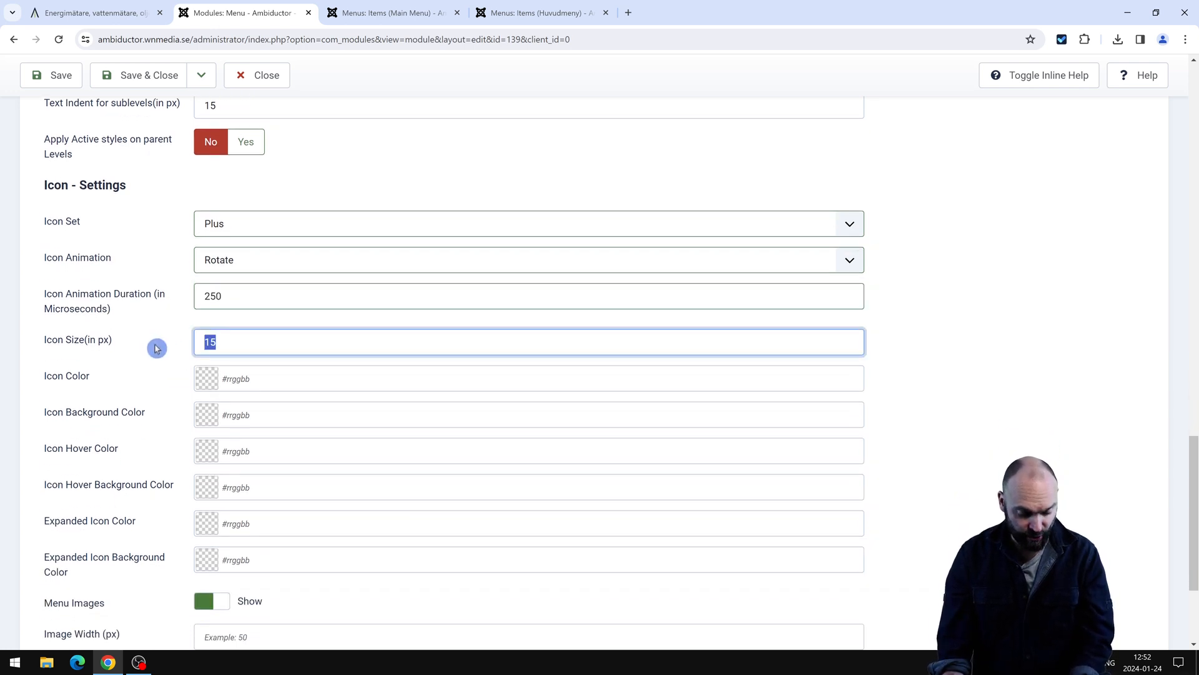
text(24)
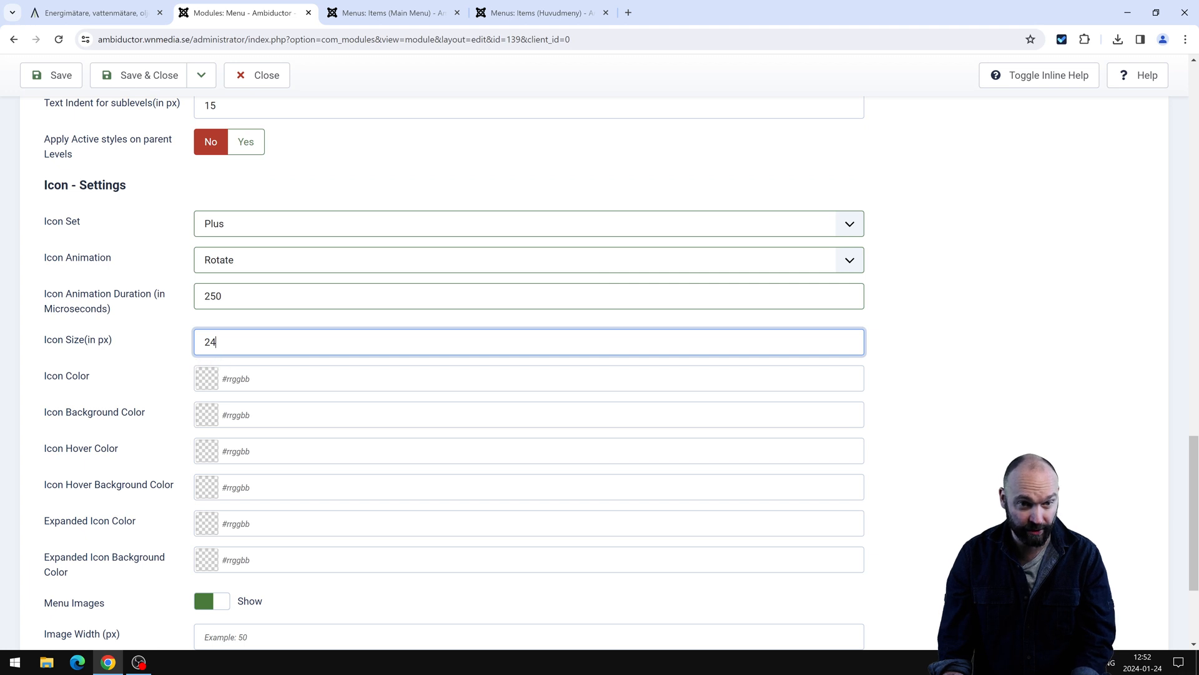
Set the menu module's Icon Color to #ffffff.
key(Tab)
text(#ffffff)
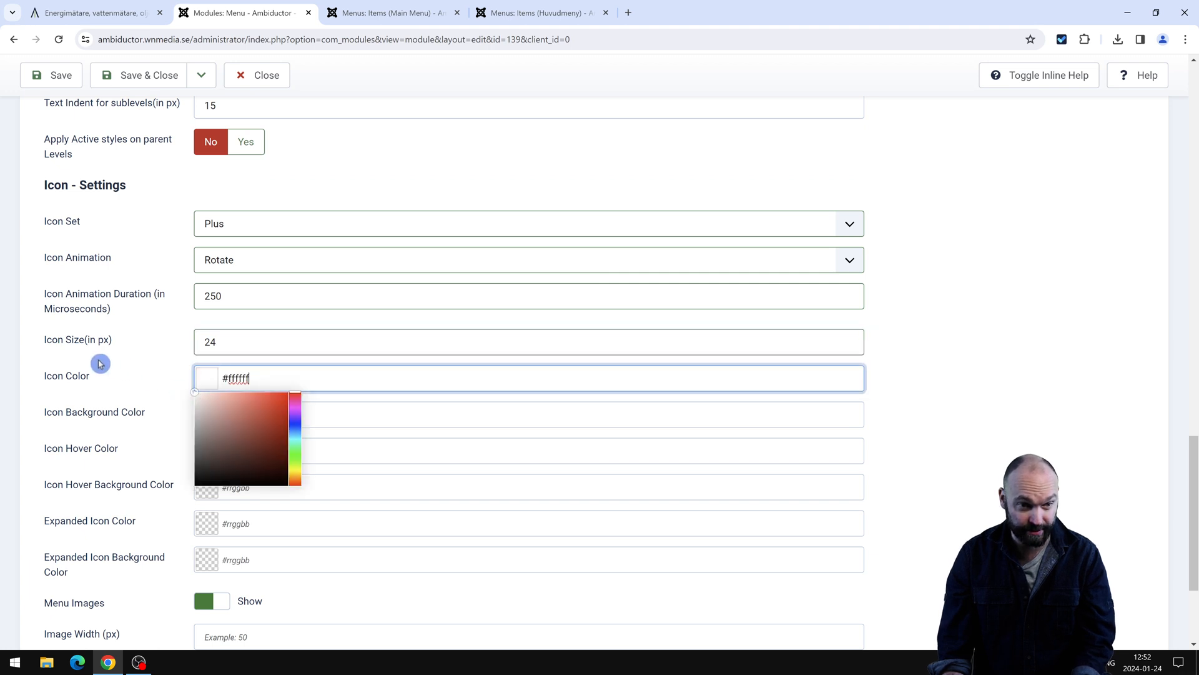
click(113, 367)
For the Icon Background Color, sample the dark background of the live site's mobile menu with the Color Picker.
click(234, 406)
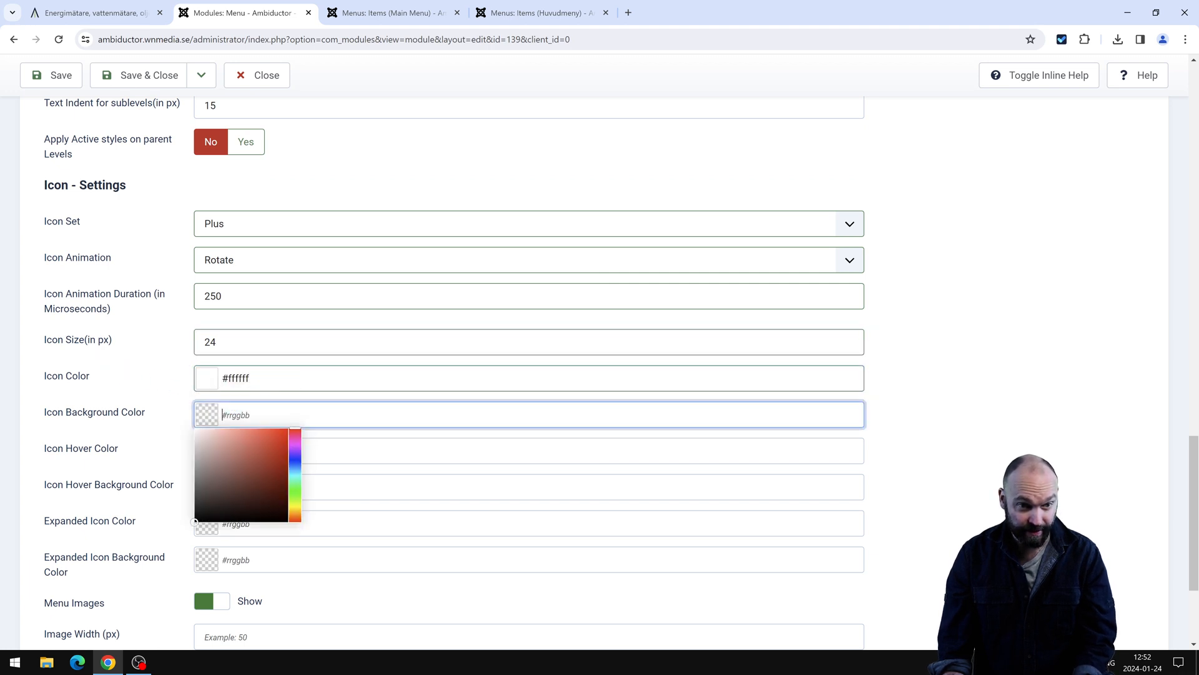
click(94, 12)
key(super)
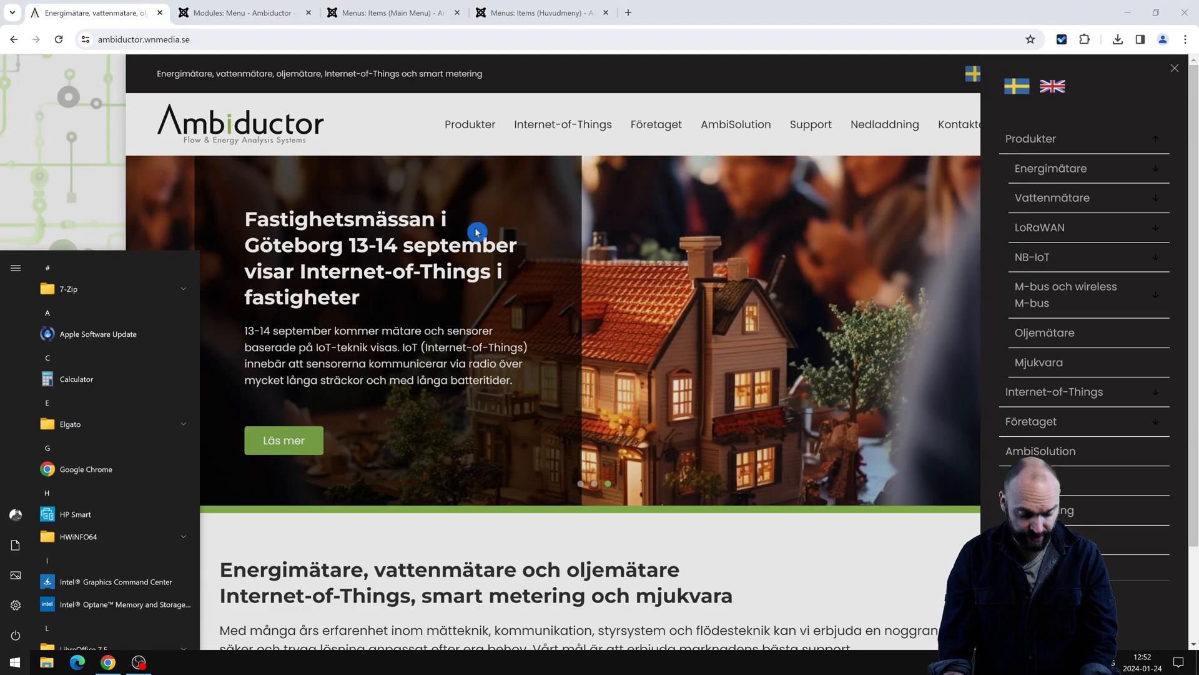
key(super)
key(super+shift+c)
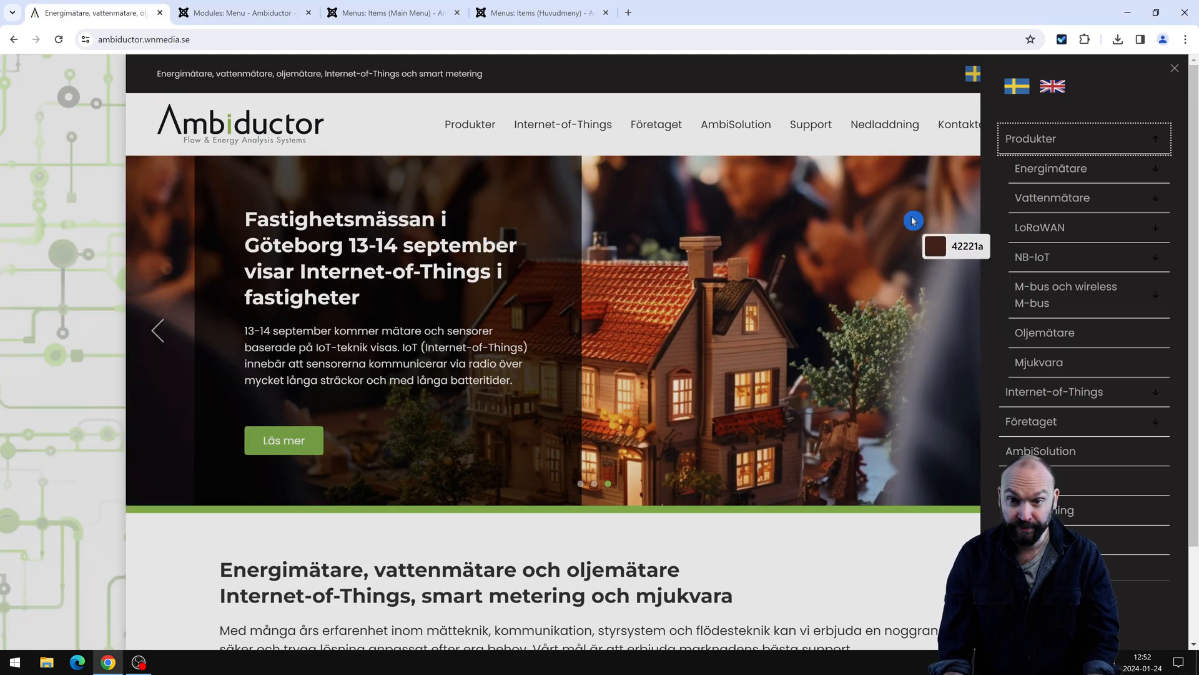
click(1000, 194)
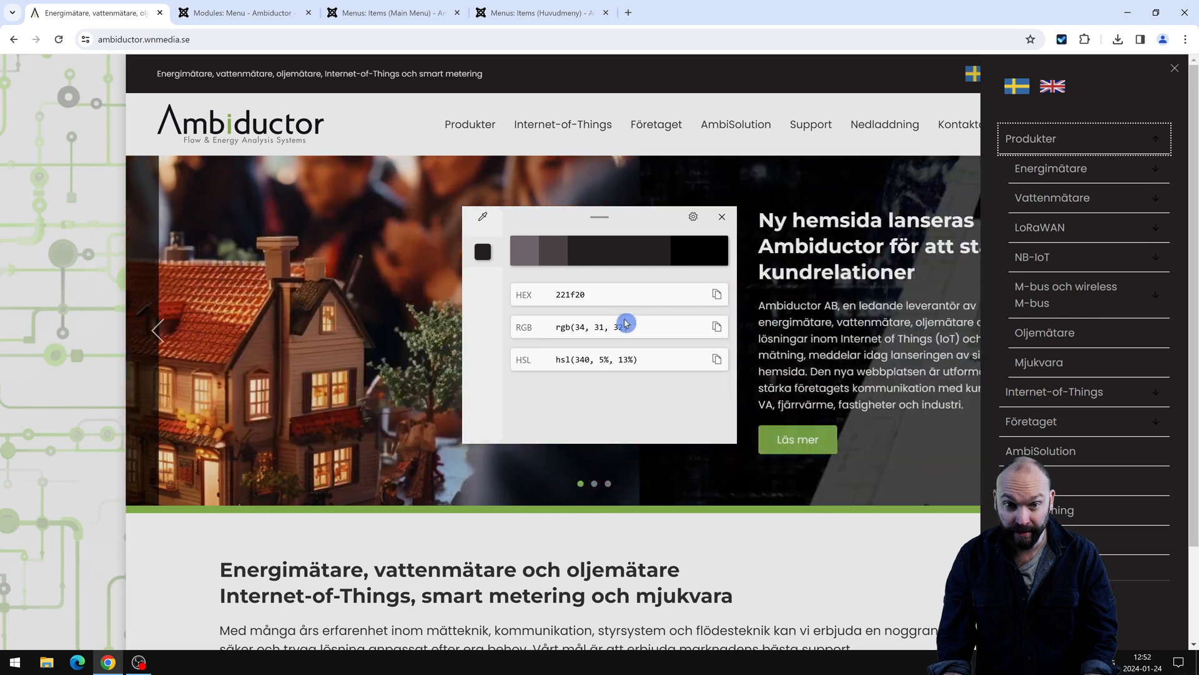
Try the lighter shade 484143 for the sampled colour, and sample the mobile menu's background again.
click(563, 249)
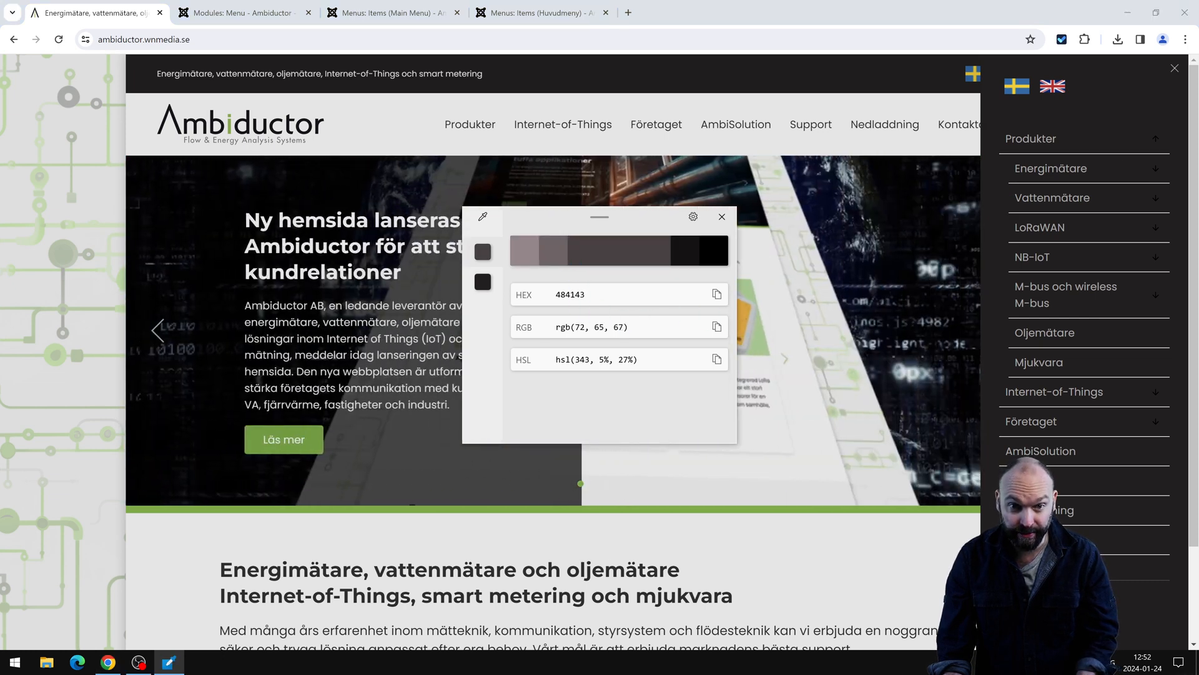
click(570, 294)
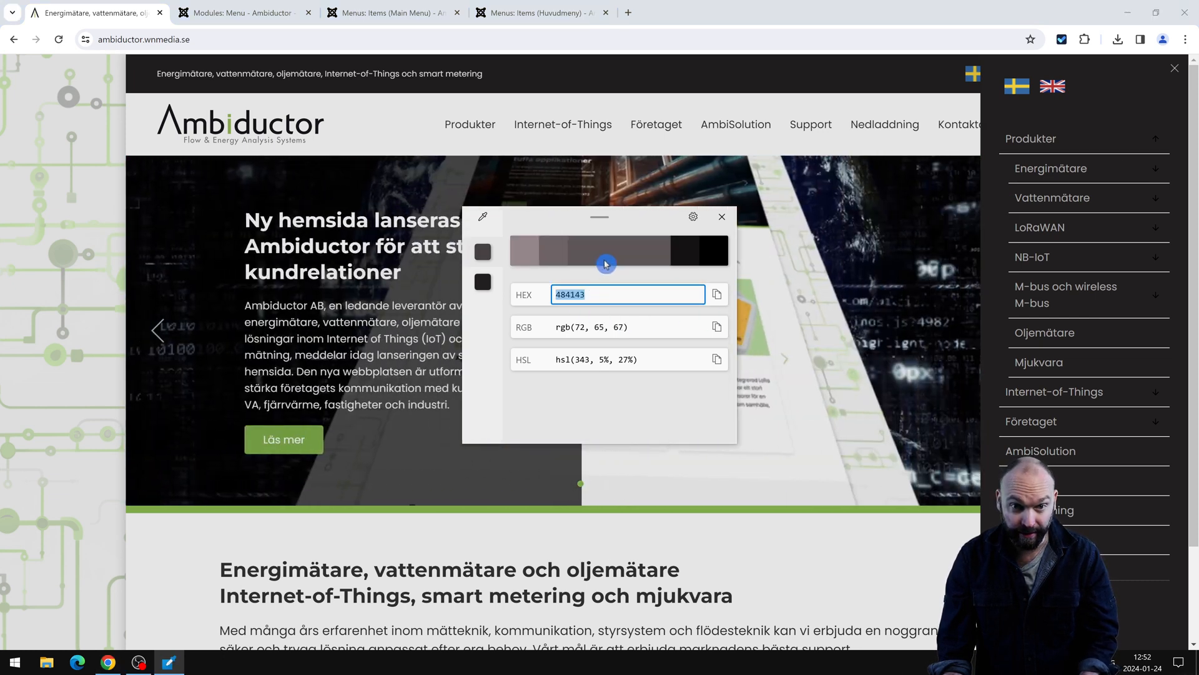
key(super+shift+c)
click(994, 118)
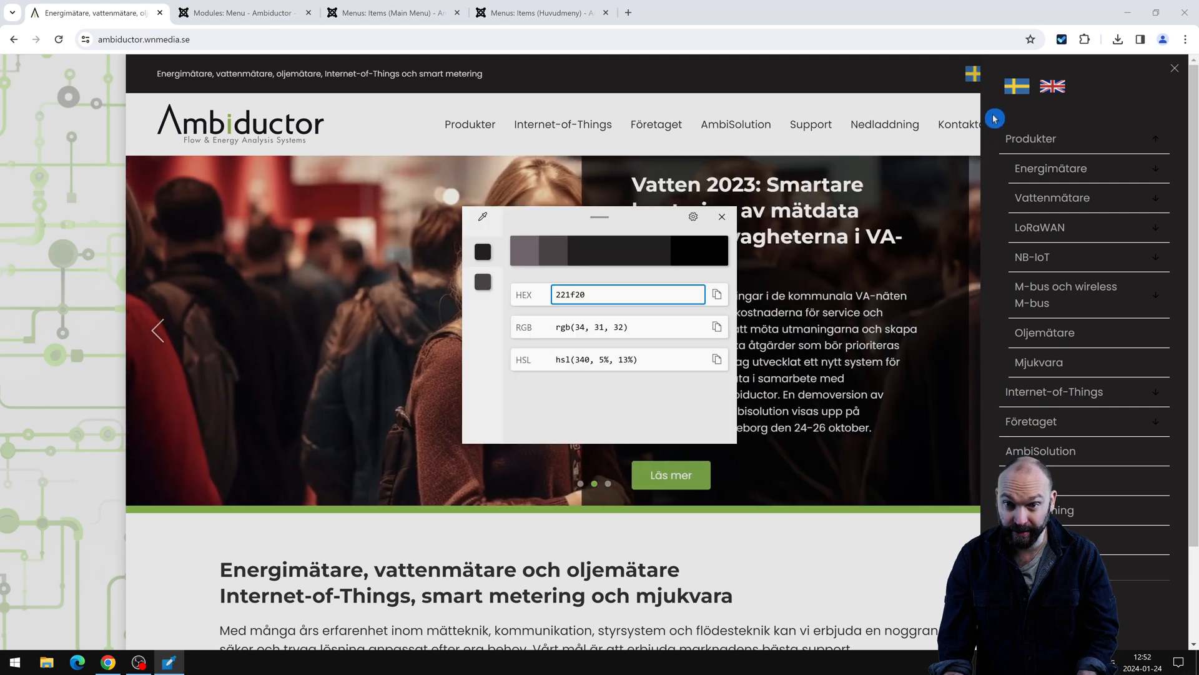
Adjust the sampled menu background to the neutral grey 2b2b2b and copy its hex code.
click(634, 256)
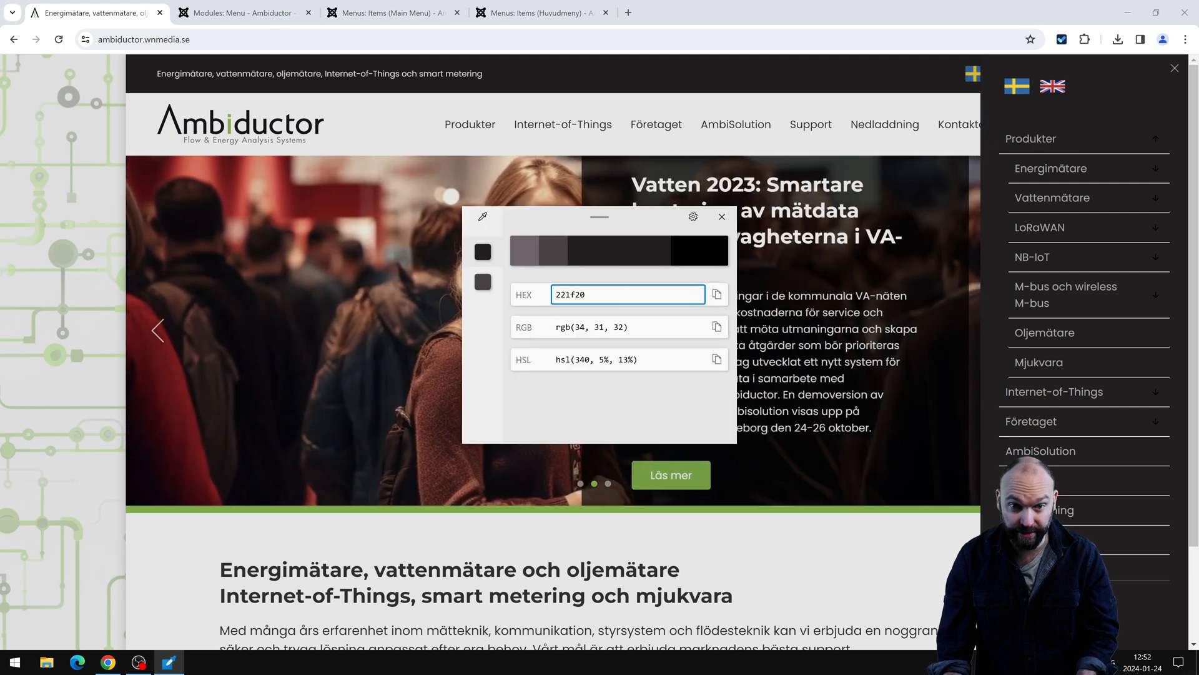
click(615, 251)
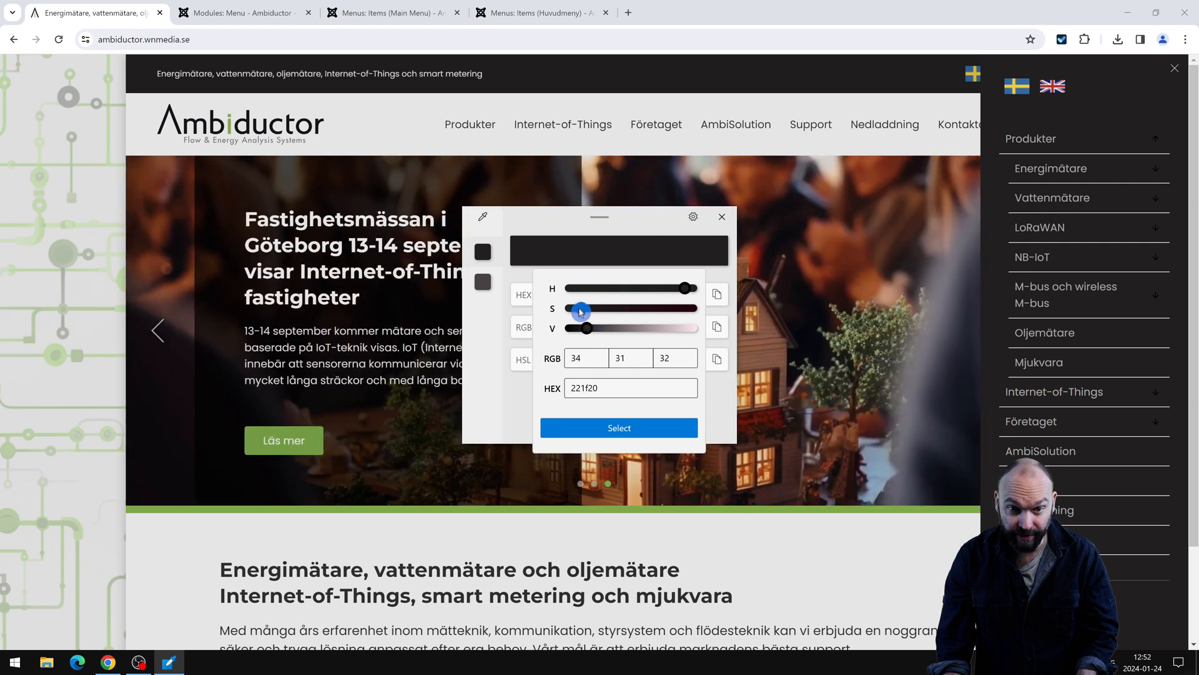
drag(580, 310, 593, 331)
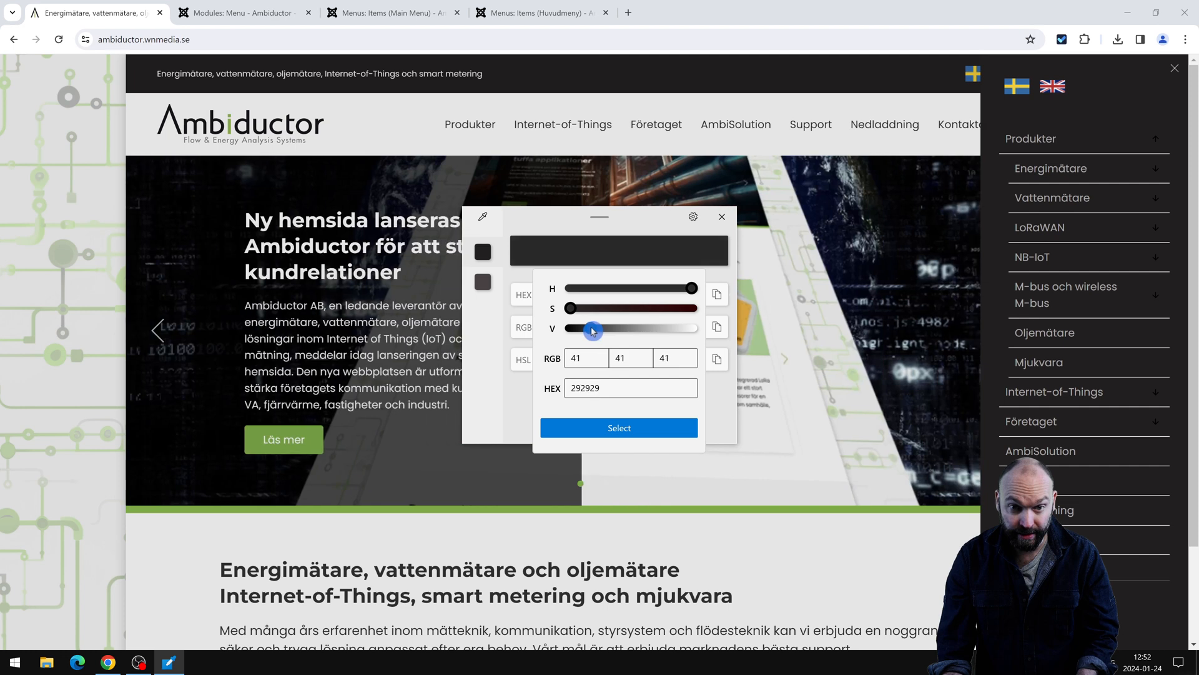
double_click(584, 388)
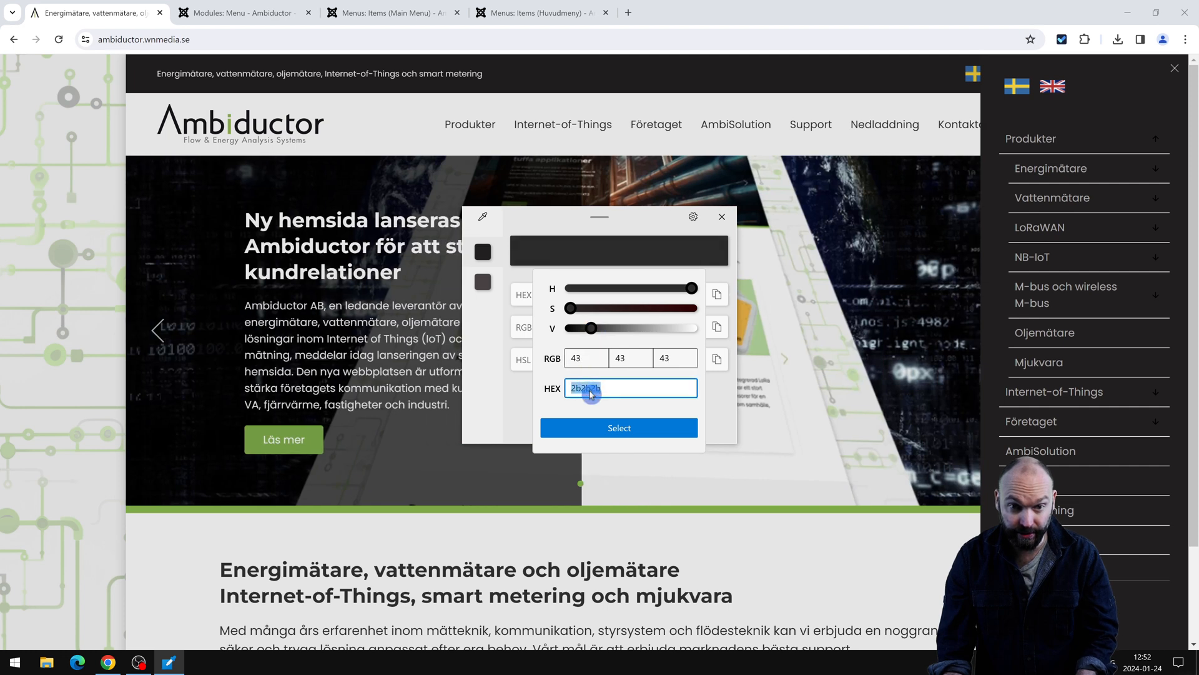
click(715, 220)
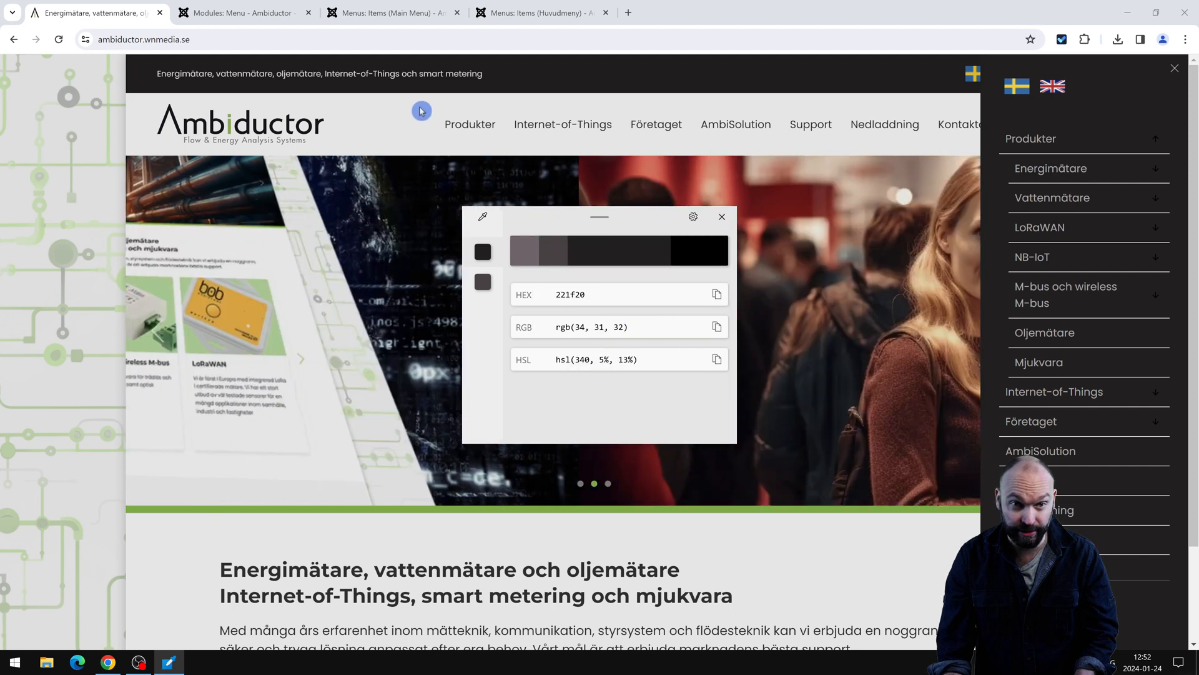
Set the module's Icon Background Color to the copied #2b2b2b.
key(ctrl+Tab)
key(ctrl+v)
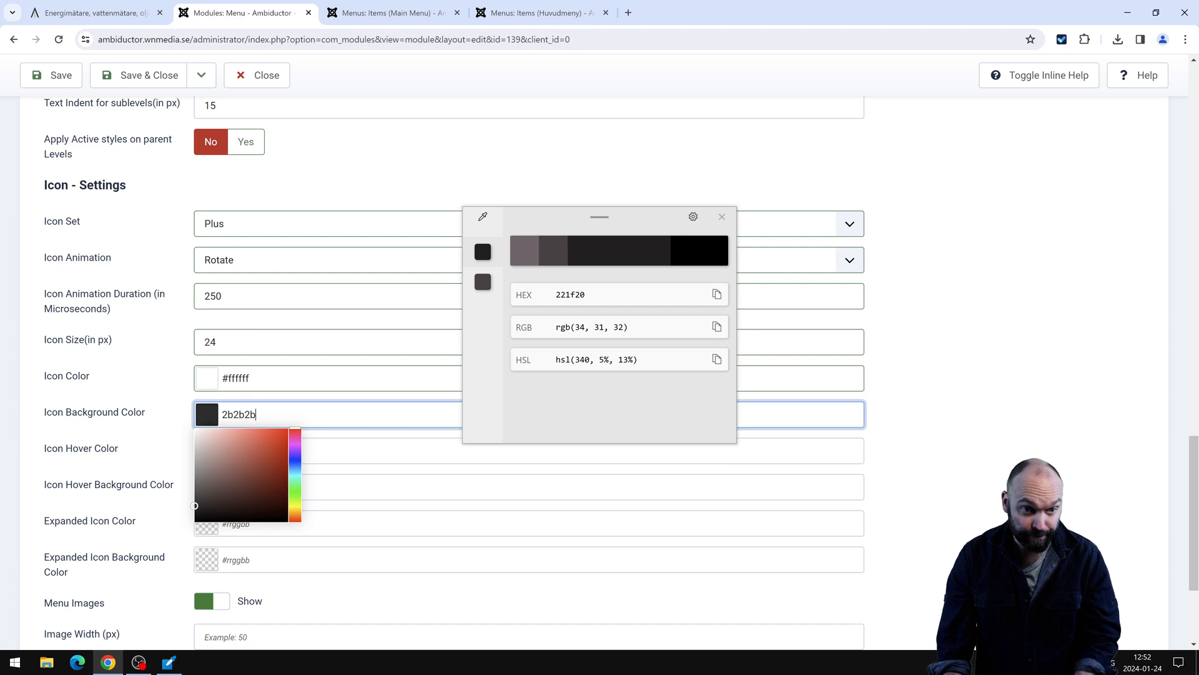
click(80, 369)
scroll(184, 505, down, 2)
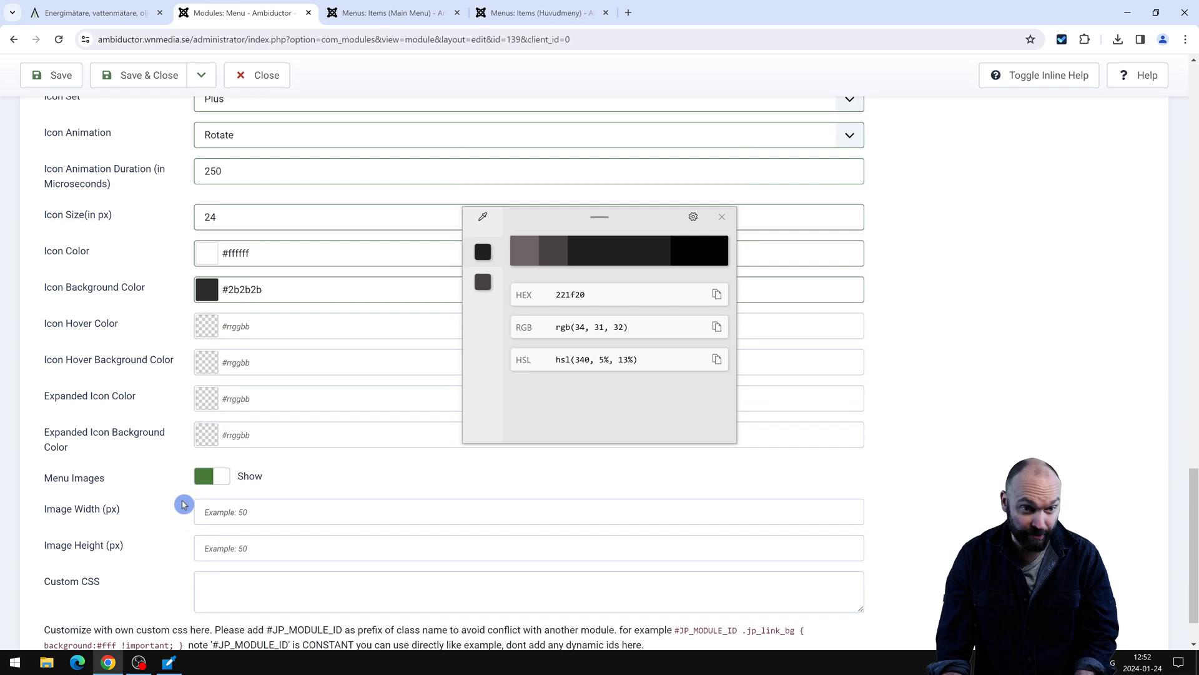
scroll(183, 490, up, 1)
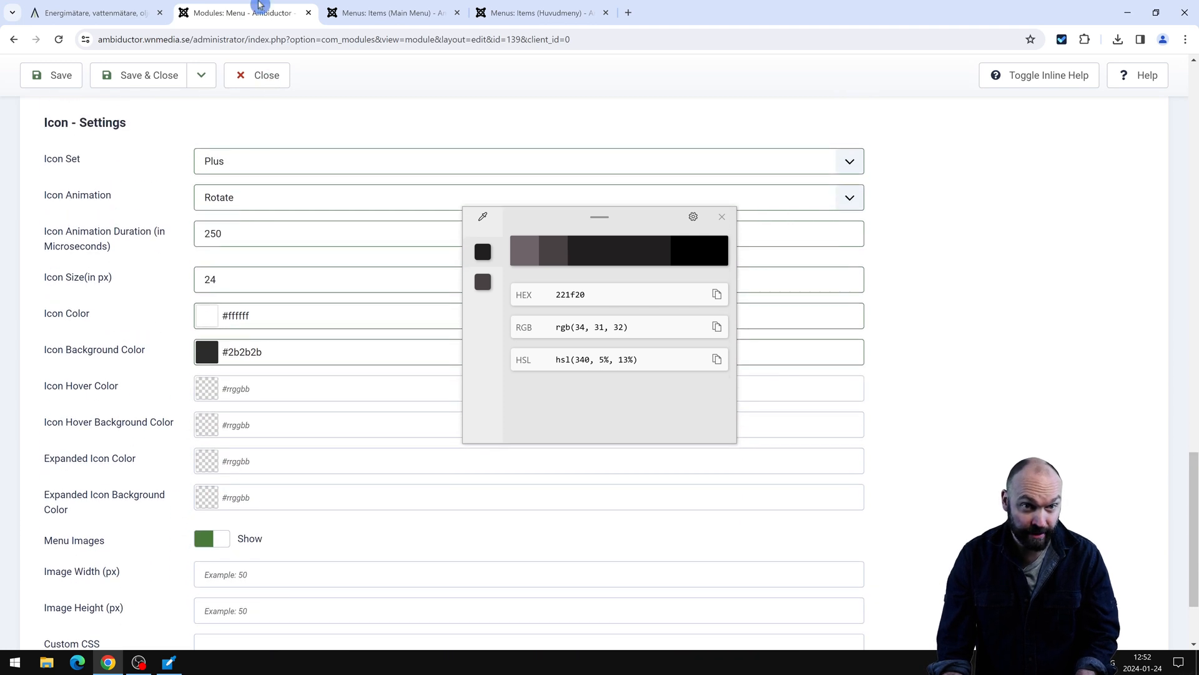
Sample the green line below the live site's slideshow and copy its hex code 80aa49.
click(94, 13)
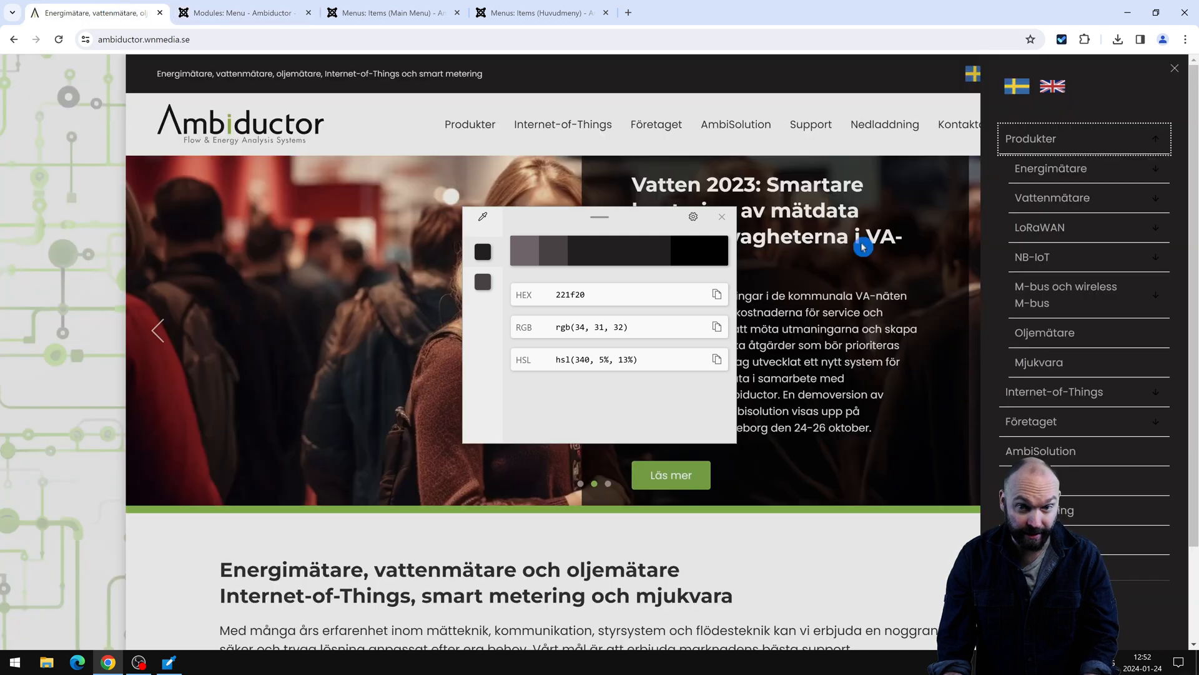
click(722, 217)
key(super+shift+c)
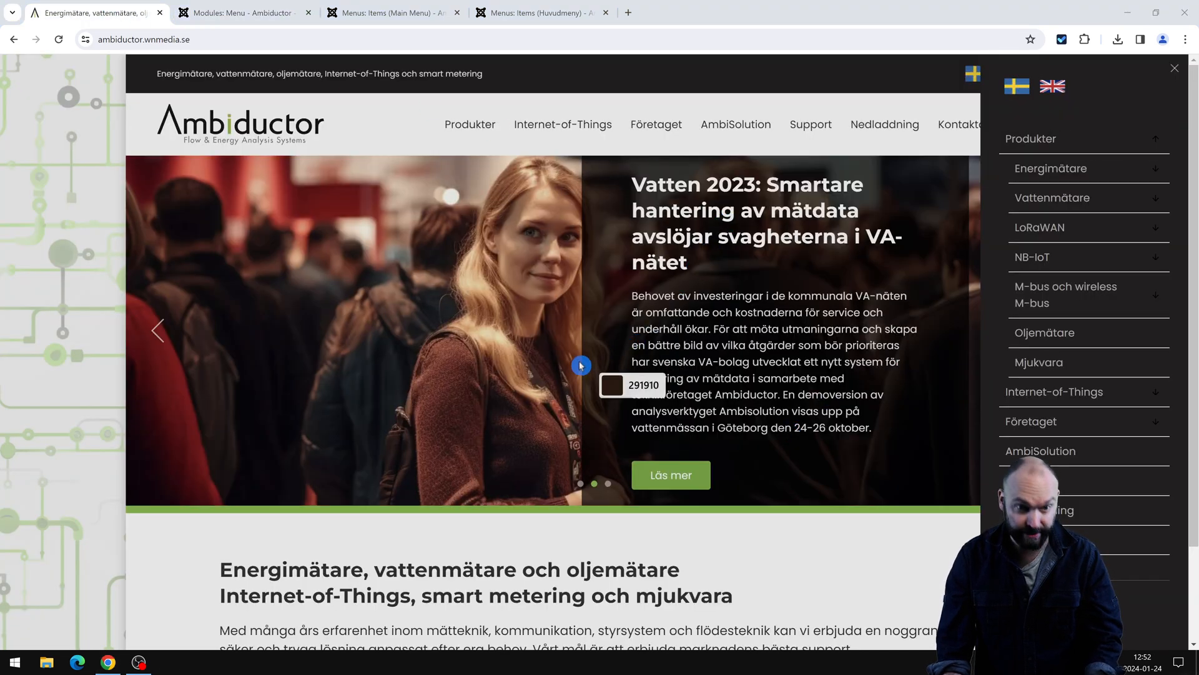
click(463, 503)
key(super+shift+c)
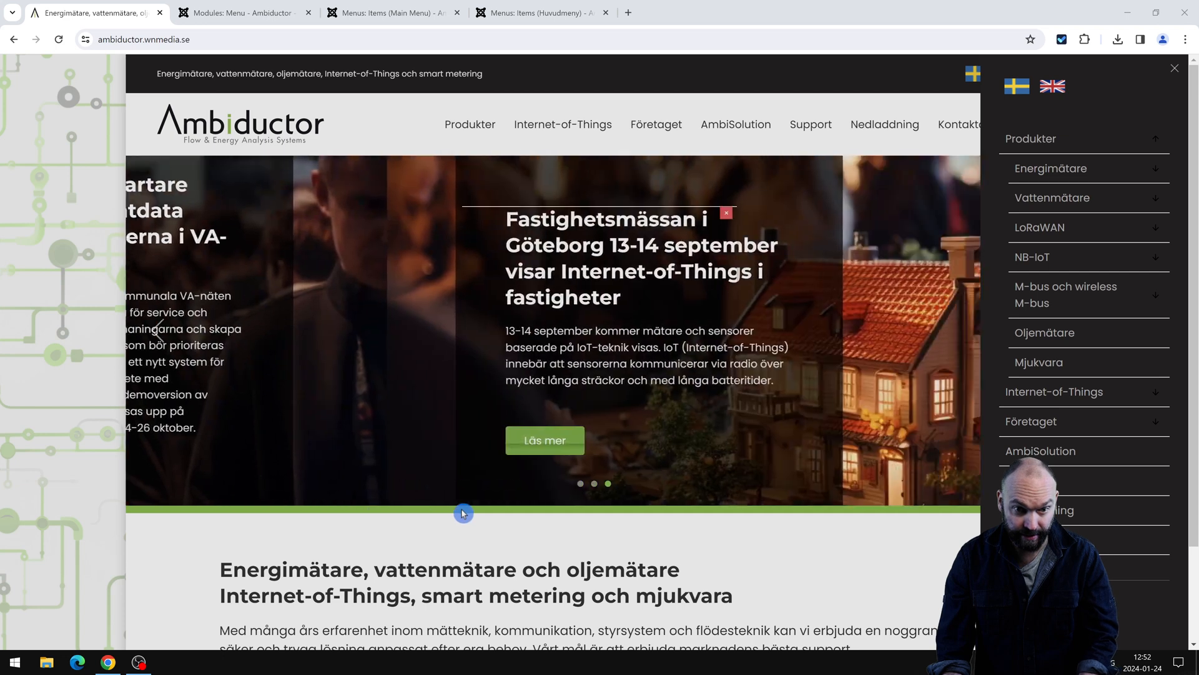
click(464, 509)
click(570, 294)
Set the module's Icon Hover Color to #80aa49 and save the module.
click(261, 25)
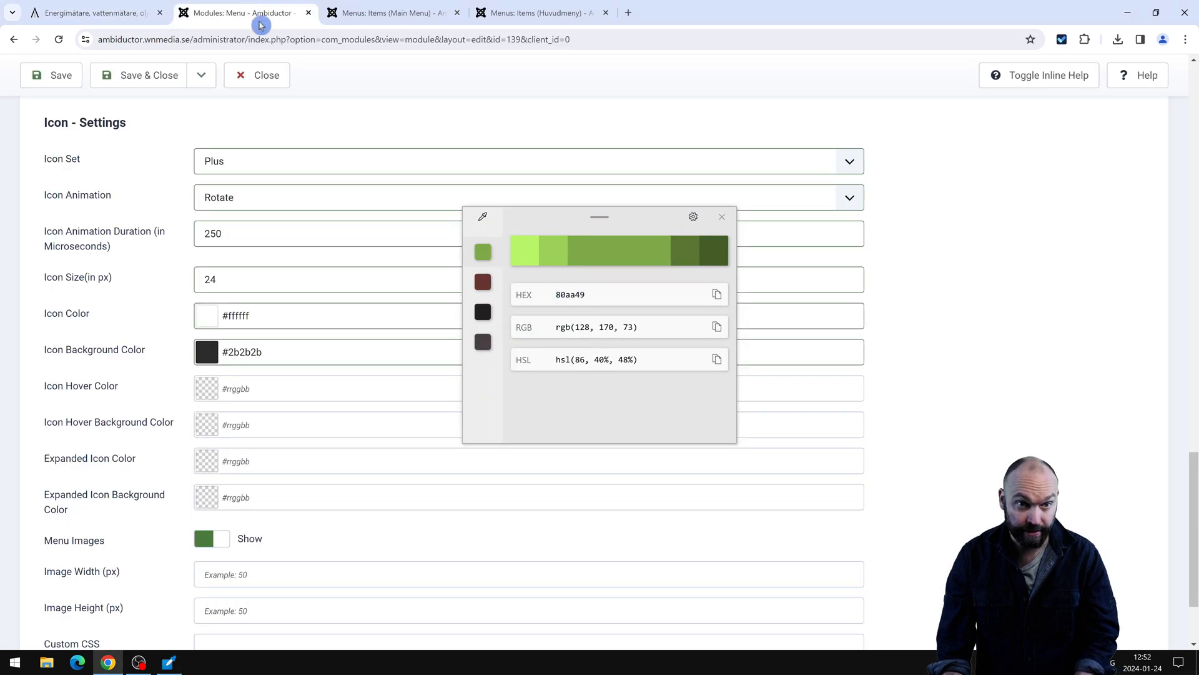
click(250, 388)
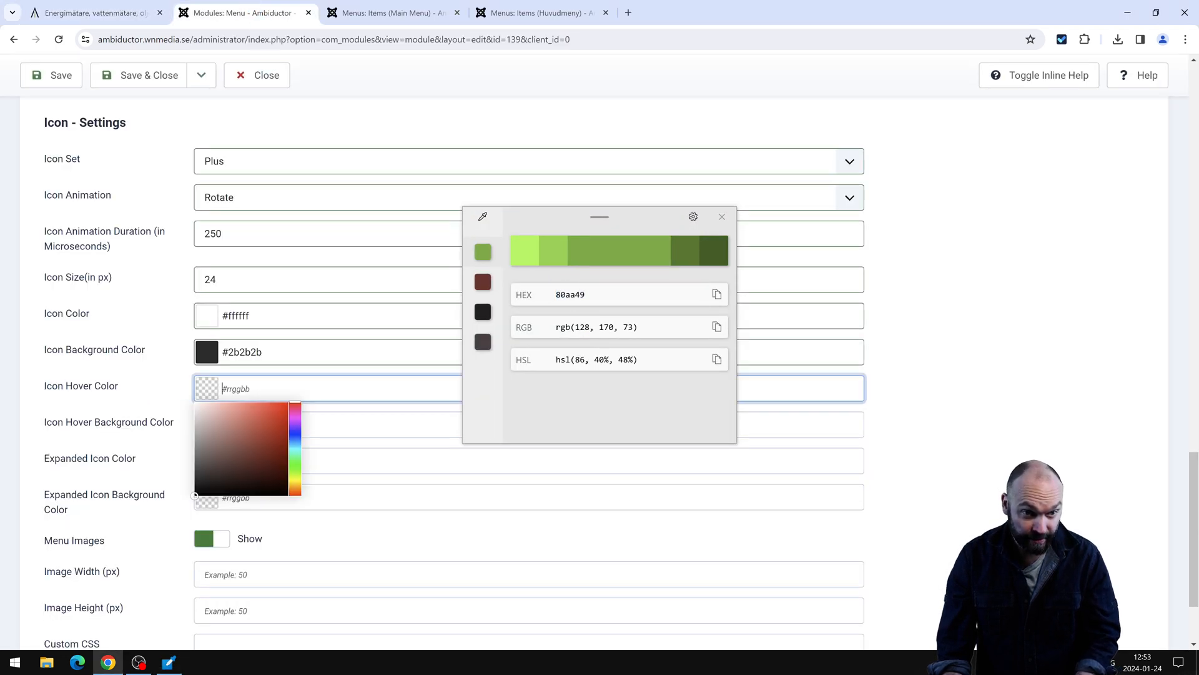
key(ctrl+v)
click(67, 354)
click(106, 421)
scroll(113, 438, up, 7)
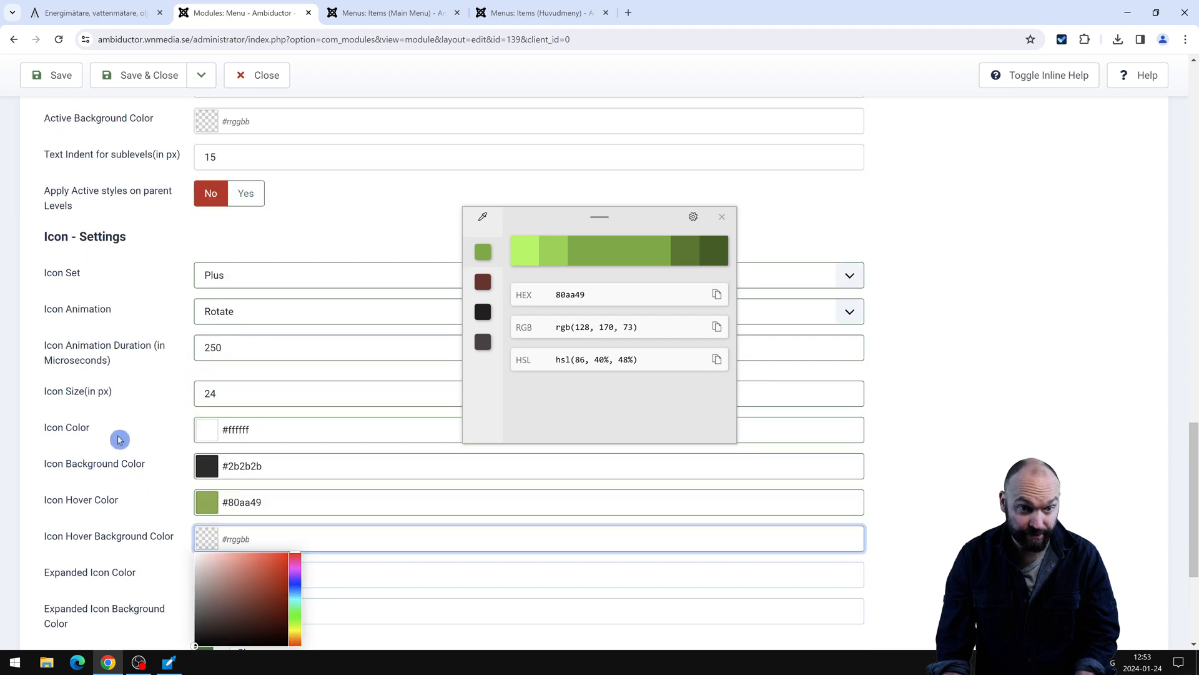
click(98, 76)
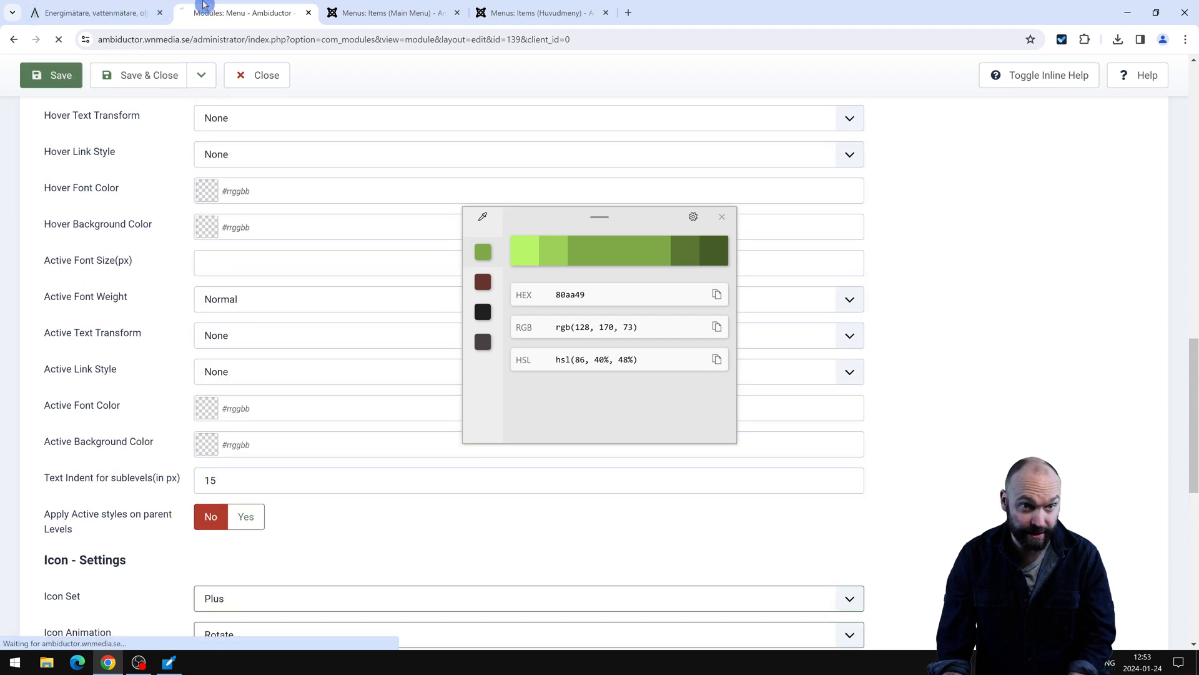
Show the live site at mobile width, close the Color Picker and open the mobile menu.
click(94, 13)
double_click(844, 12)
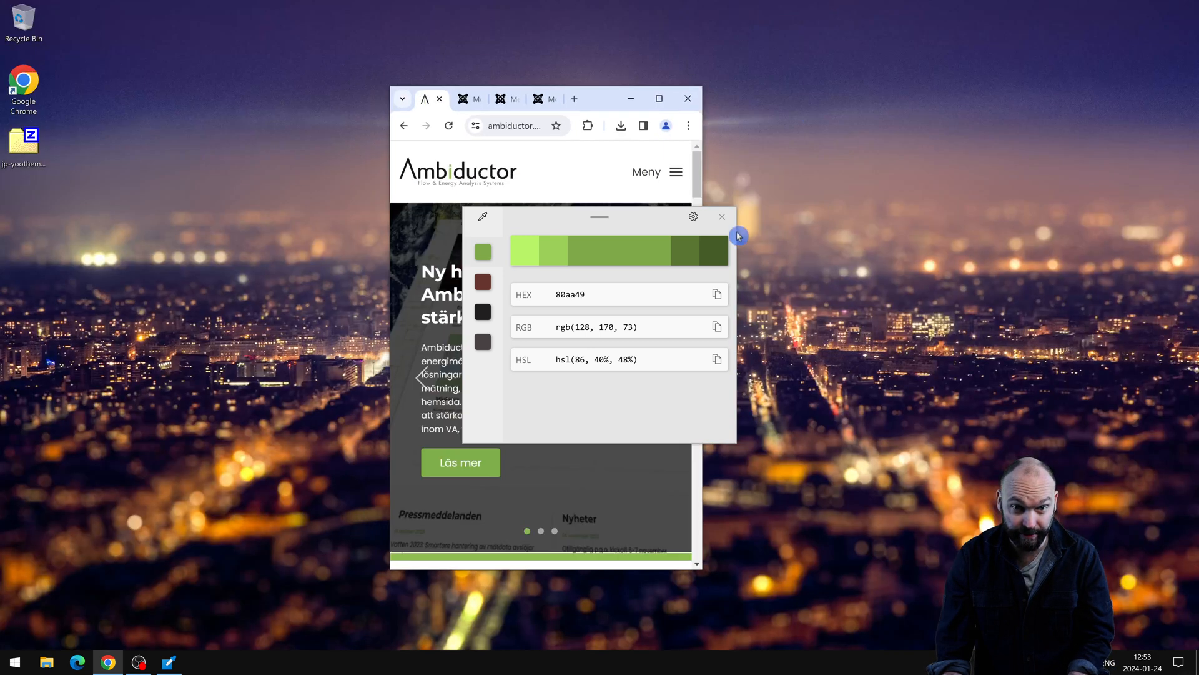
click(727, 217)
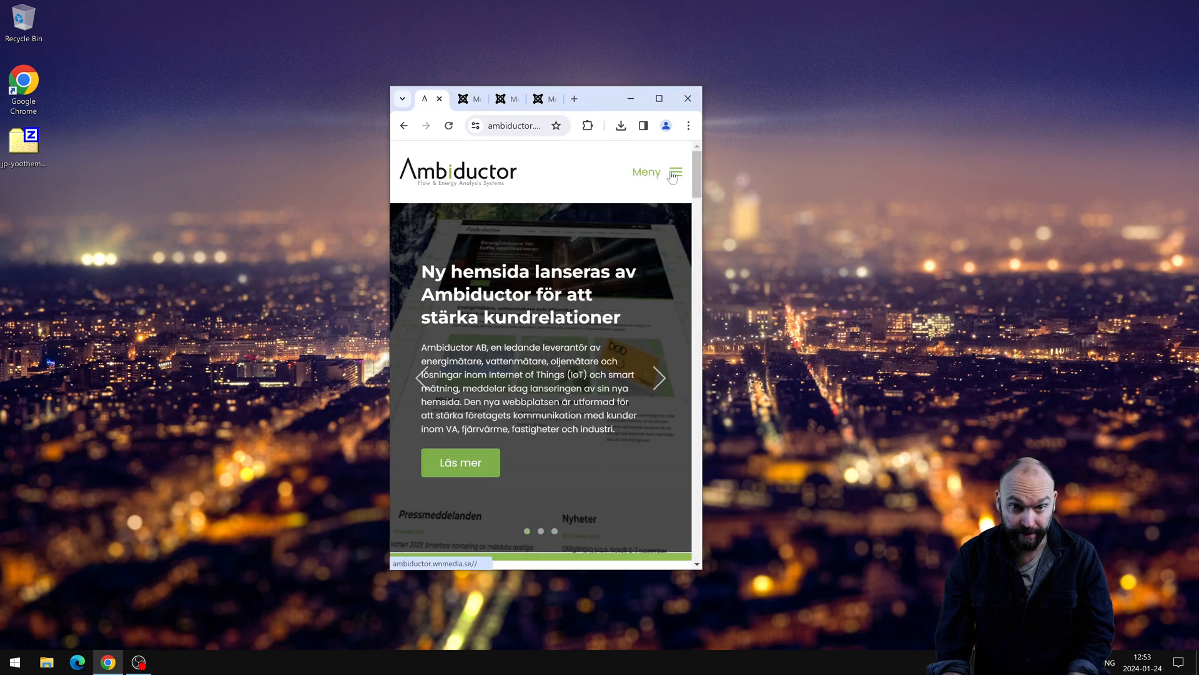
click(662, 177)
Test expanding and collapsing the Produkter and Energimätare submenus, and return the browser to full size.
click(666, 216)
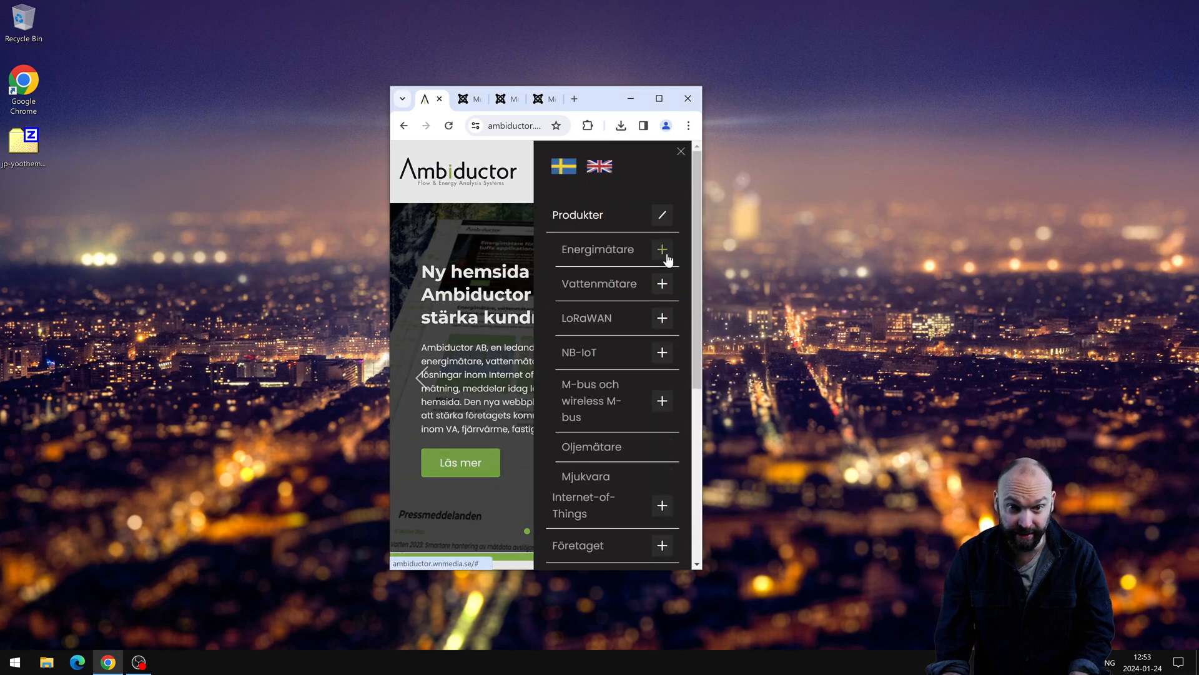
click(663, 251)
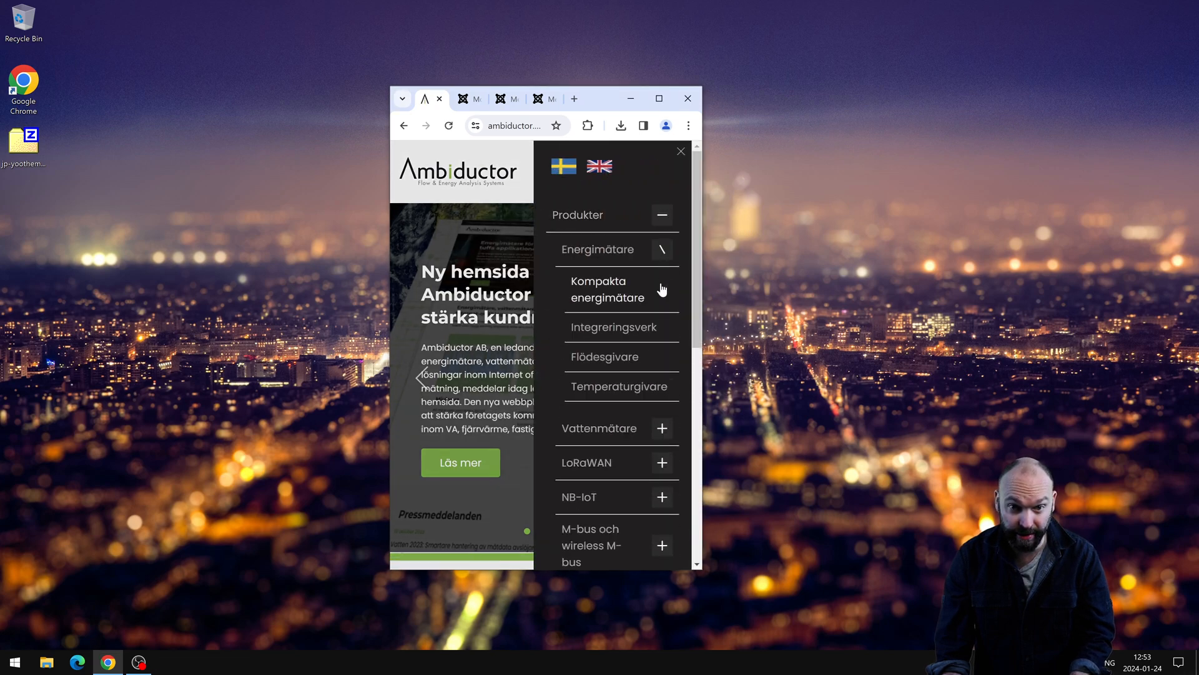
click(662, 249)
click(662, 215)
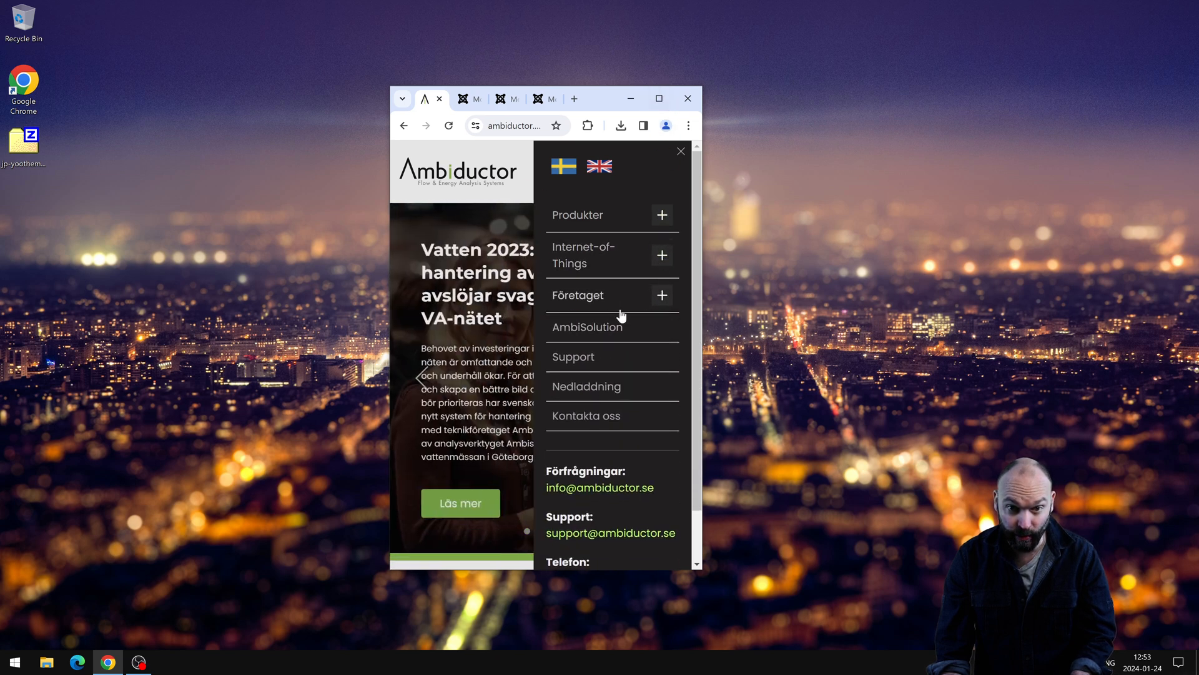
click(662, 98)
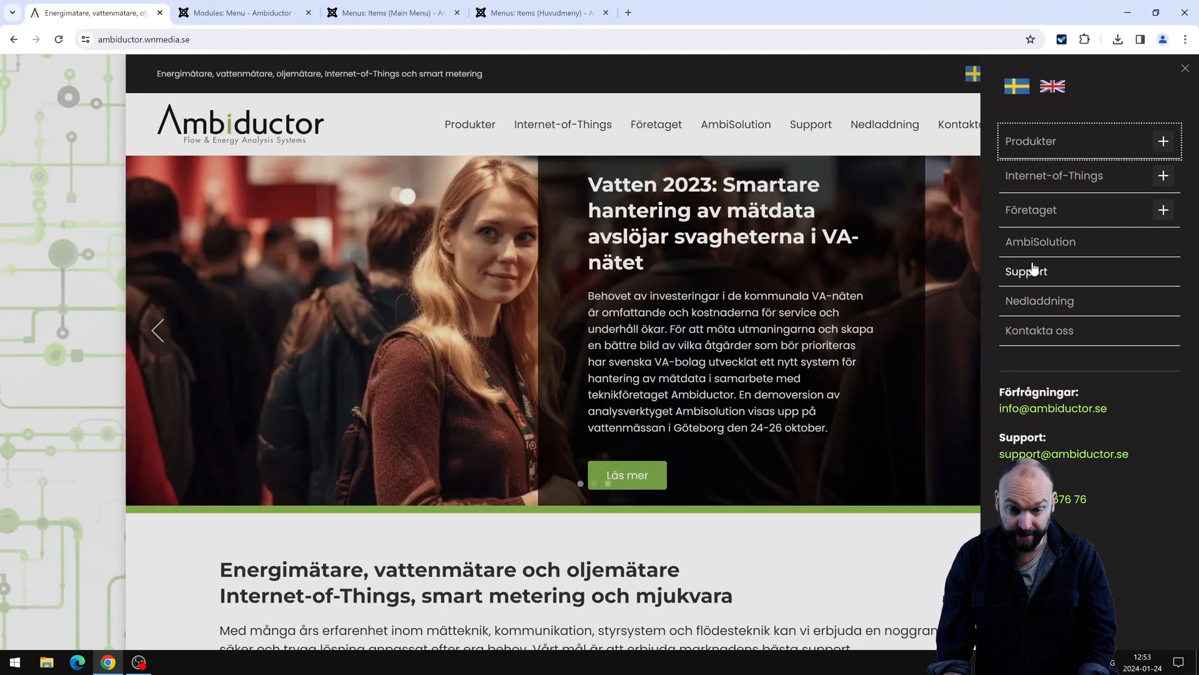
Sample the mobile menu's dark background, adjust the colour to neutral grey 3f3f3f and copy its hex code.
click(987, 124)
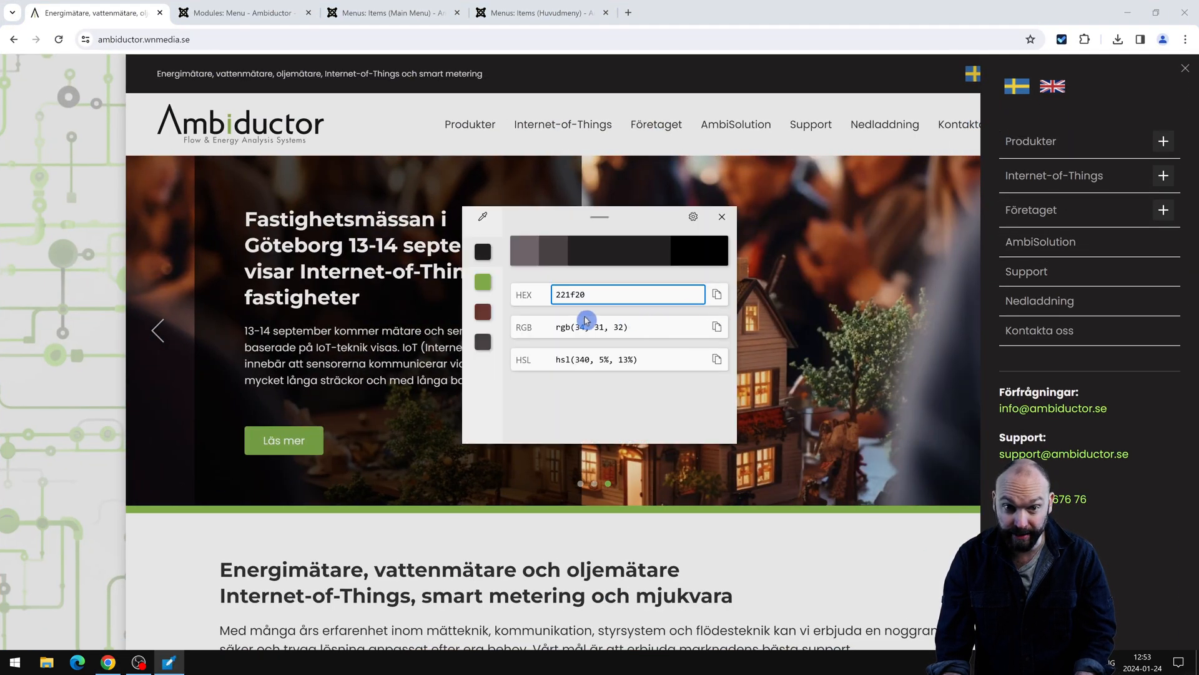
click(607, 257)
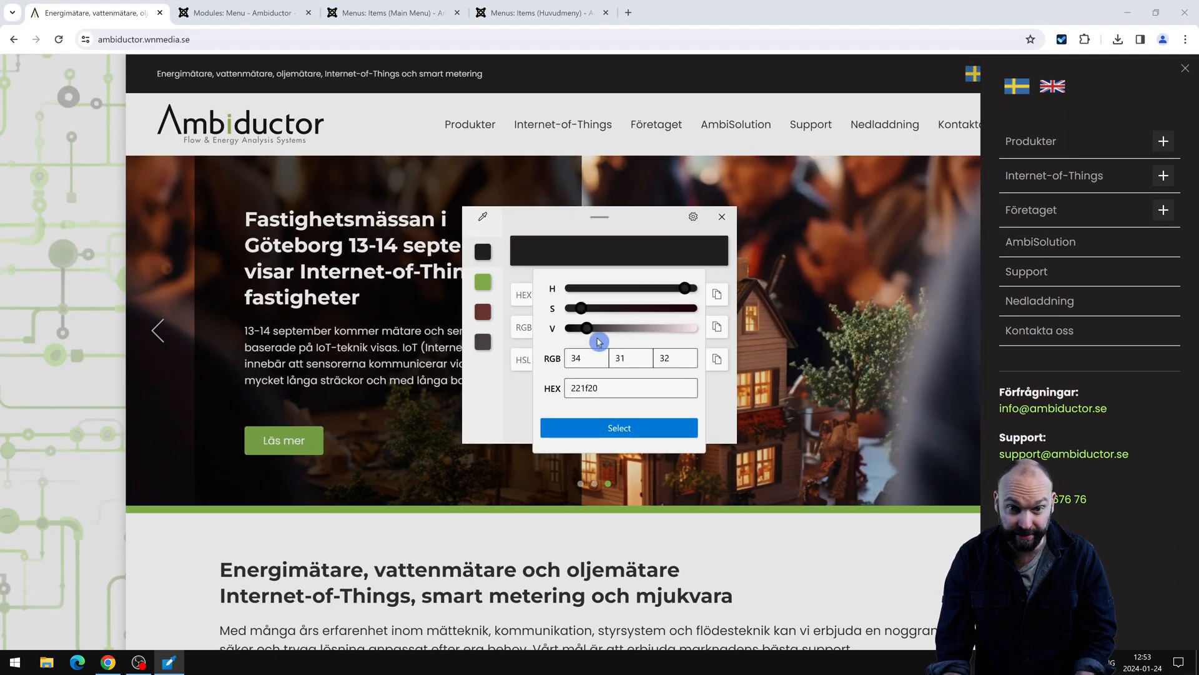
drag(578, 308, 570, 308)
drag(685, 288, 696, 293)
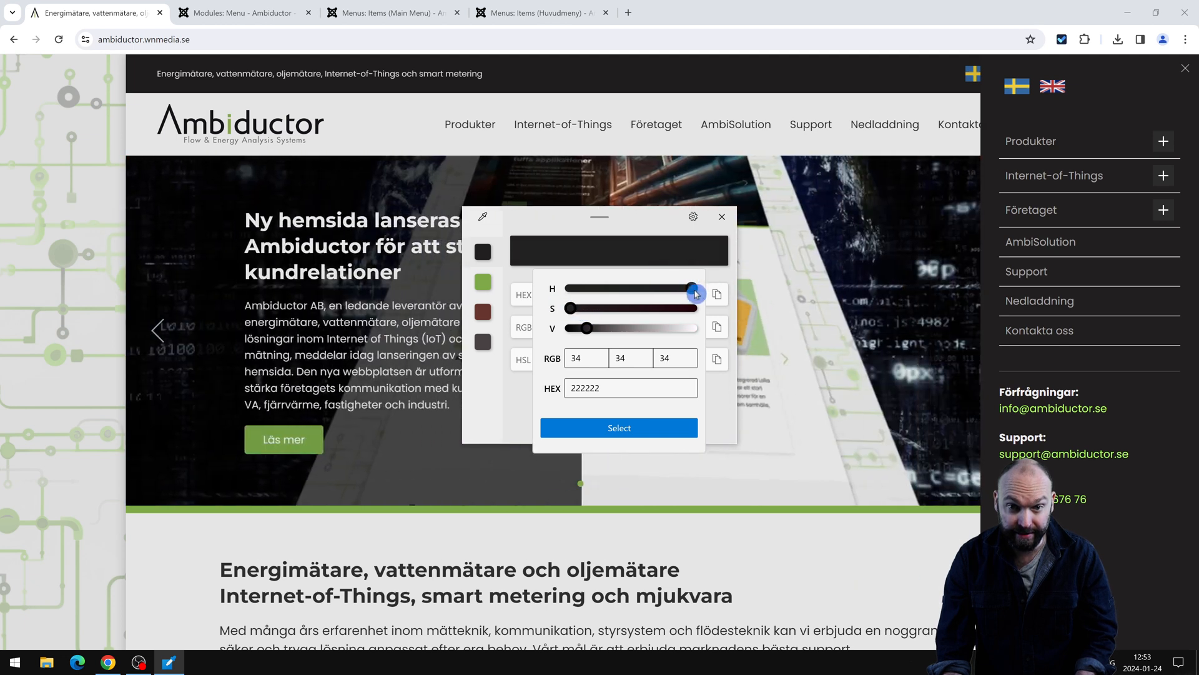
drag(588, 328, 594, 329)
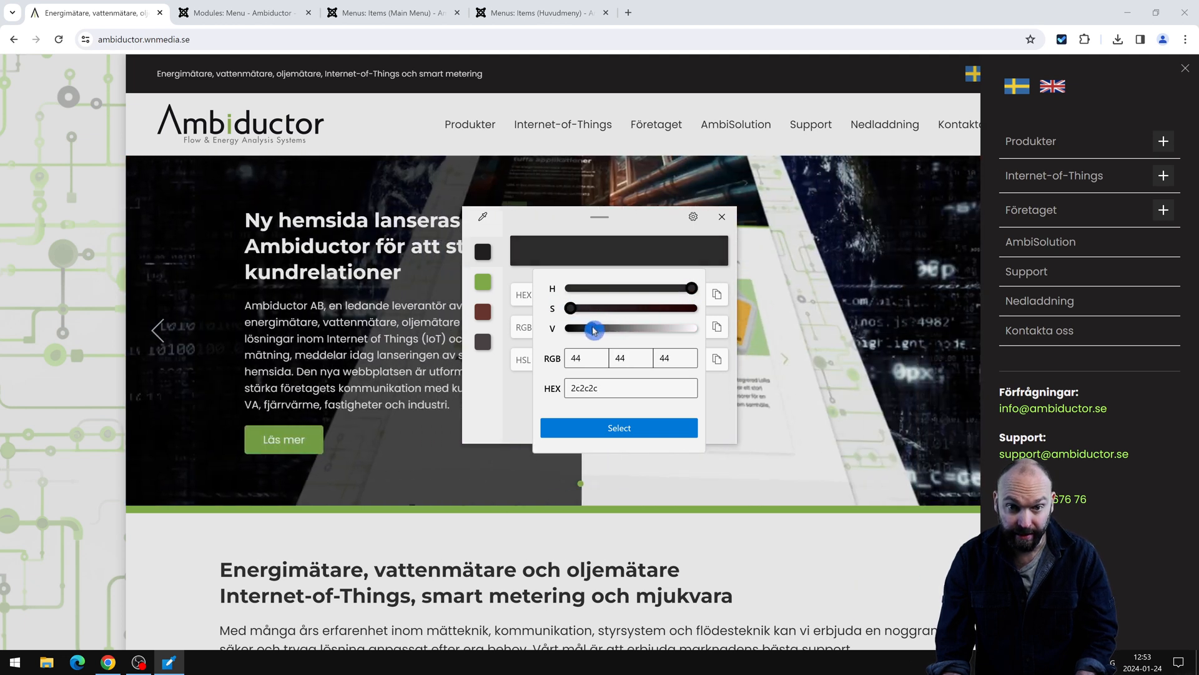
double_click(590, 388)
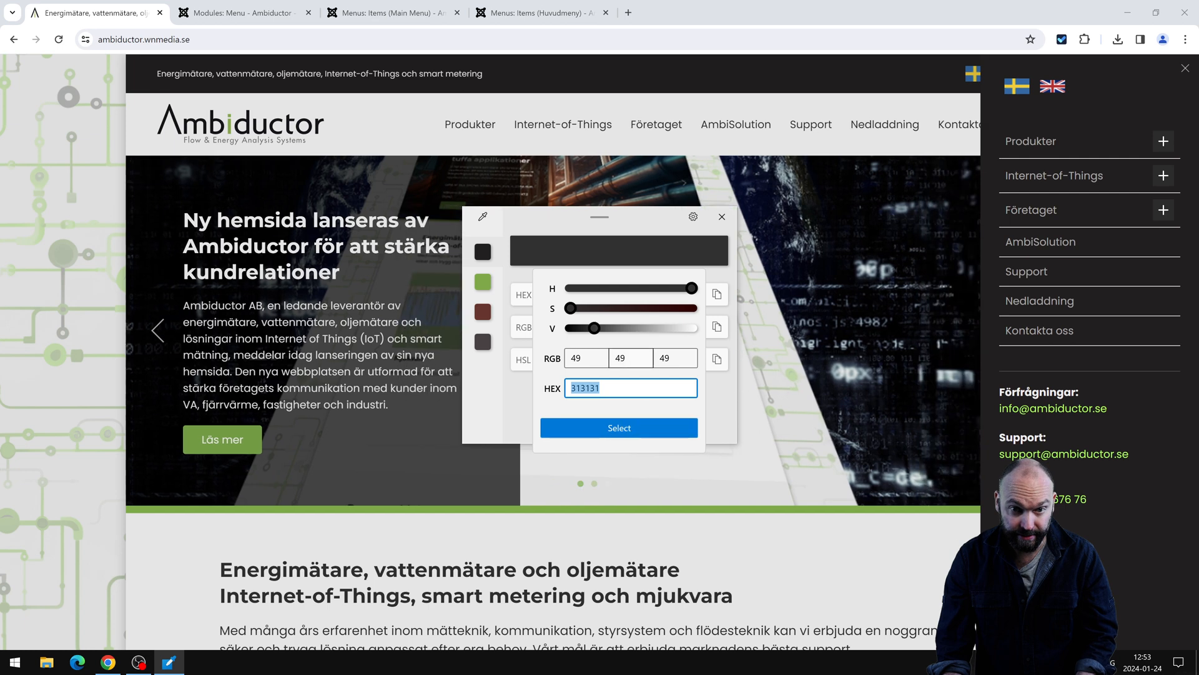
drag(596, 329, 601, 328)
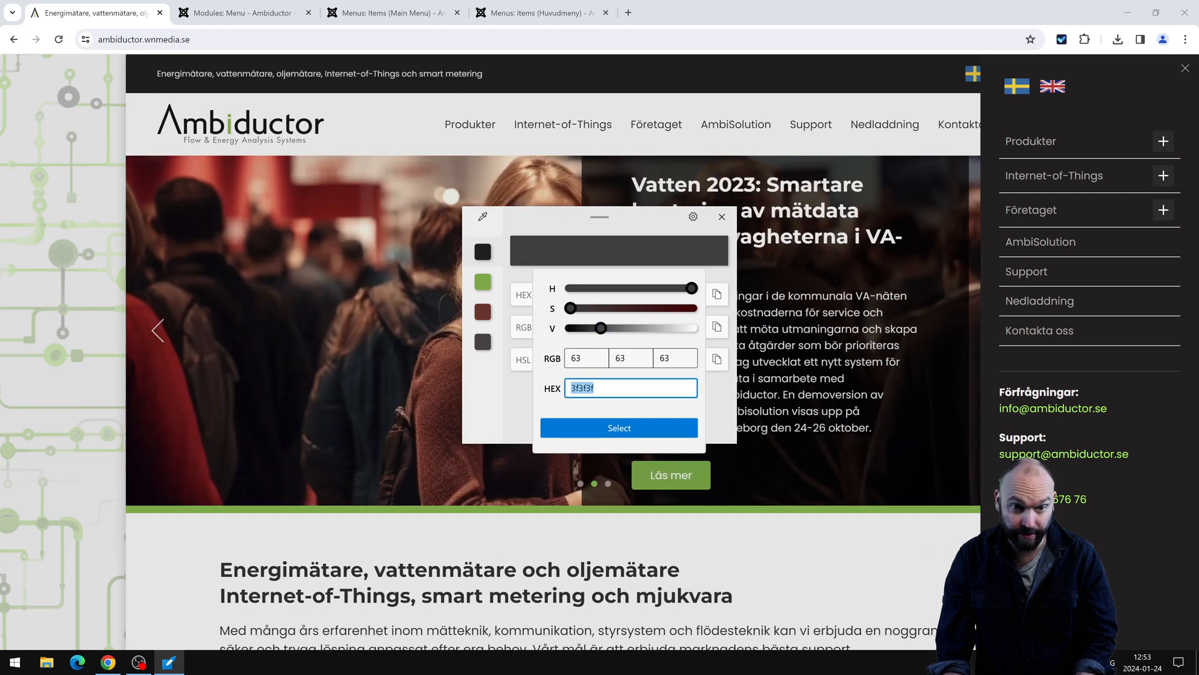
Return to the menu module's settings, close the Color Picker and set the Divider Color to #3f3f3f.
click(244, 13)
scroll(145, 369, down, 7)
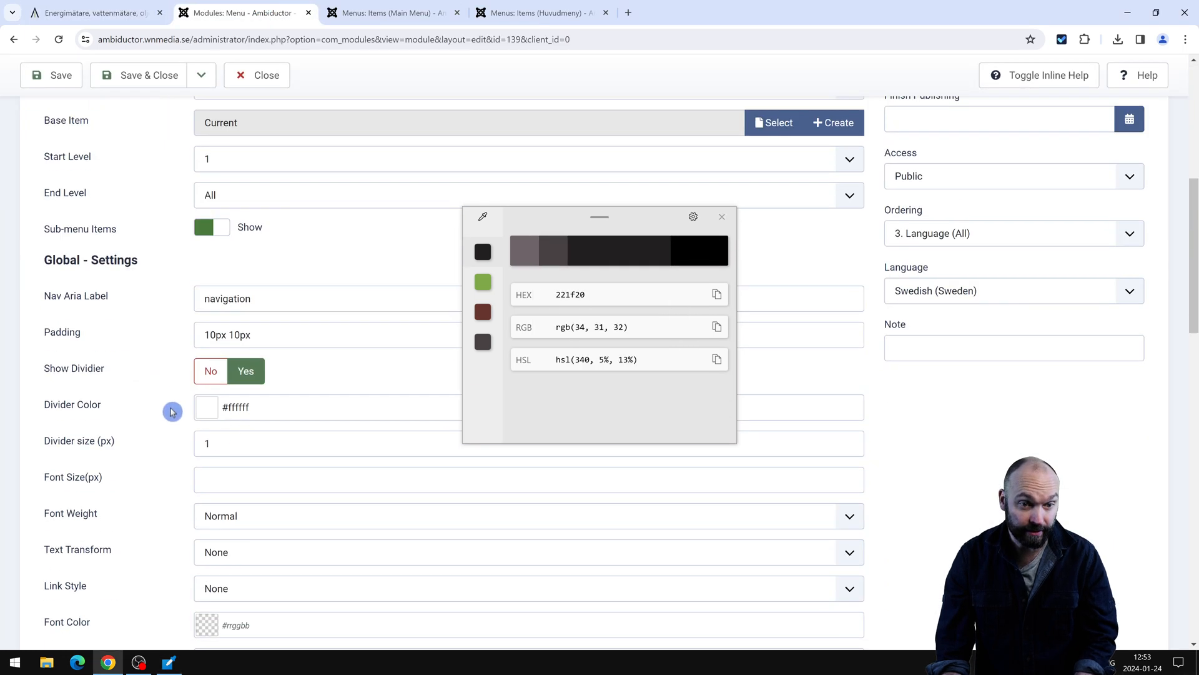
click(722, 216)
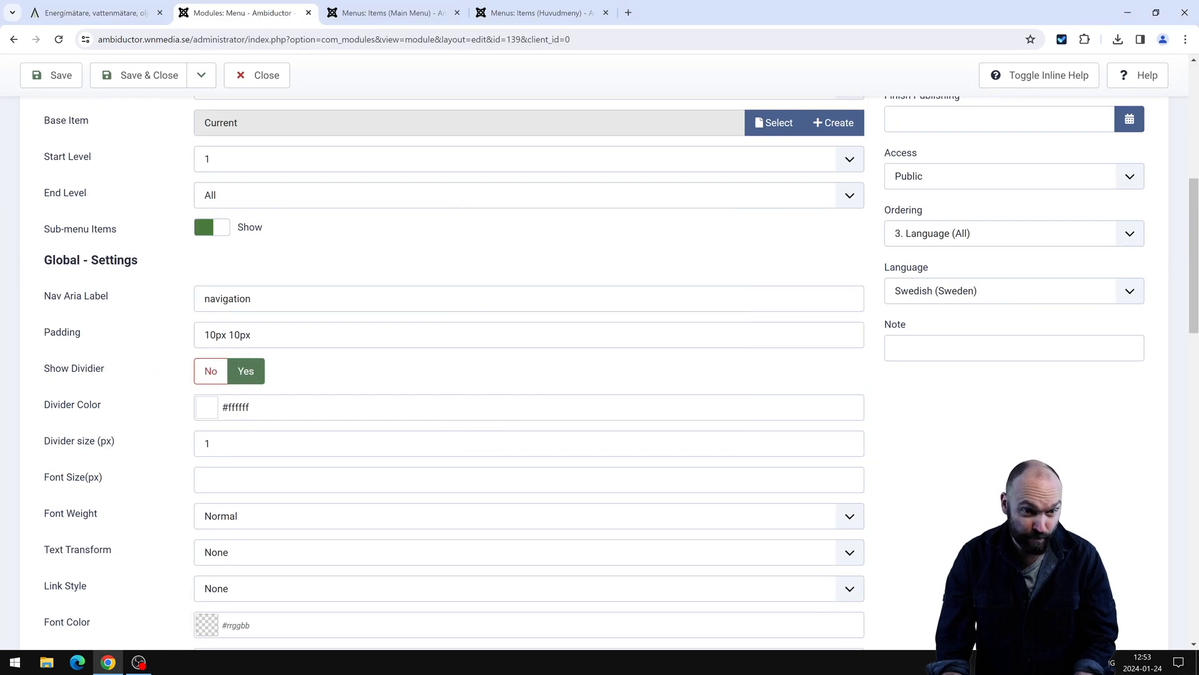
double_click(237, 408)
text(3f3f3f)
click(82, 398)
Set the module's global Font Size to 19 px and the Font Weight to Bold.
scroll(88, 403, down, 4)
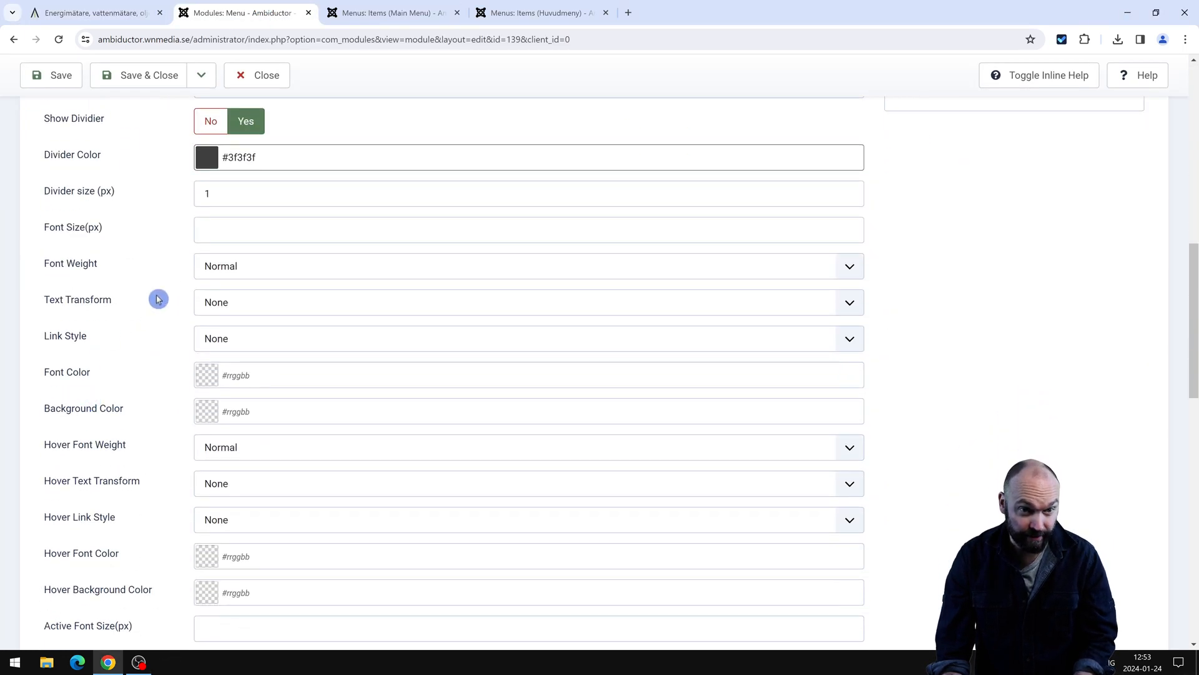
click(196, 240)
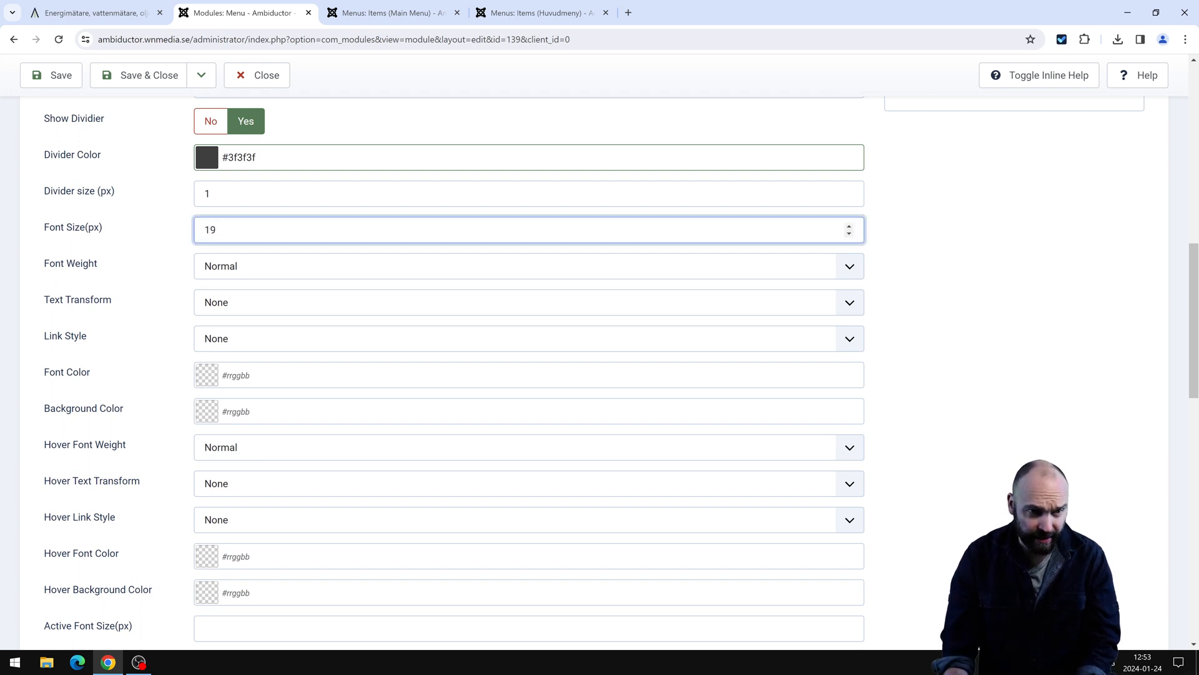
scroll(222, 269, down, 1)
click(267, 203)
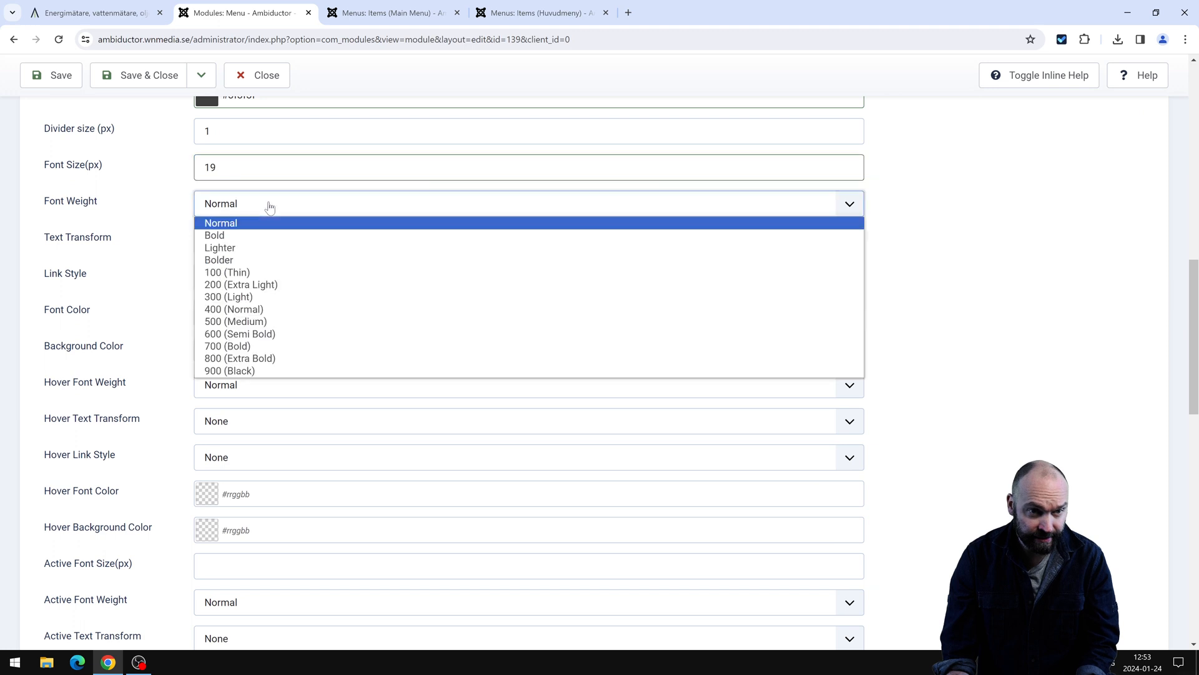
click(259, 243)
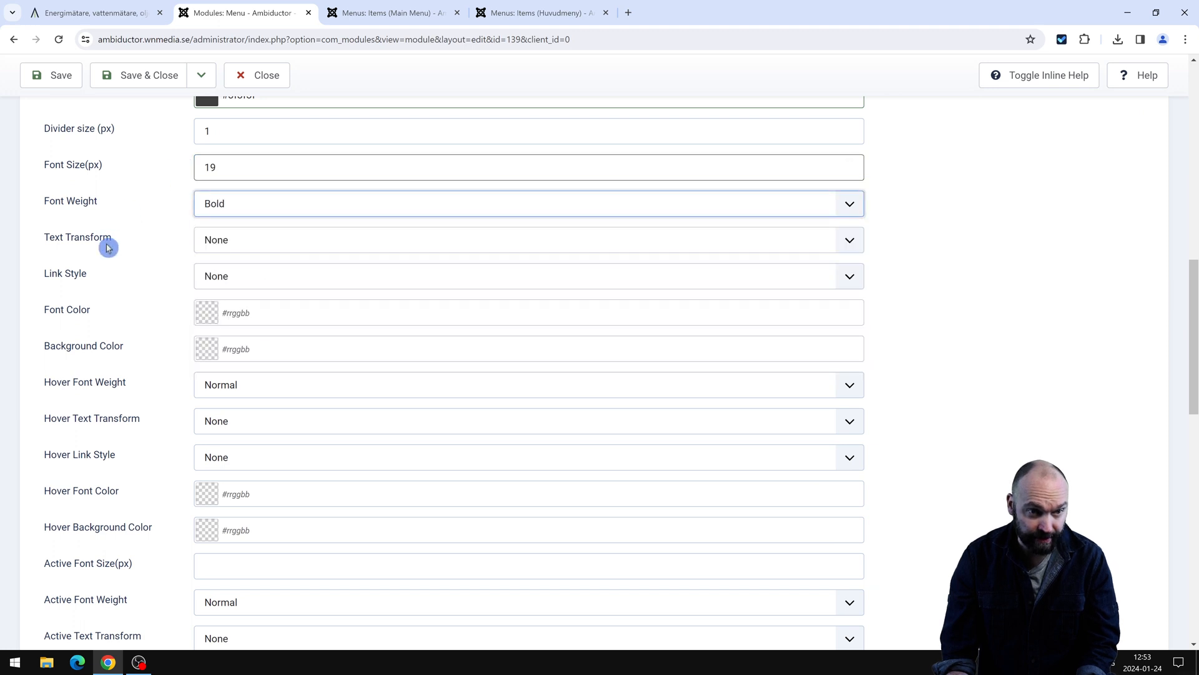
Set the global Font Color to the light grey #e8e8e8.
scroll(120, 308, down, 2)
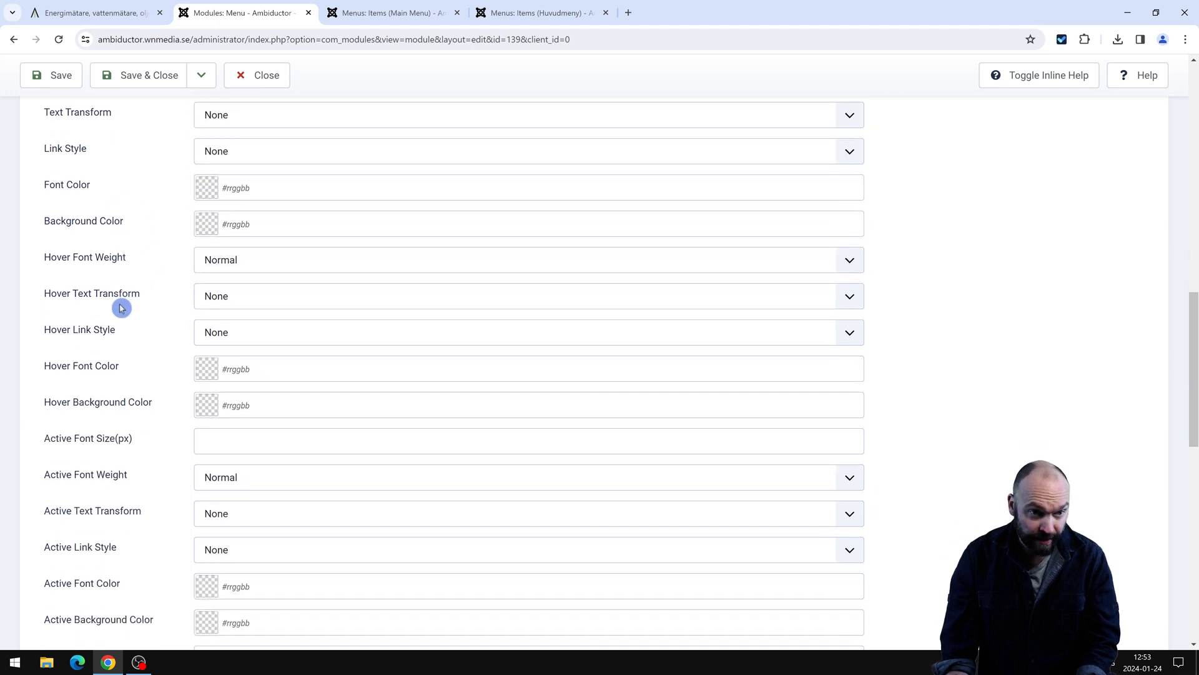
scroll(138, 280, up, 2)
scroll(140, 281, up, 3)
scroll(148, 270, down, 2)
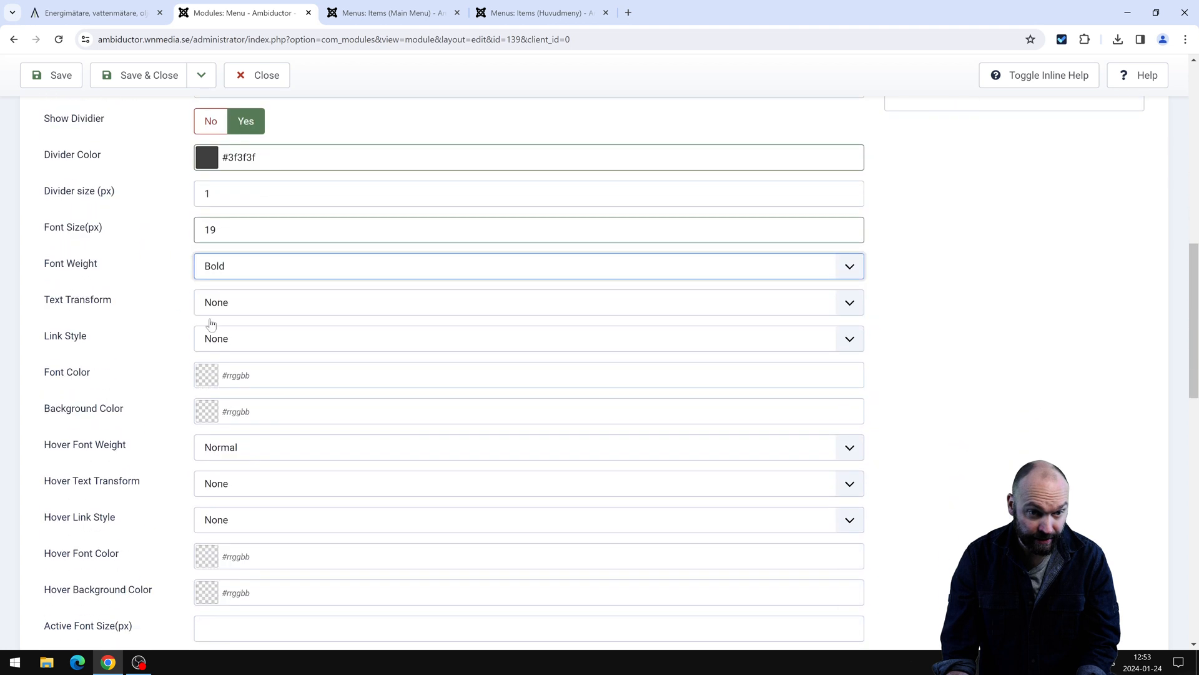
click(245, 373)
text(#ffffff)
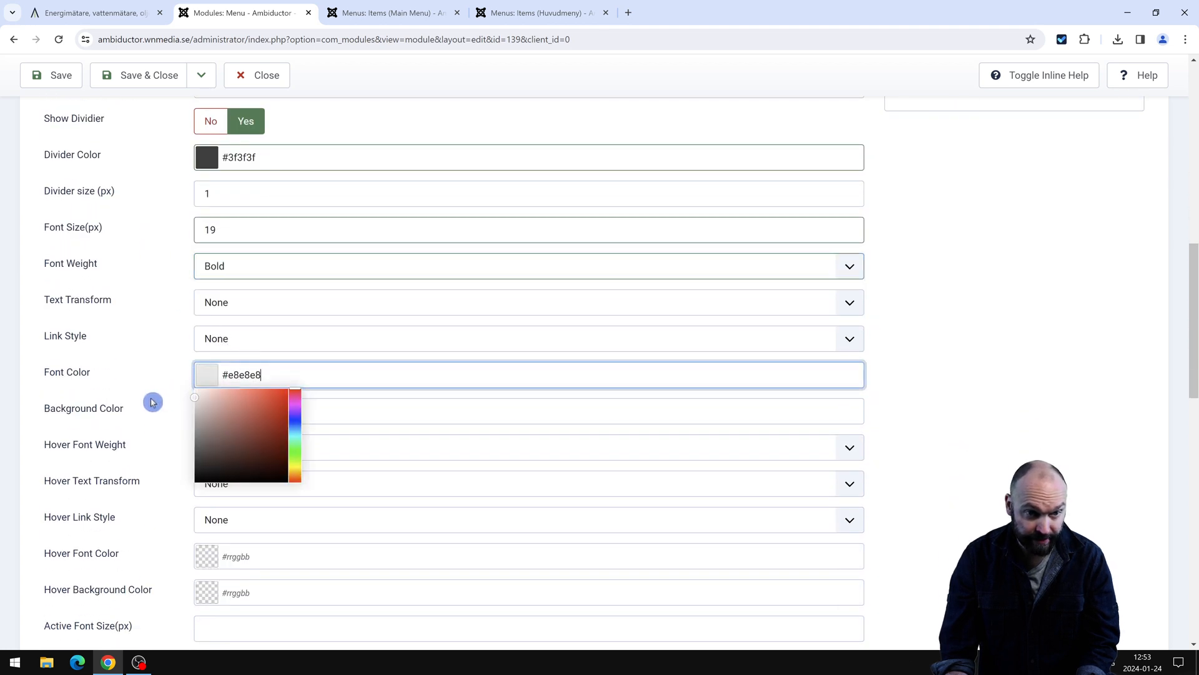
click(152, 398)
Copy the hex value 80aa49 from the Icon Hover Color in the icon settings.
scroll(157, 391, down, 3)
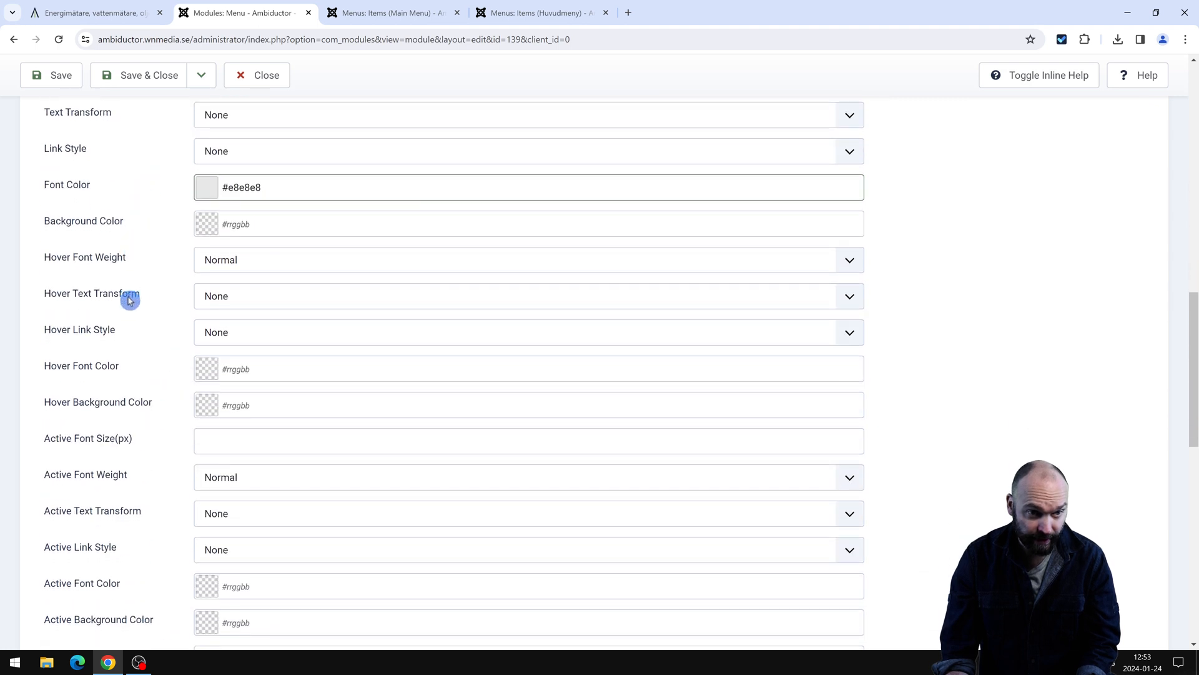
scroll(130, 404, down, 2)
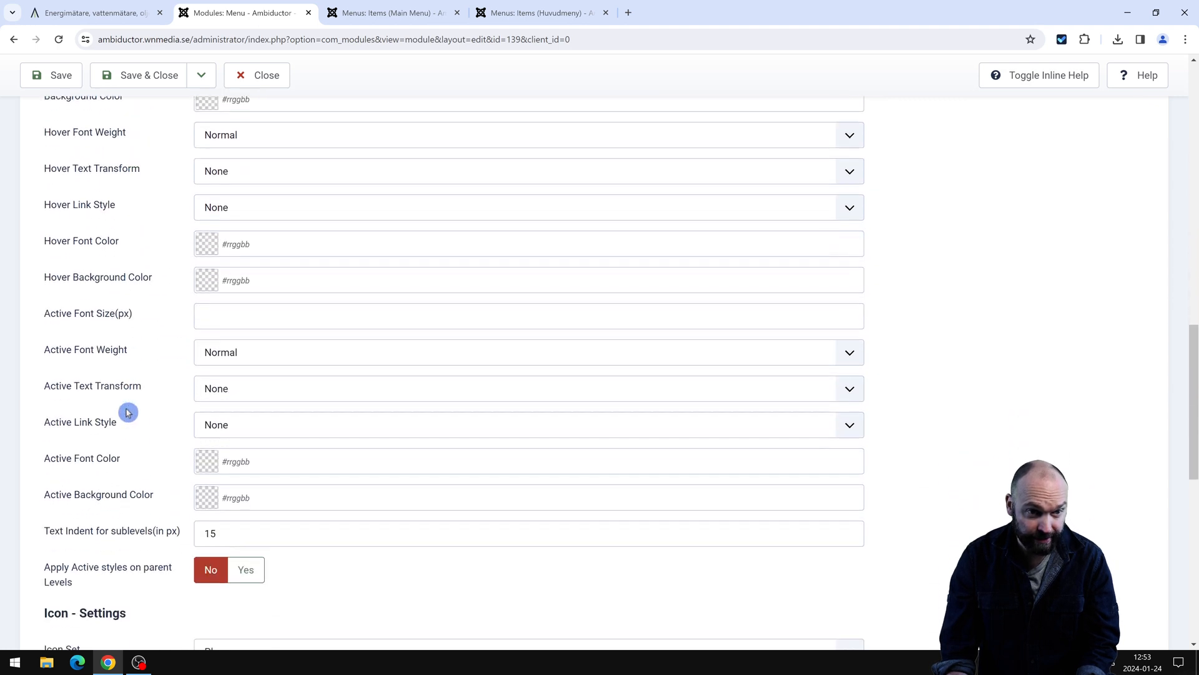
scroll(126, 410, up, 1)
scroll(130, 406, down, 8)
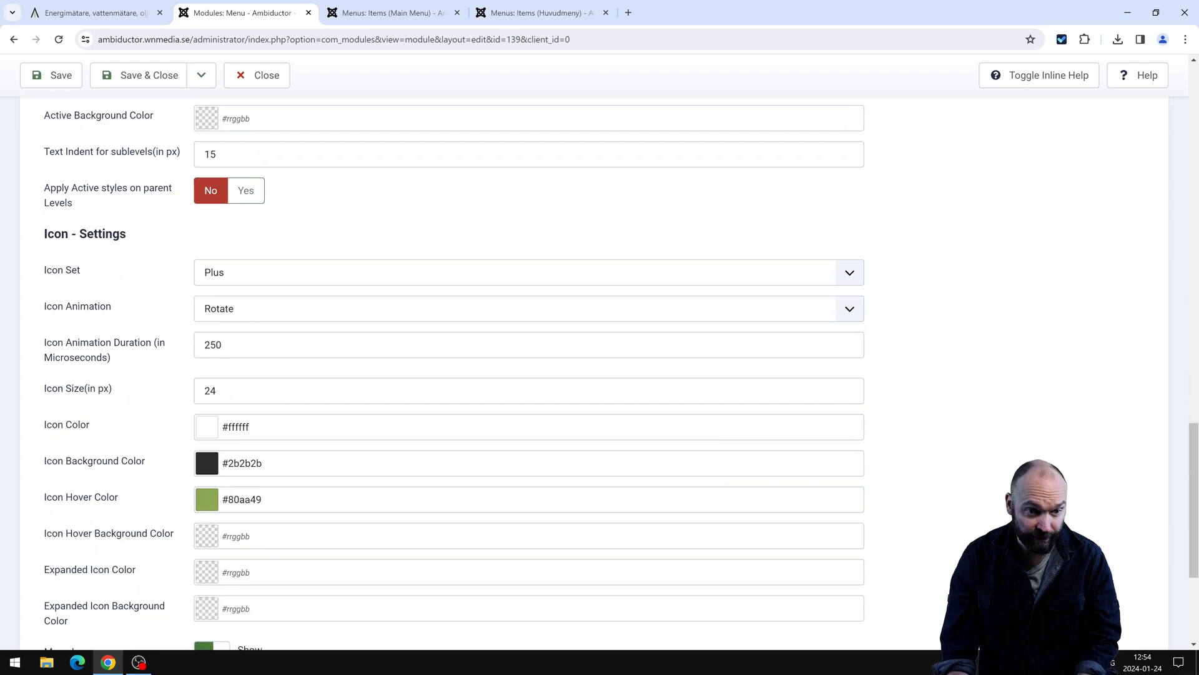
scroll(130, 406, up, 1)
double_click(248, 513)
key(ctrl+c)
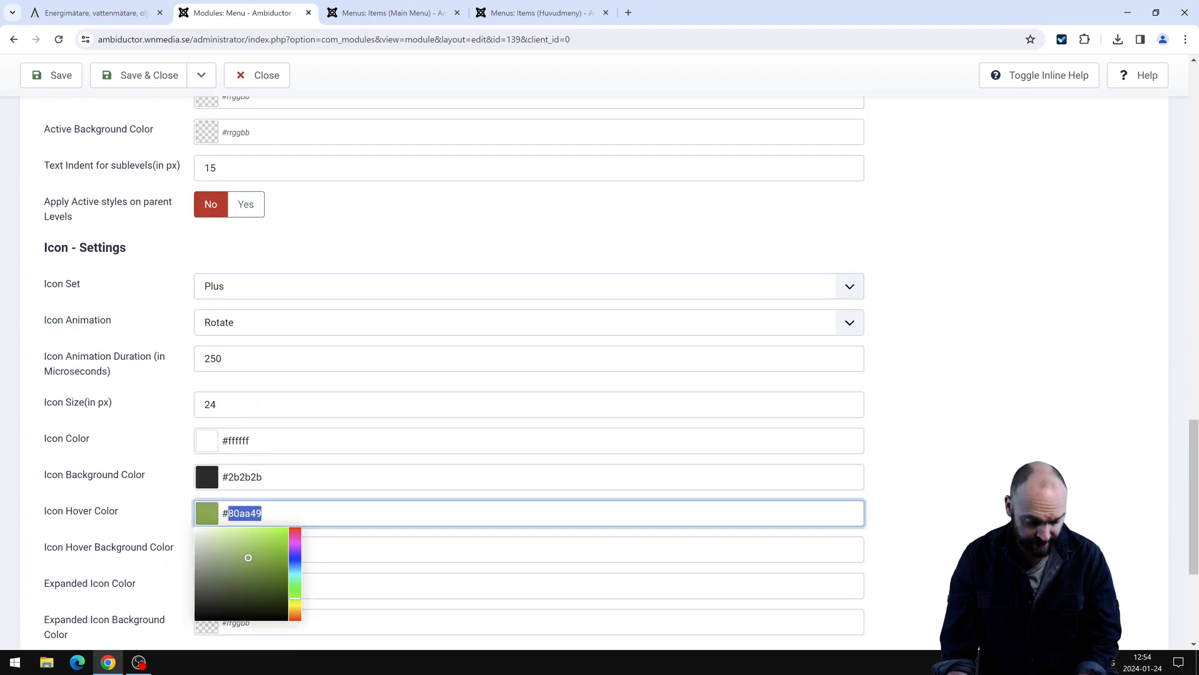
Set the global Hover Font Color to the copied green #80aa49.
scroll(244, 506, up, 19)
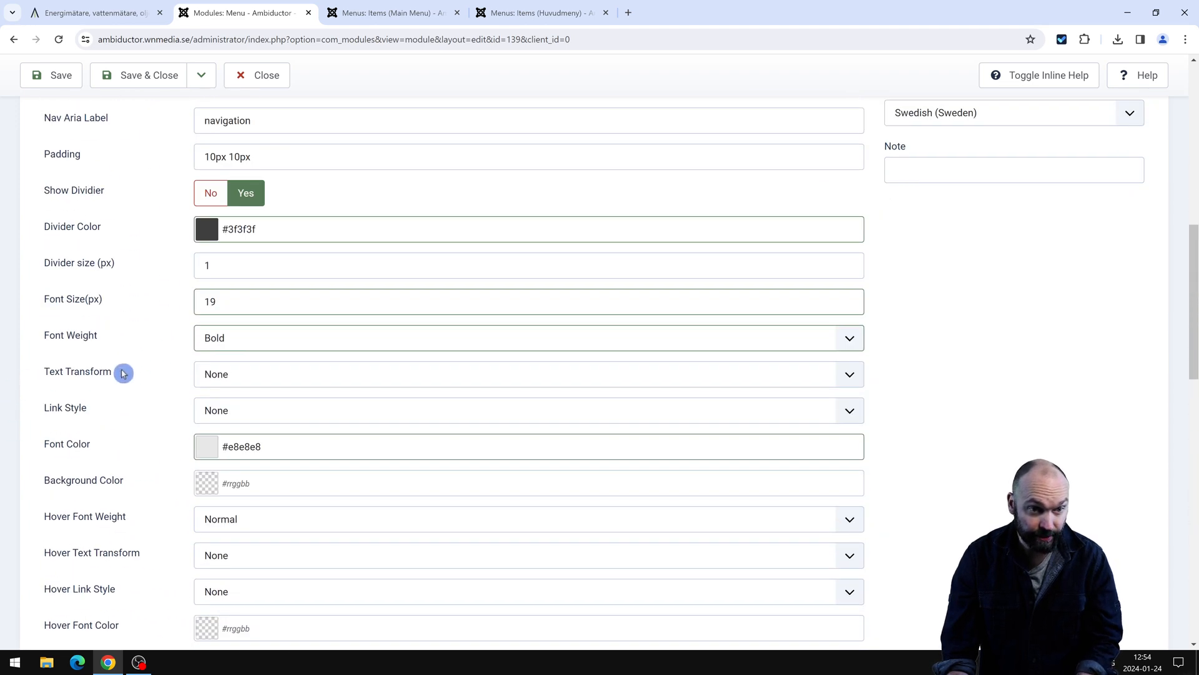
click(224, 474)
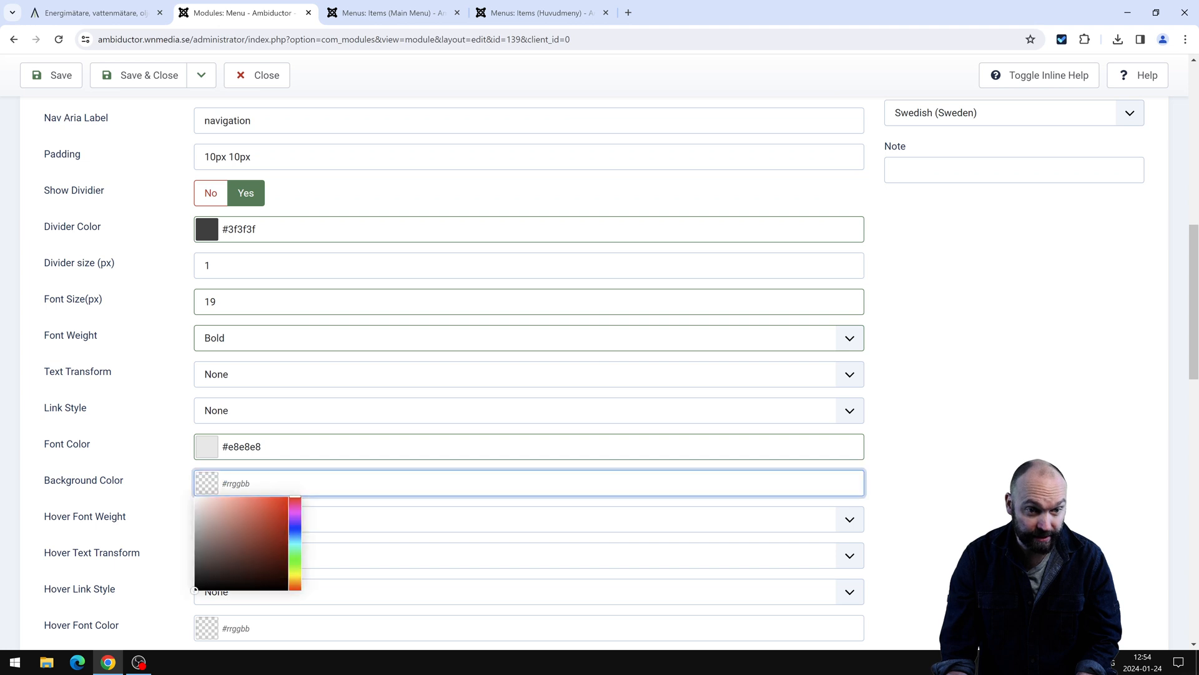
scroll(35, 456, down, 3)
click(78, 431)
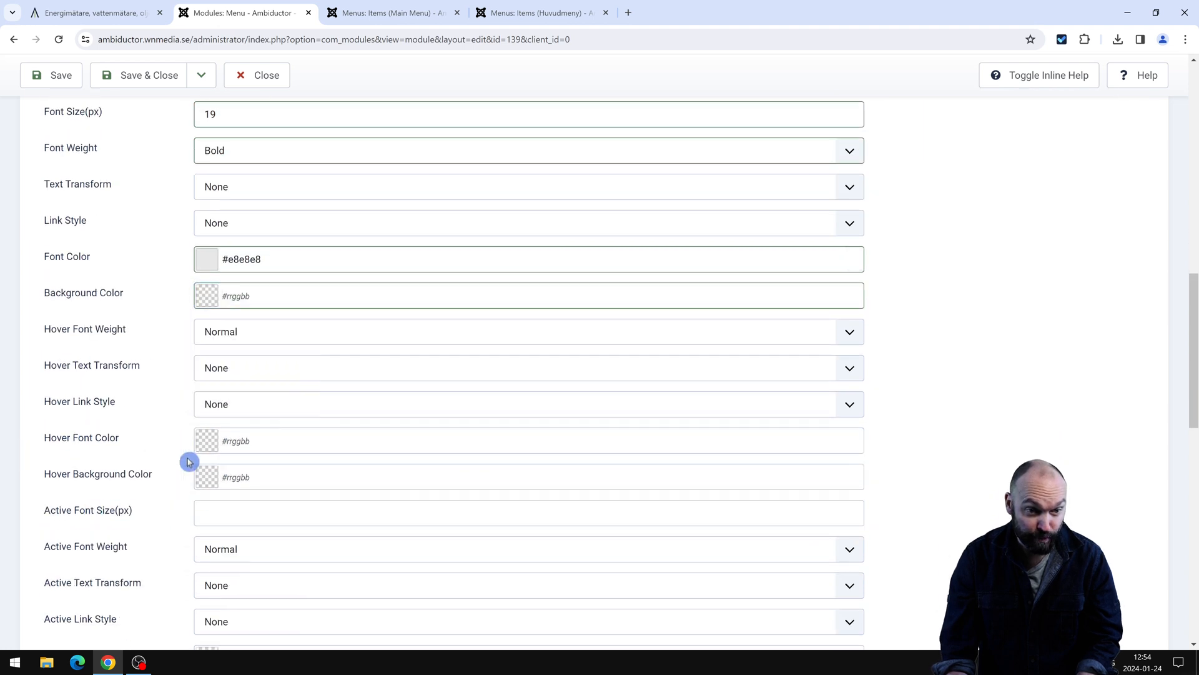
click(226, 441)
key(ctrl+v)
Set the Active Font Color to the brighter green #8ed938 and save the module.
scroll(30, 456, down, 3)
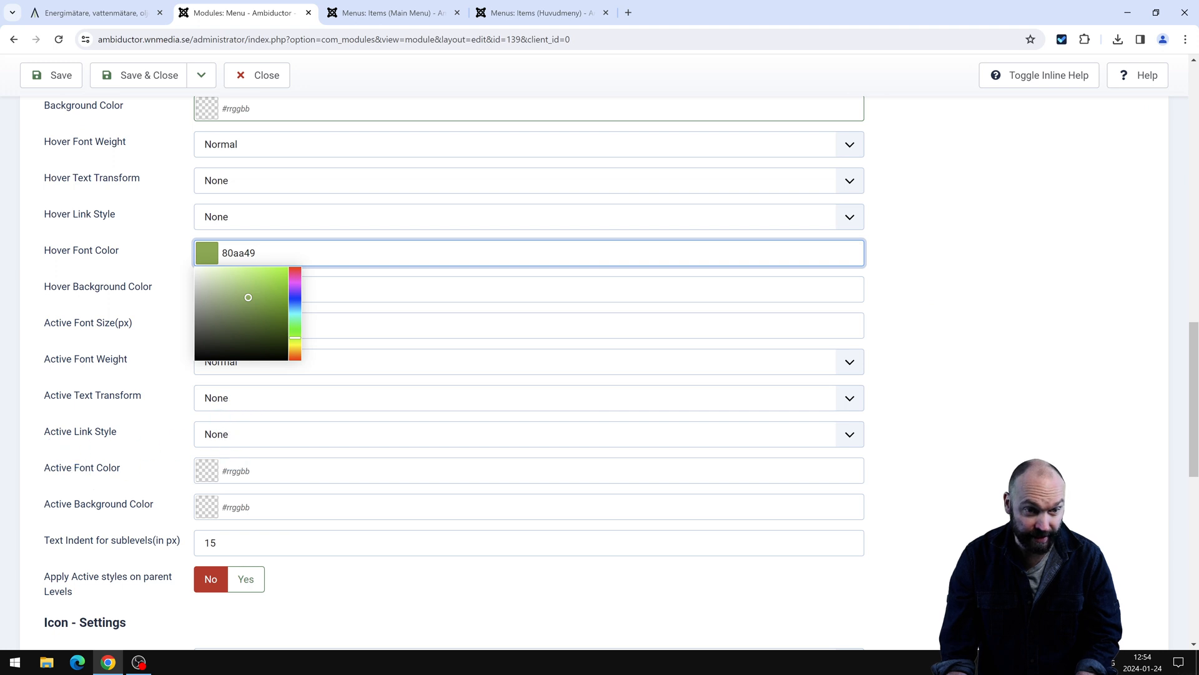
click(249, 459)
key(ctrl+v)
drag(248, 514, 257, 507)
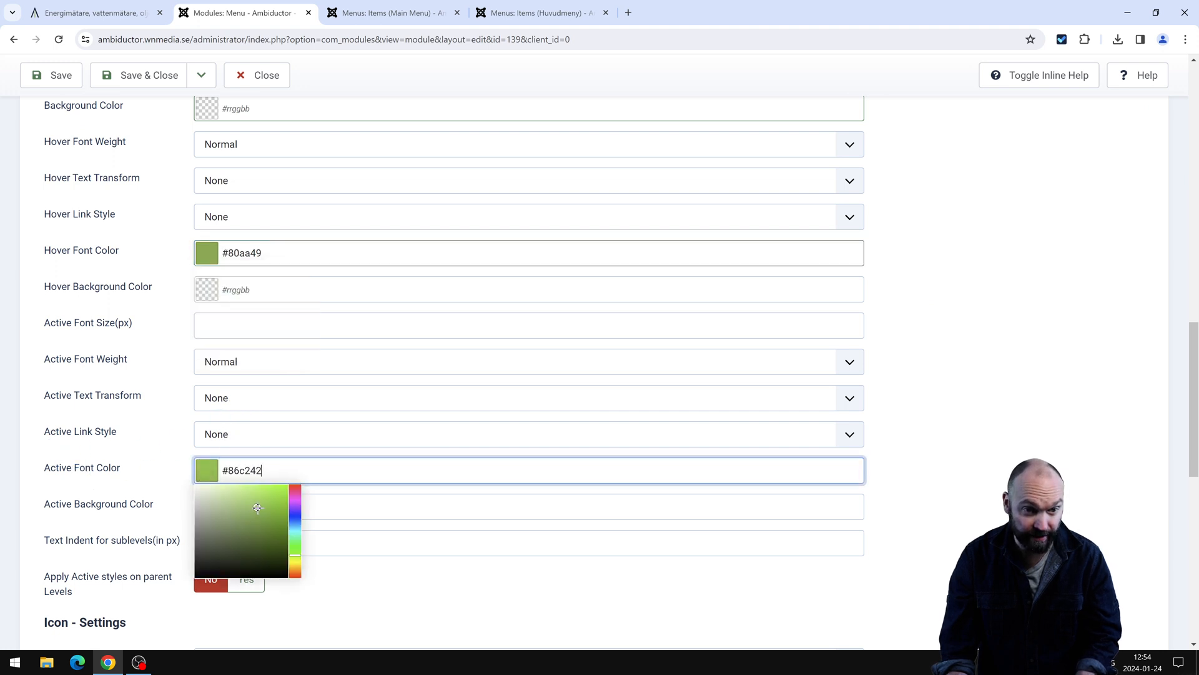
click(109, 433)
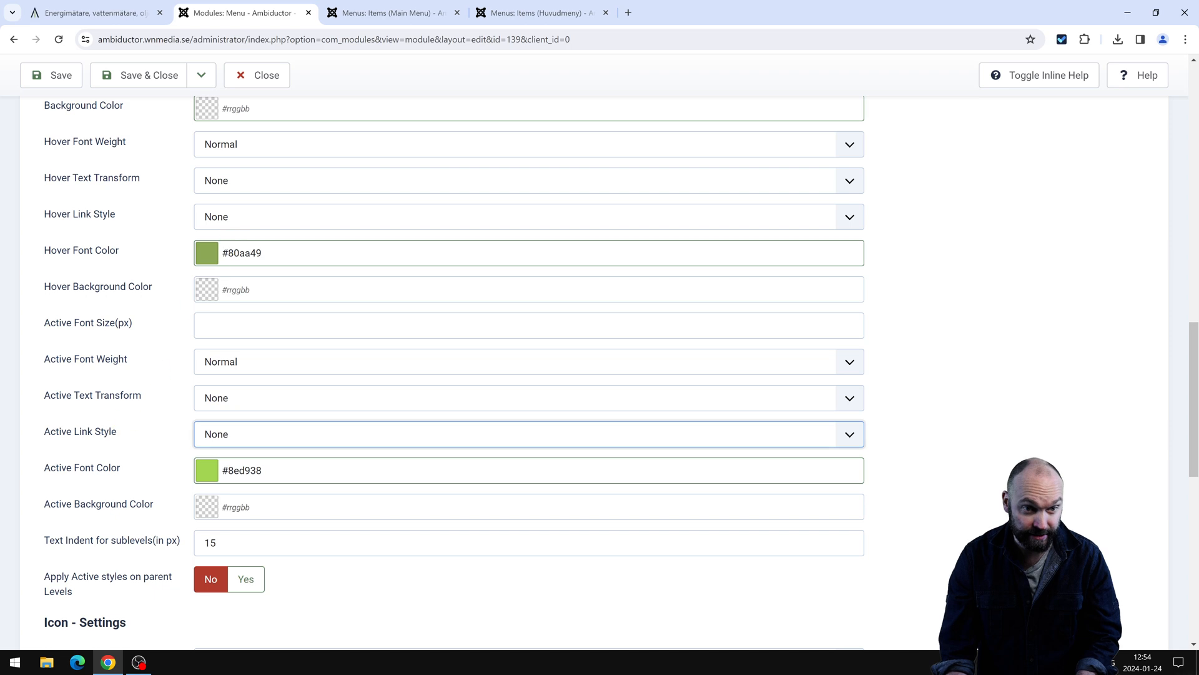
scroll(276, 506, down, 2)
scroll(275, 506, up, 2)
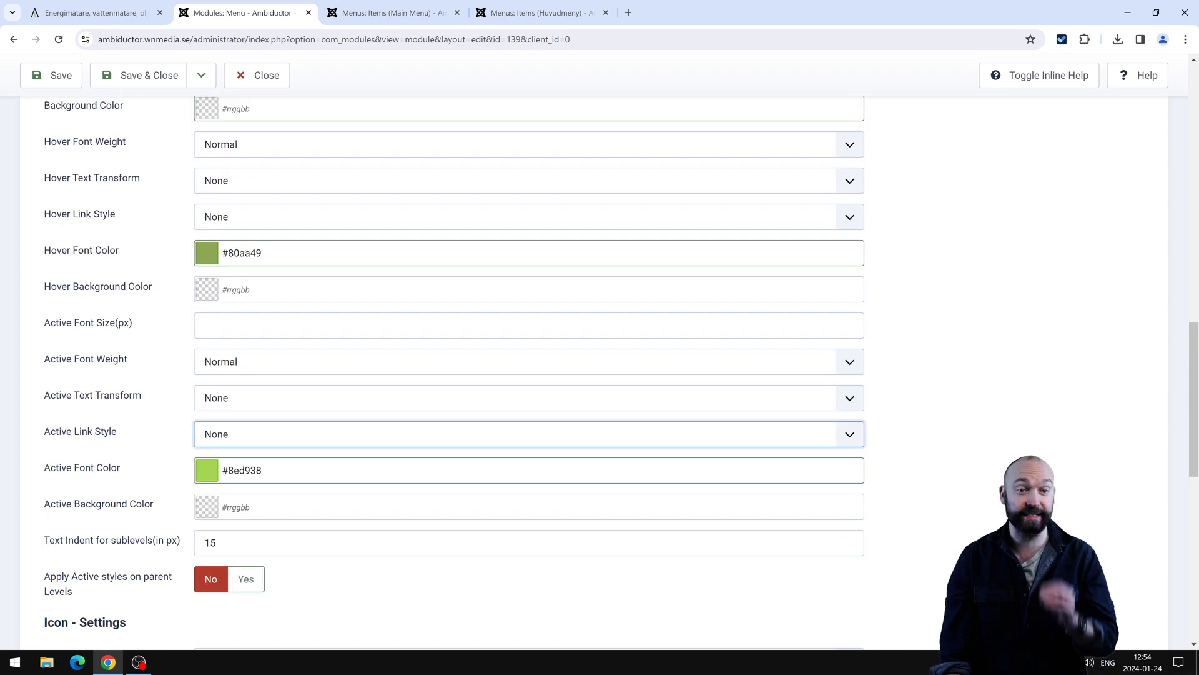
scroll(242, 511, up, 15)
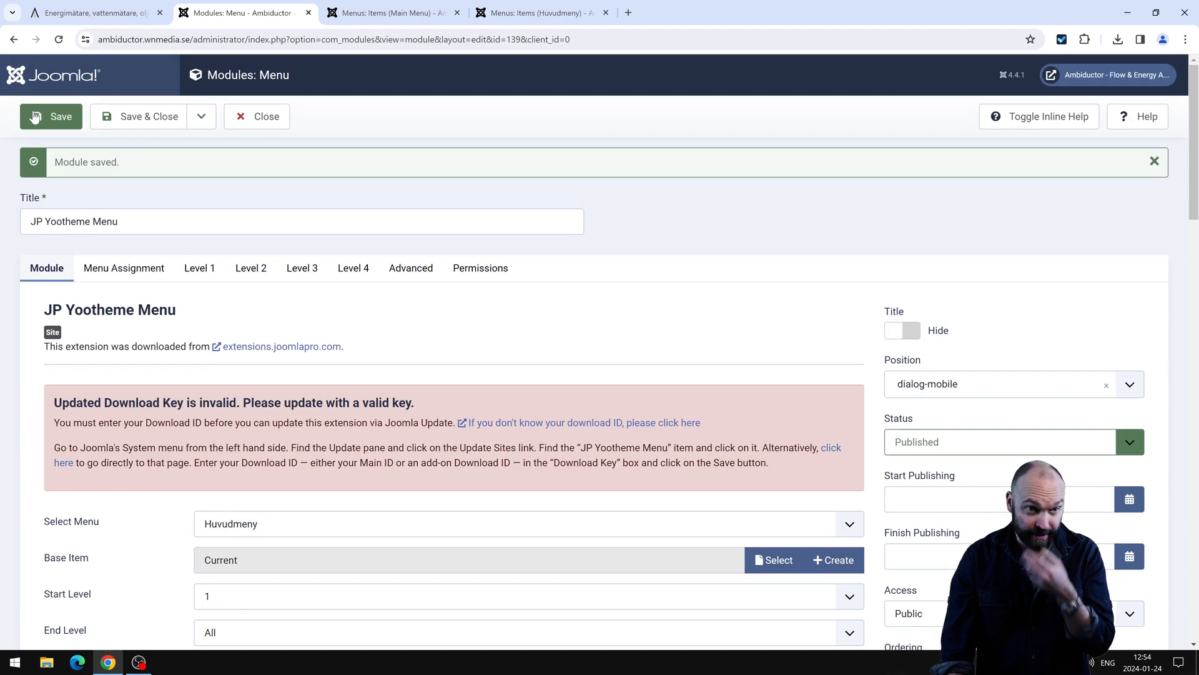
Show the live site at mobile width and open its mobile menu.
click(94, 12)
double_click(673, 5)
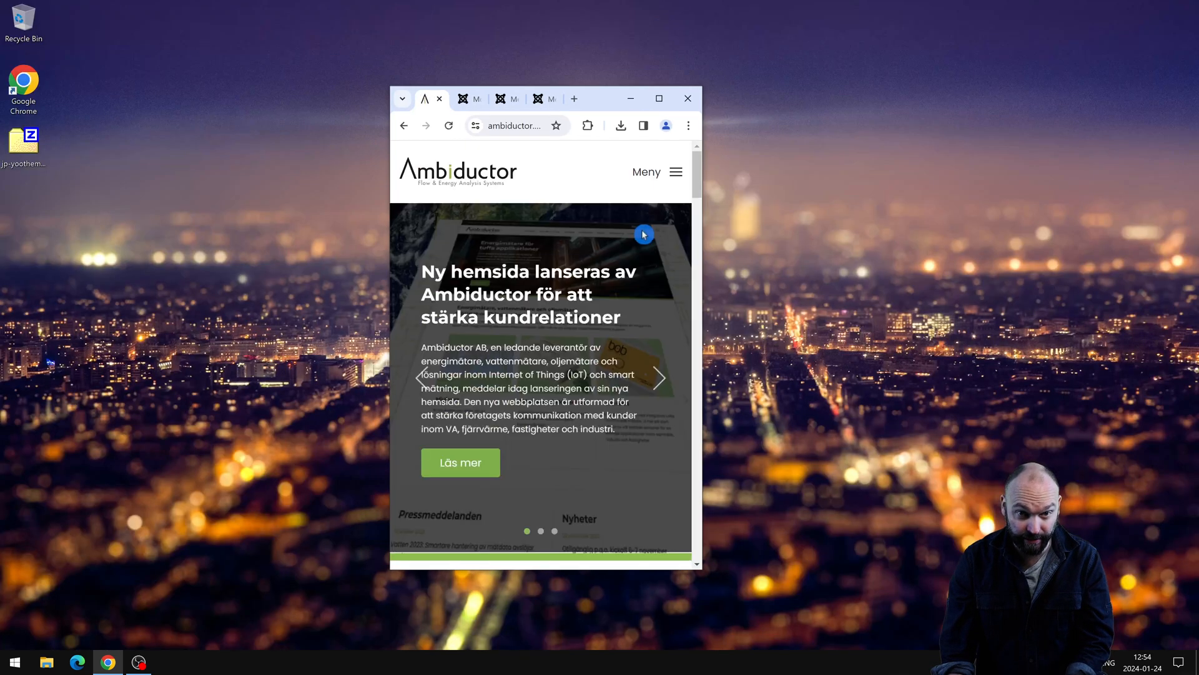
click(647, 178)
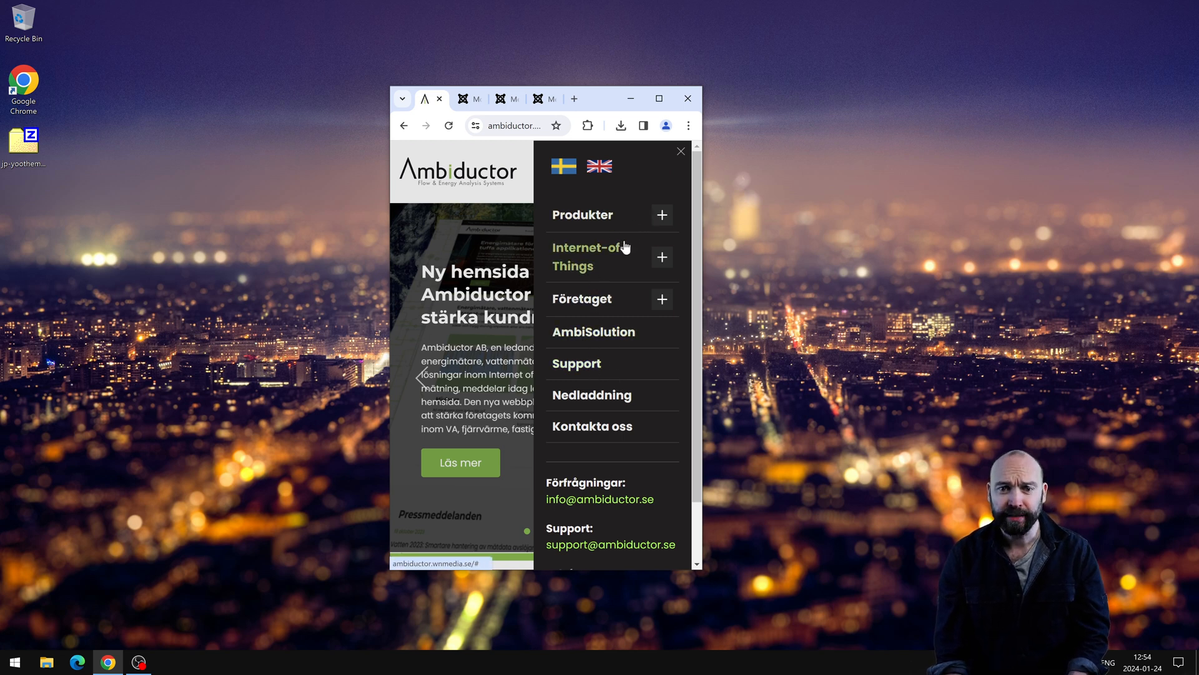
Test expanding and collapsing the Produkter submenu with the new styling, and return the browser to full size.
click(665, 217)
click(667, 218)
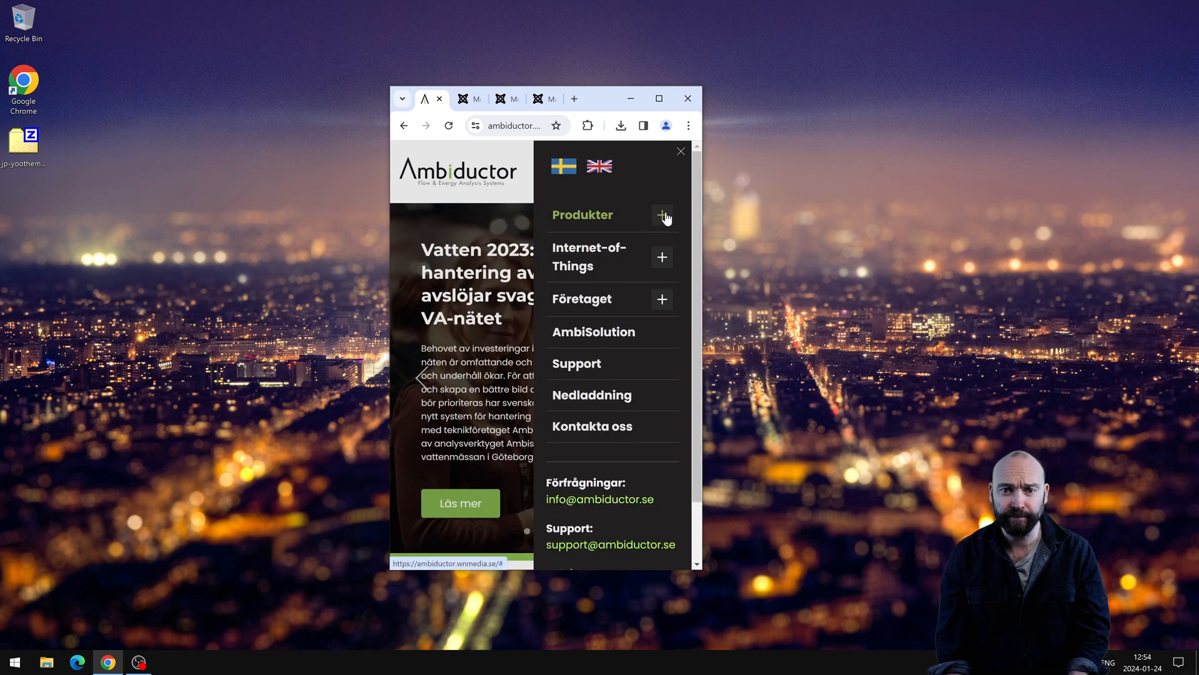
click(667, 218)
click(678, 215)
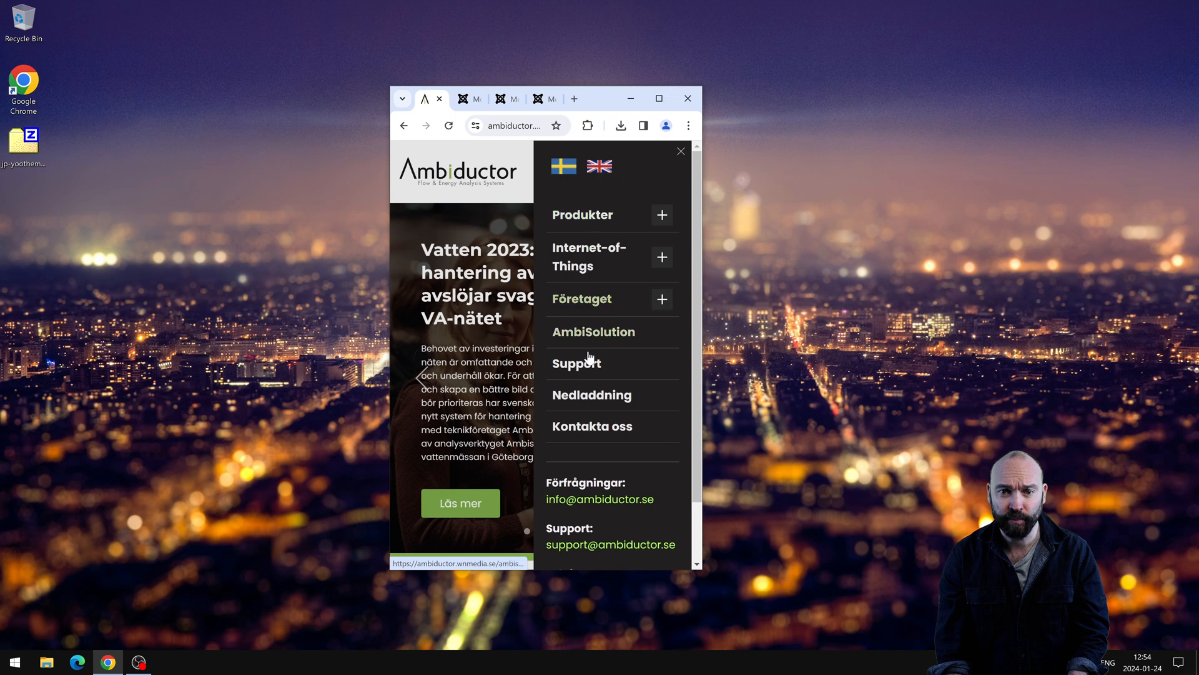
click(659, 98)
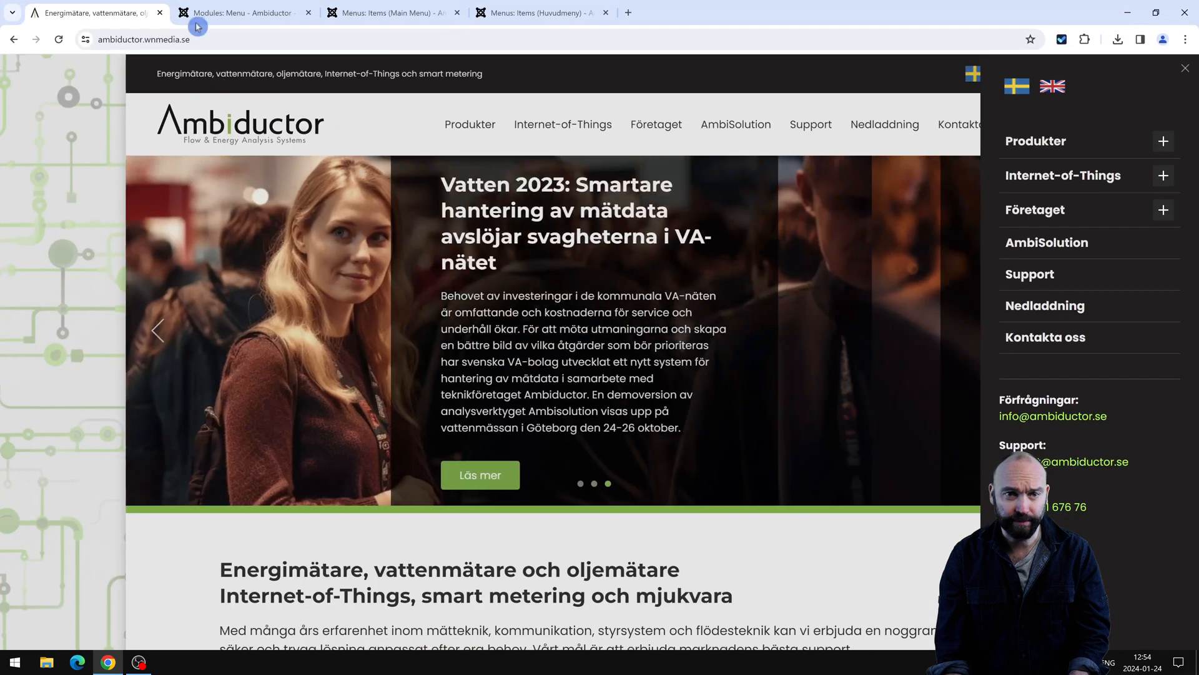
Go back to the menu module's settings and set the global Font Size to 17 px.
click(244, 12)
scroll(259, 374, down, 4)
scroll(260, 374, down, 2)
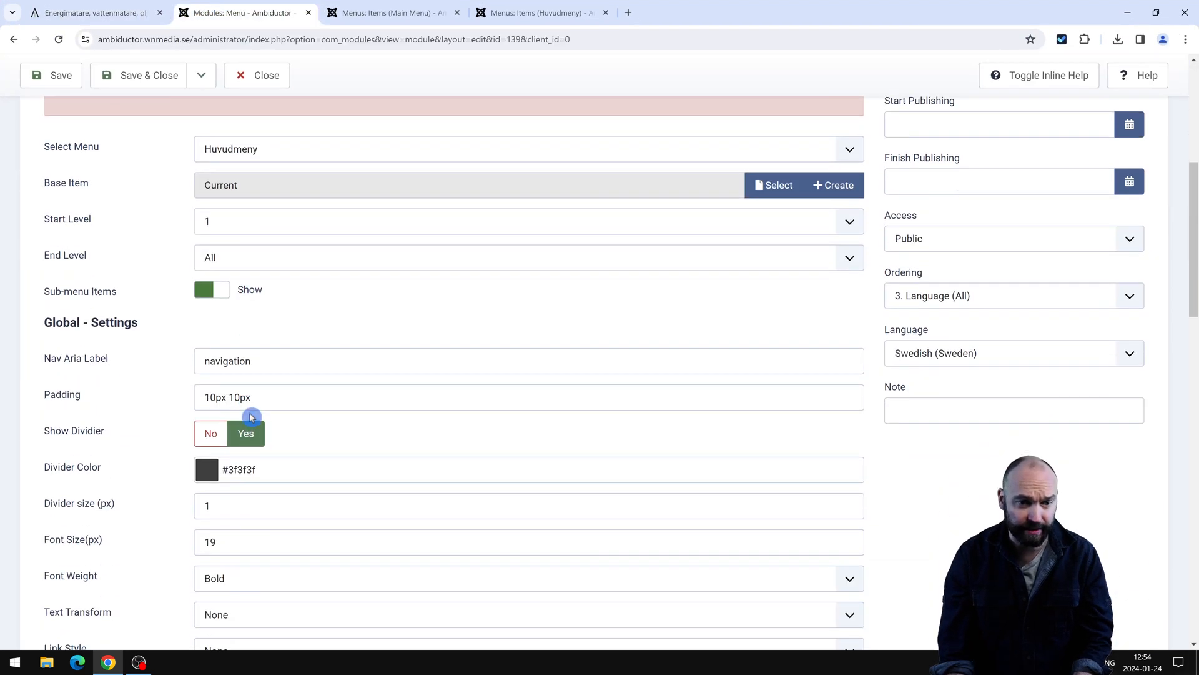
scroll(223, 251, up, 1)
scroll(227, 386, down, 4)
click(220, 354)
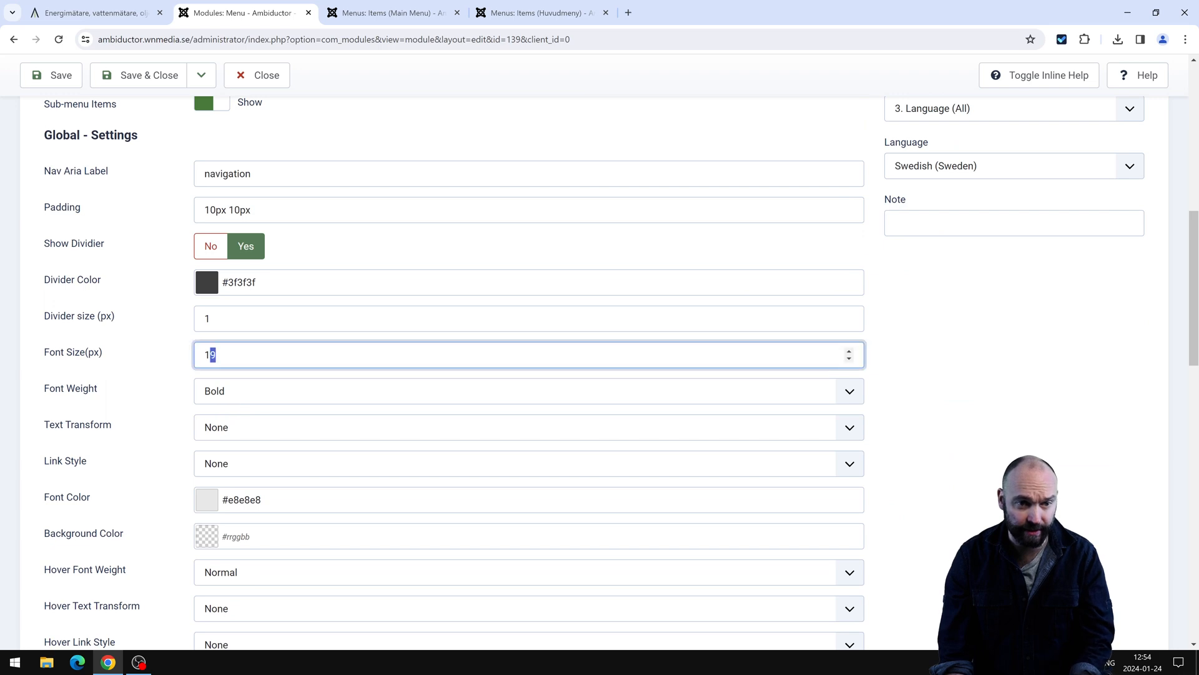
scroll(216, 375, down, 2)
scroll(216, 375, up, 4)
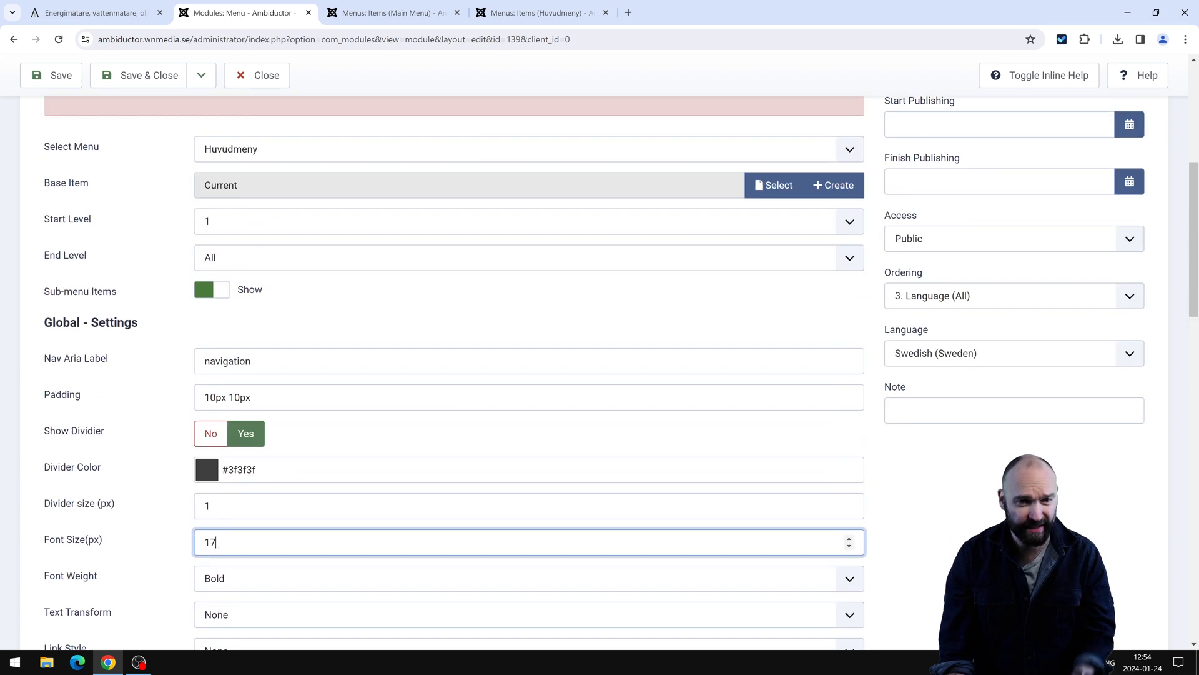
Set the Level 1 padding to 7px 7px and its font size to 15 px, and save the module.
scroll(191, 346, up, 4)
click(199, 143)
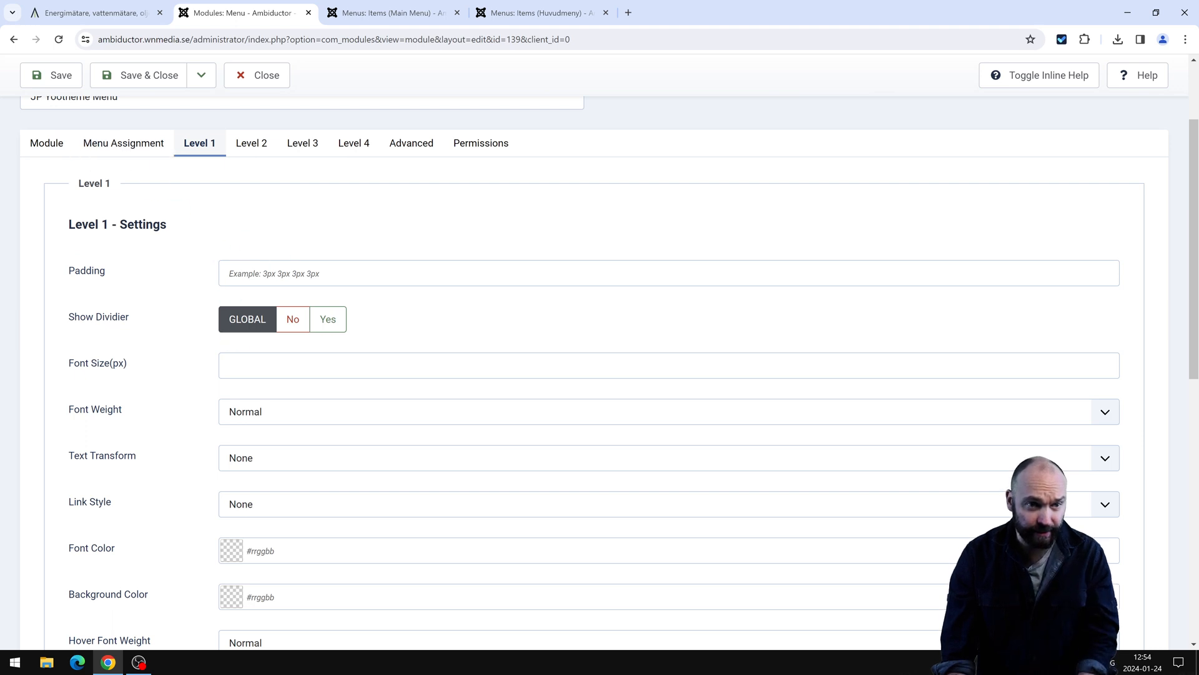
click(260, 262)
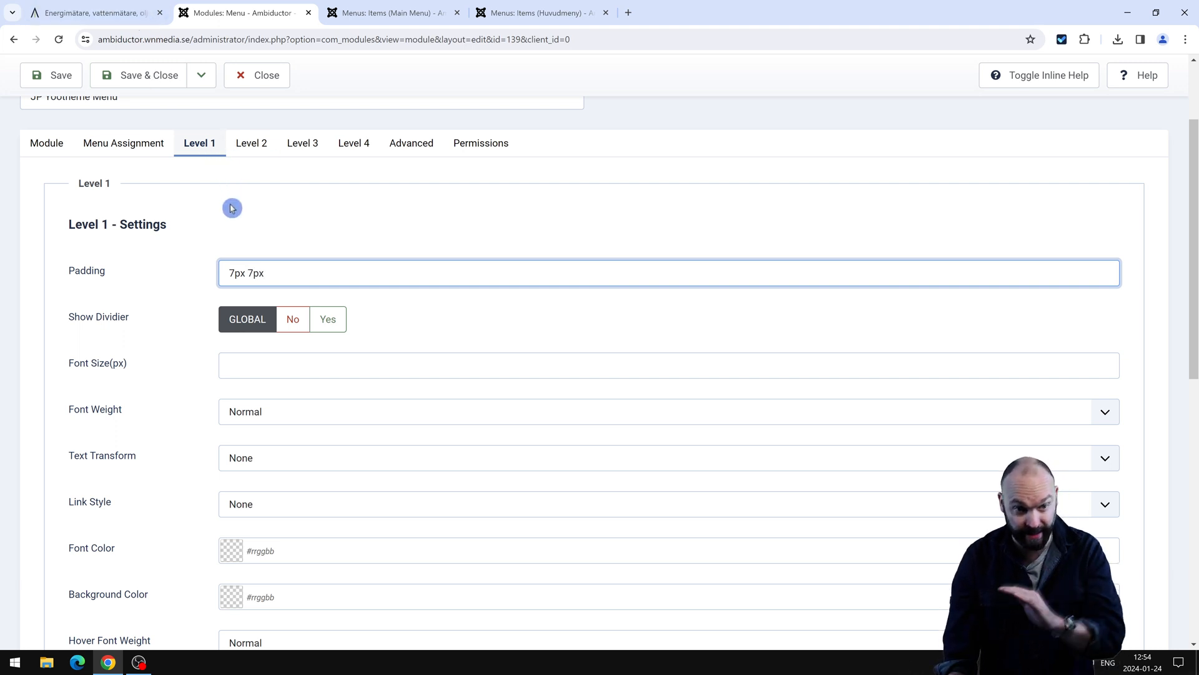
scroll(231, 208, down, 1)
click(231, 303)
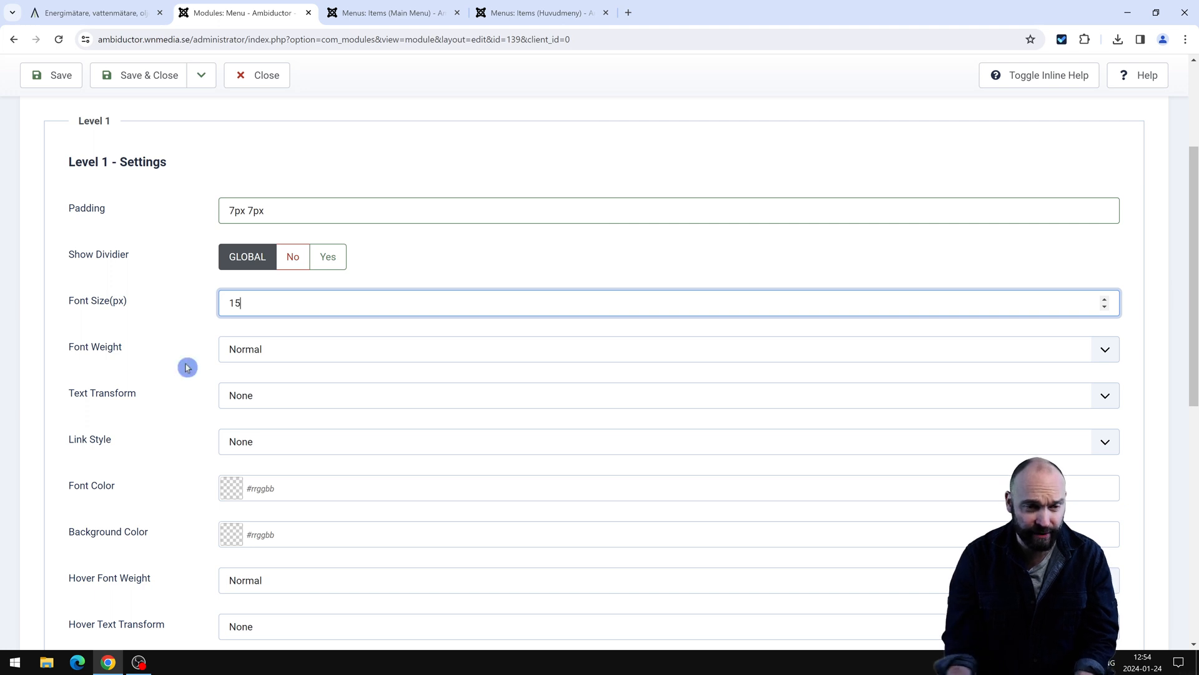
scroll(163, 362, down, 5)
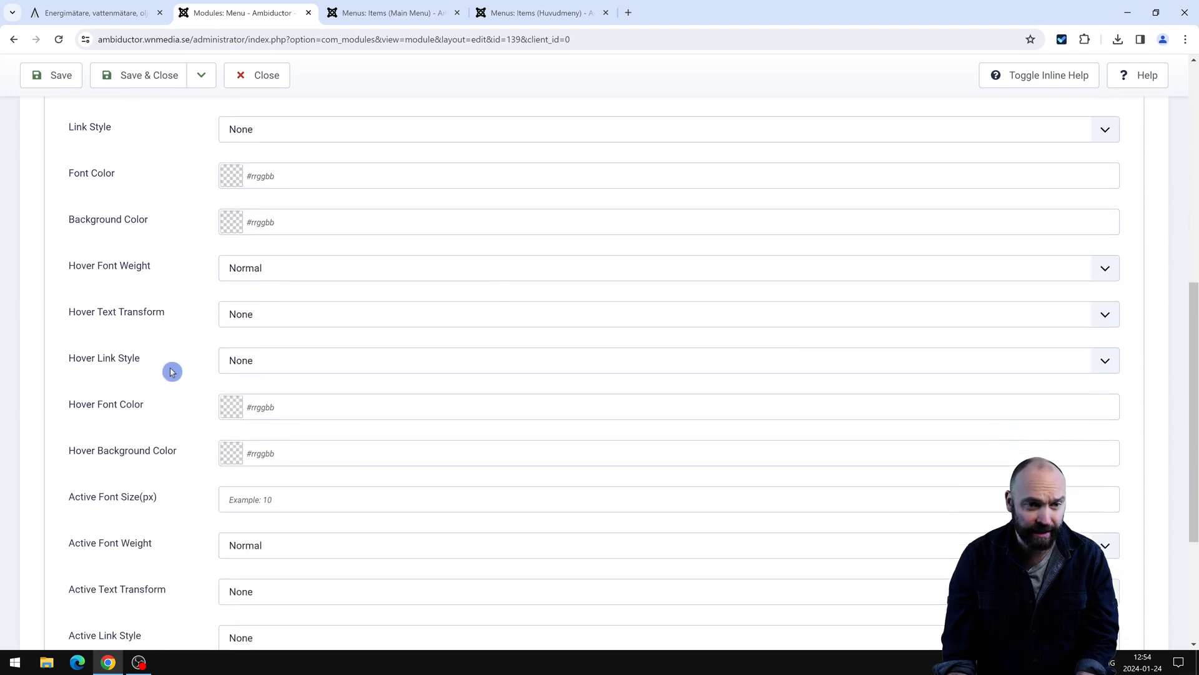
scroll(172, 366, up, 6)
click(55, 75)
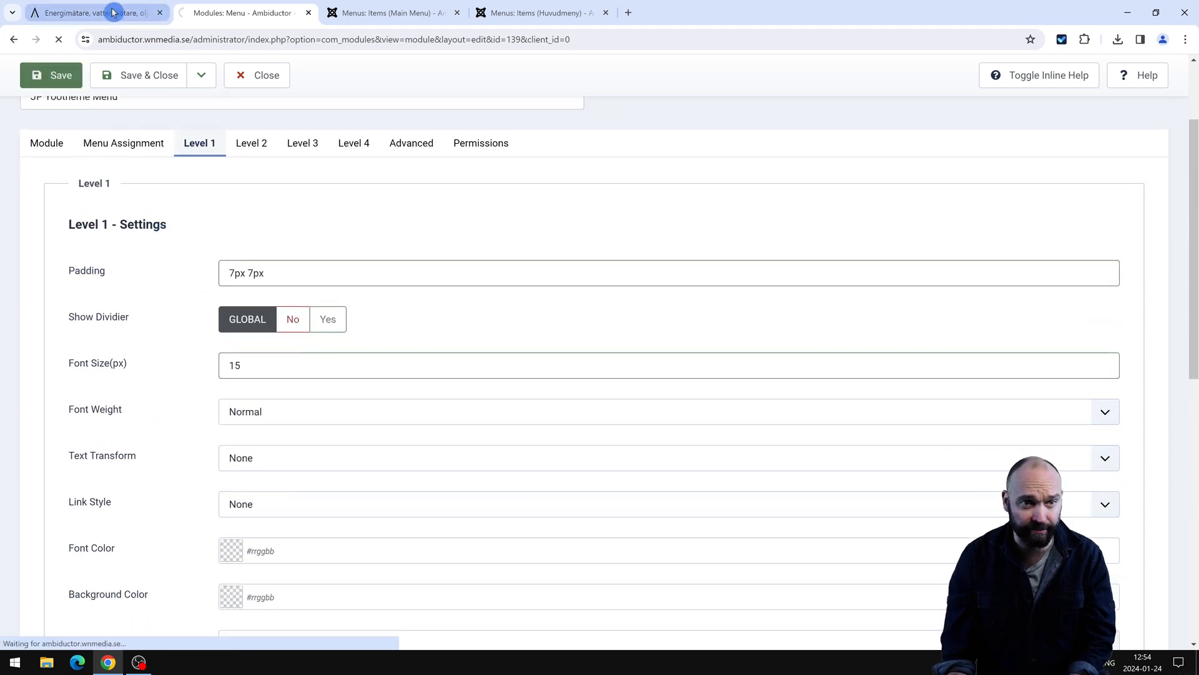
Set the Level 1 font weight to 400 (Normal) and save the module.
scroll(278, 383, down, 3)
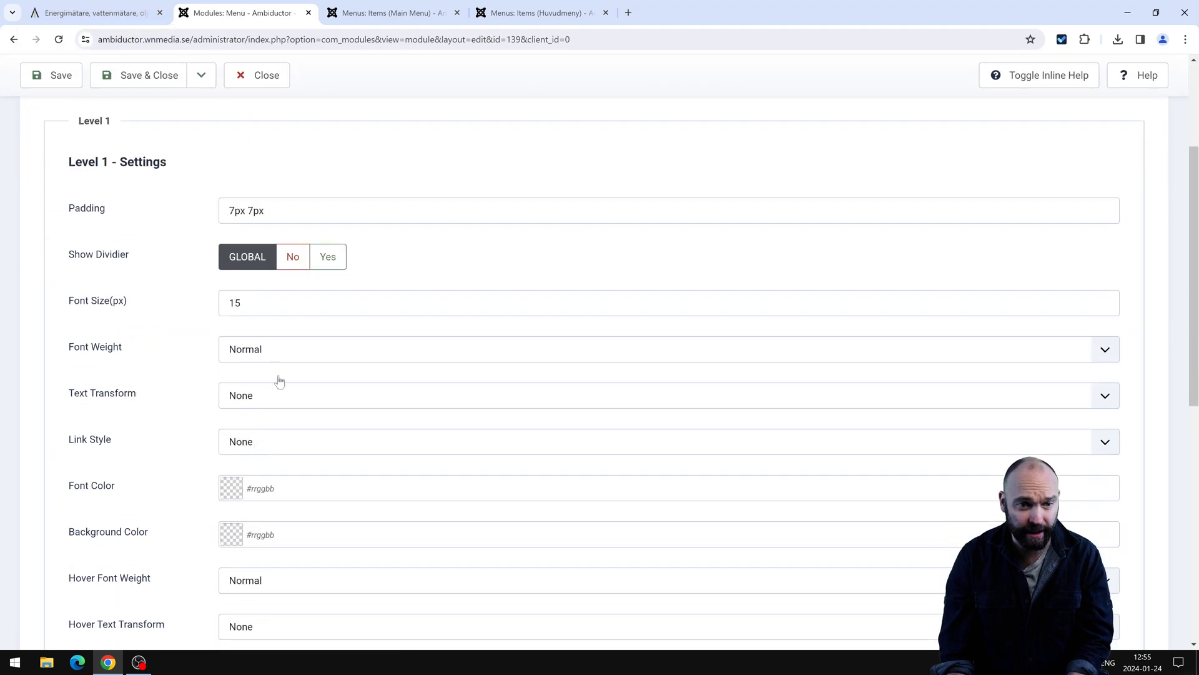
click(283, 356)
click(282, 456)
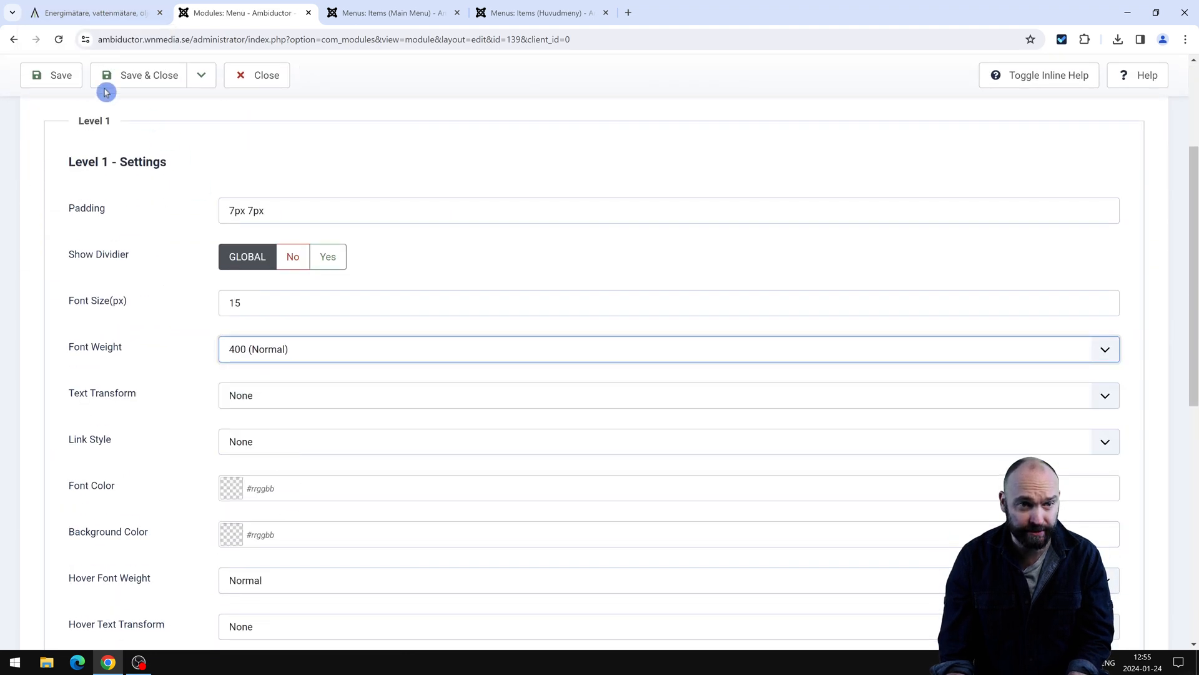
Show the live site in a narrow phone-width window and open its mobile menu.
click(103, 13)
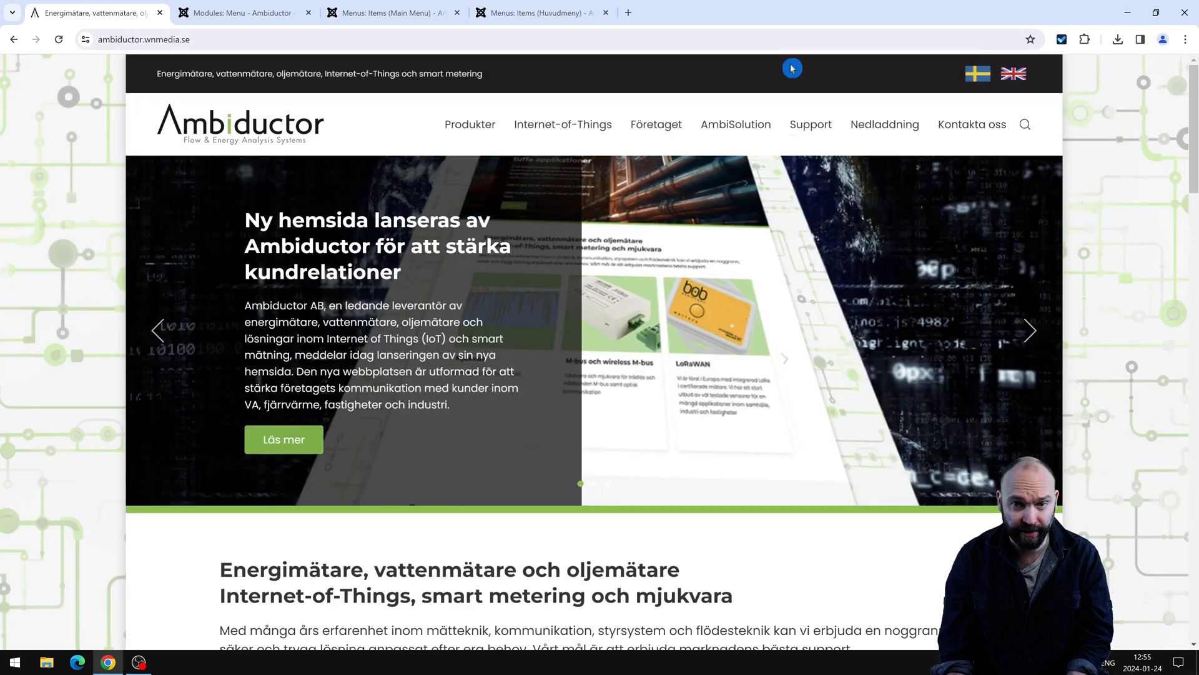
double_click(758, 17)
drag(810, 15, 532, 132)
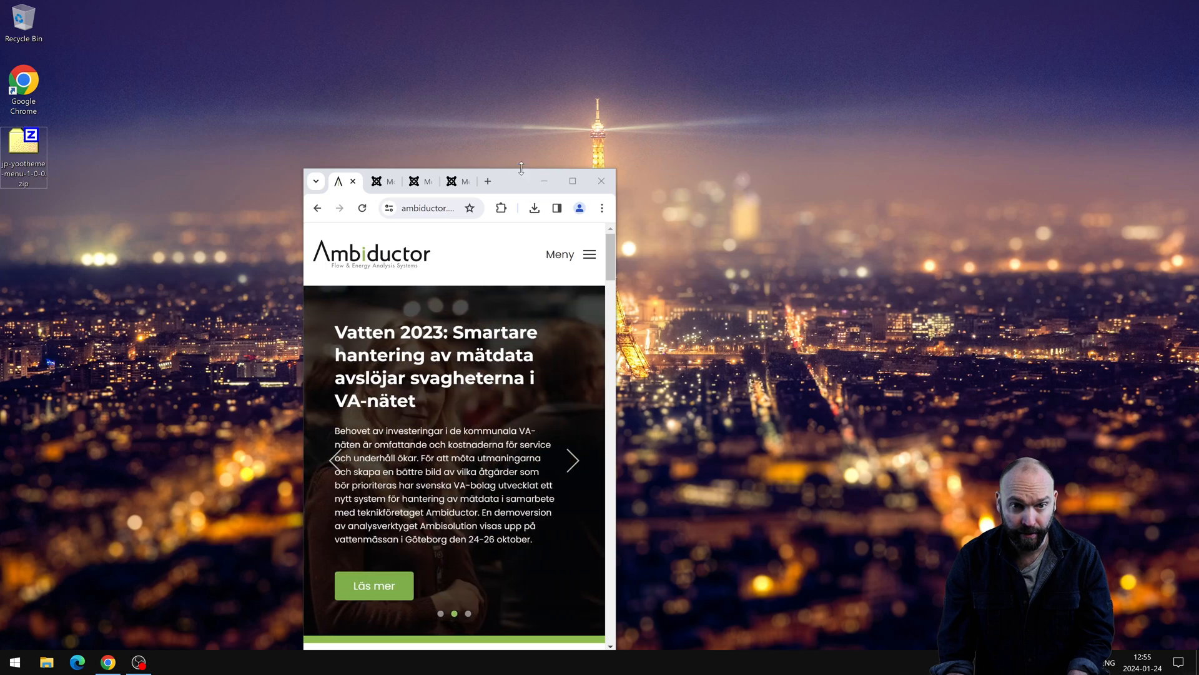
drag(535, 178, 535, 73)
click(588, 149)
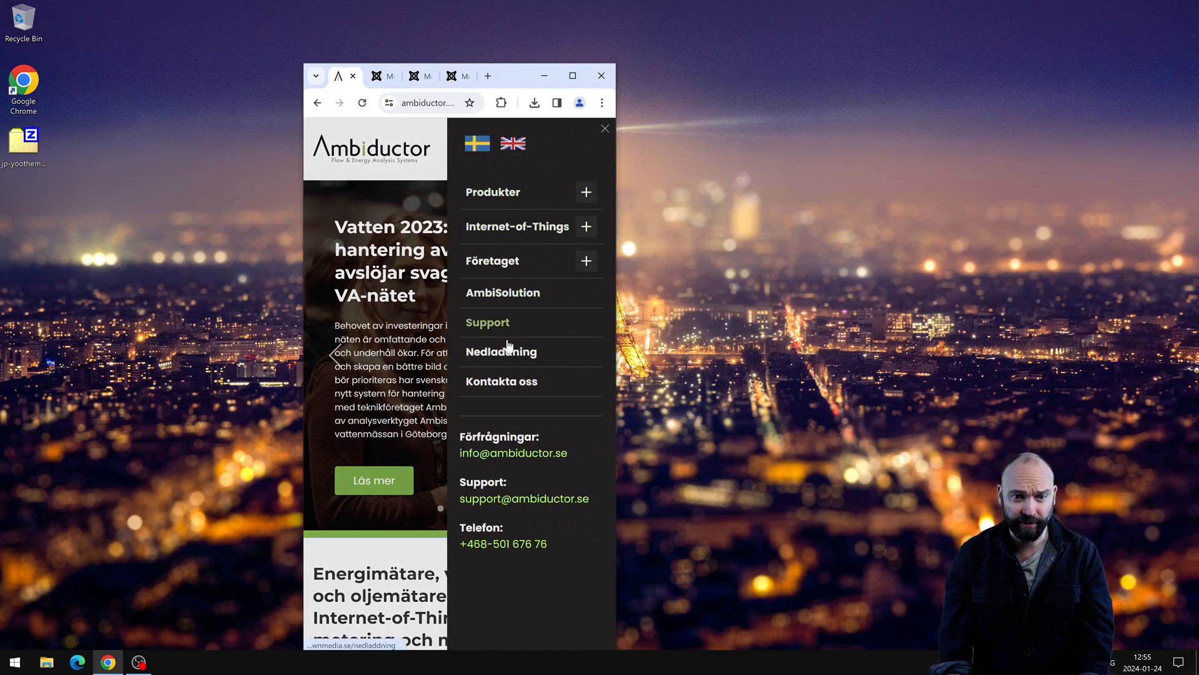
Expand Internet-of-Things and its nested submenu to check the submenu text styling, and return the browser to full size.
click(585, 228)
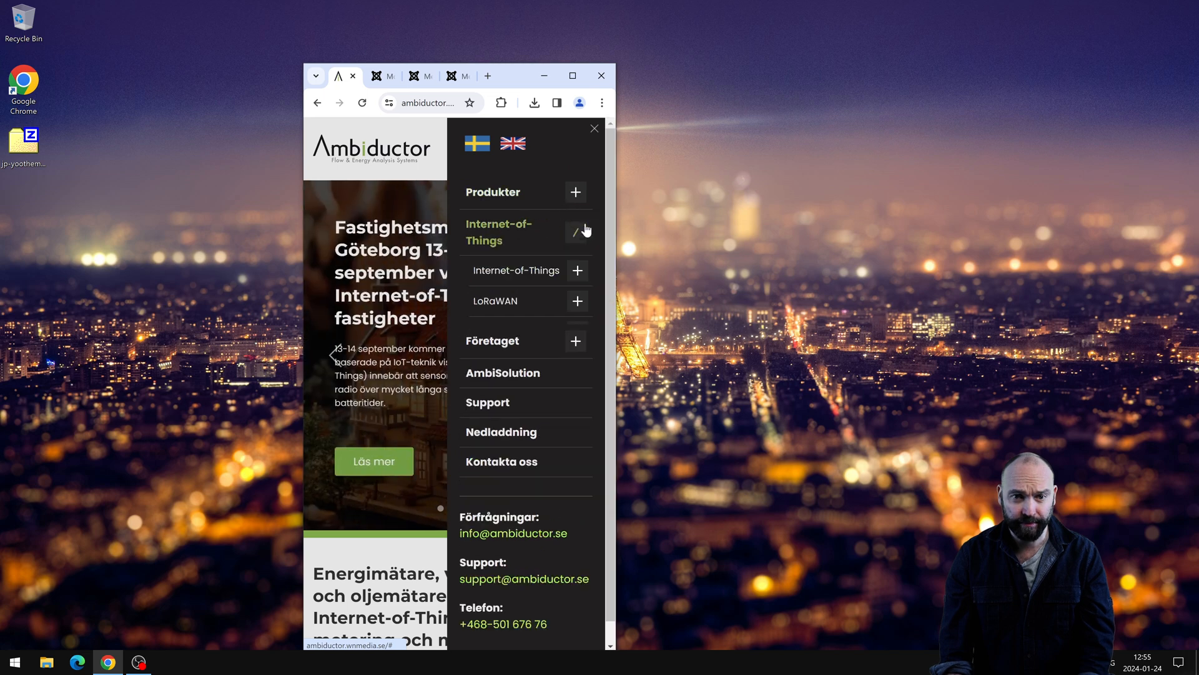
click(580, 279)
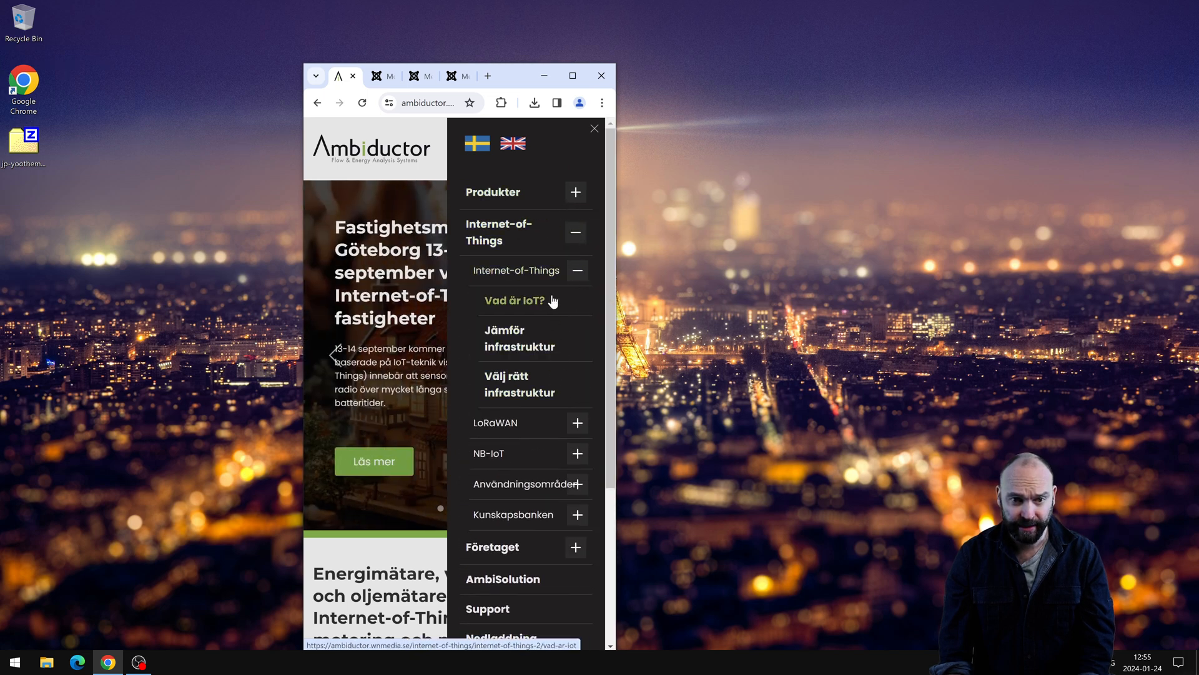
click(110, 662)
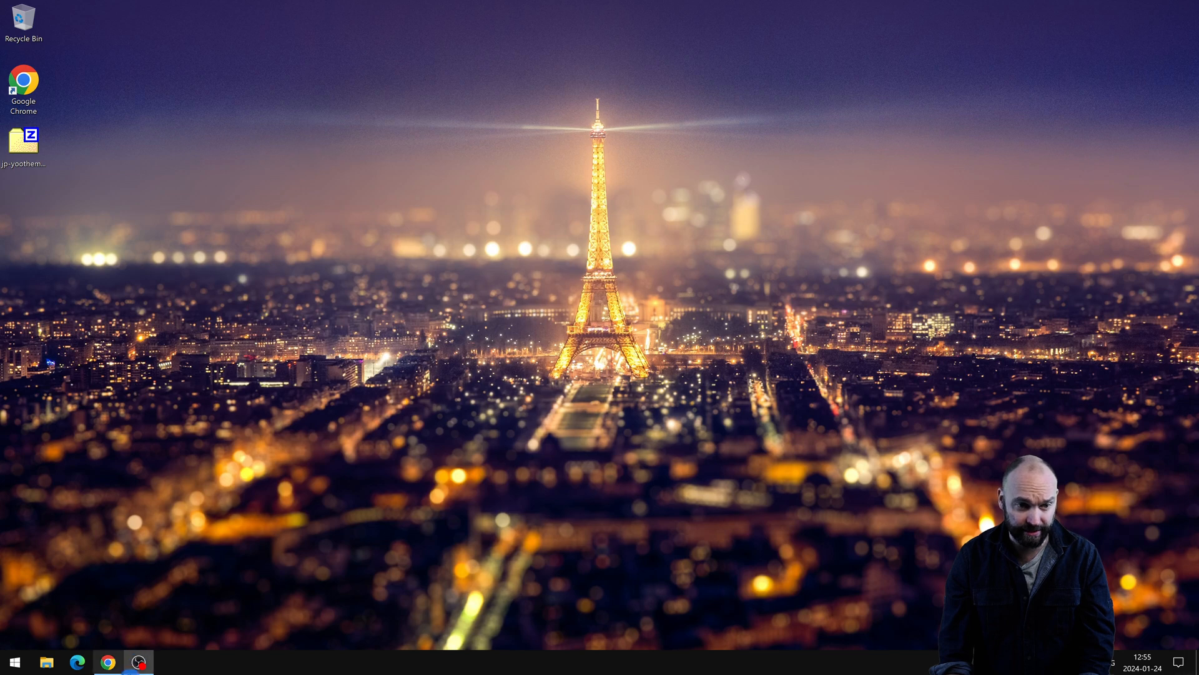
click(110, 662)
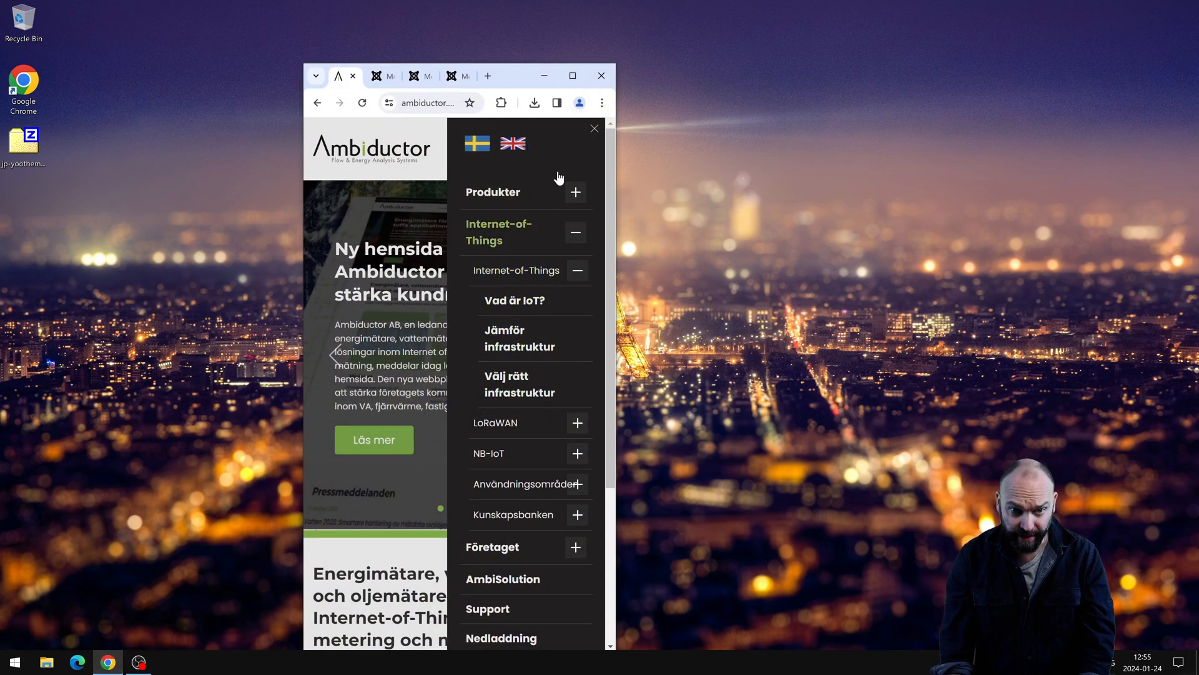
click(573, 77)
Set the Level 2 font weight to 400 (Normal), font size to 15 px and padding to 5px 5px, and save the module.
click(250, 20)
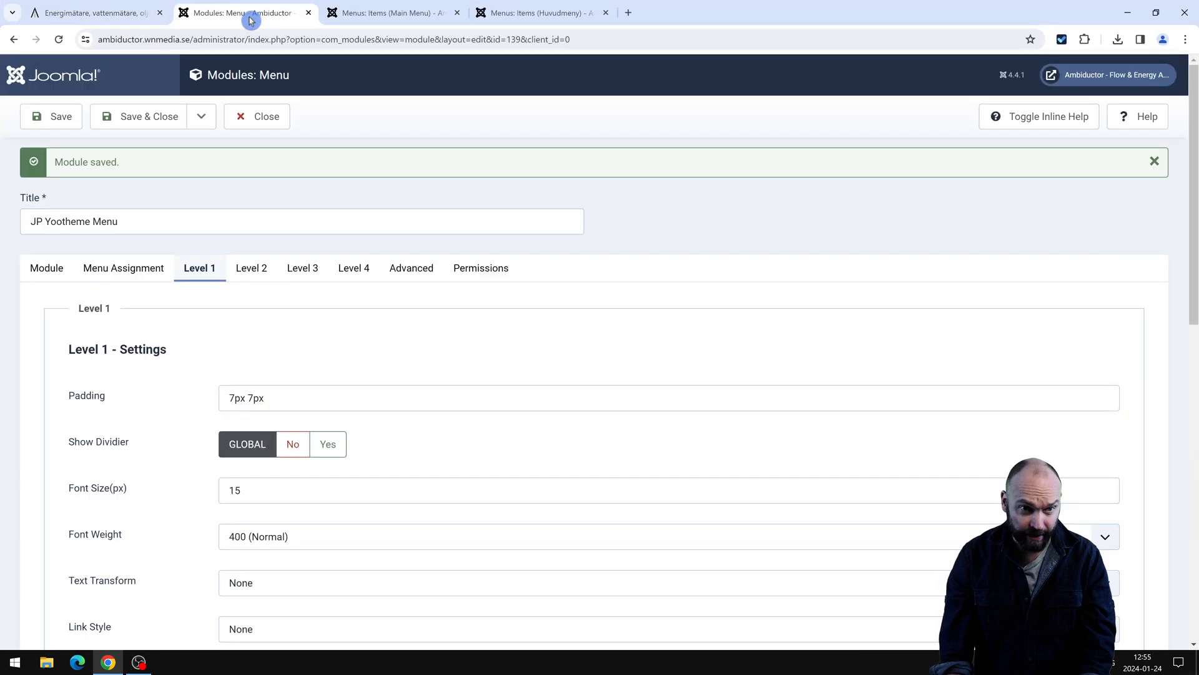
click(266, 276)
scroll(274, 325, down, 3)
click(289, 349)
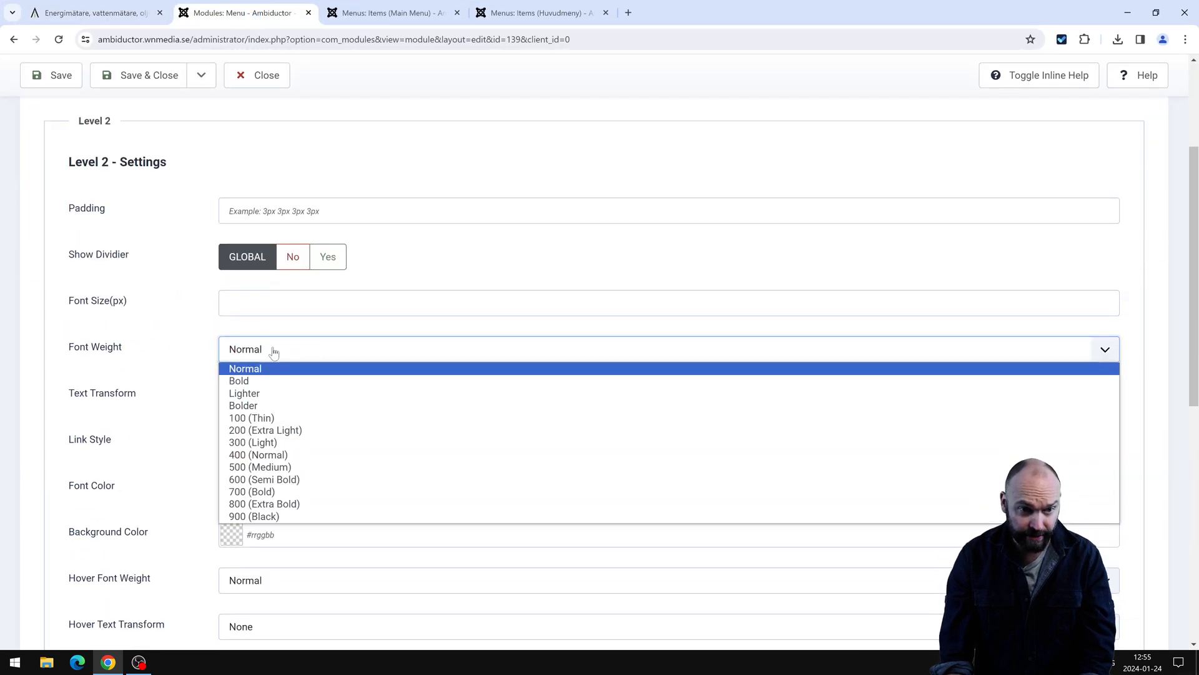
click(301, 461)
scroll(156, 426, down, 2)
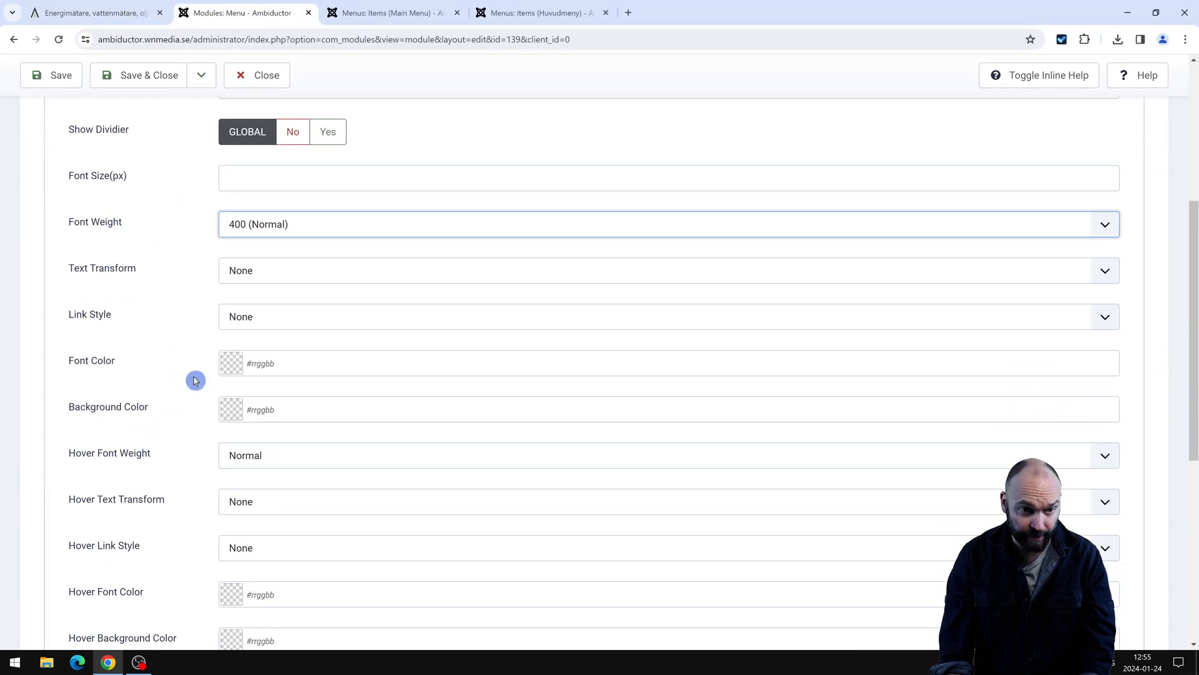
scroll(193, 380, up, 2)
click(250, 303)
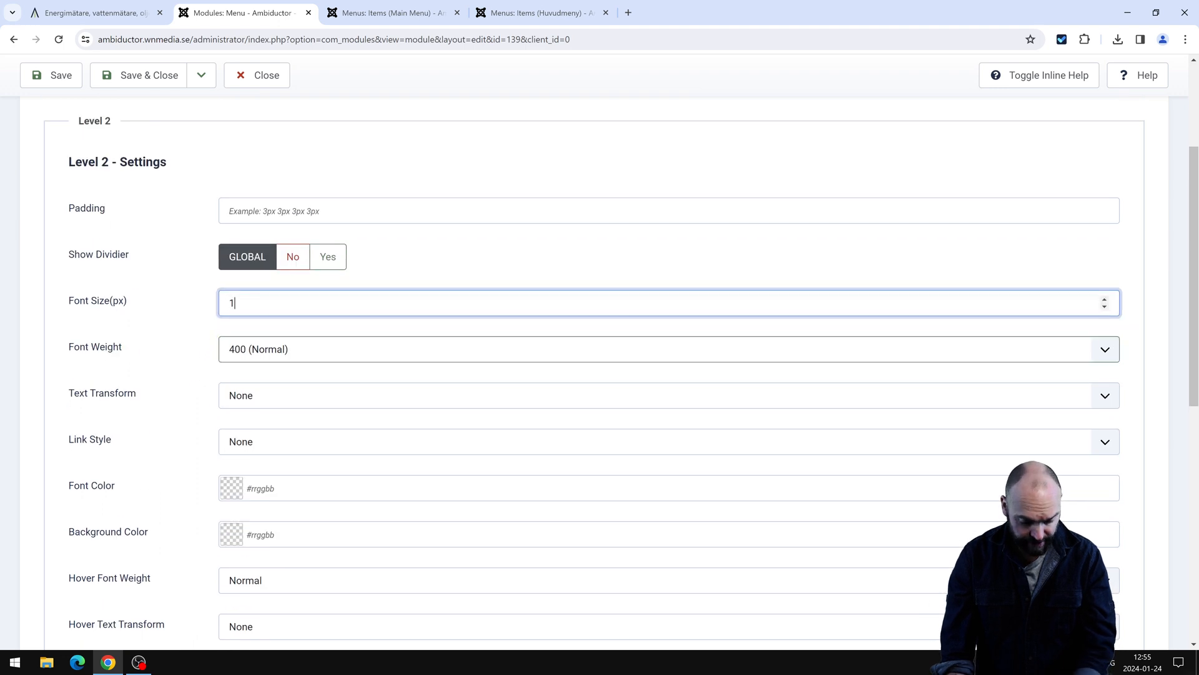
click(250, 211)
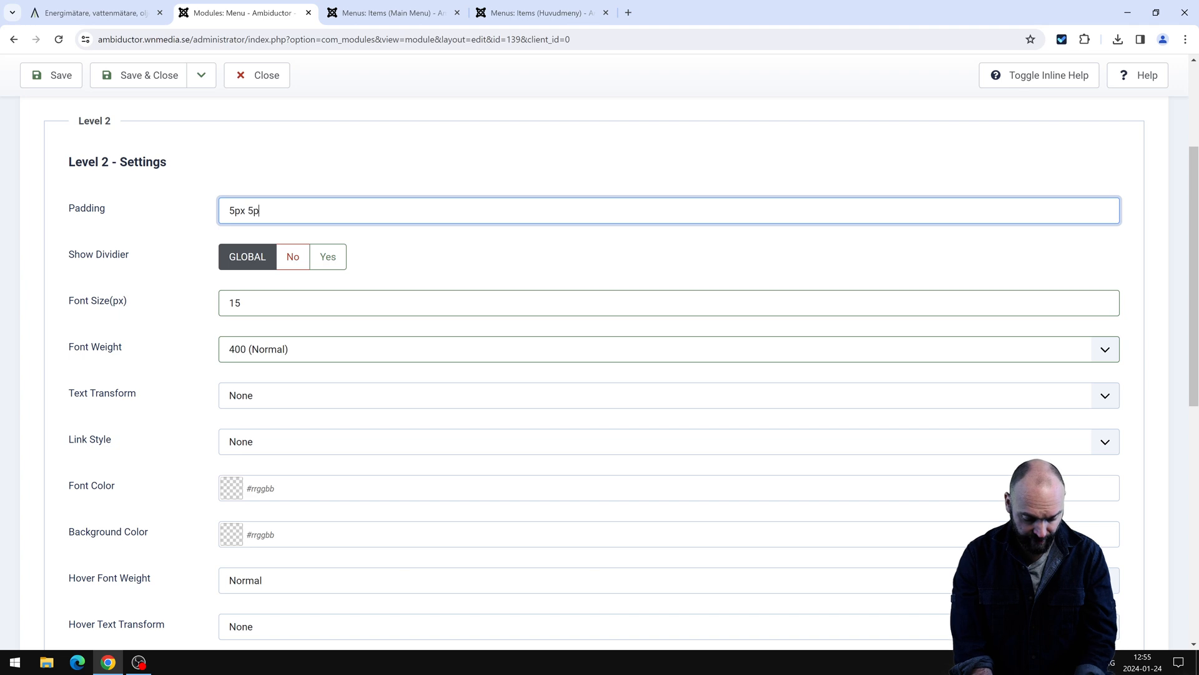
click(51, 75)
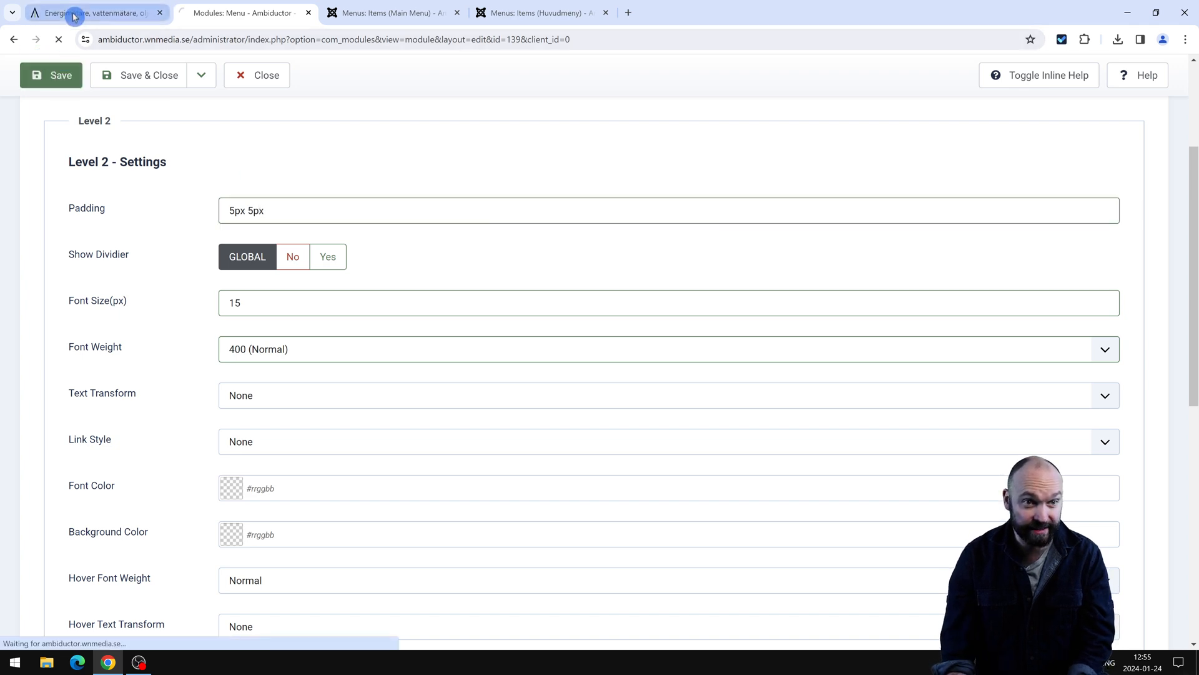
Show the live site at mobile width and expand Produkter and Energimätare in the mobile menu to check the Level 2 styling.
click(88, 13)
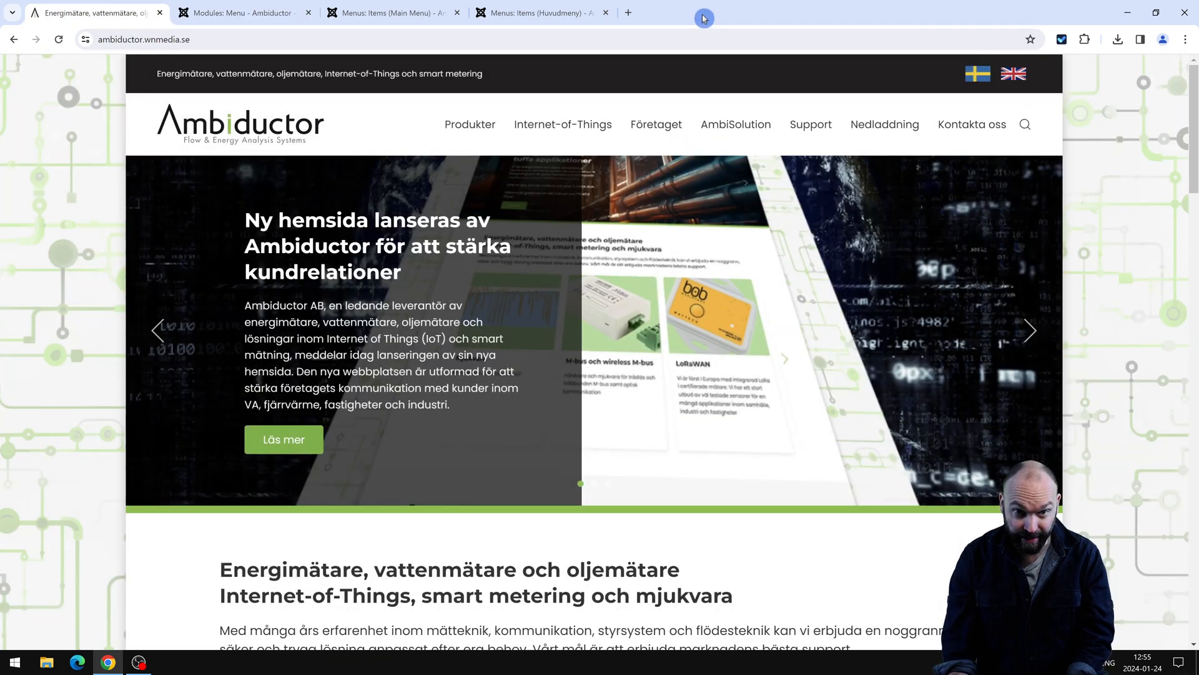
double_click(705, 16)
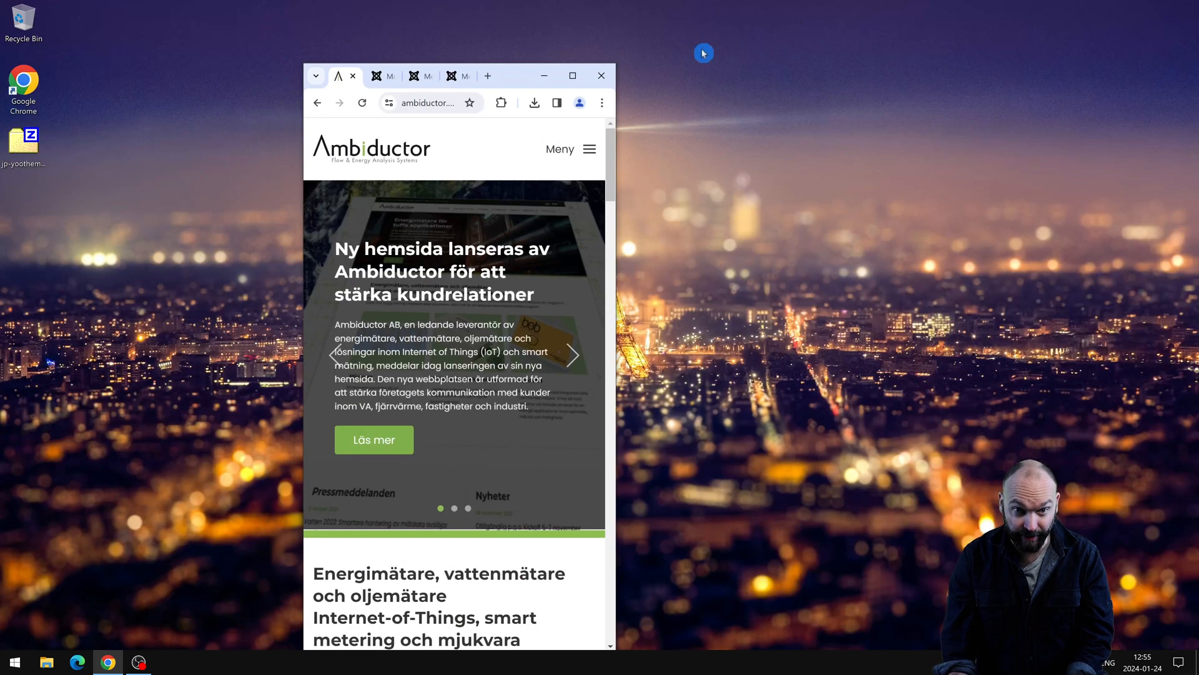
click(575, 151)
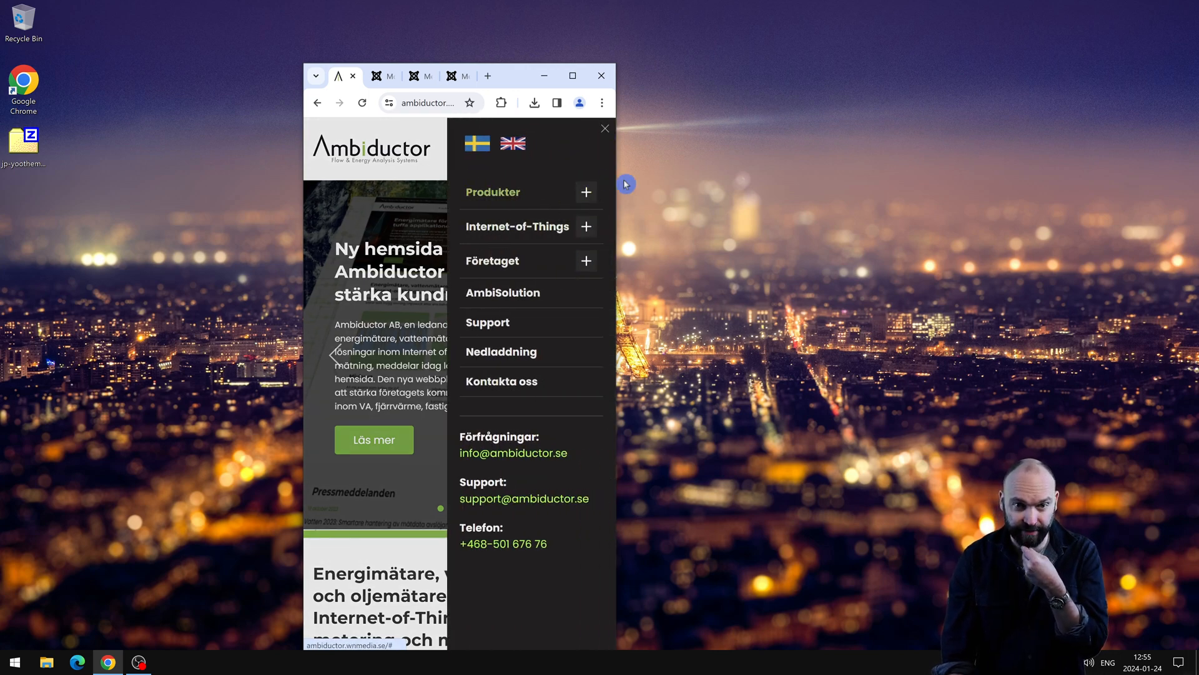
click(586, 193)
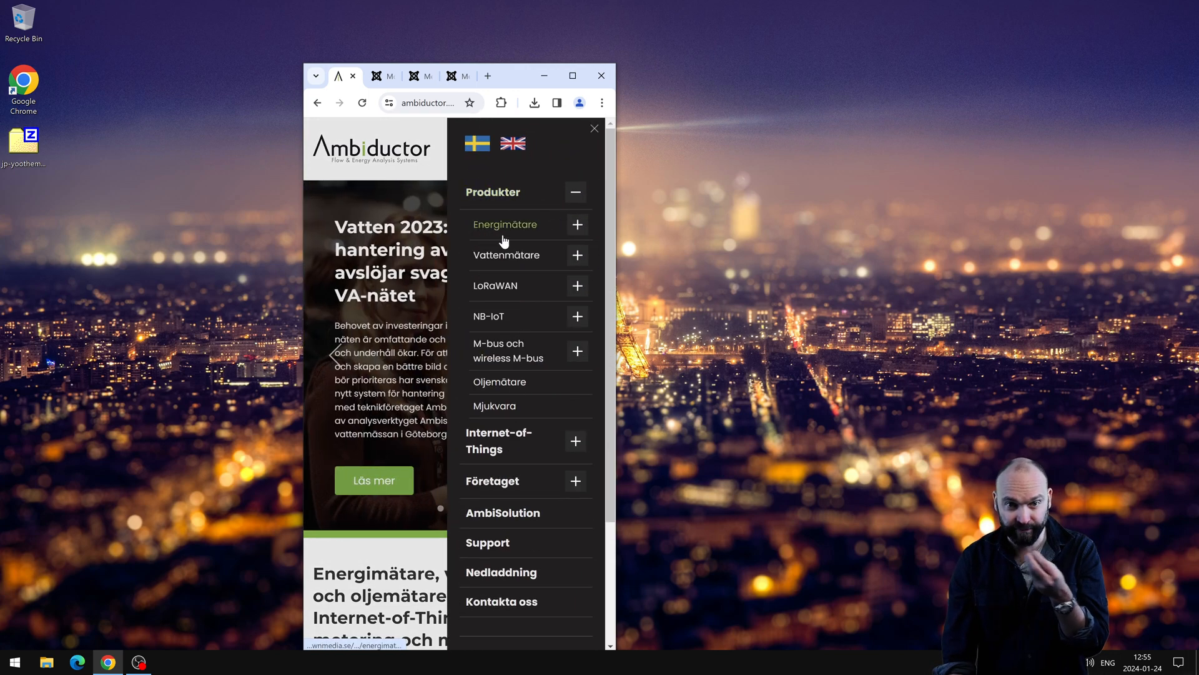
click(578, 224)
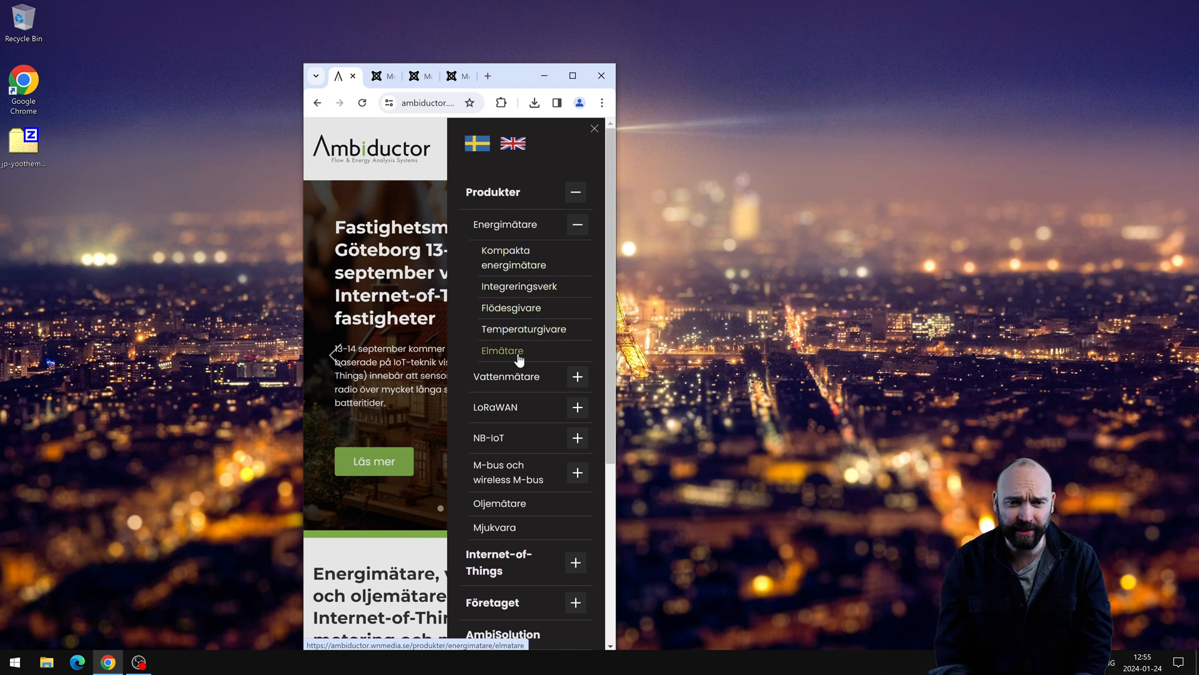
Open the Integreringsverk page, check its active item in the reopened mobile menu, and test collapsing the Energimätare and Produkter submenus.
click(521, 289)
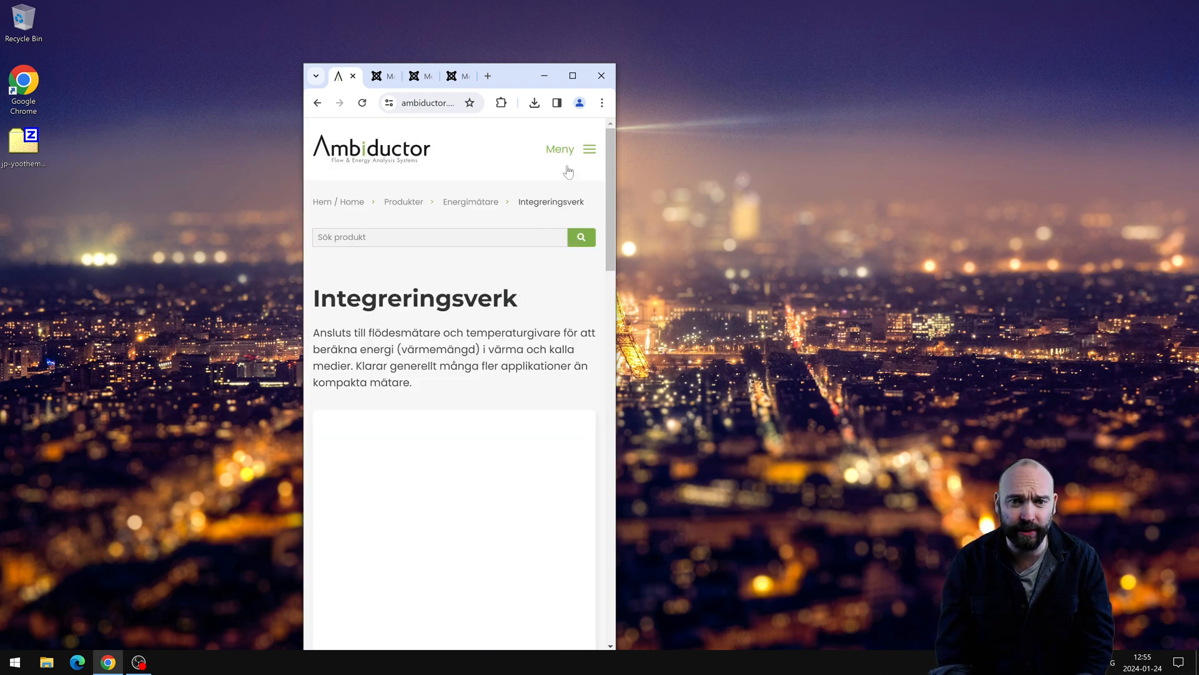
click(570, 152)
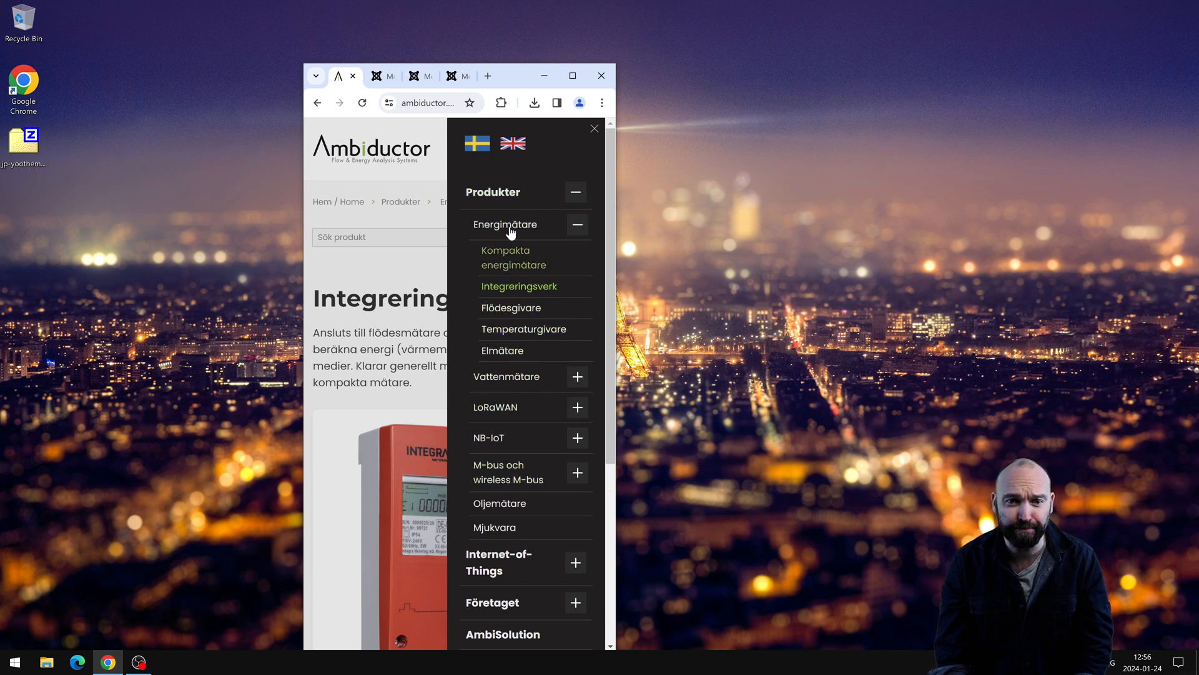
click(577, 225)
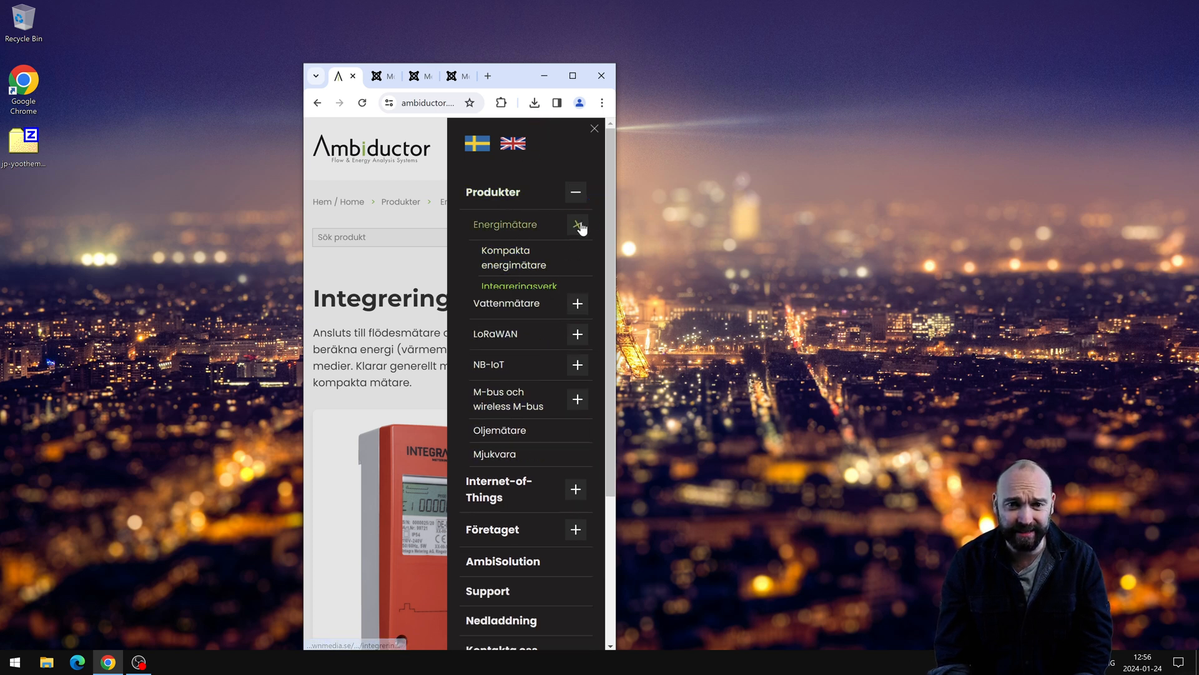
click(576, 195)
click(579, 195)
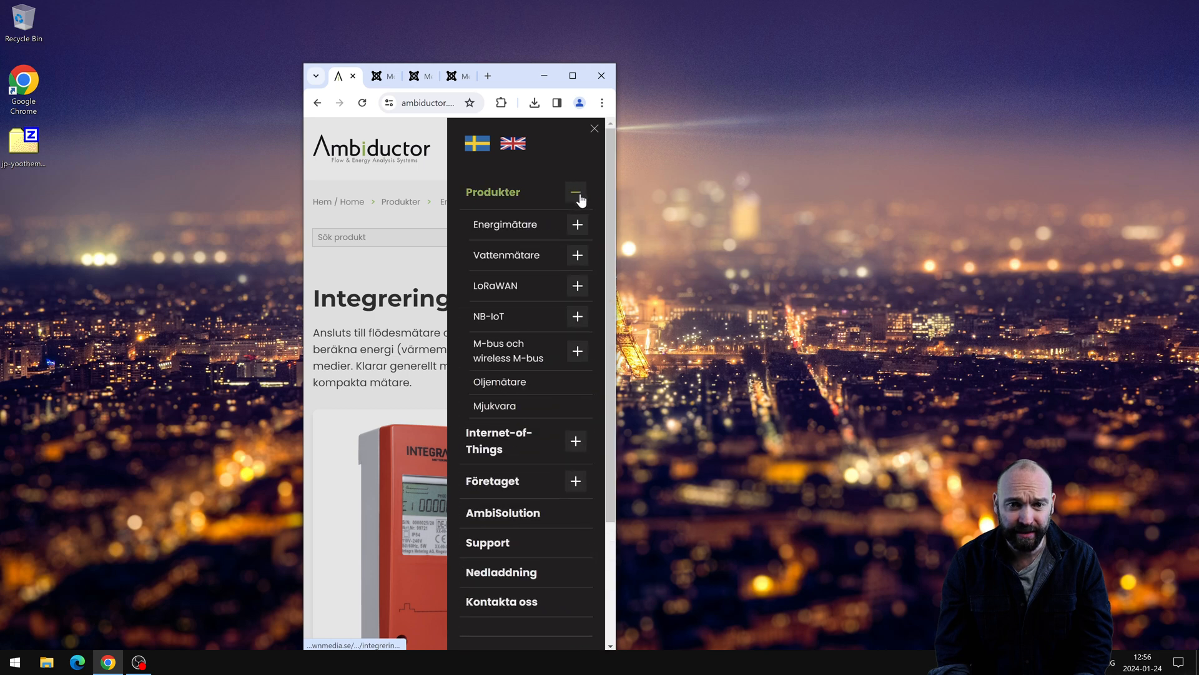
Test toggling the Internet-of-Things submenu through its text label, and expand the nested Internet-of-Things item.
click(573, 443)
click(495, 231)
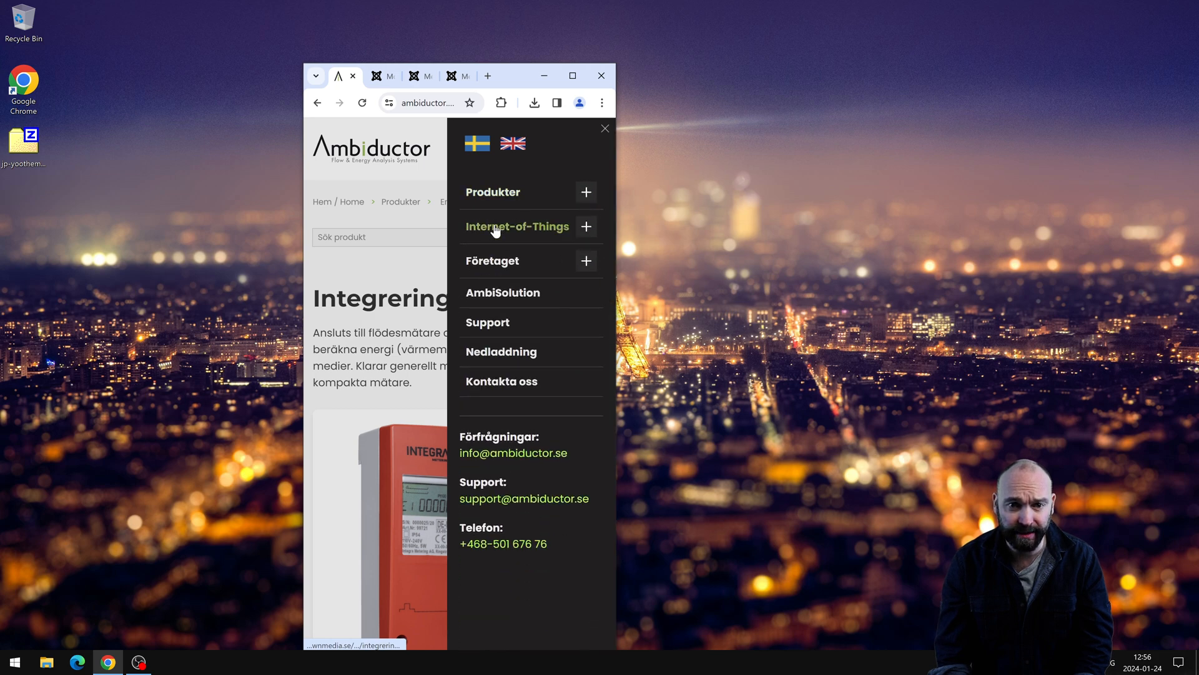
click(498, 230)
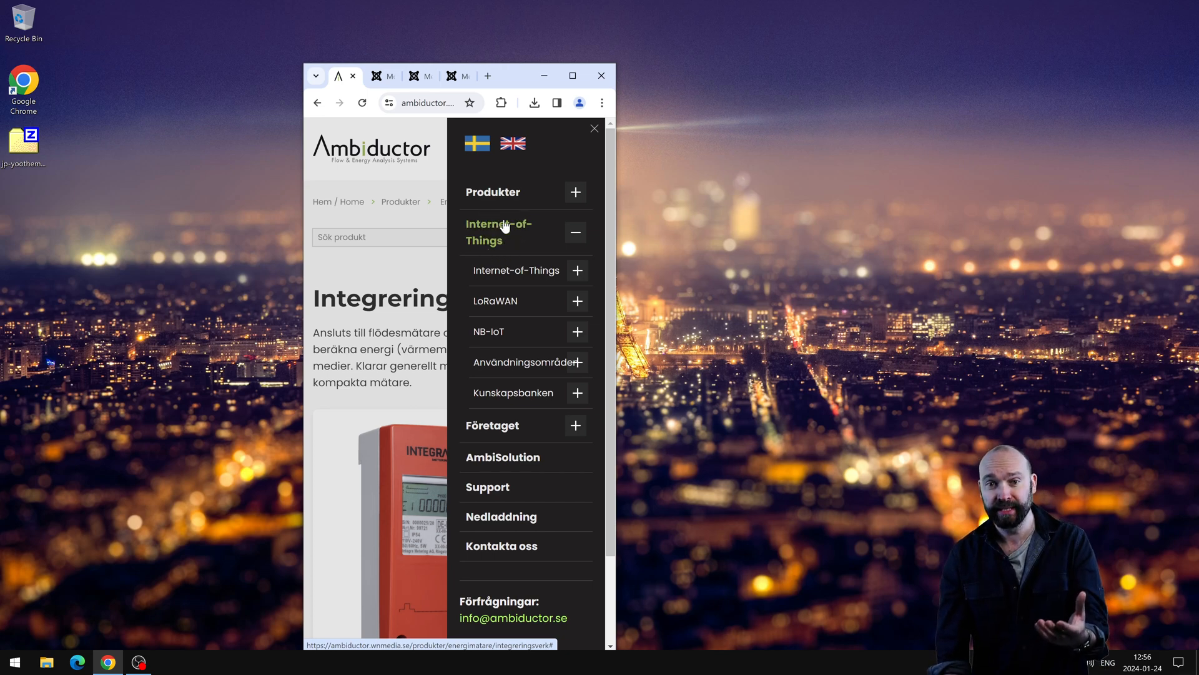
click(504, 227)
click(504, 229)
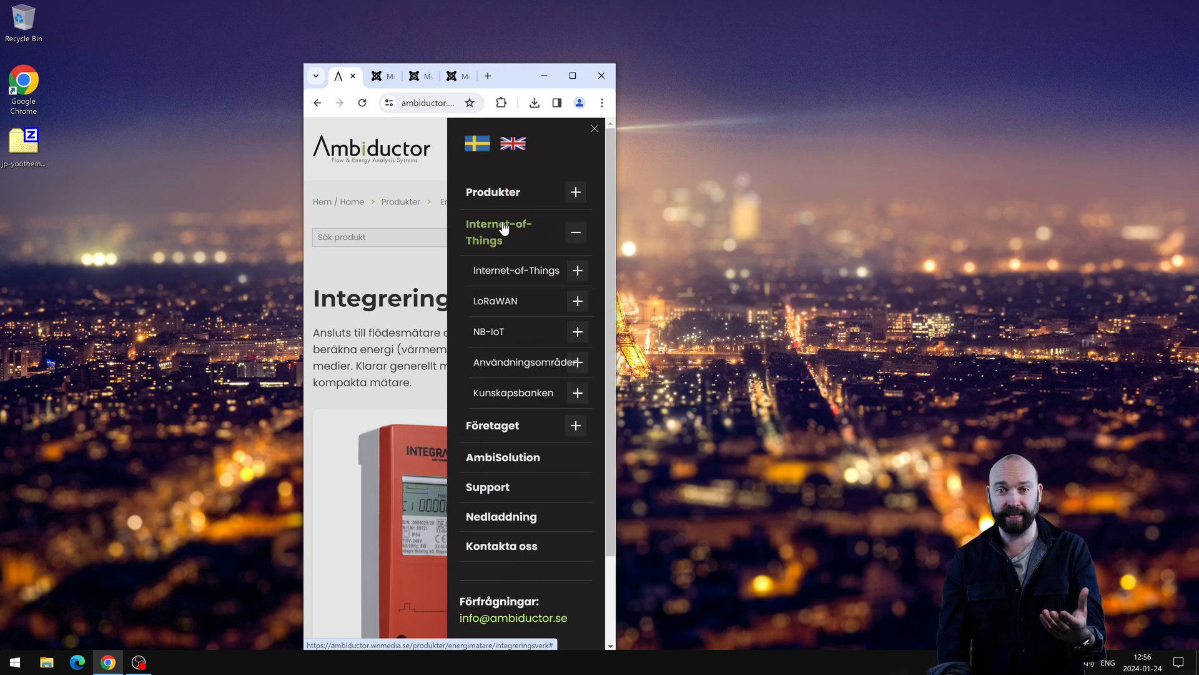
click(503, 228)
click(500, 225)
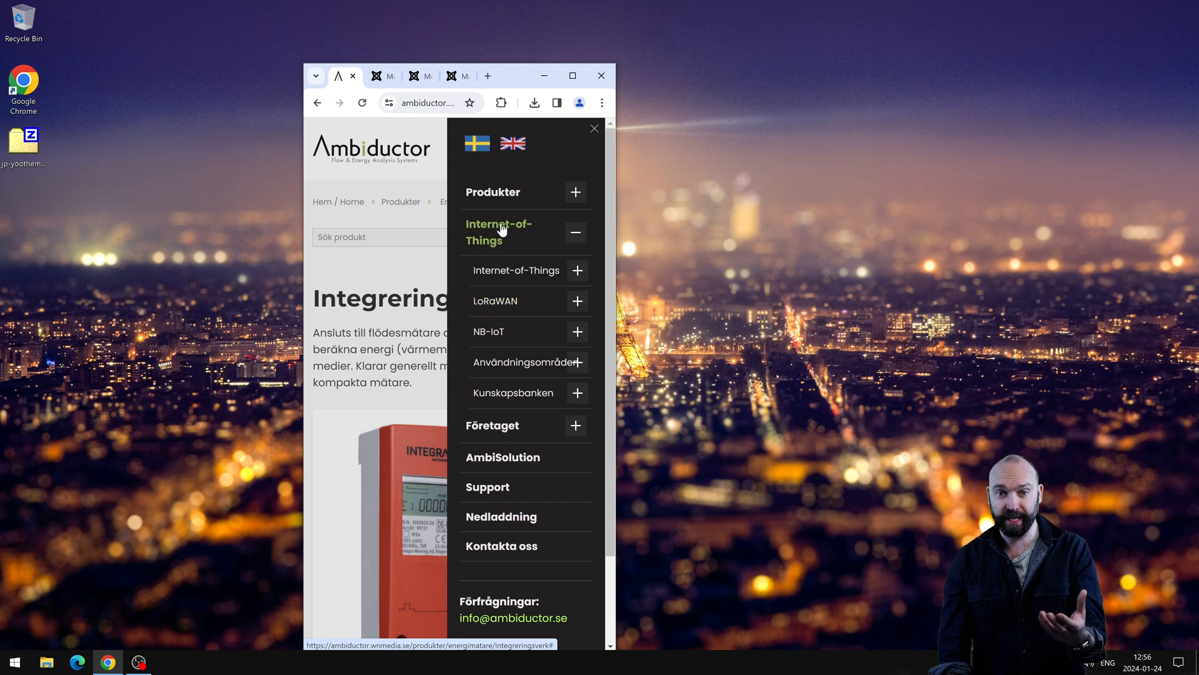
click(501, 233)
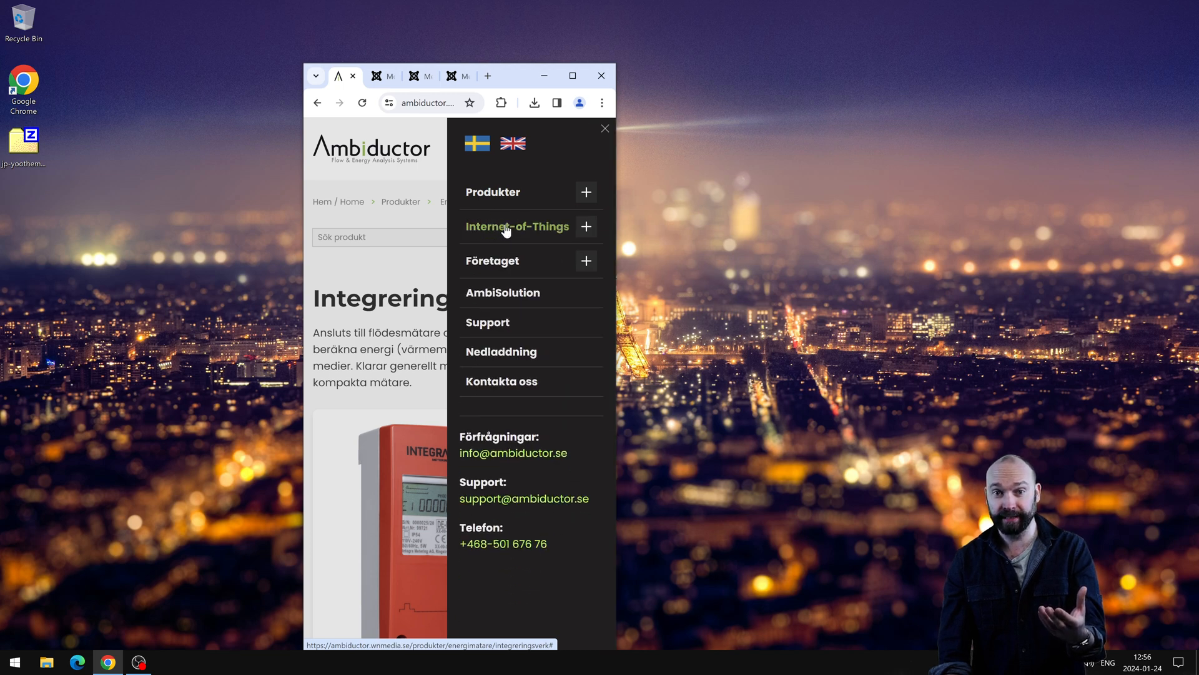
click(506, 231)
click(524, 274)
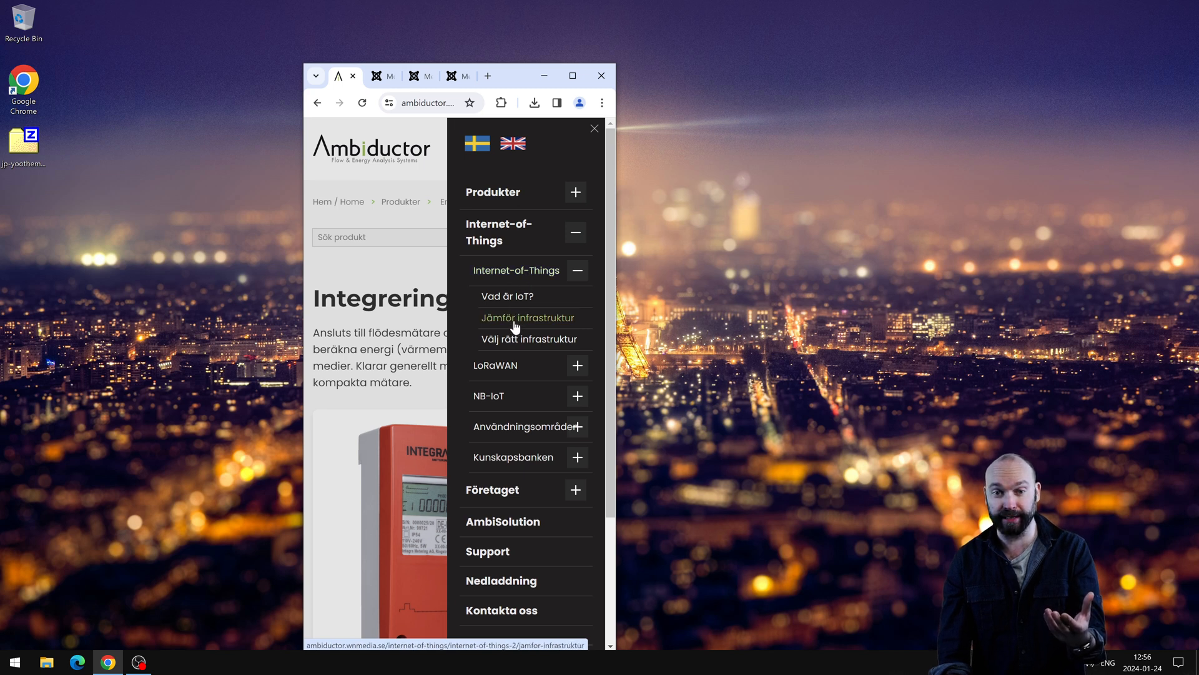
Expand the Företaget, Internet-of-Things and nested LoRaWAN submenus in turn to check that the other open submenu collapses.
click(525, 493)
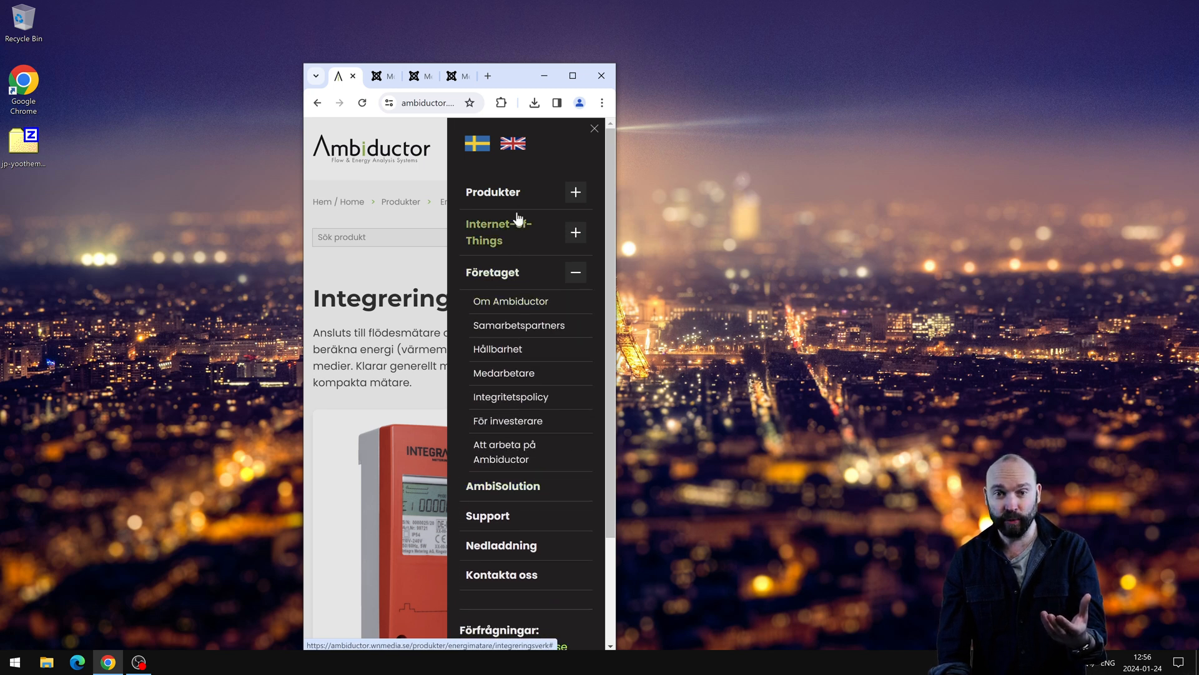
click(527, 234)
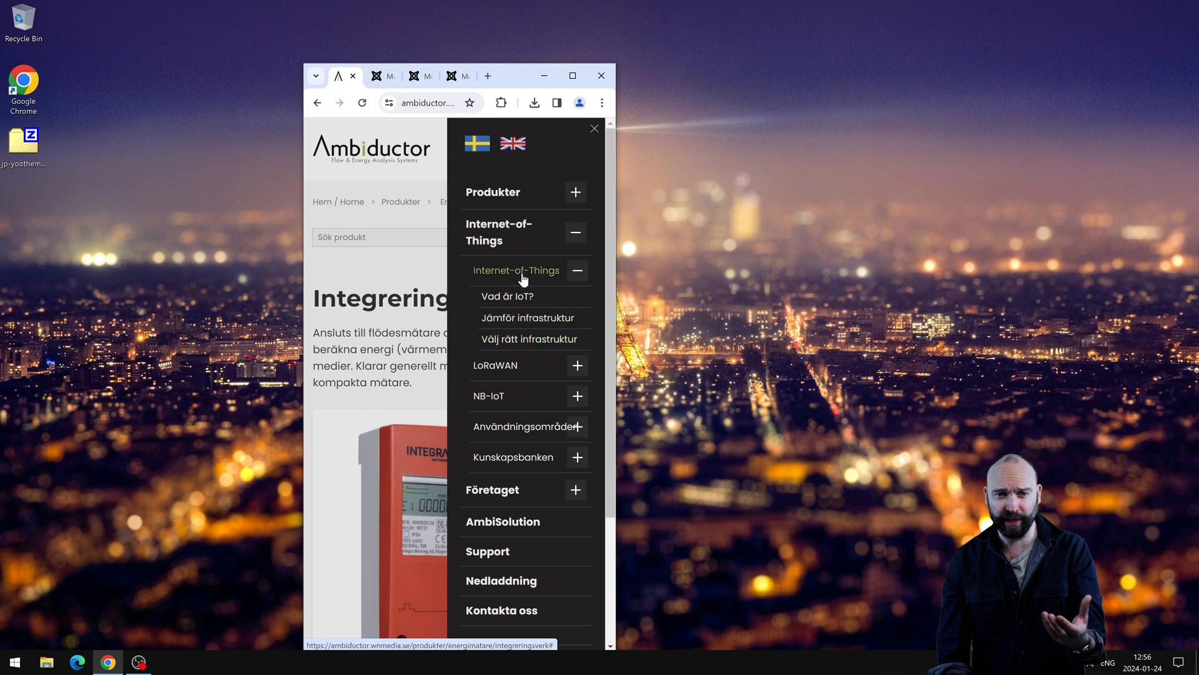
click(508, 365)
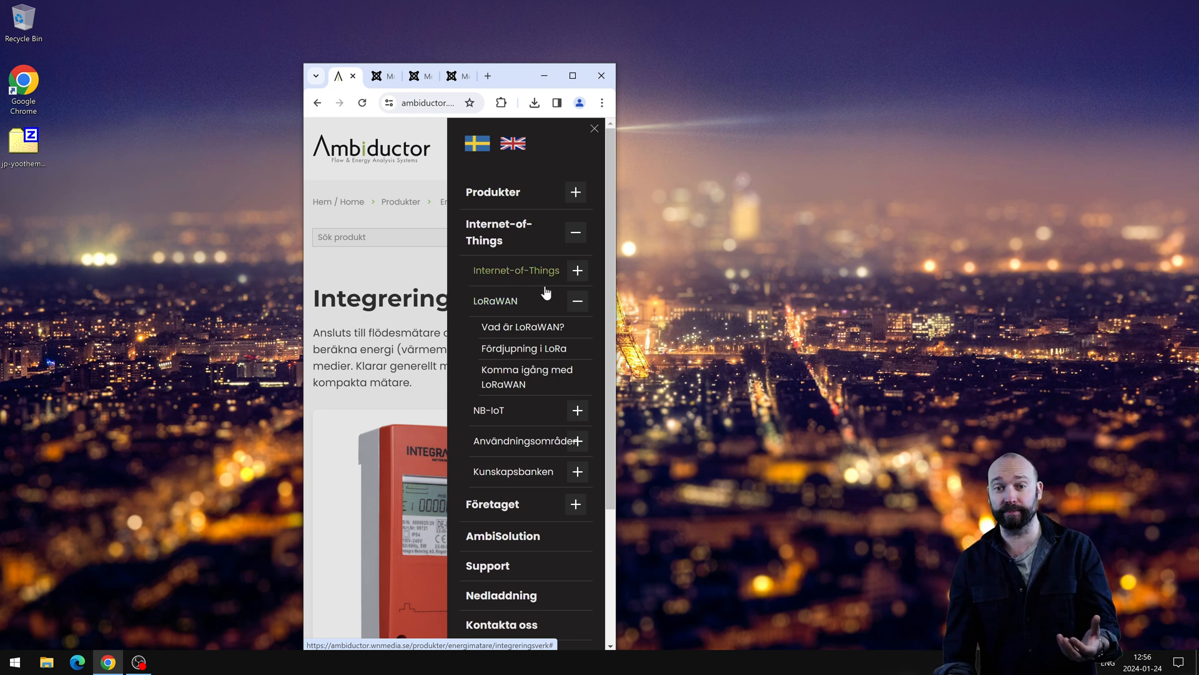
Test collapsing and expanding the nested LoRaWAN submenu through both its text label and its toggle icon.
click(545, 306)
click(541, 305)
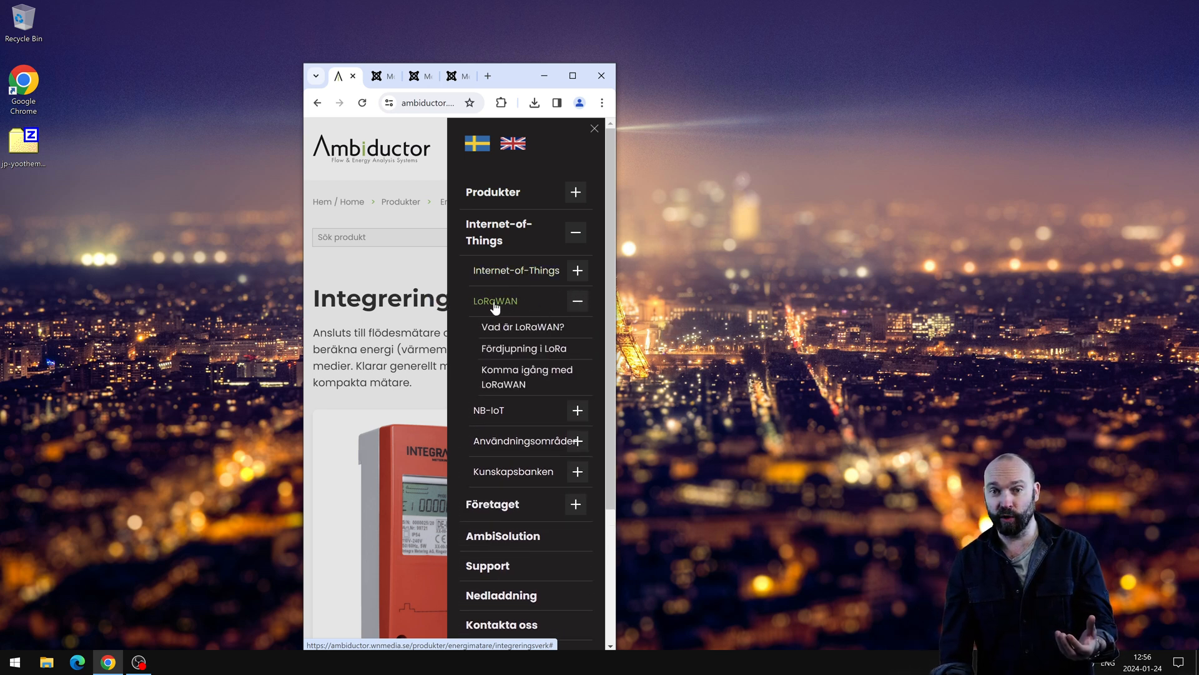
click(578, 303)
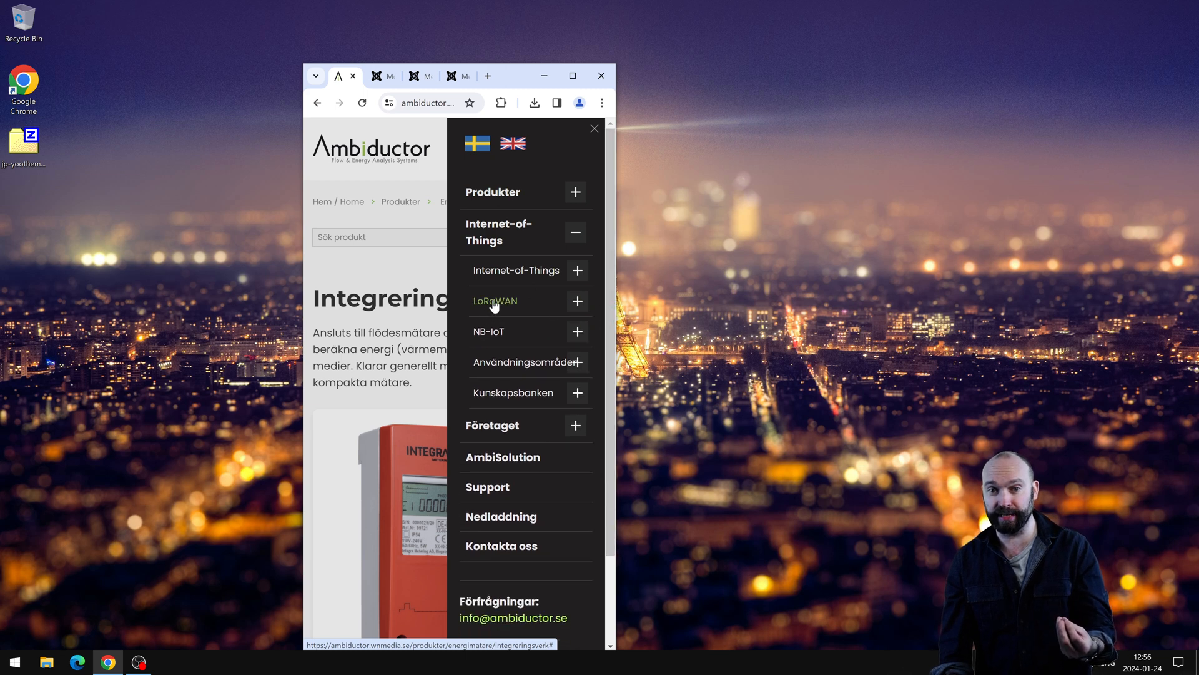
click(577, 305)
click(567, 309)
click(508, 308)
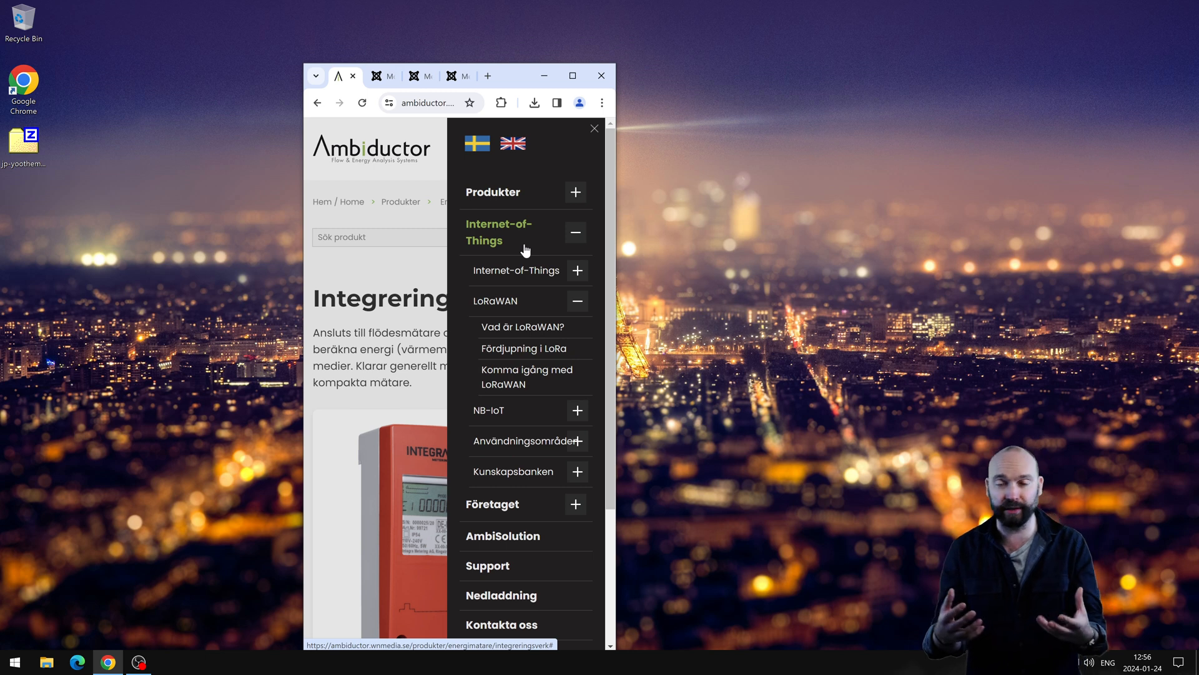
Expand Produkter and Energimätare, open the Energimätare page through its label, and check its active item in the reopened mobile menu.
click(561, 194)
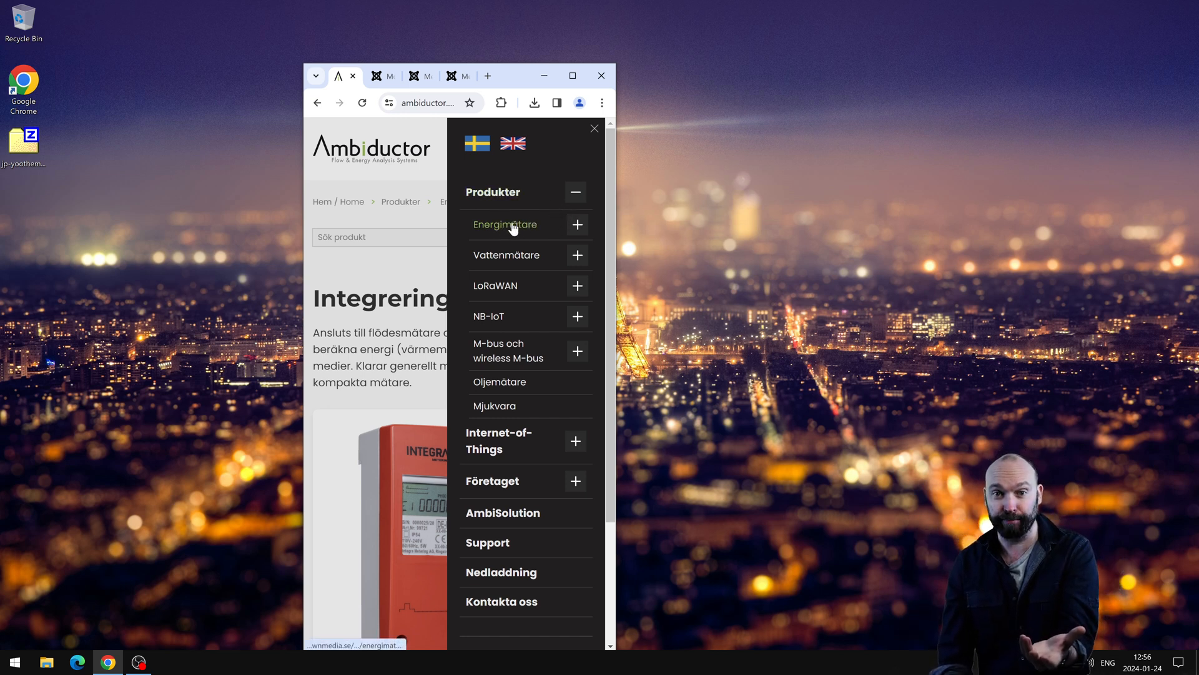
click(578, 225)
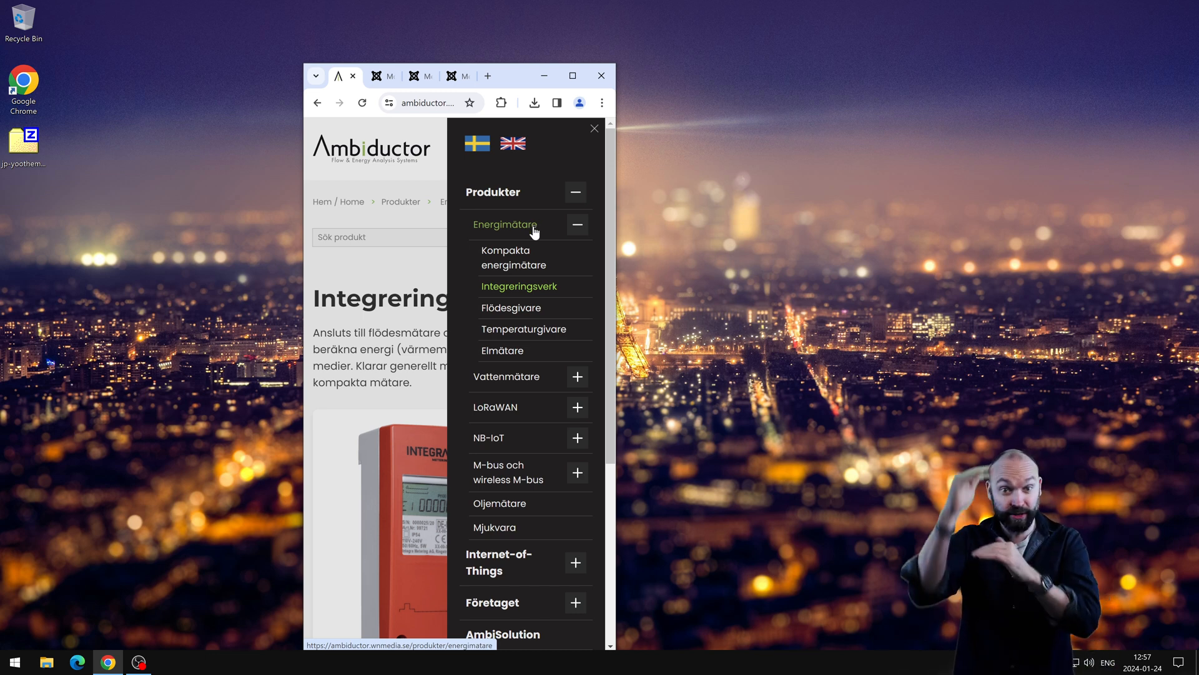
click(498, 232)
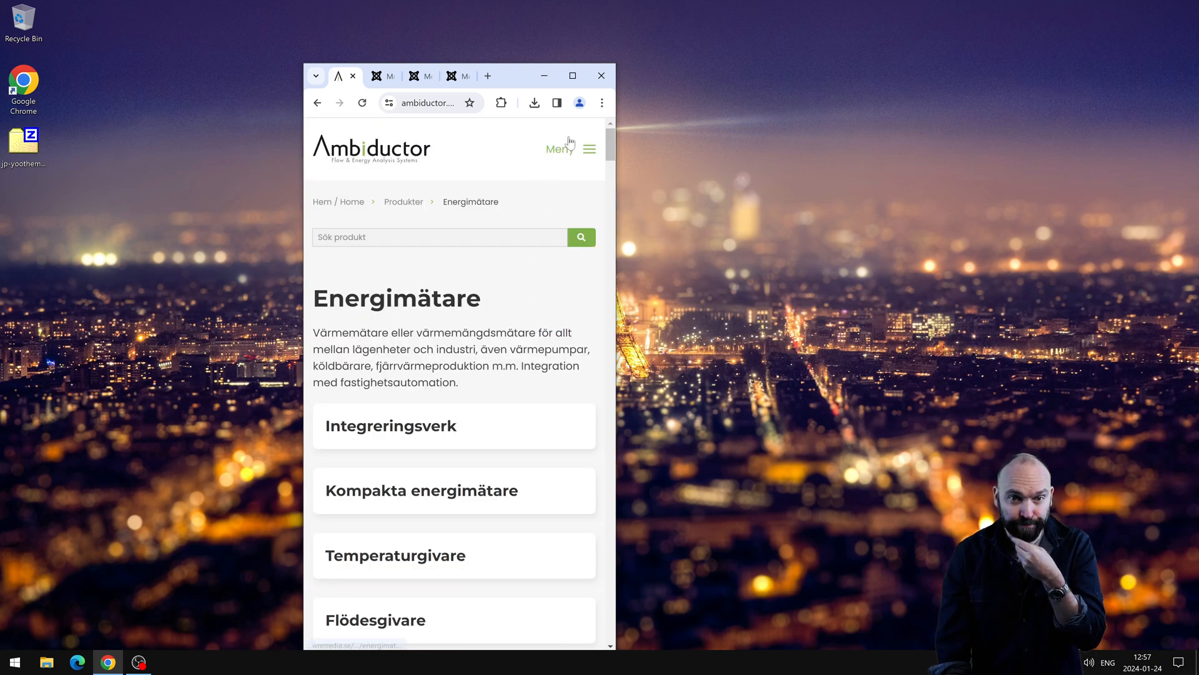
click(569, 143)
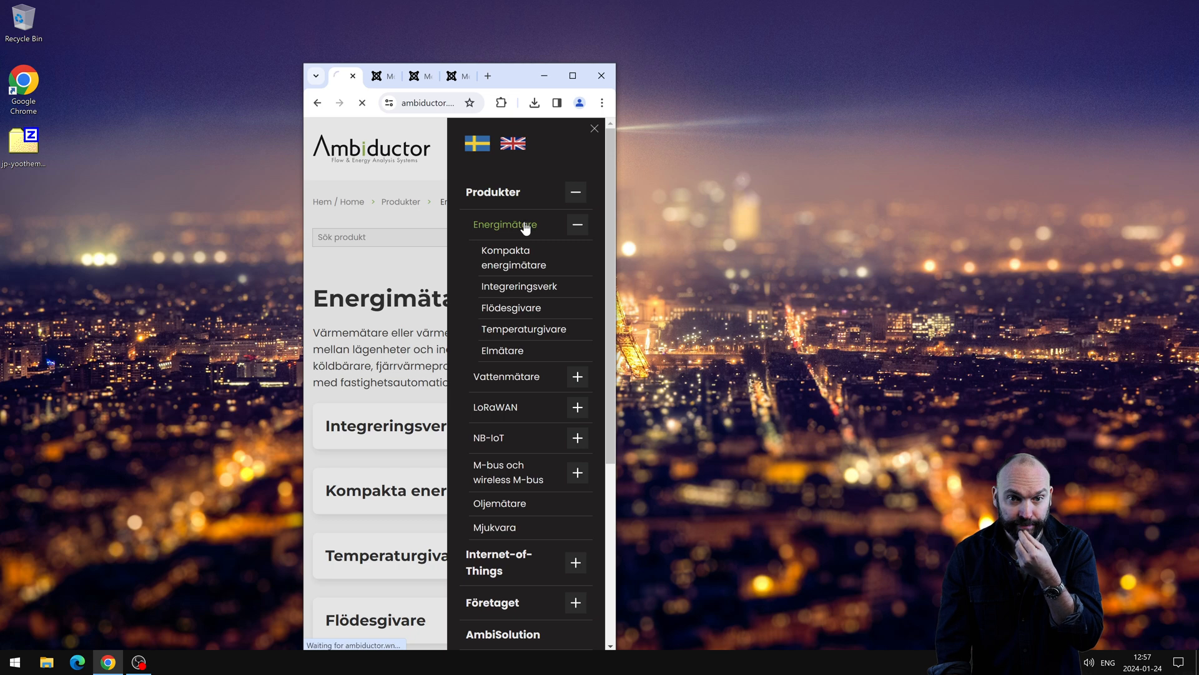
click(559, 154)
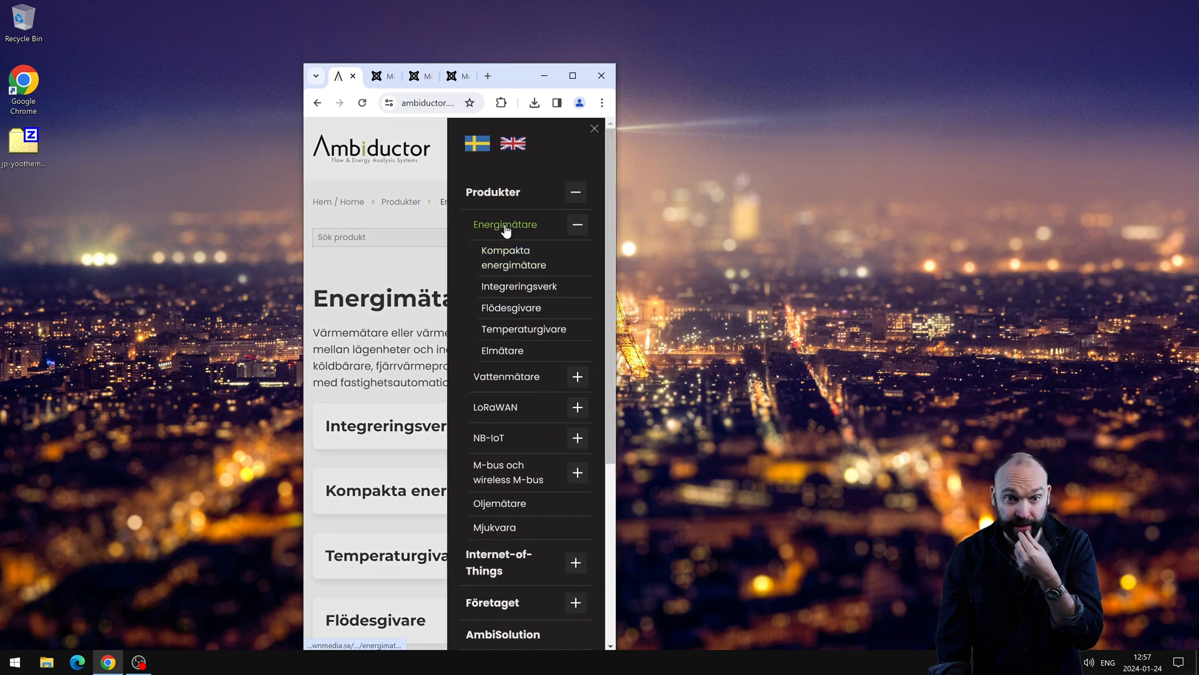
Open the Vattenmätare page from the mobile menu, reopen the menu there, and test toggling the Produkter submenu.
click(578, 226)
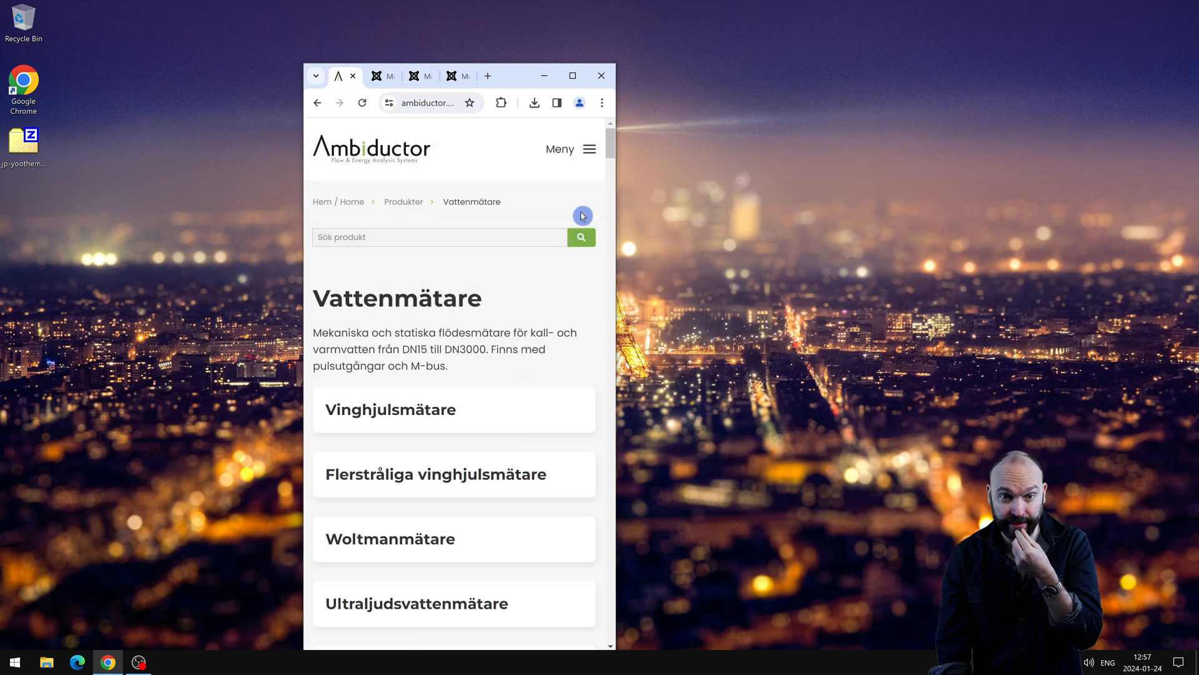
click(561, 148)
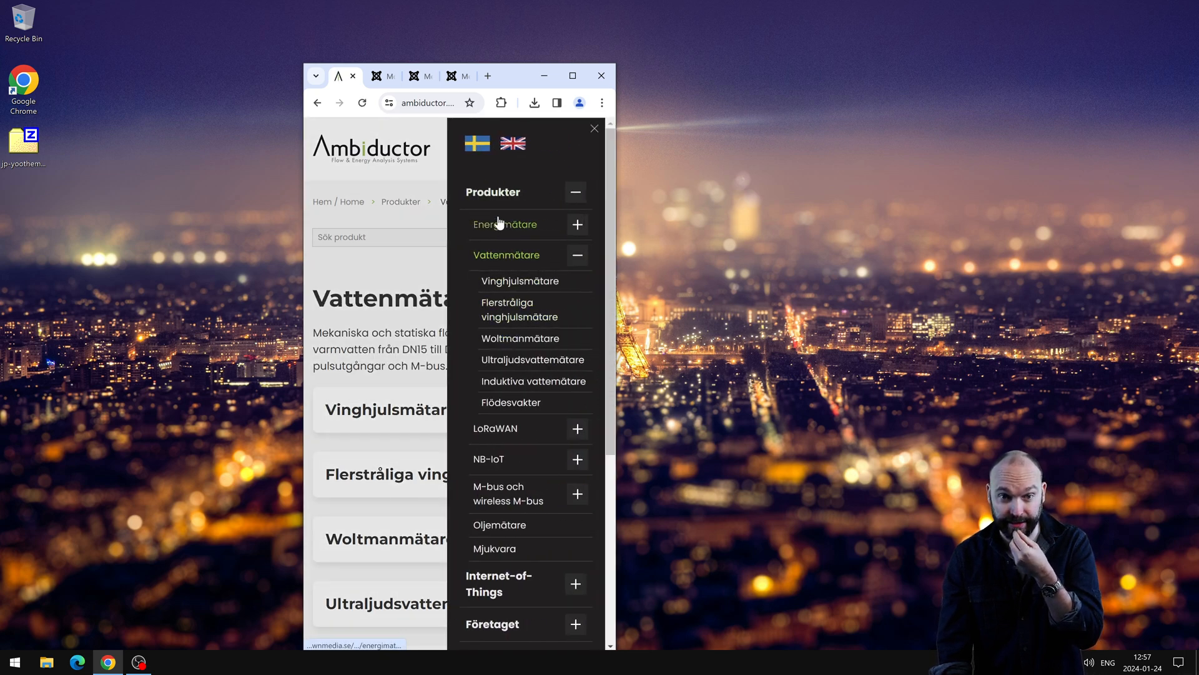
click(576, 194)
click(516, 196)
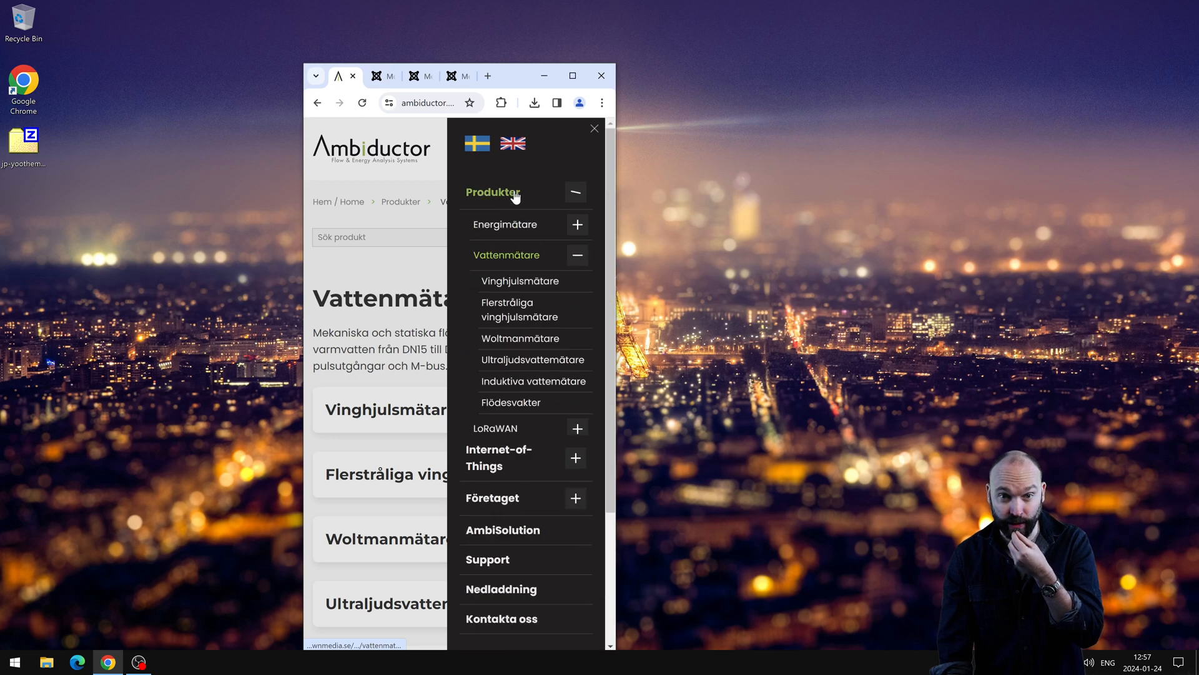
click(516, 196)
Test repeatedly toggling the top-level Internet-of-Things submenu through its text label and the row beside it.
click(493, 230)
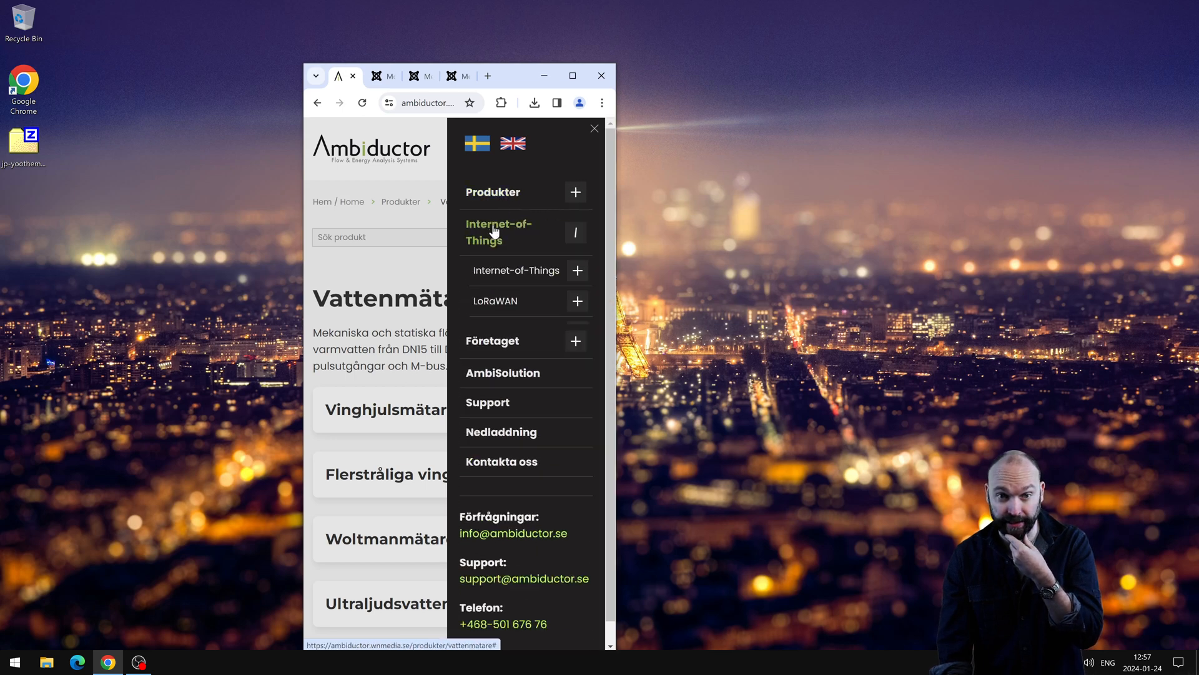
click(495, 230)
click(496, 231)
click(496, 231)
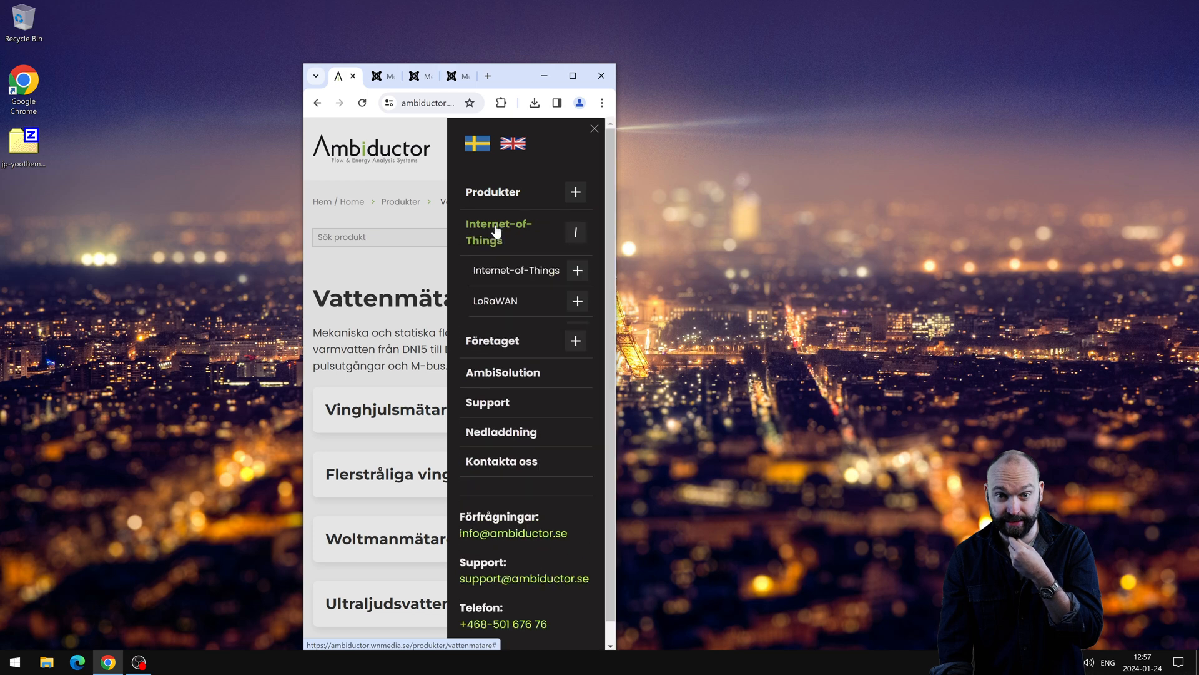
click(496, 232)
click(498, 235)
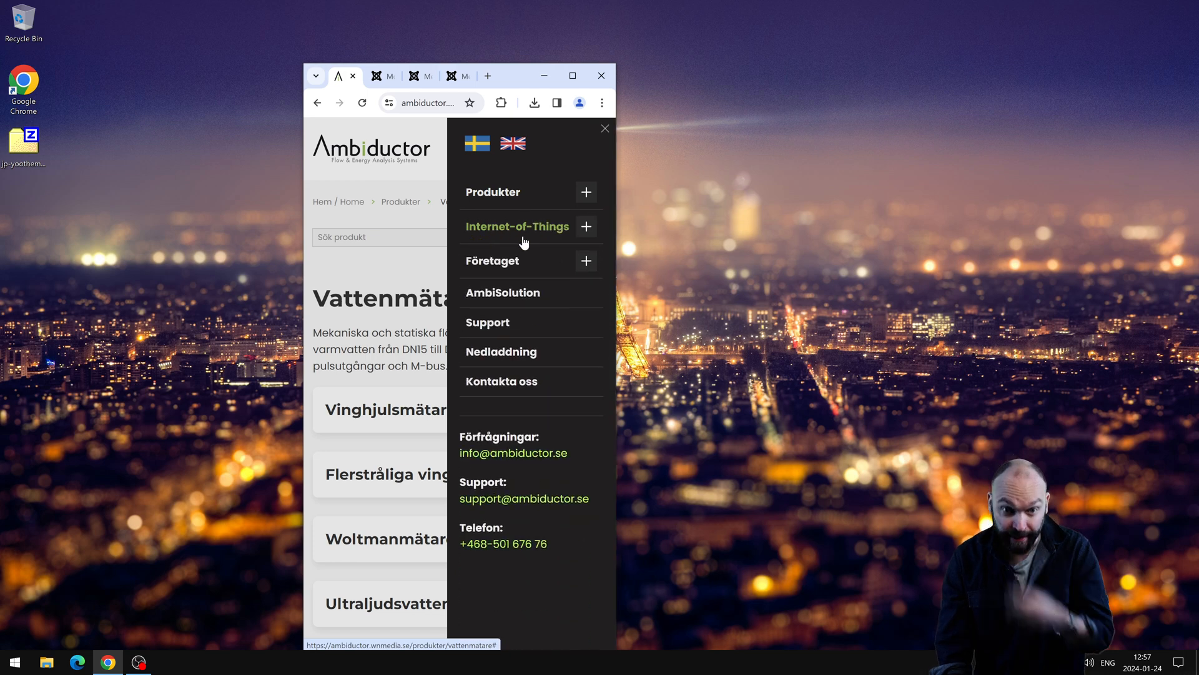
click(558, 235)
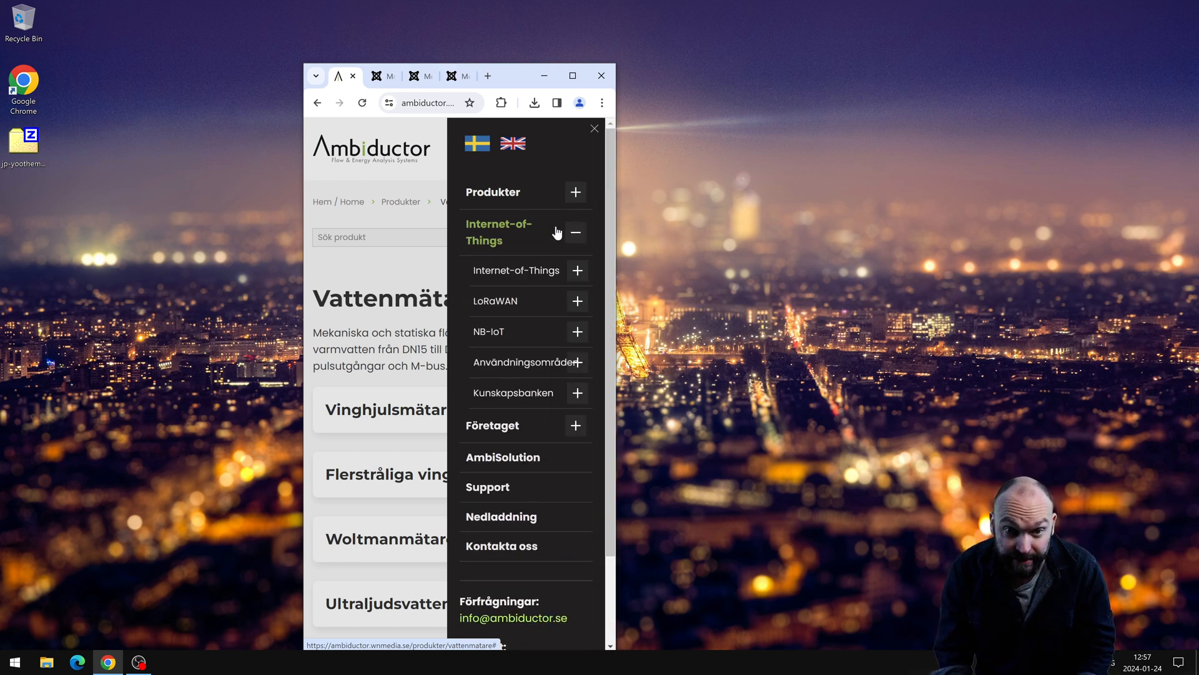
click(506, 229)
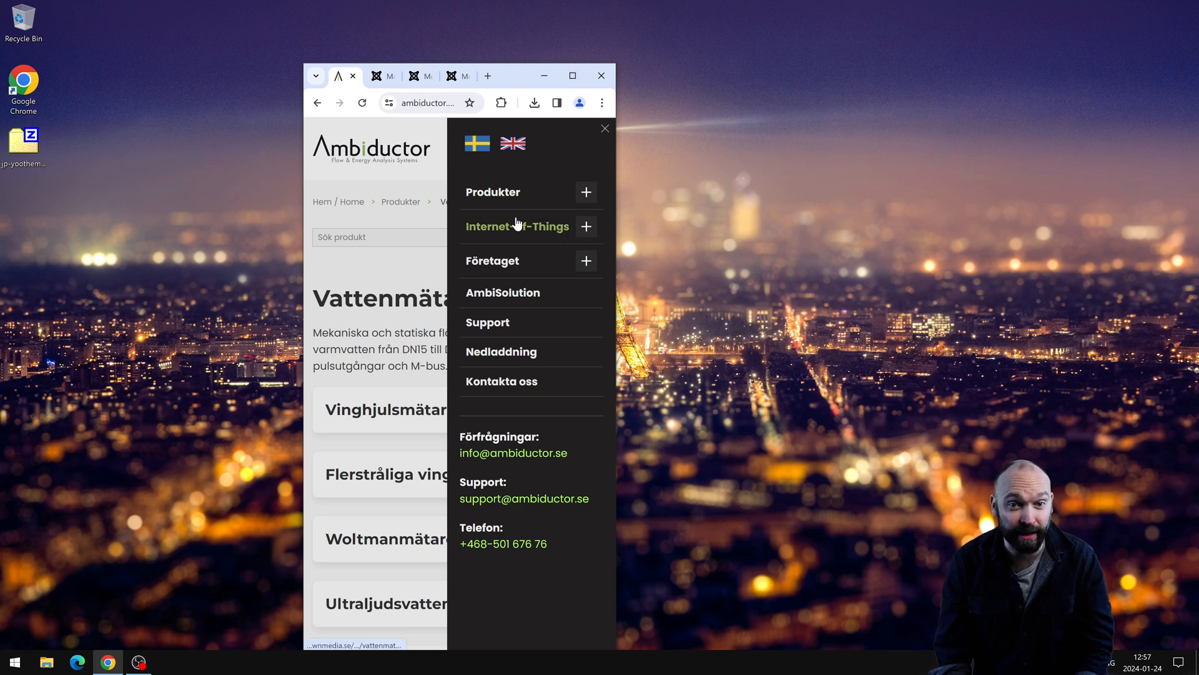
Maximize the browser window, return to the JP Yootheme Menu module editor, and edit the font size in its global settings.
click(573, 76)
click(284, 14)
scroll(316, 317, down, 2)
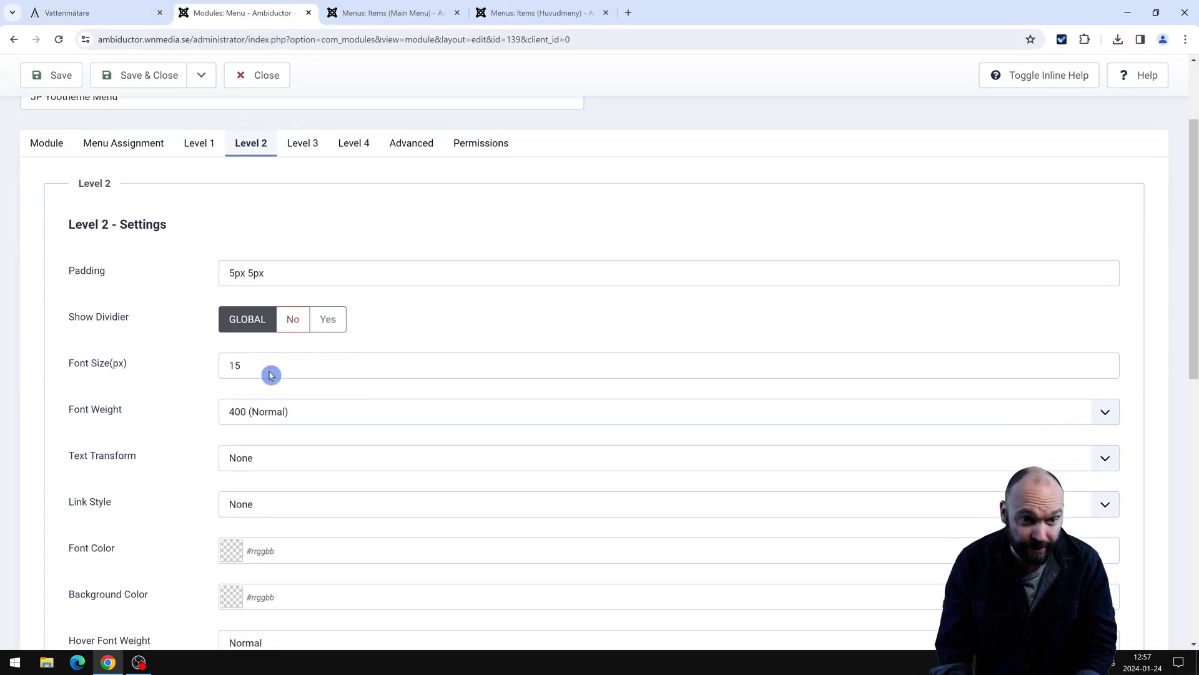
scroll(271, 373, up, 2)
click(48, 268)
scroll(118, 249, down, 1)
scroll(267, 405, down, 10)
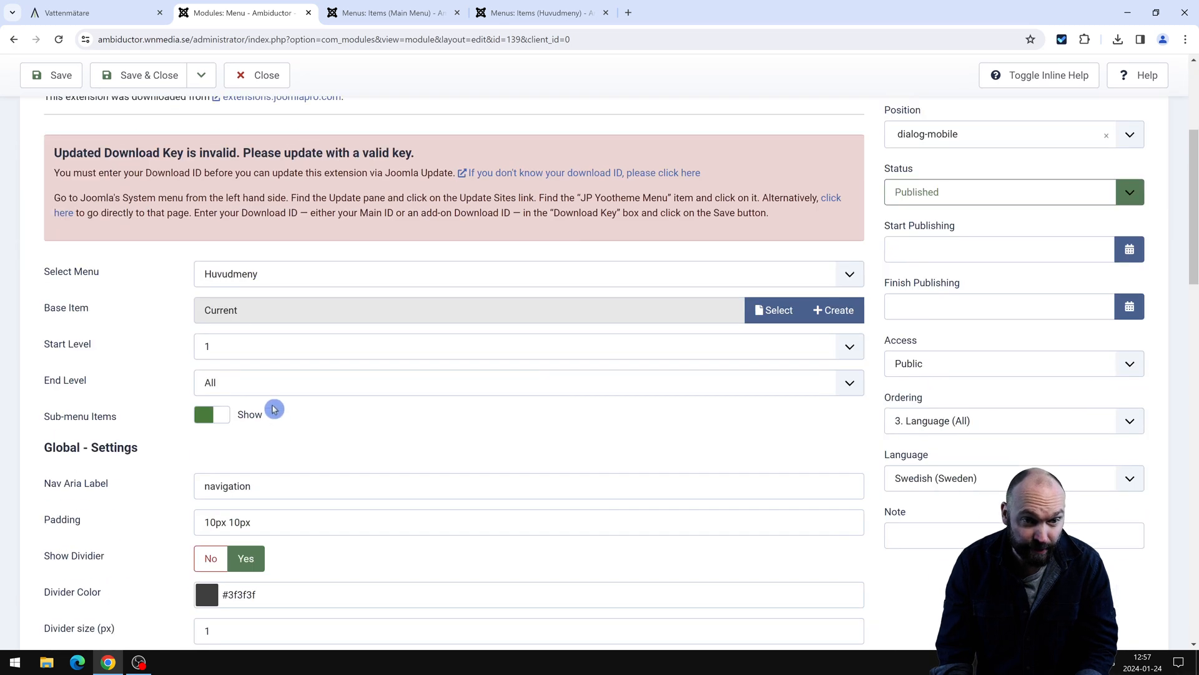
scroll(231, 315, up, 10)
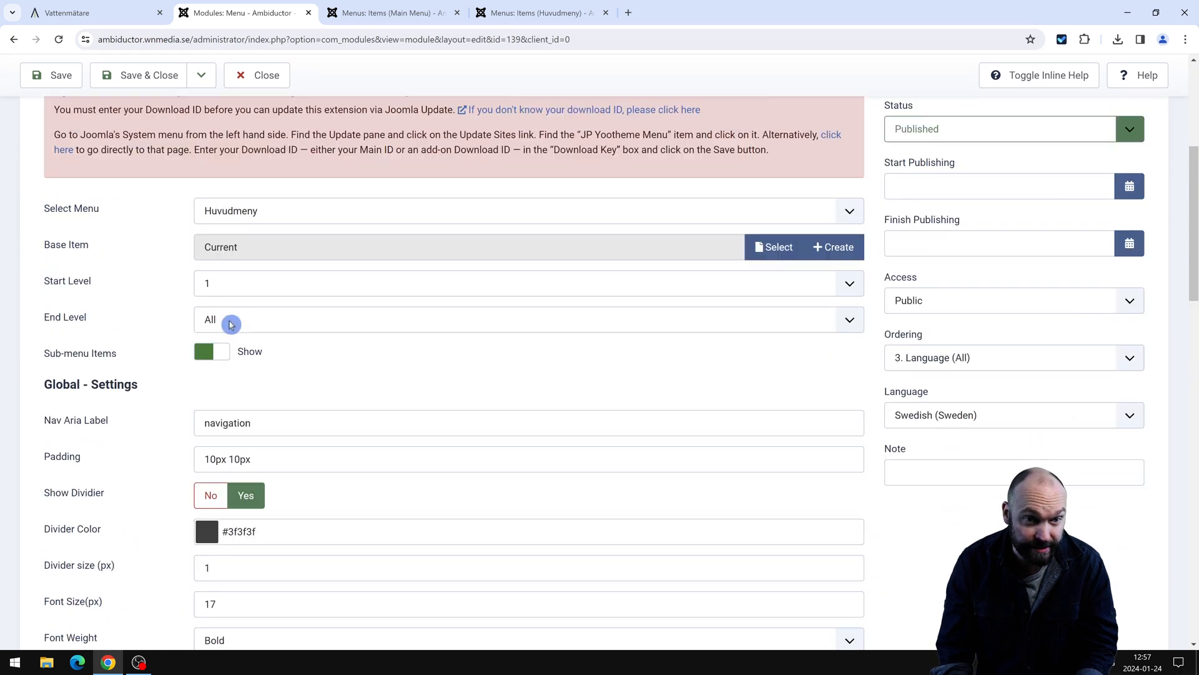
scroll(319, 535, down, 5)
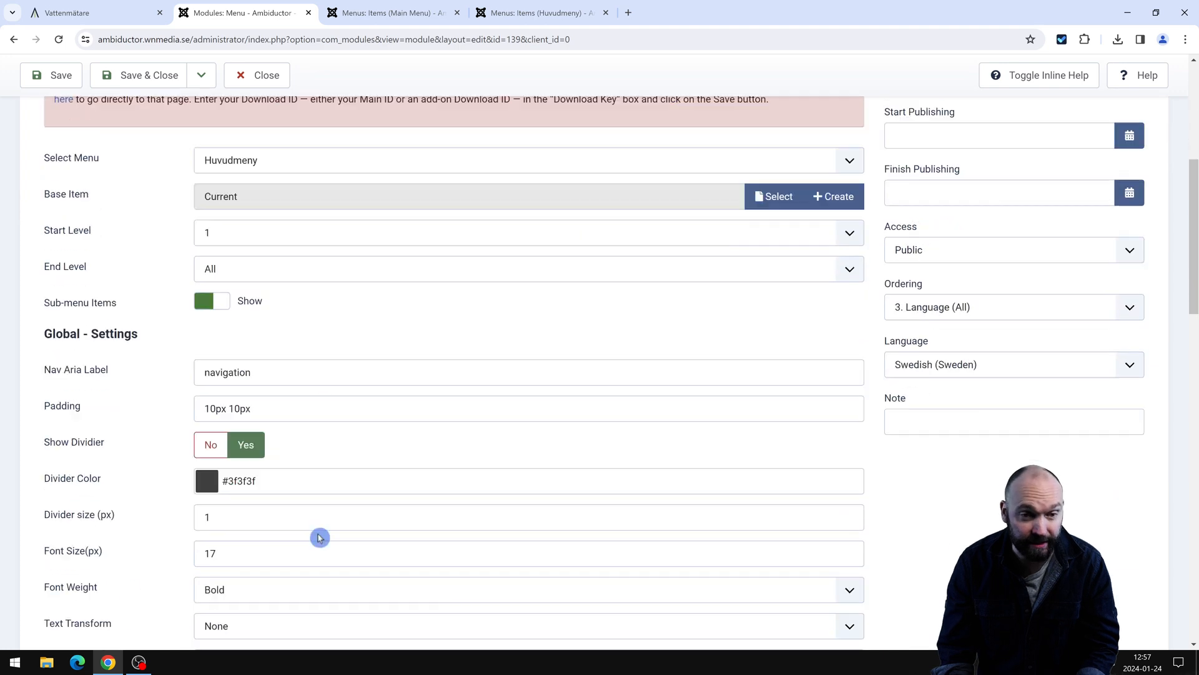
drag(216, 479, 210, 480)
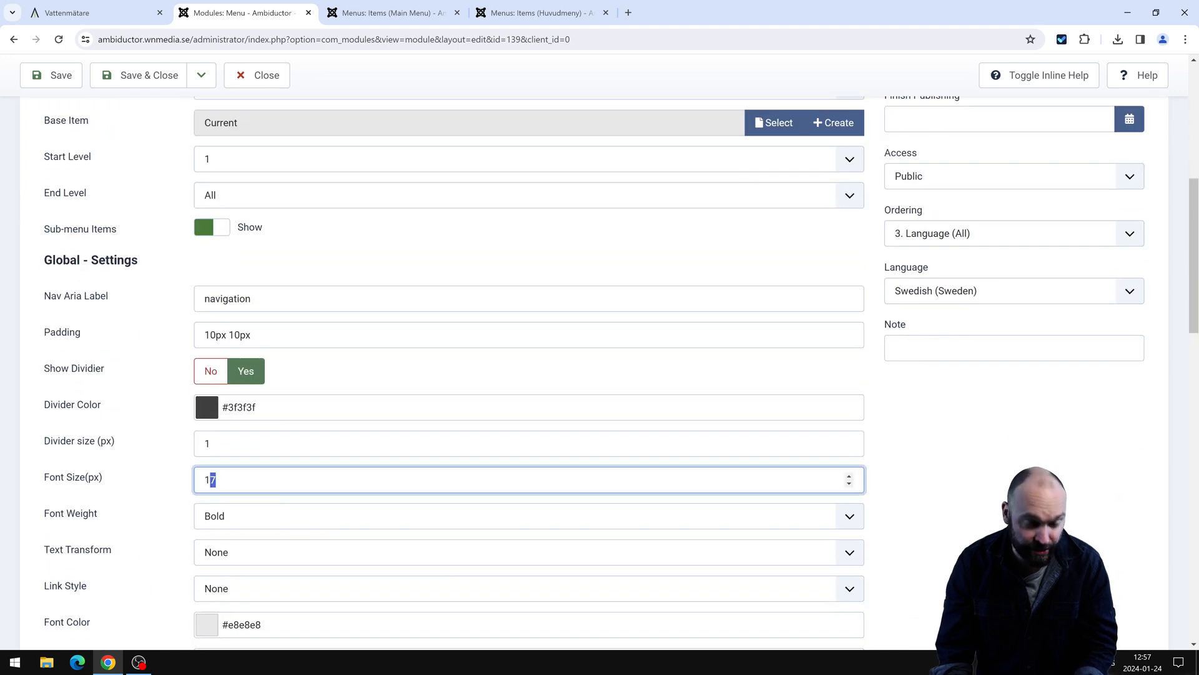
scroll(313, 231, up, 5)
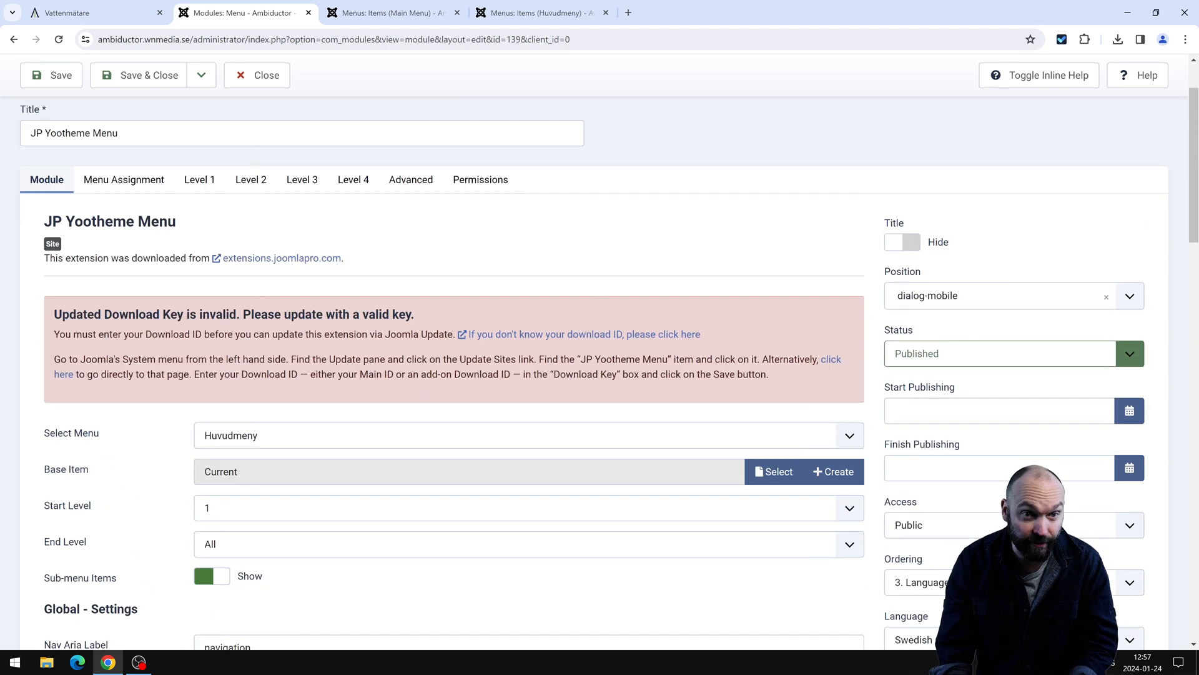
Review the Level 1 settings, edit the Level 2 font size, and save the module.
click(210, 207)
scroll(231, 256, down, 2)
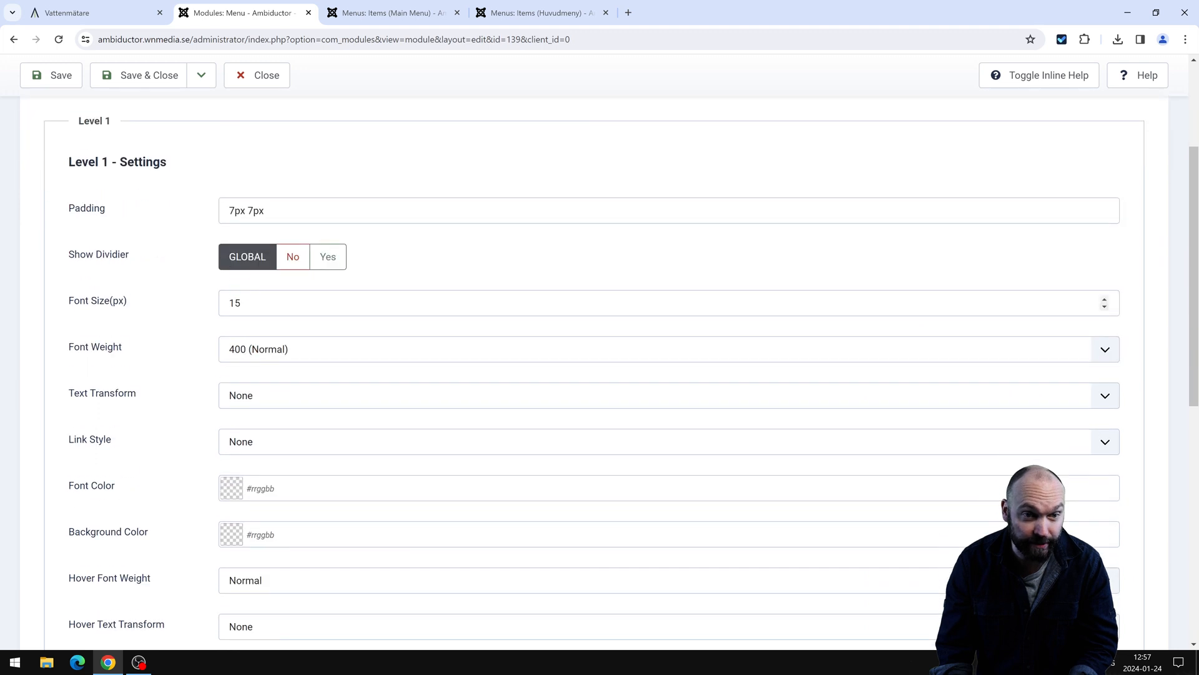
scroll(249, 293, up, 3)
click(256, 267)
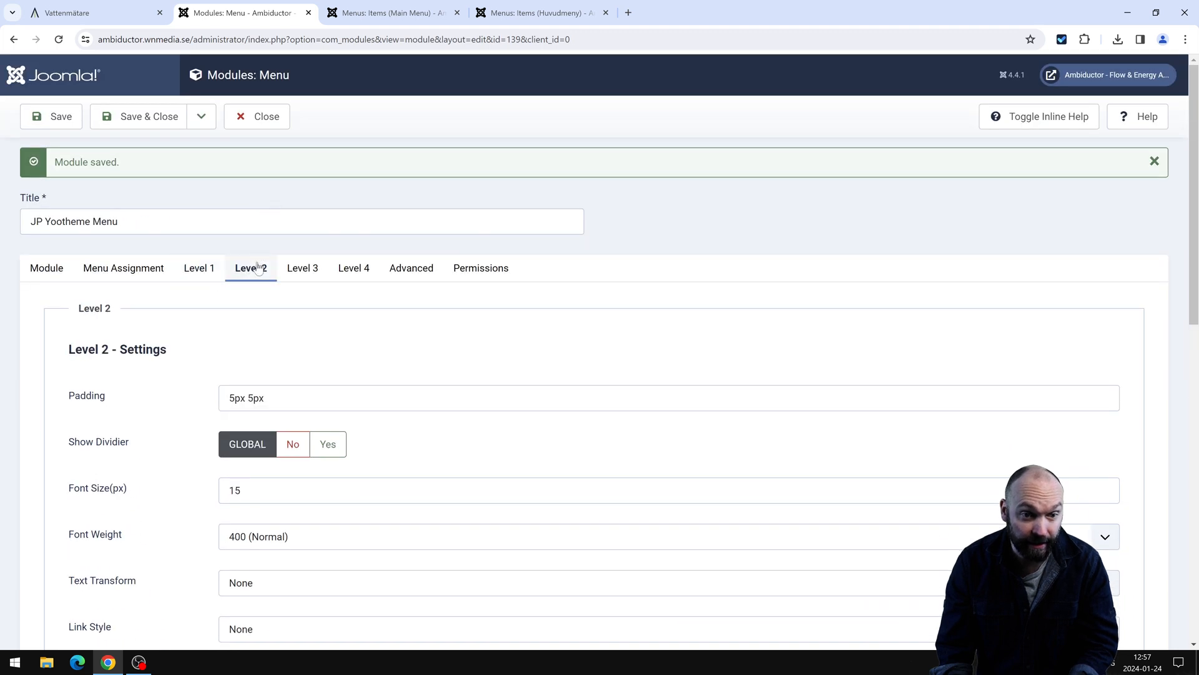
drag(247, 490, 235, 490)
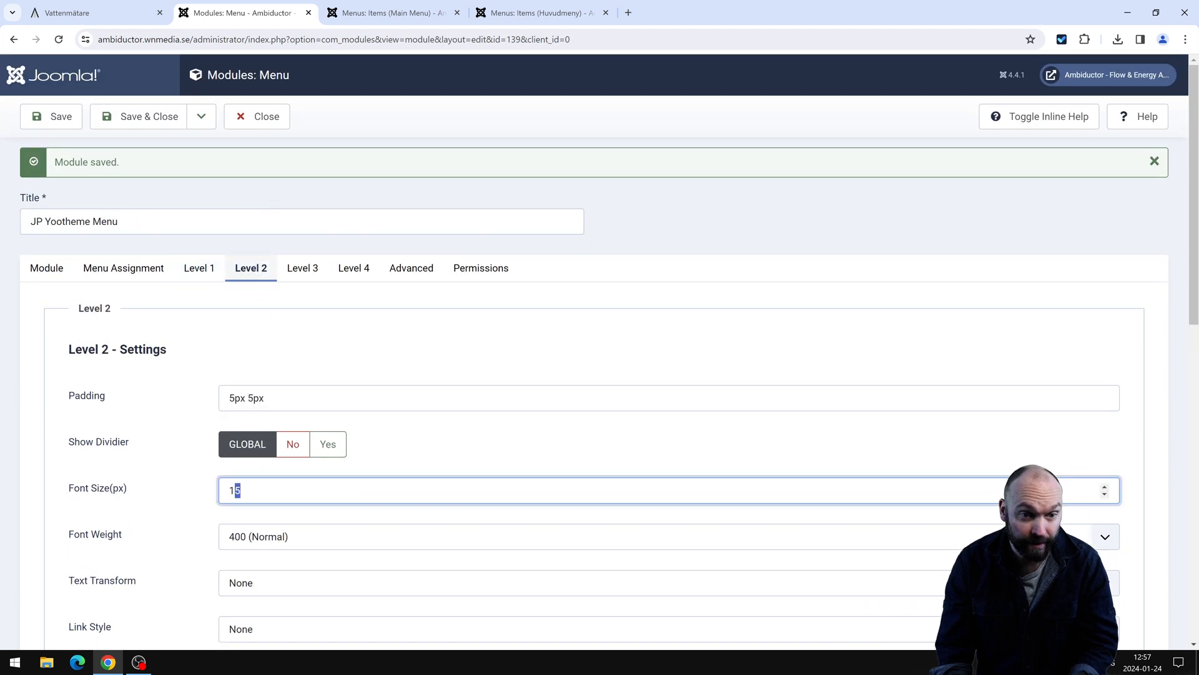
click(55, 267)
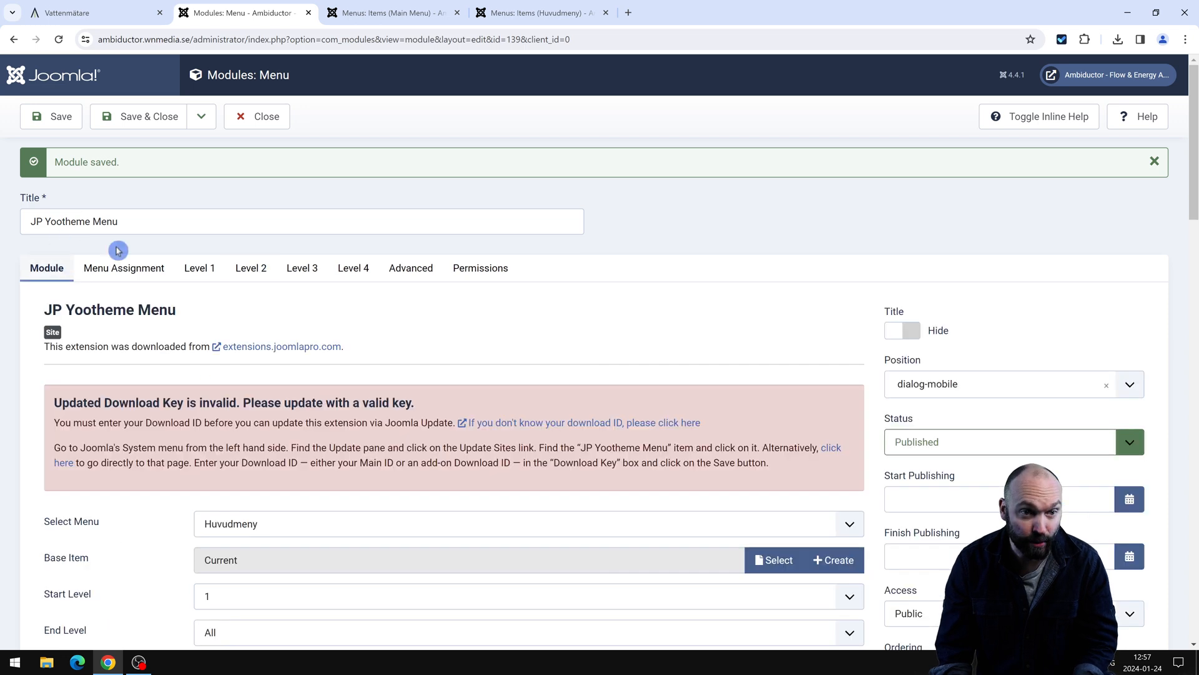
scroll(236, 313, down, 4)
scroll(235, 313, up, 4)
click(62, 125)
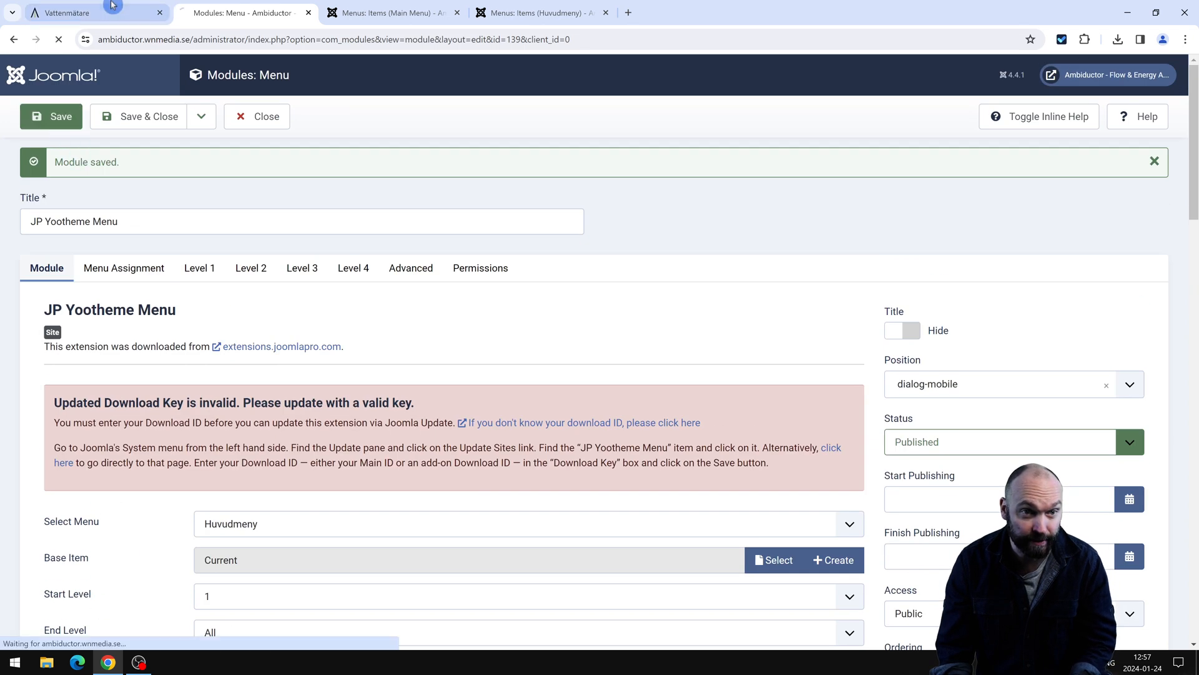
Glance at the live site, then close the JP Yootheme Menu module and return to the site modules list.
click(113, 7)
click(234, 14)
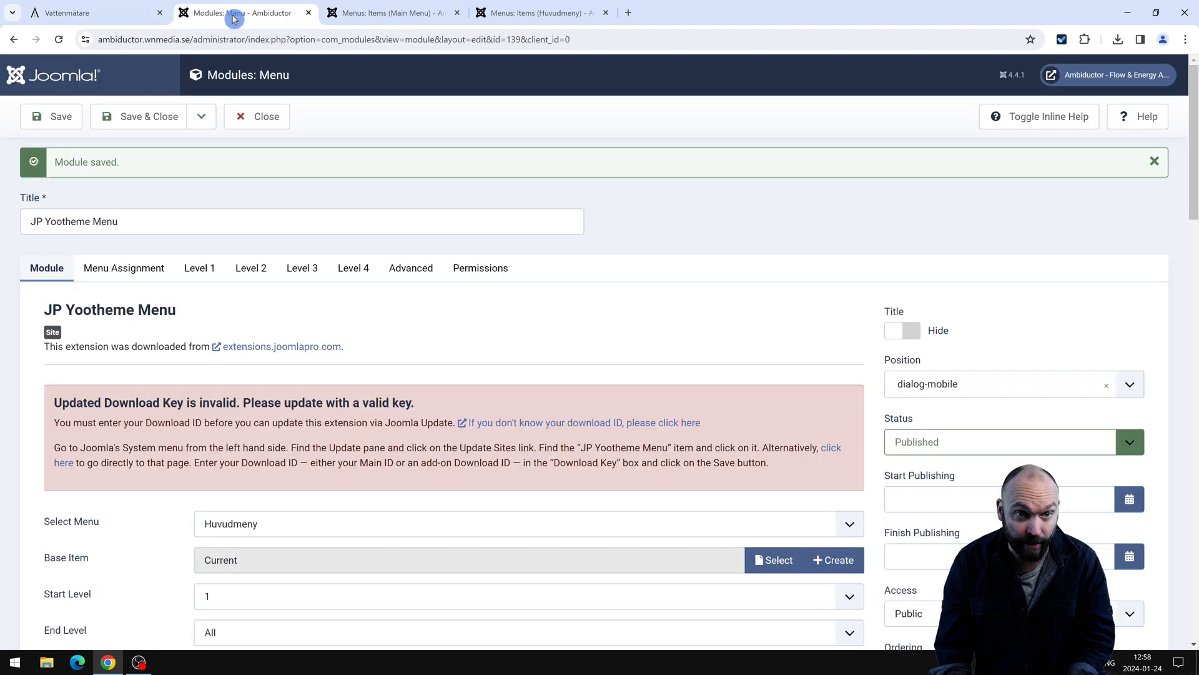
click(276, 128)
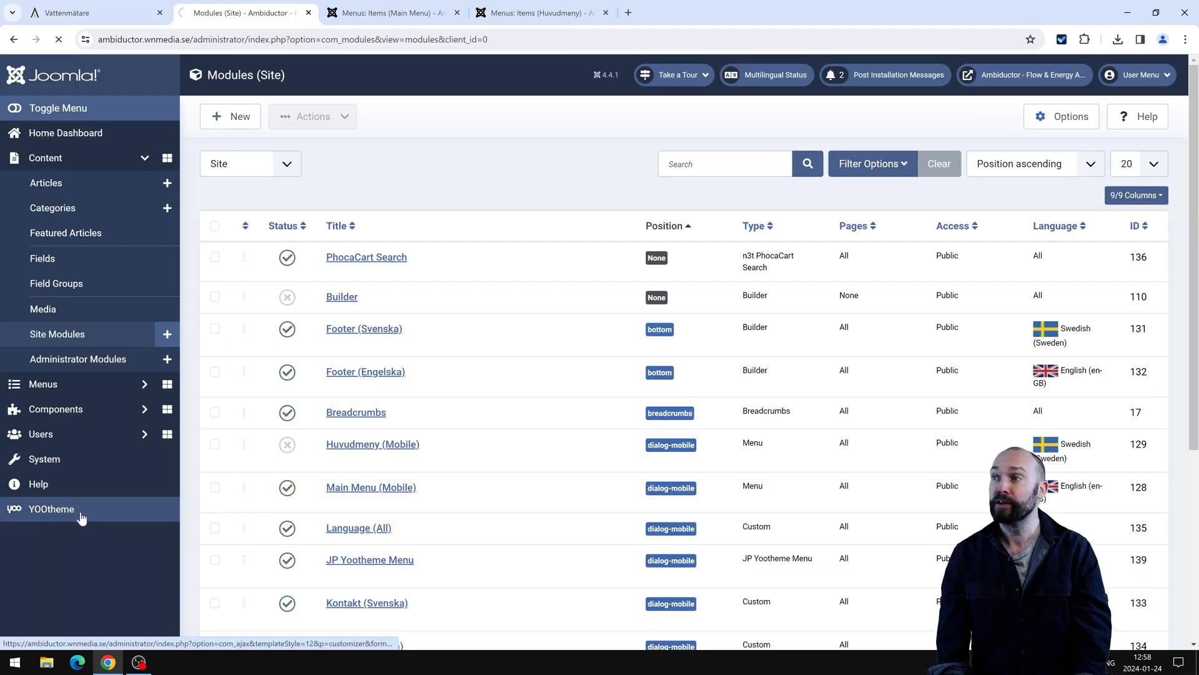
Open the Style settings of the YOOtheme website builder, preview the site at phone size, and open its mobile menu.
click(80, 513)
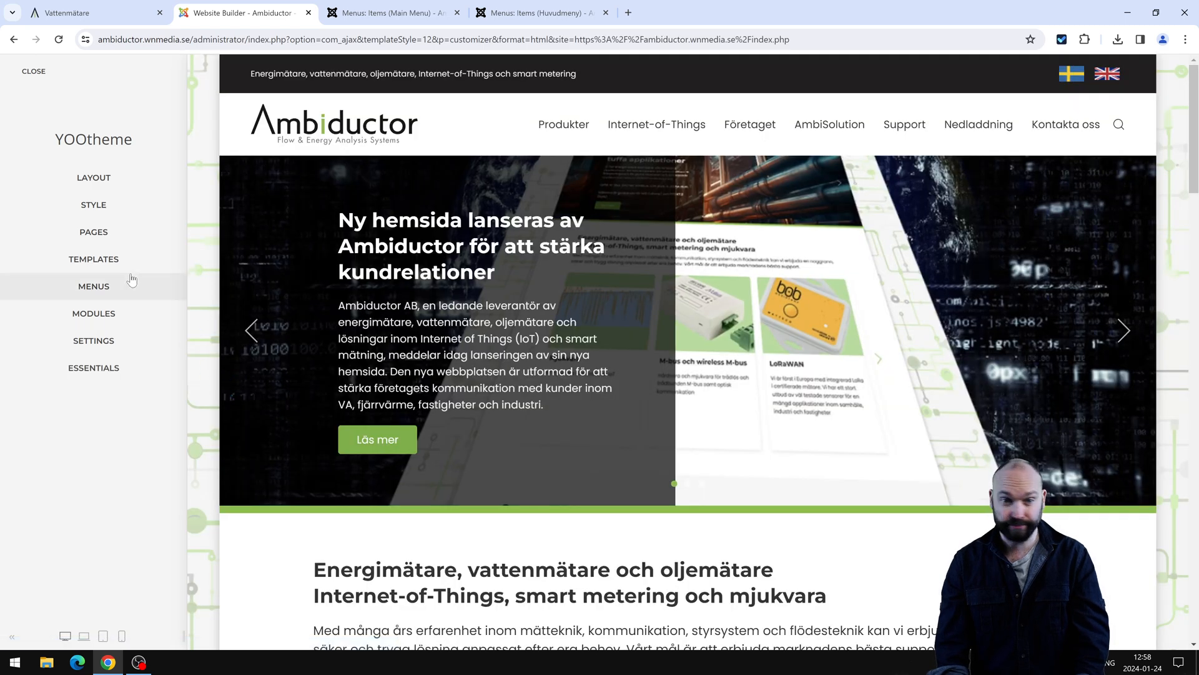
click(118, 208)
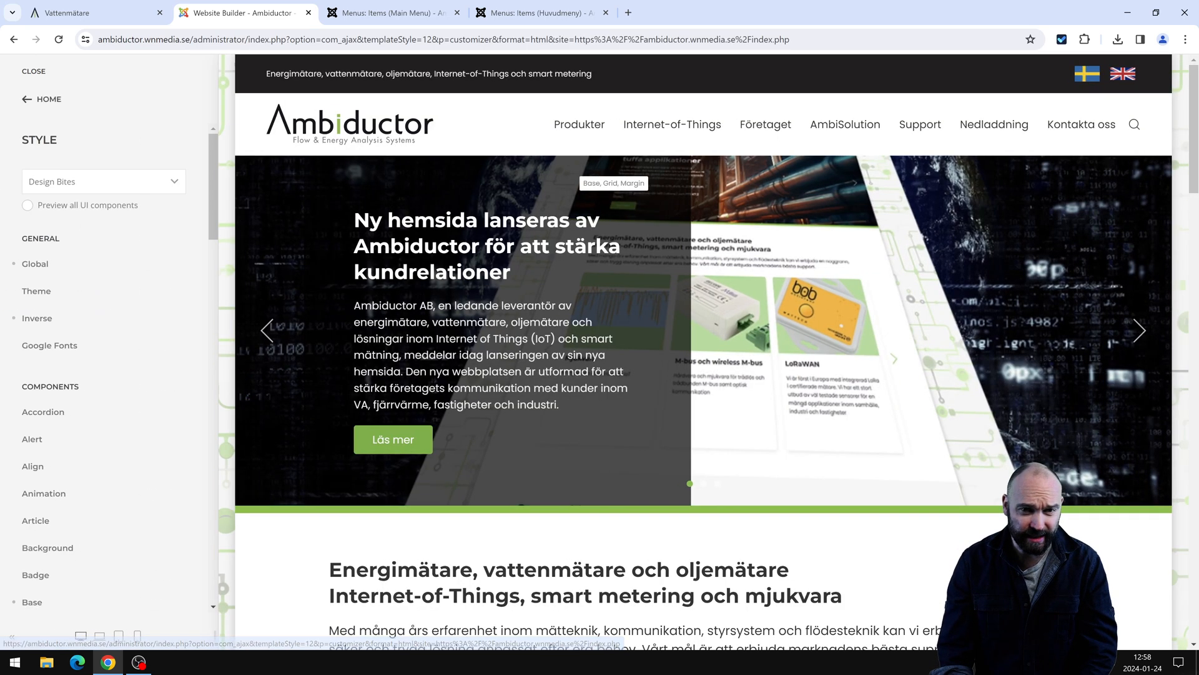
click(138, 636)
click(779, 187)
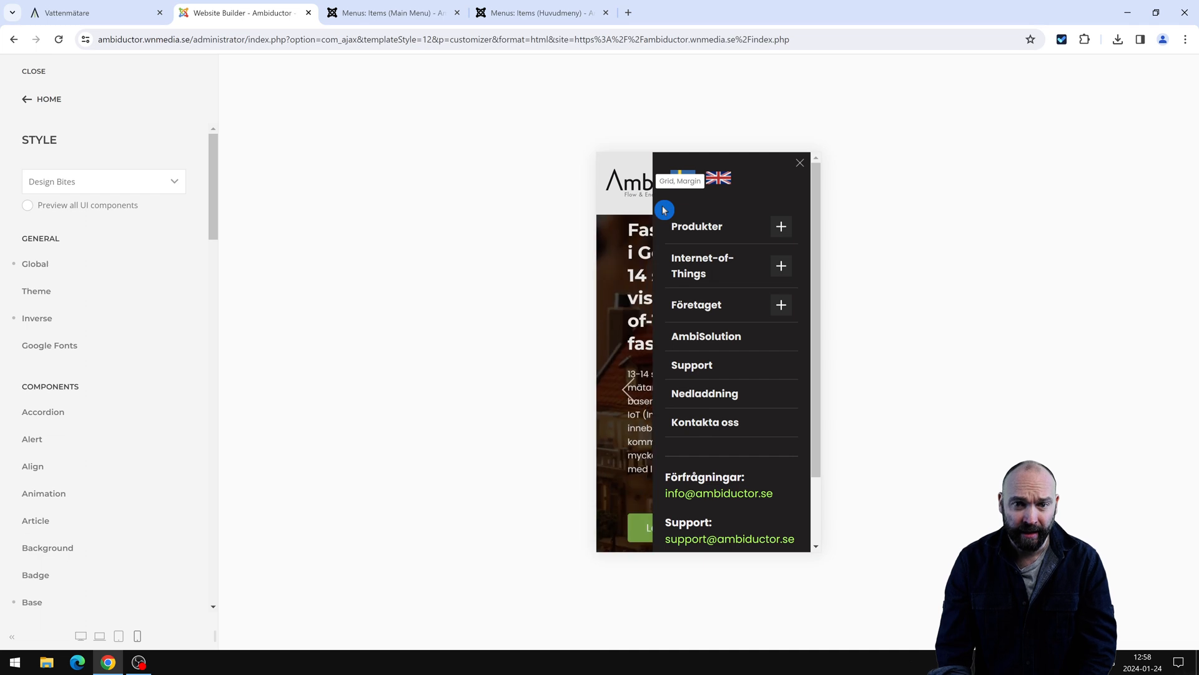
Set the Offcanvas bar's Width to 320px and its @S Width to 380px in the Style settings, and save.
scroll(62, 500, down, 15)
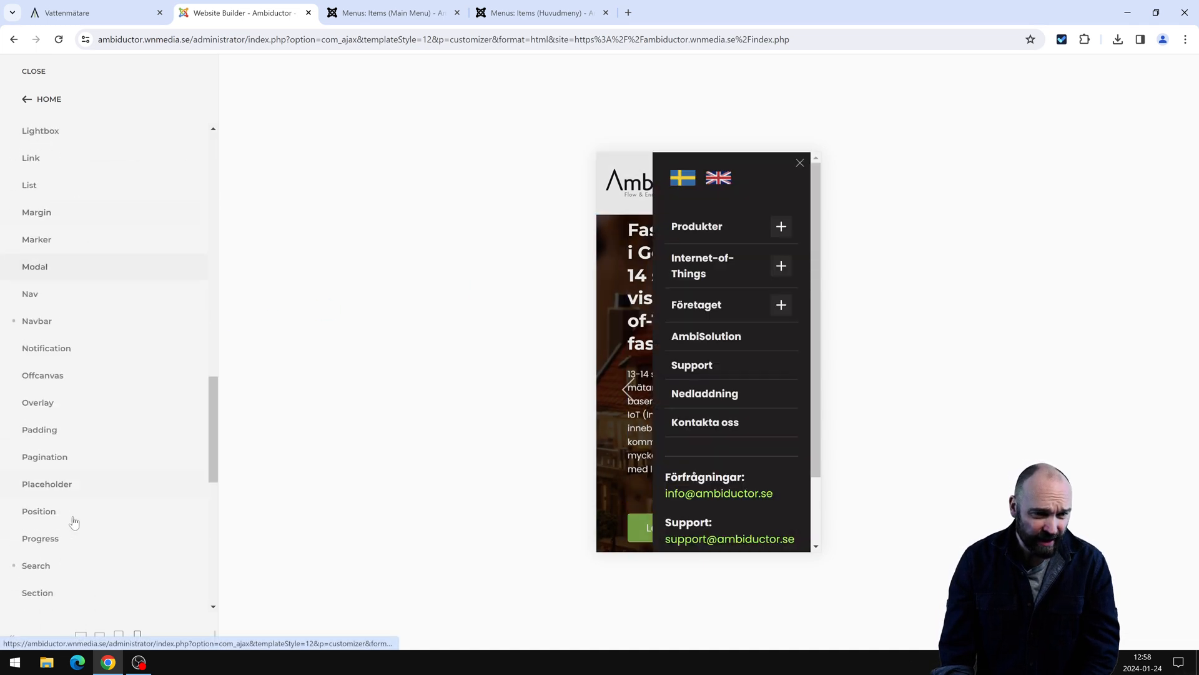
click(79, 381)
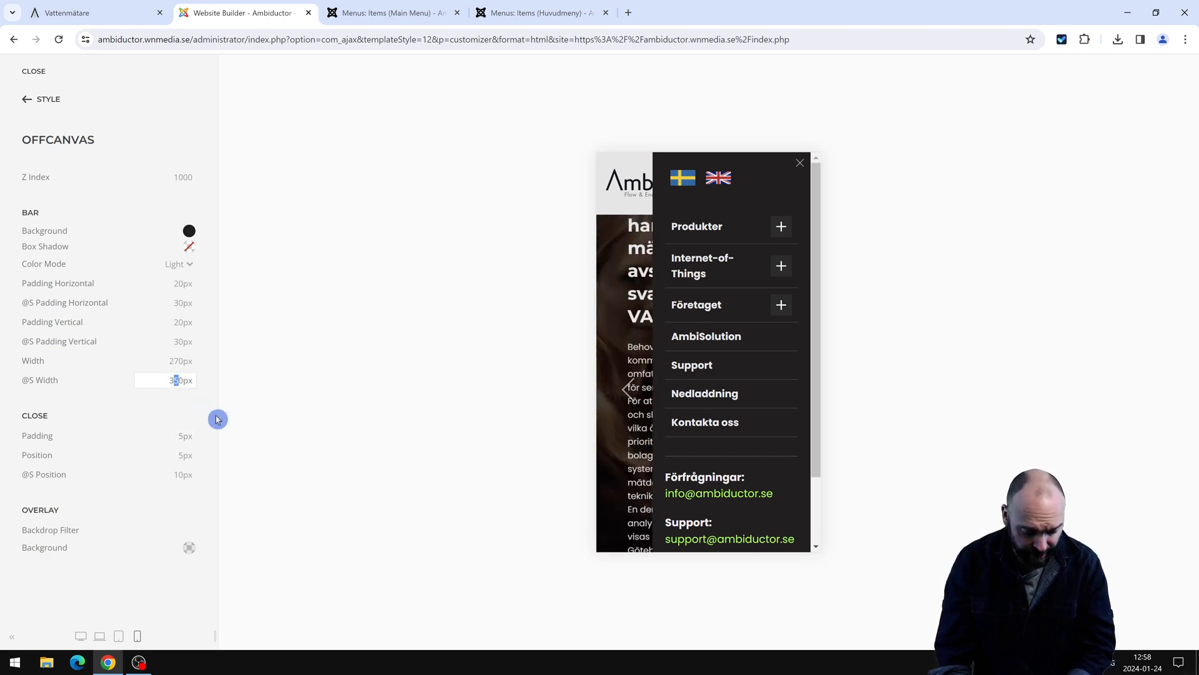
text(8)
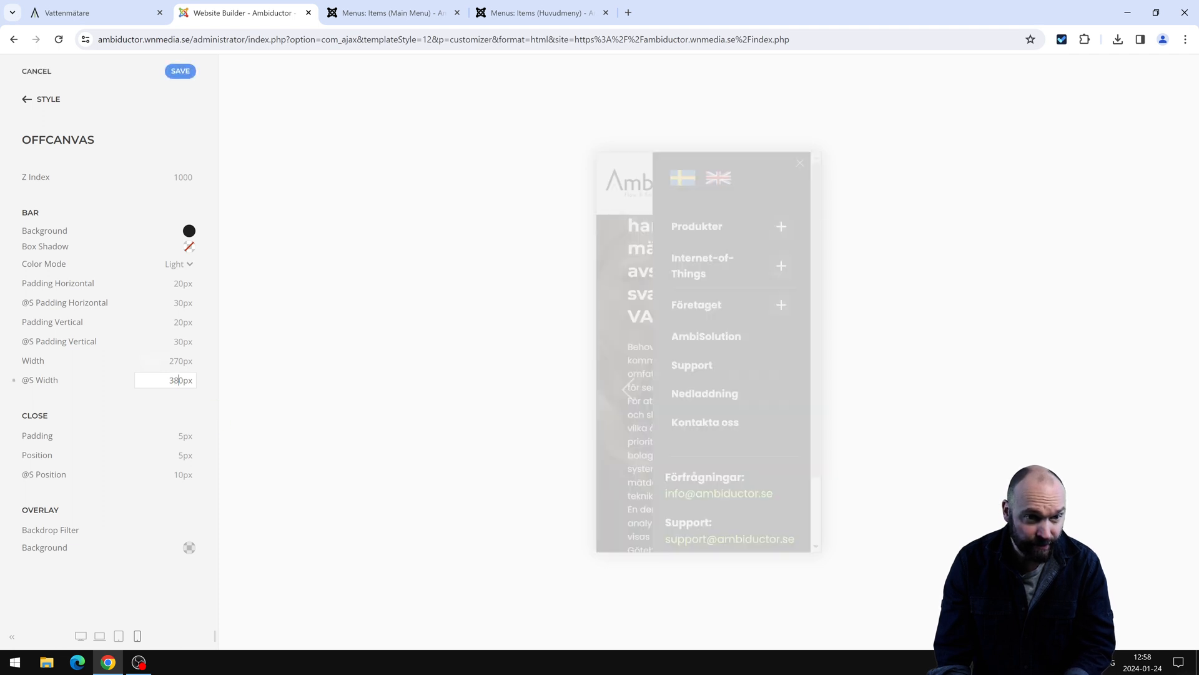
drag(173, 361, 178, 361)
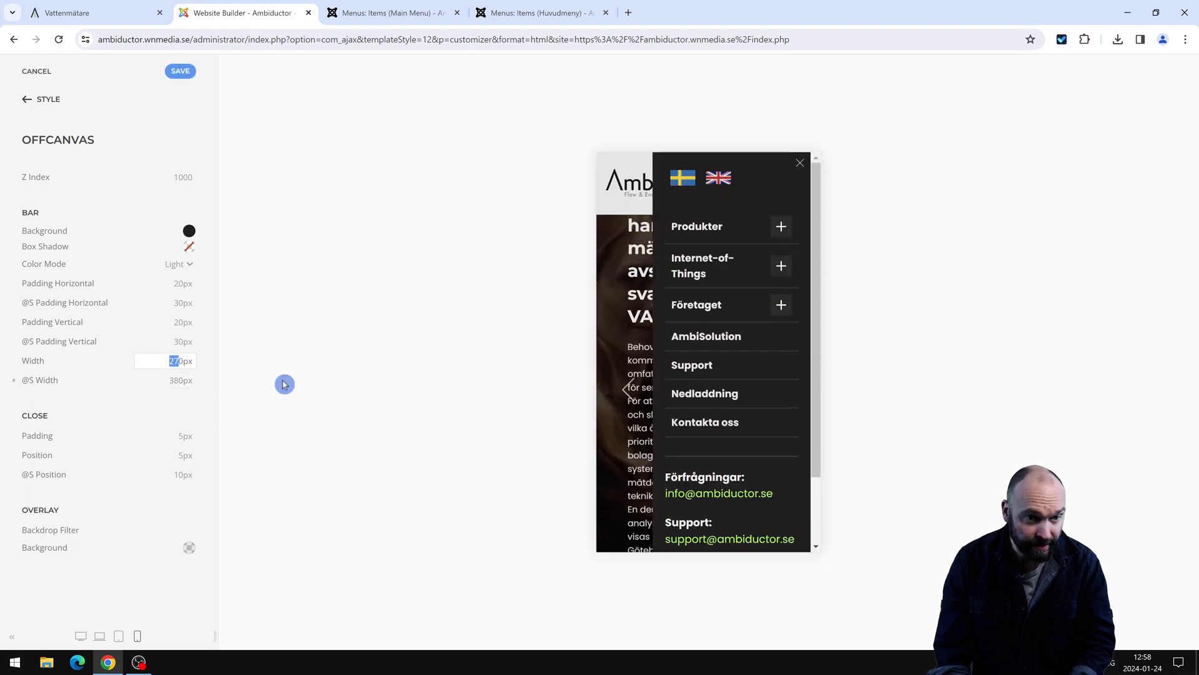
text(32)
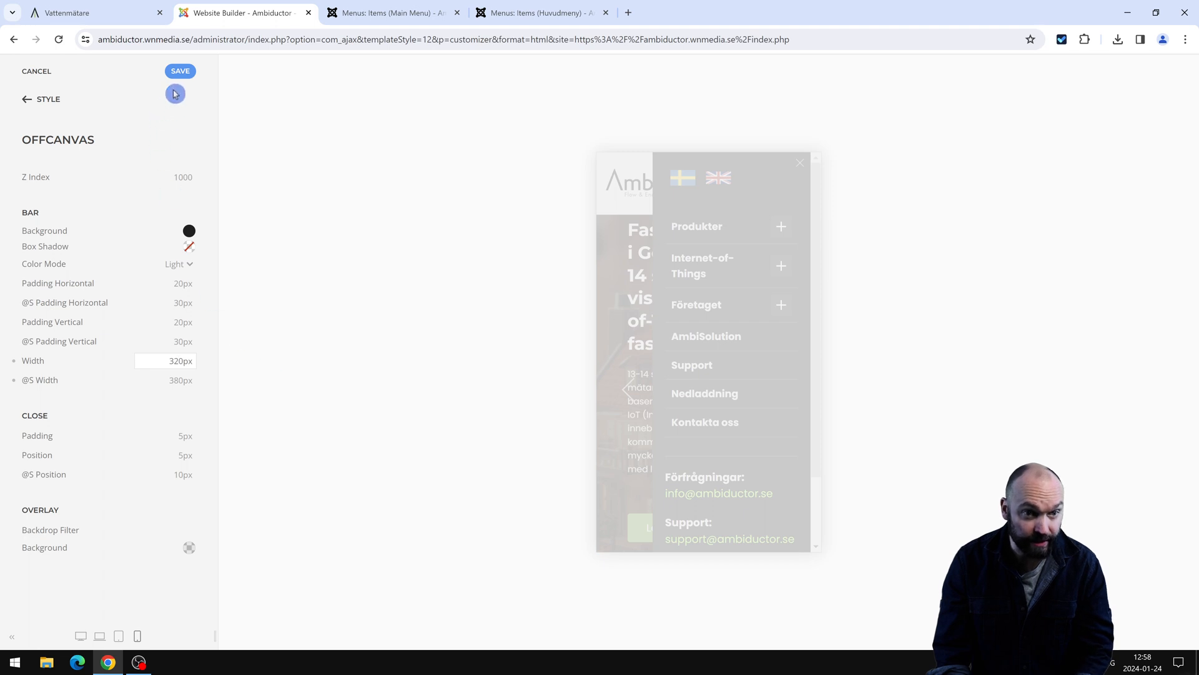
Test the wider mobile menu in the phone preview by expanding and collapsing Internet-of-Things and Produkter.
click(781, 260)
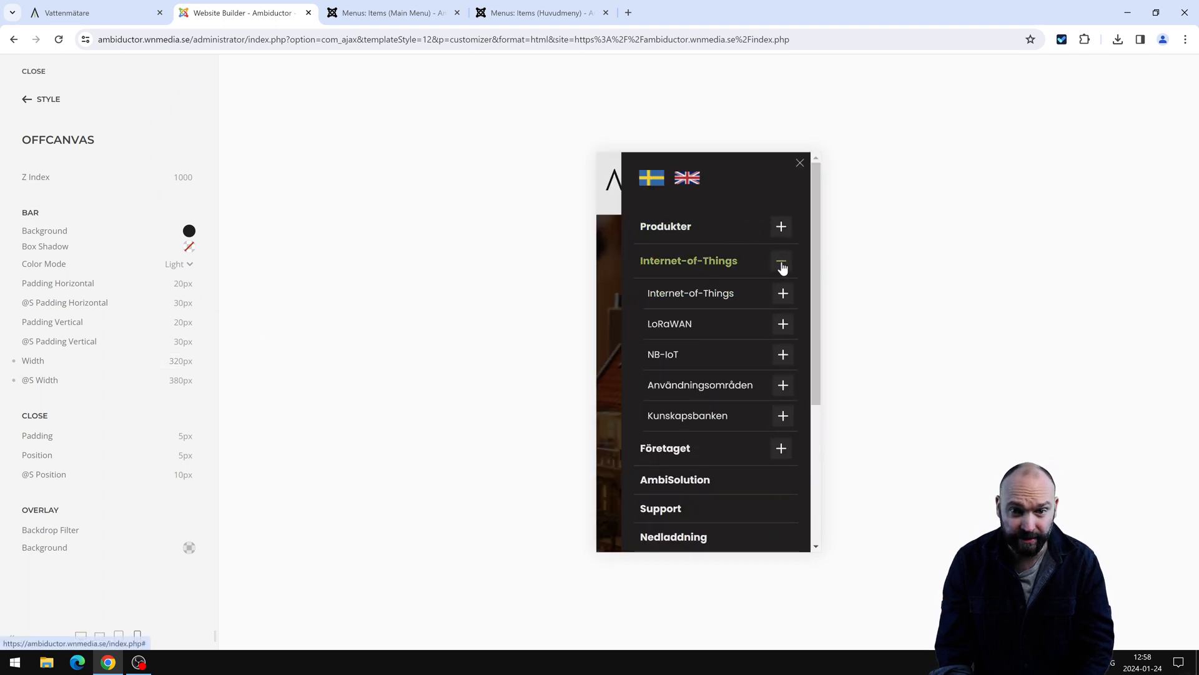
click(781, 261)
click(781, 226)
click(781, 227)
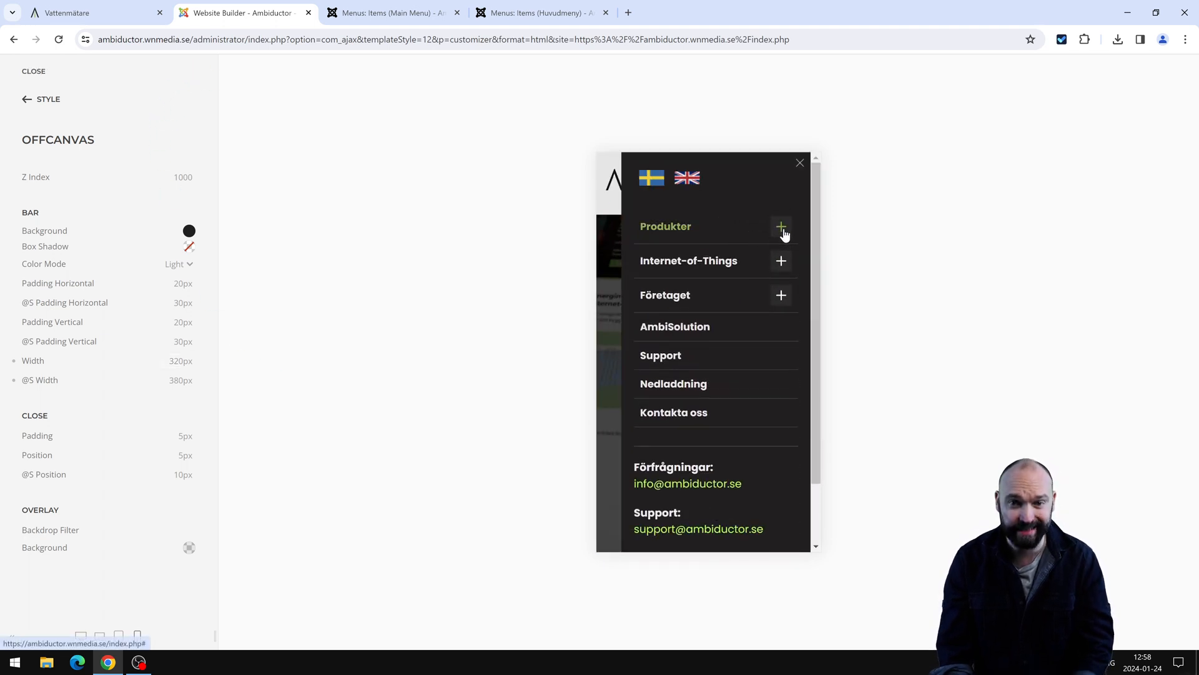
click(783, 228)
click(783, 231)
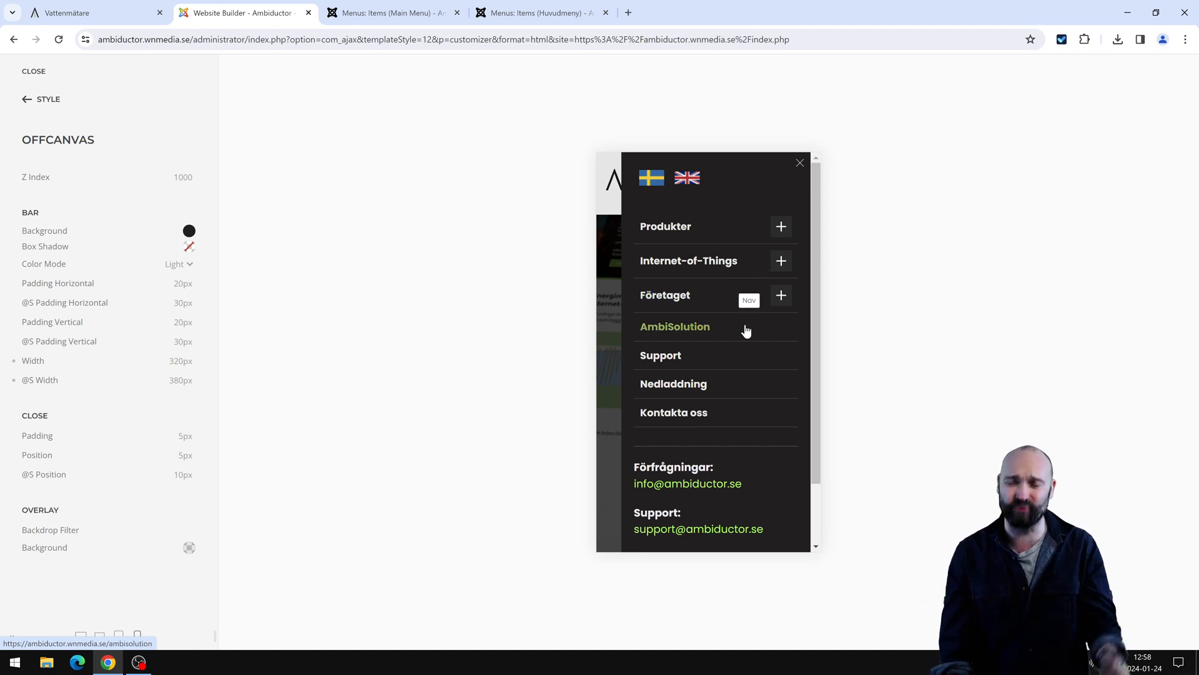
Expand Produkter in the preview, check its Energimätare and Vattenmätare submenus, and collapse it again.
click(782, 228)
click(782, 228)
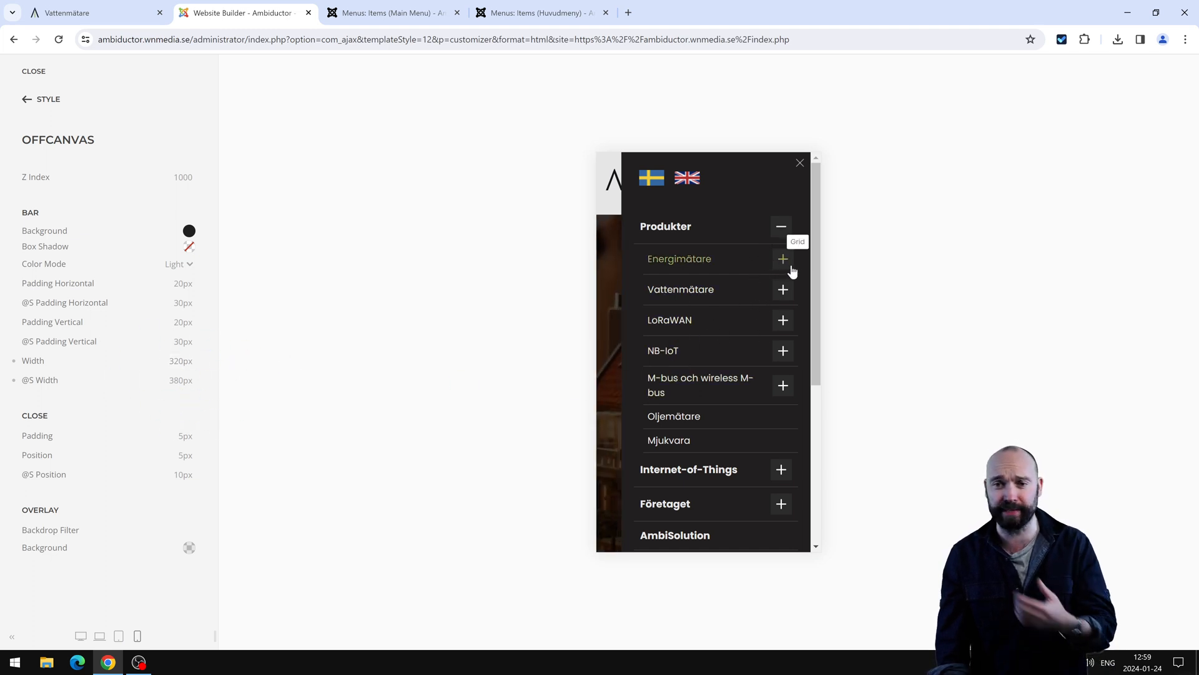
click(785, 262)
click(783, 391)
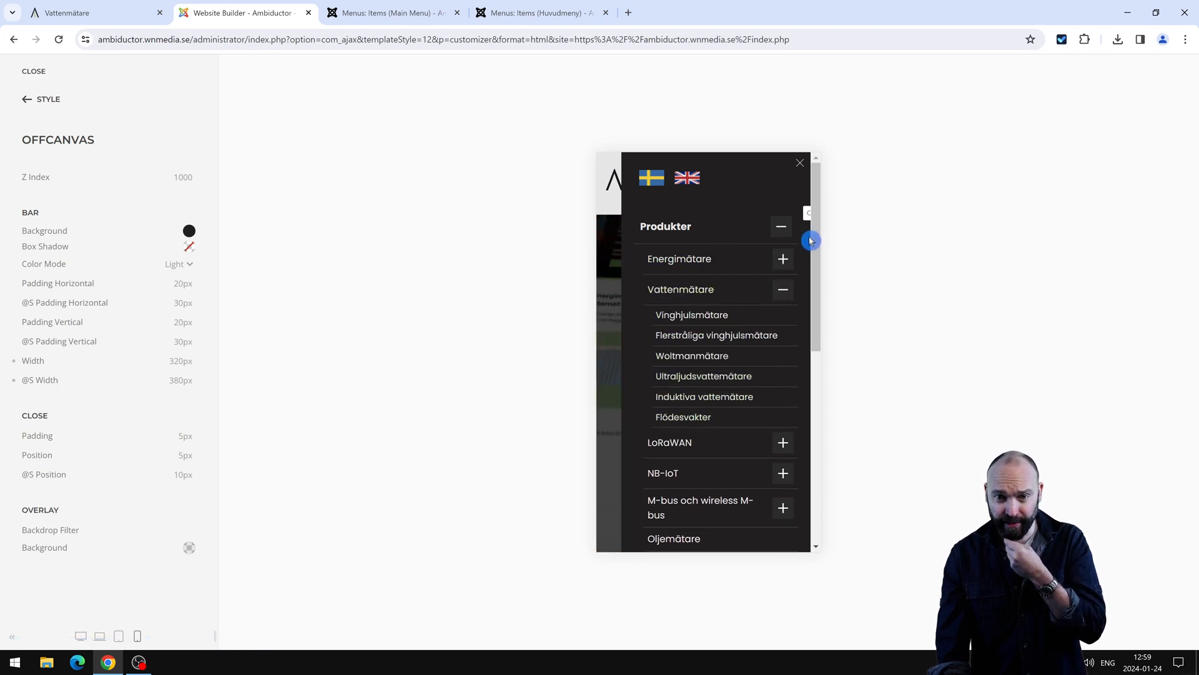
click(786, 228)
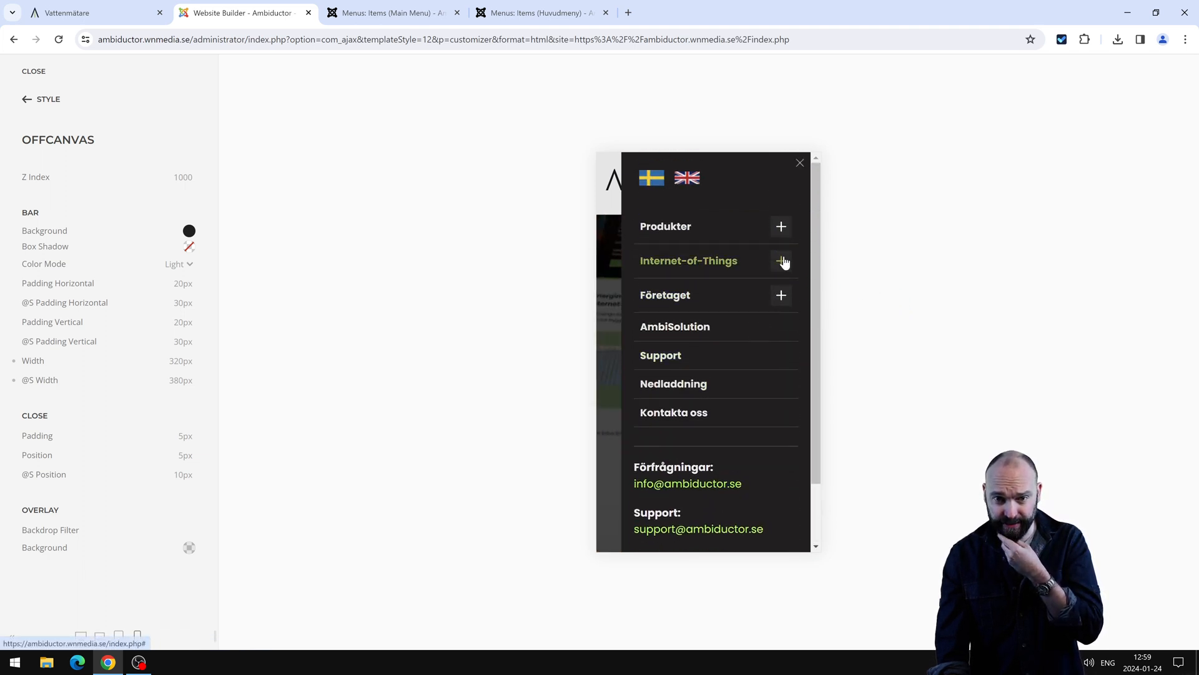
Expand Internet-of-Things in the preview, check its NB-IoT and other submenus, and collapse the whole branch.
click(783, 261)
click(783, 261)
click(783, 261)
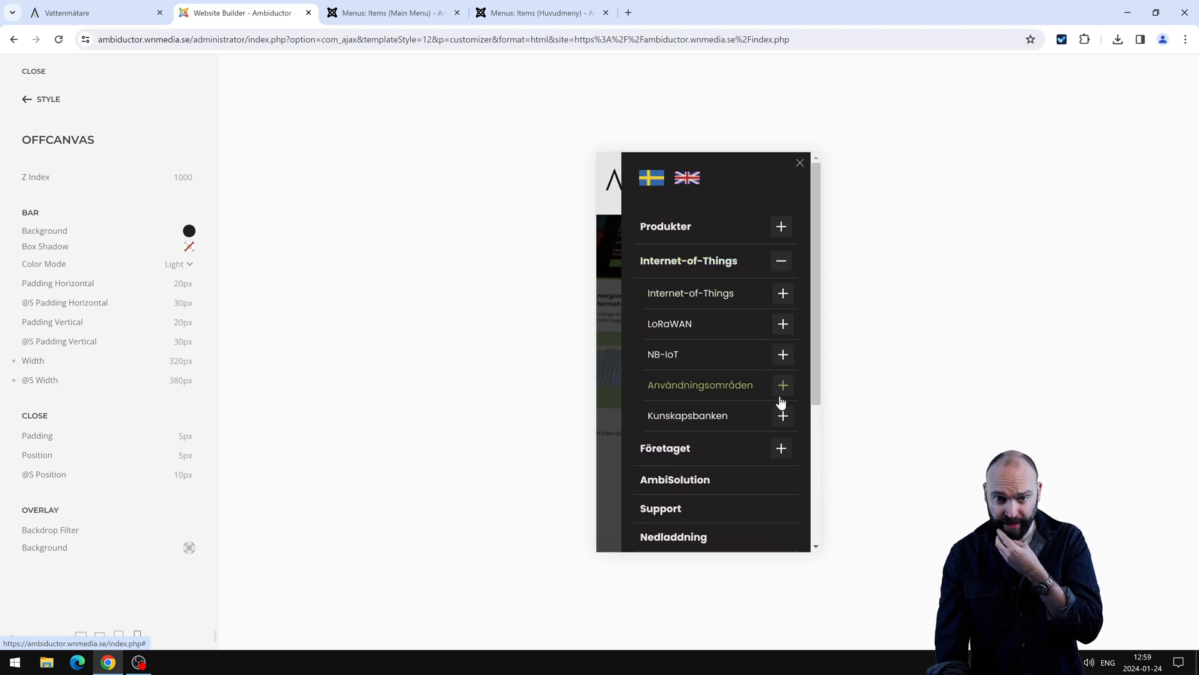
click(783, 355)
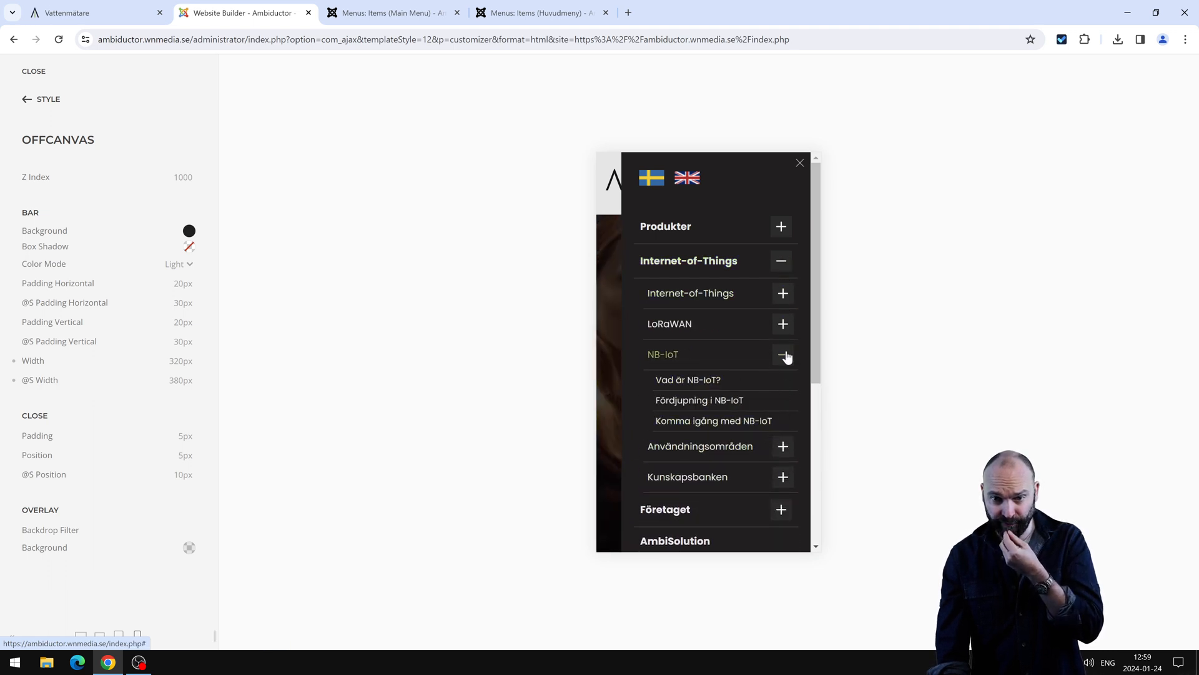
click(783, 355)
click(783, 325)
click(783, 293)
click(785, 259)
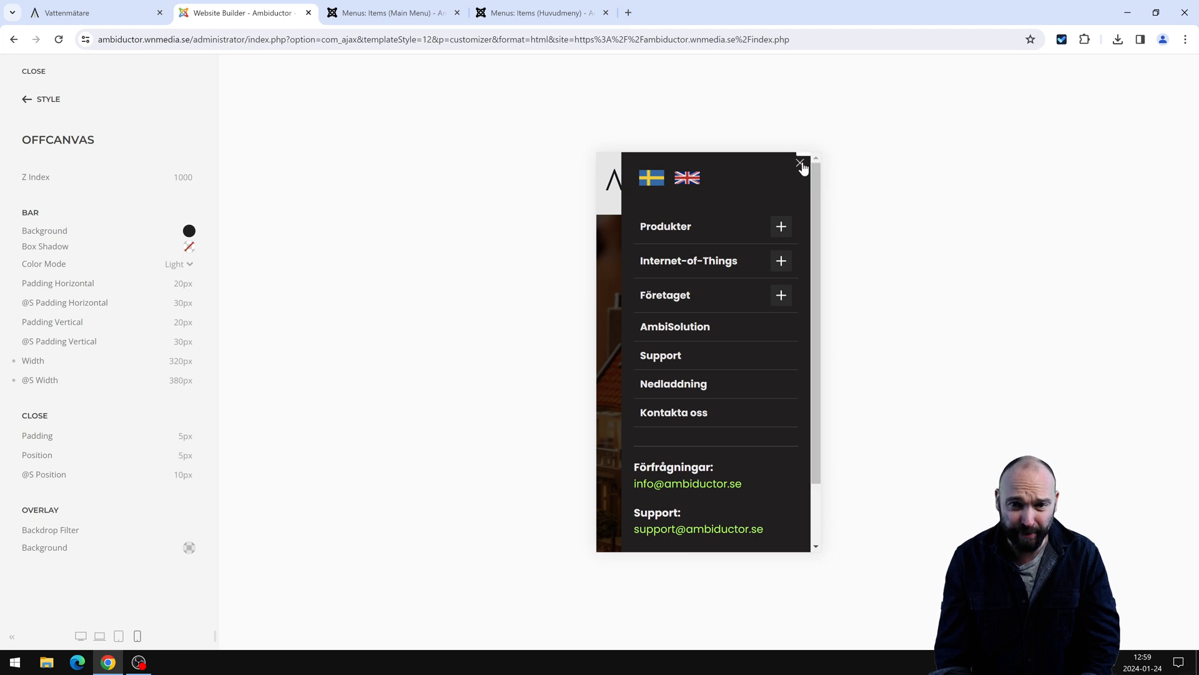
Return to the Joomla administrator, open the site modules list, and filter it by the dialog-mobile position.
click(575, 201)
click(399, 11)
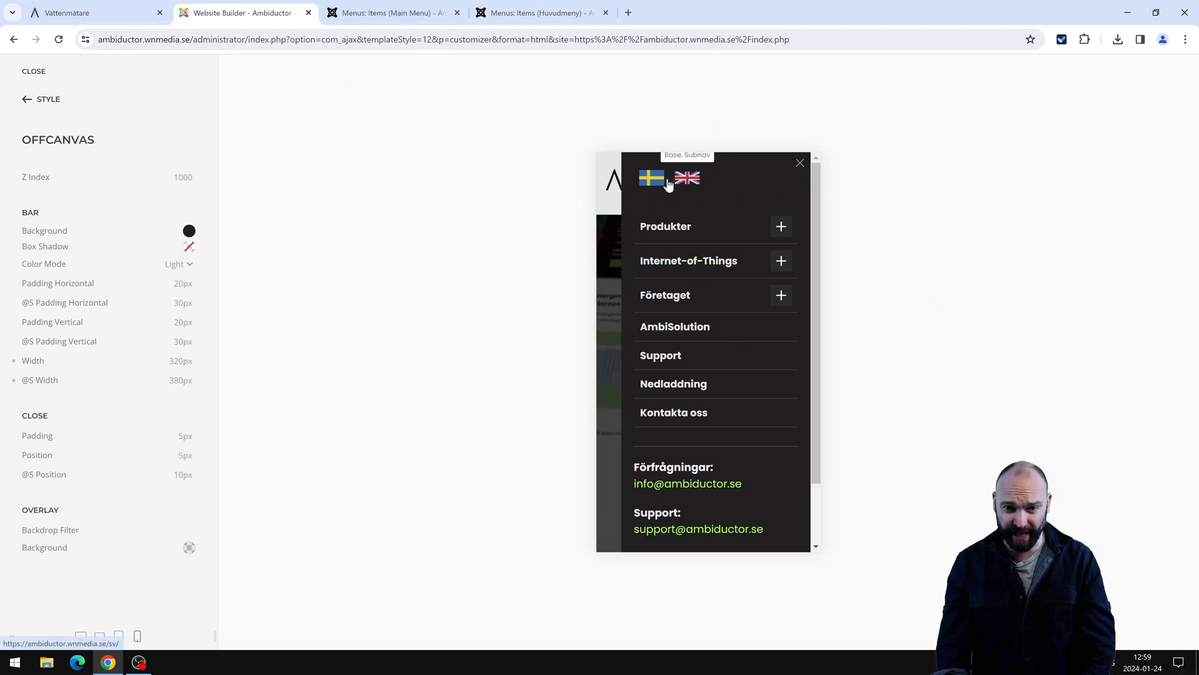
click(666, 179)
click(394, 23)
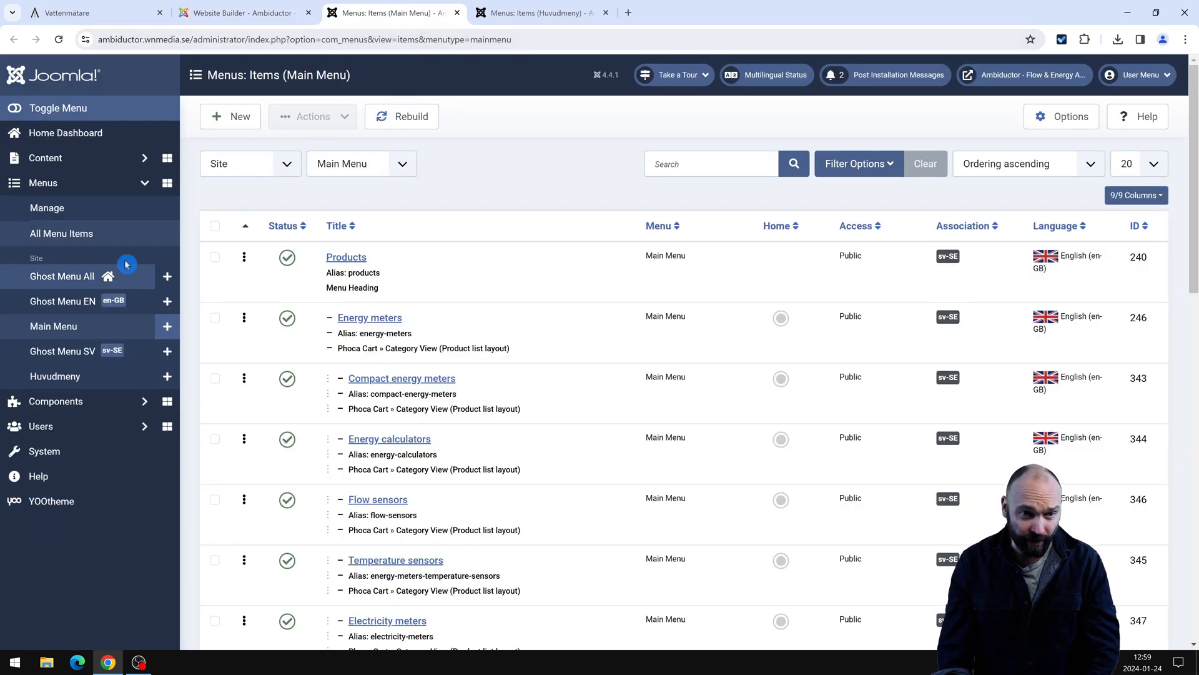
click(57, 158)
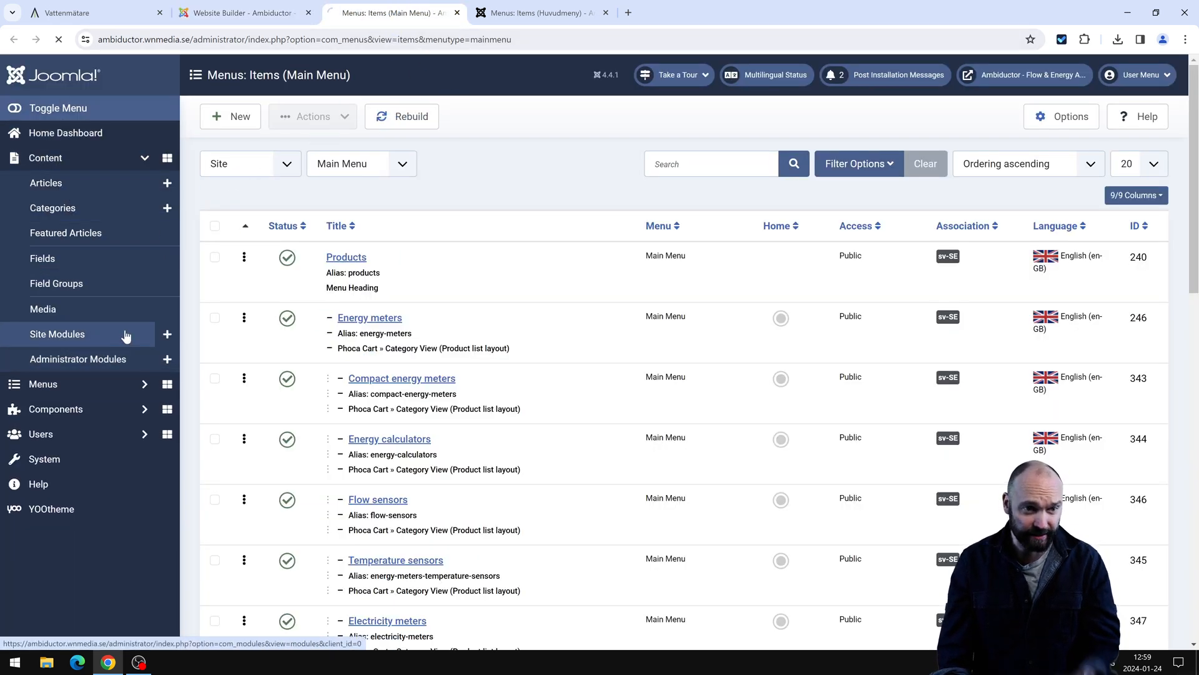
click(897, 164)
click(419, 206)
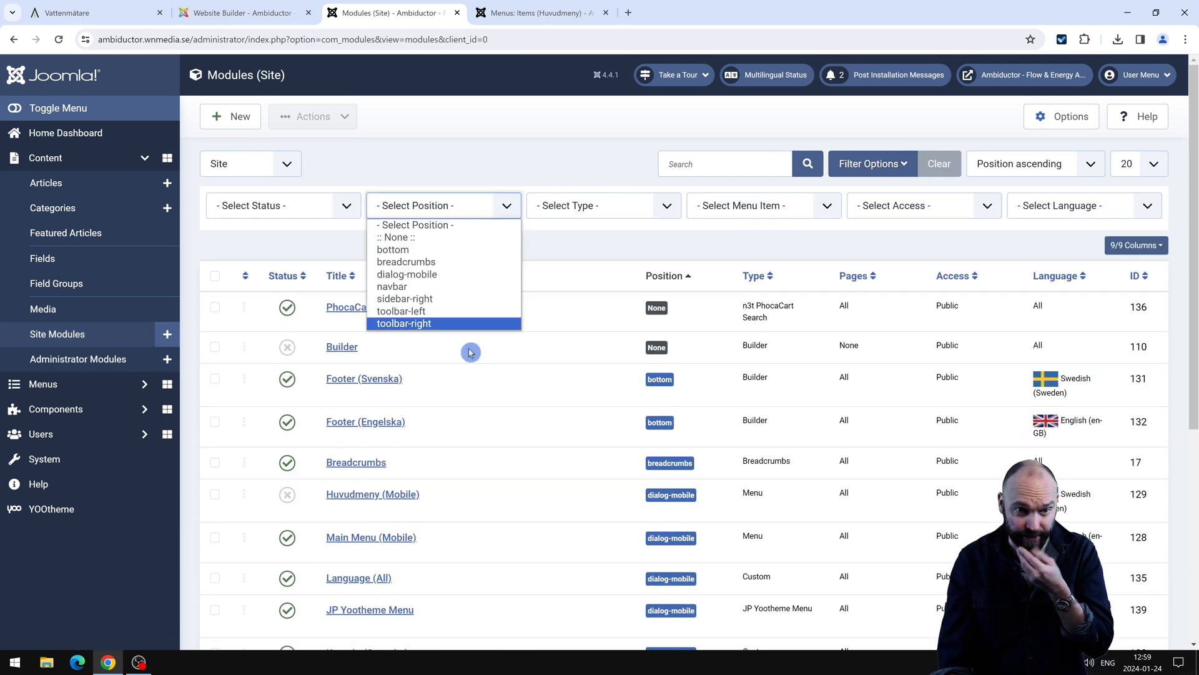
click(438, 275)
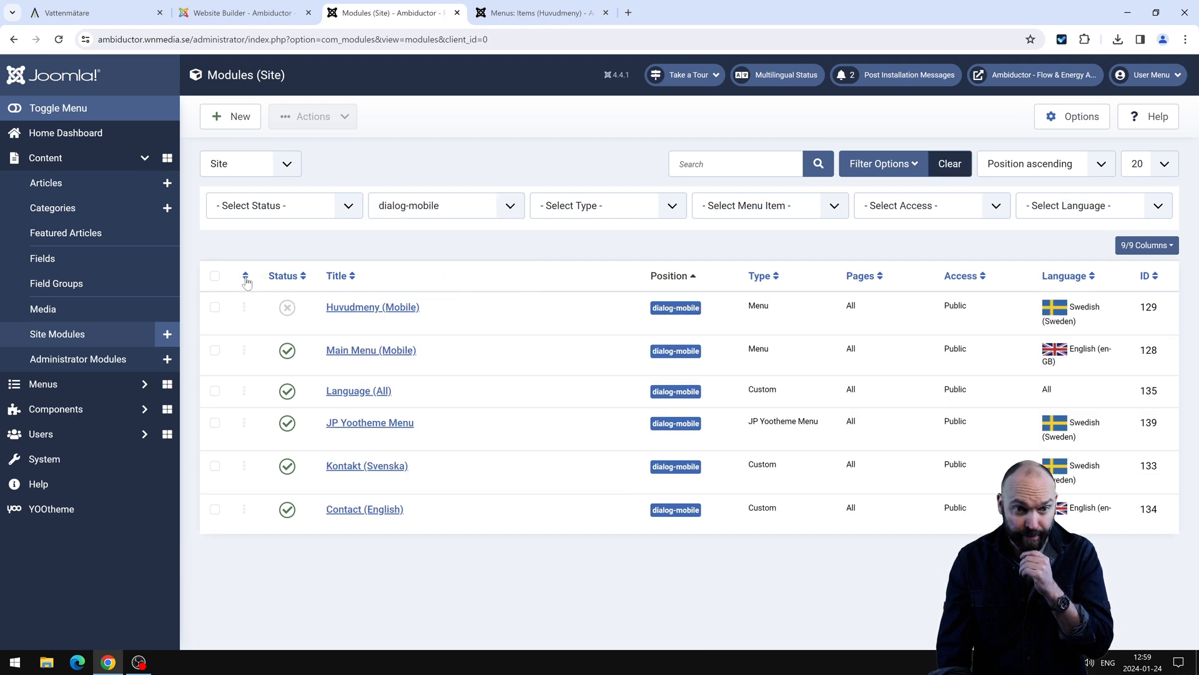
Sort the modules by descending ordering and move JP Yootheme Menu to the first row.
click(246, 279)
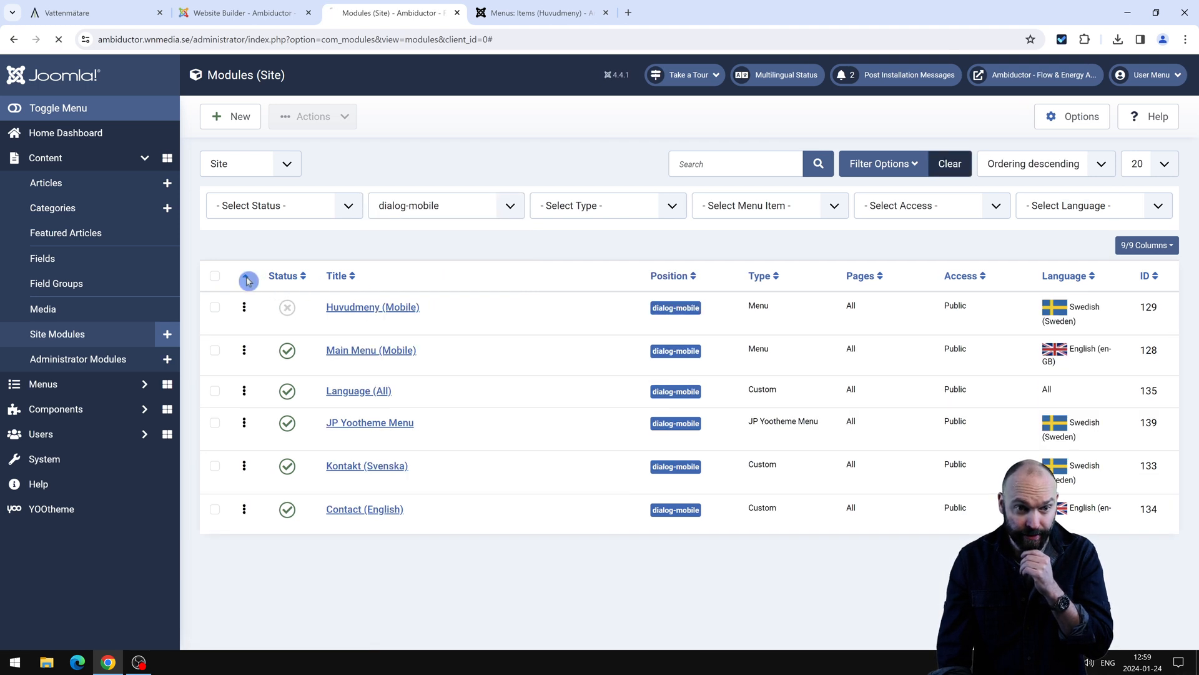
drag(215, 300, 284, 367)
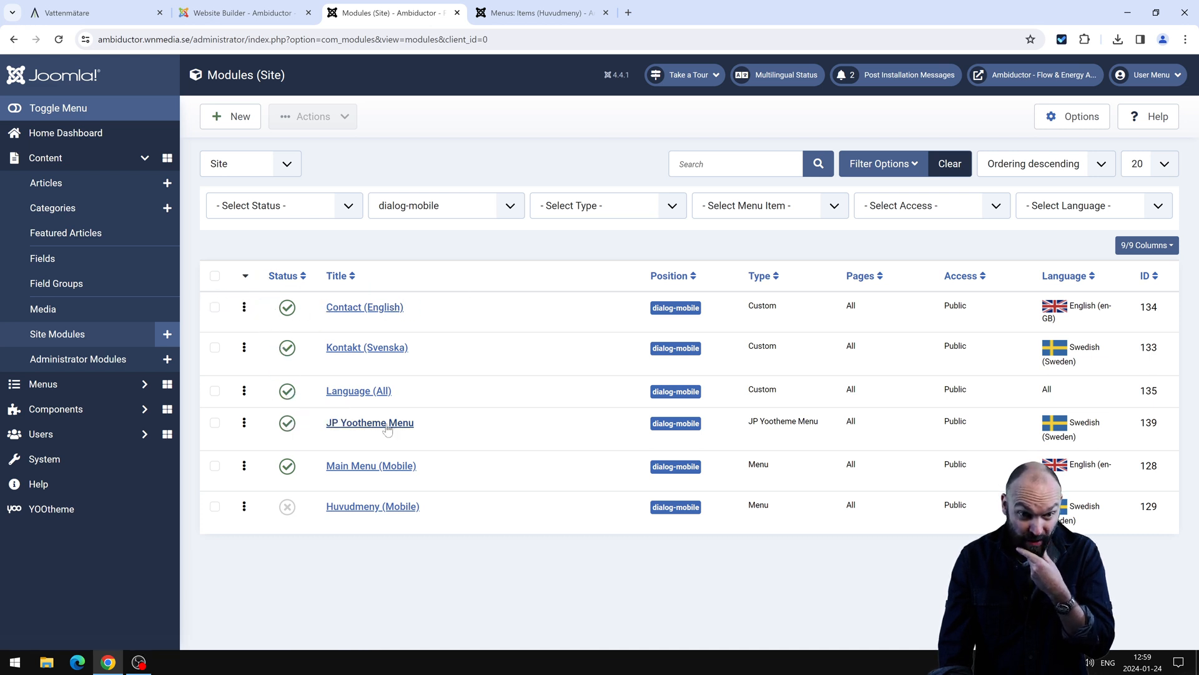
drag(243, 422, 245, 302)
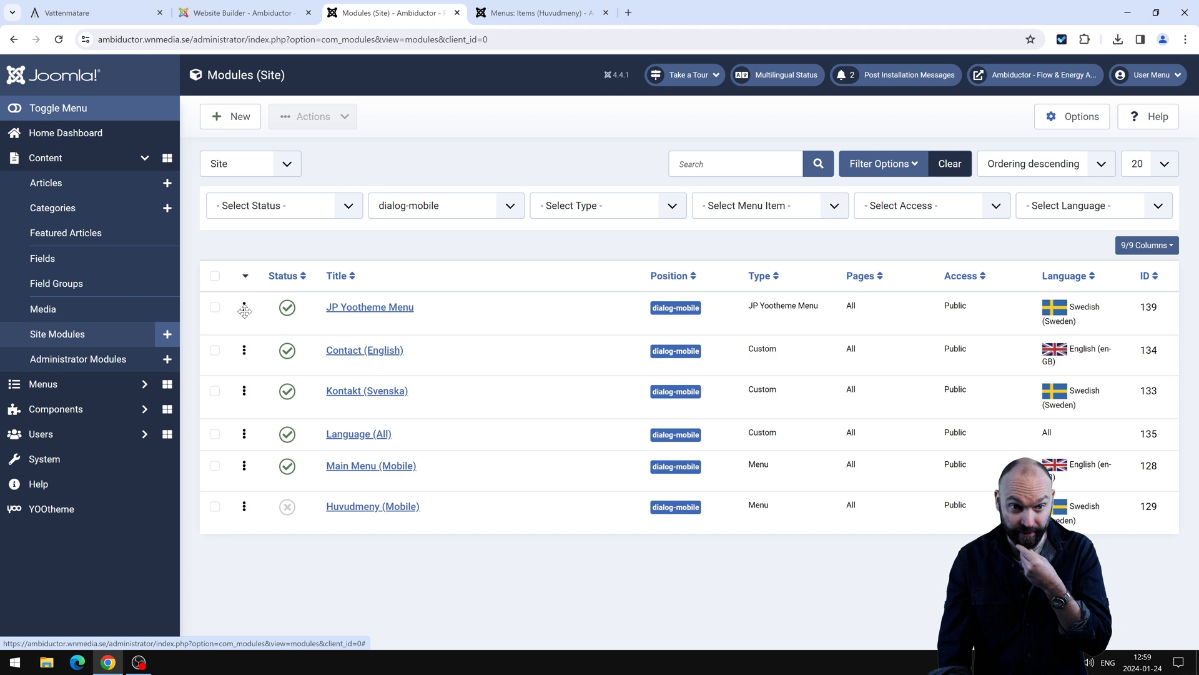
Check the module order in the live homepage's mobile menu in a narrow window, and maximize the window again.
key(ctrl+shift+Tab)
key(ctrl+shift+Tab)
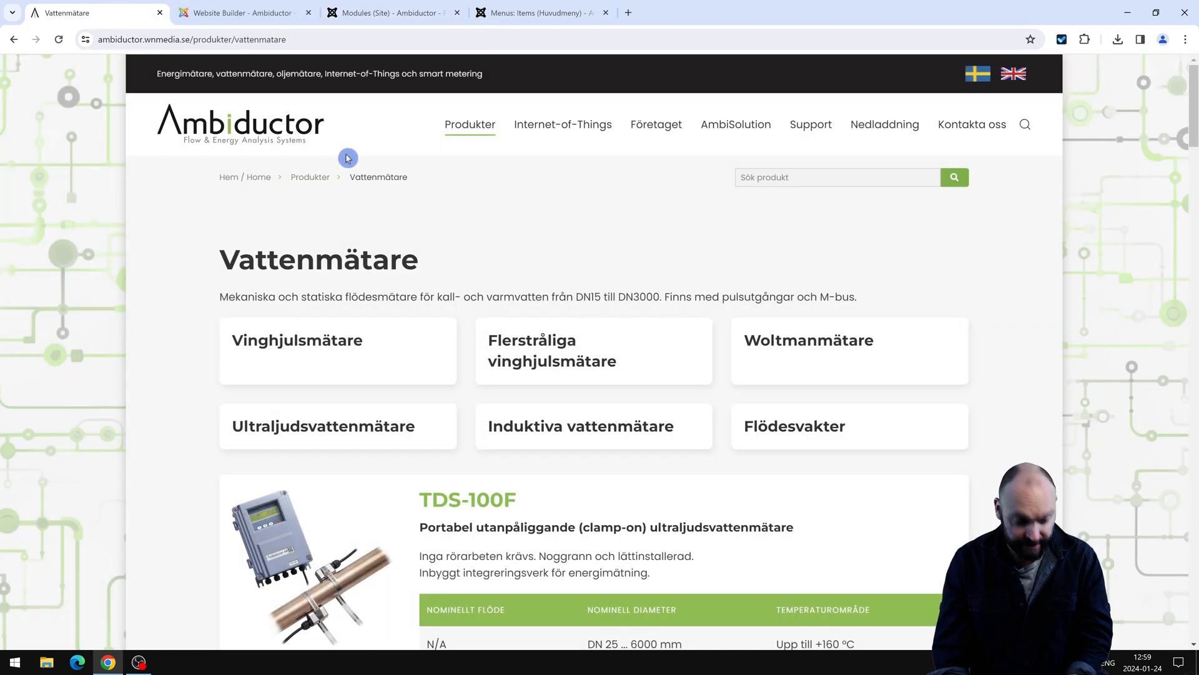
click(305, 139)
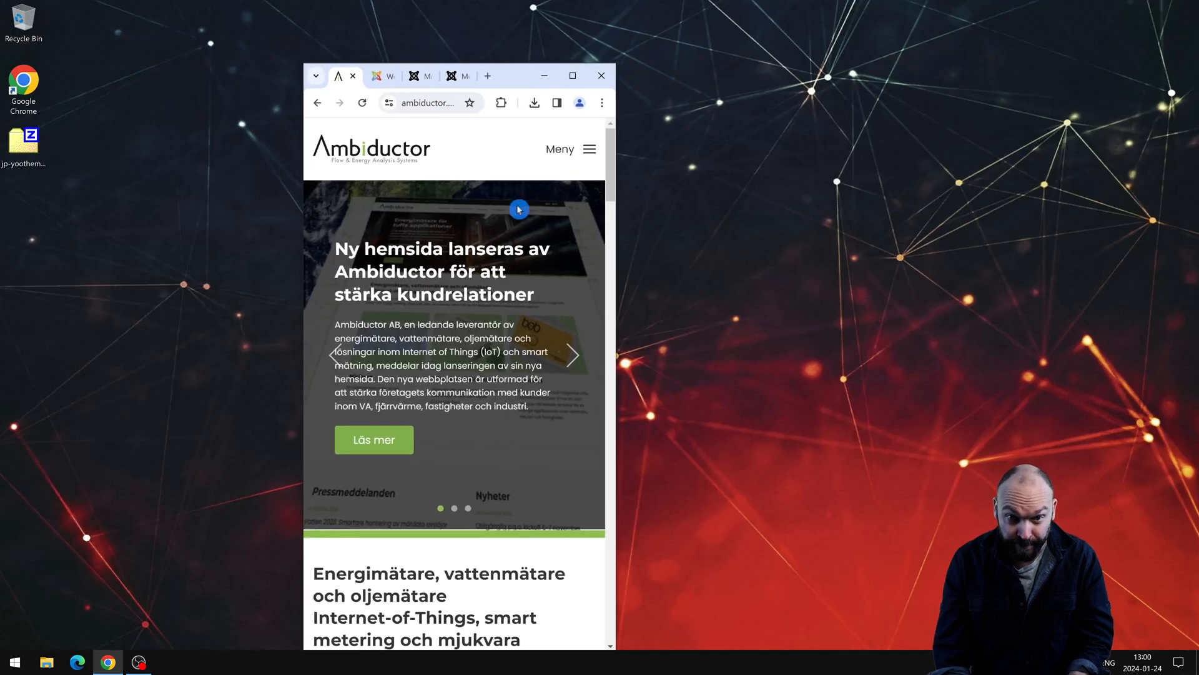
click(563, 141)
click(522, 216)
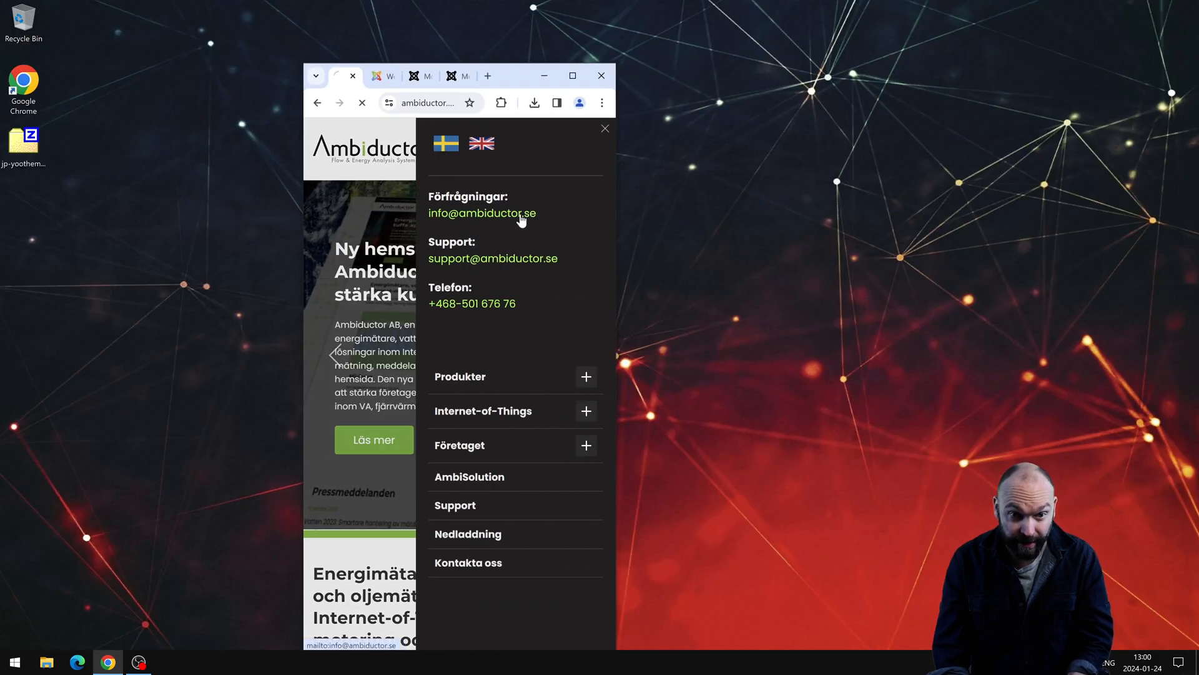
click(576, 82)
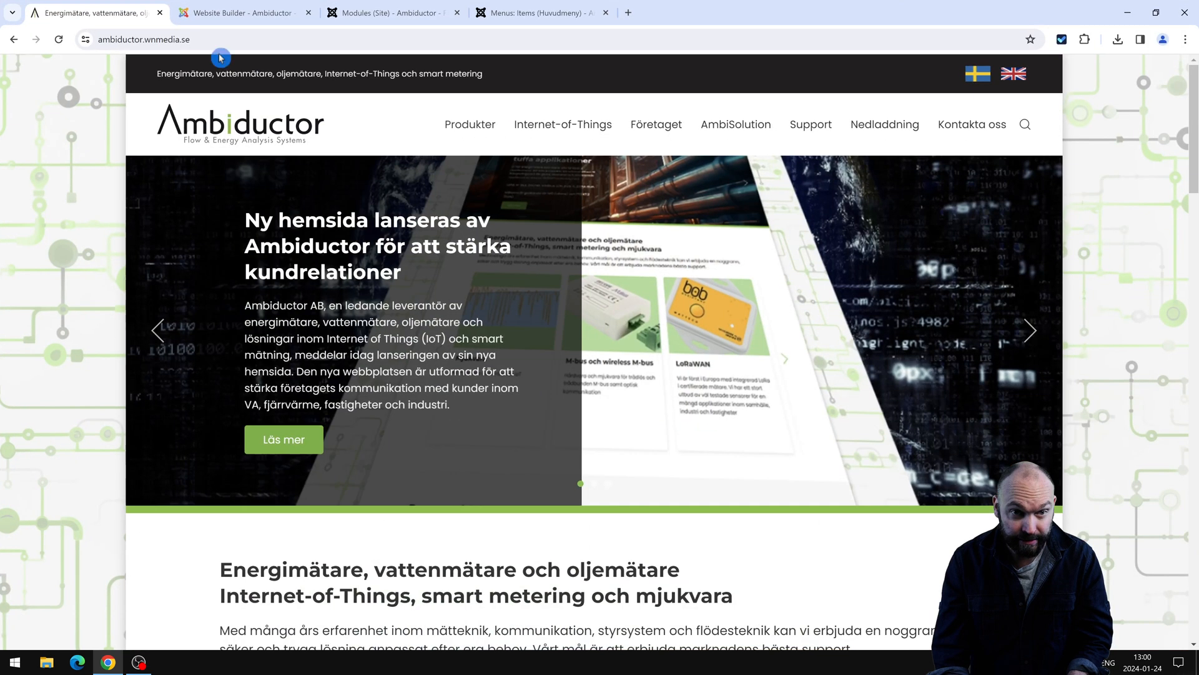
Sort the site modules by ascending ordering and move JP Yootheme Menu between Huvudmeny (Mobile) and Main Menu (Mobile).
click(223, 12)
click(389, 13)
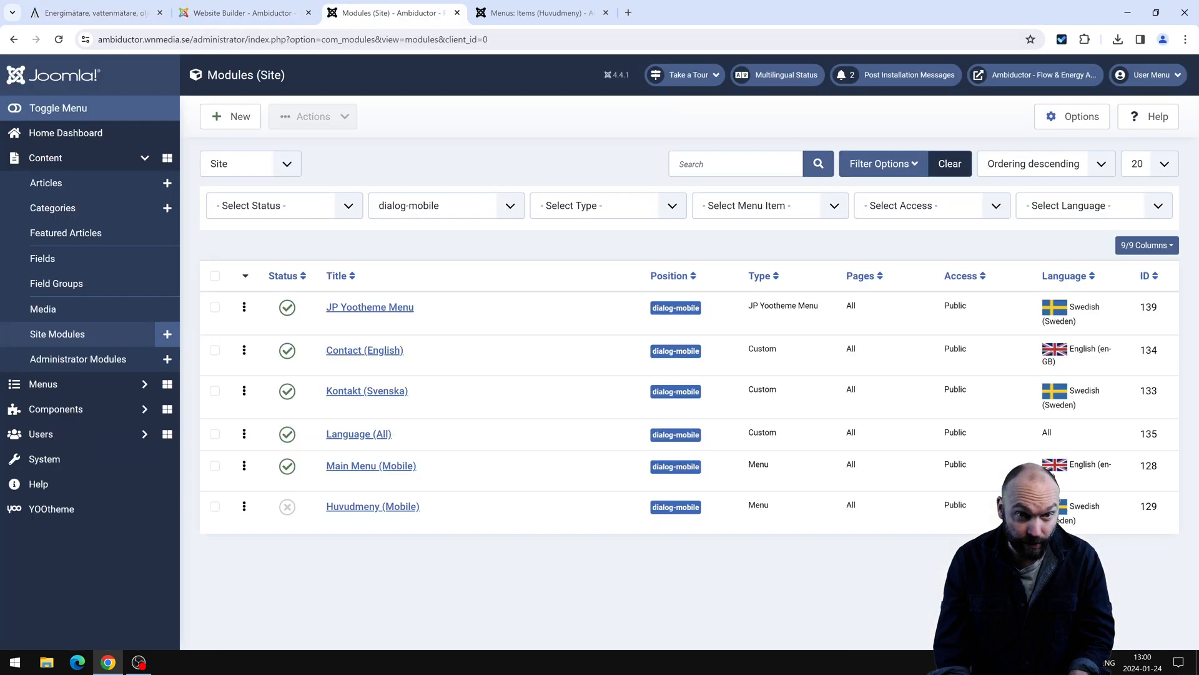
click(245, 277)
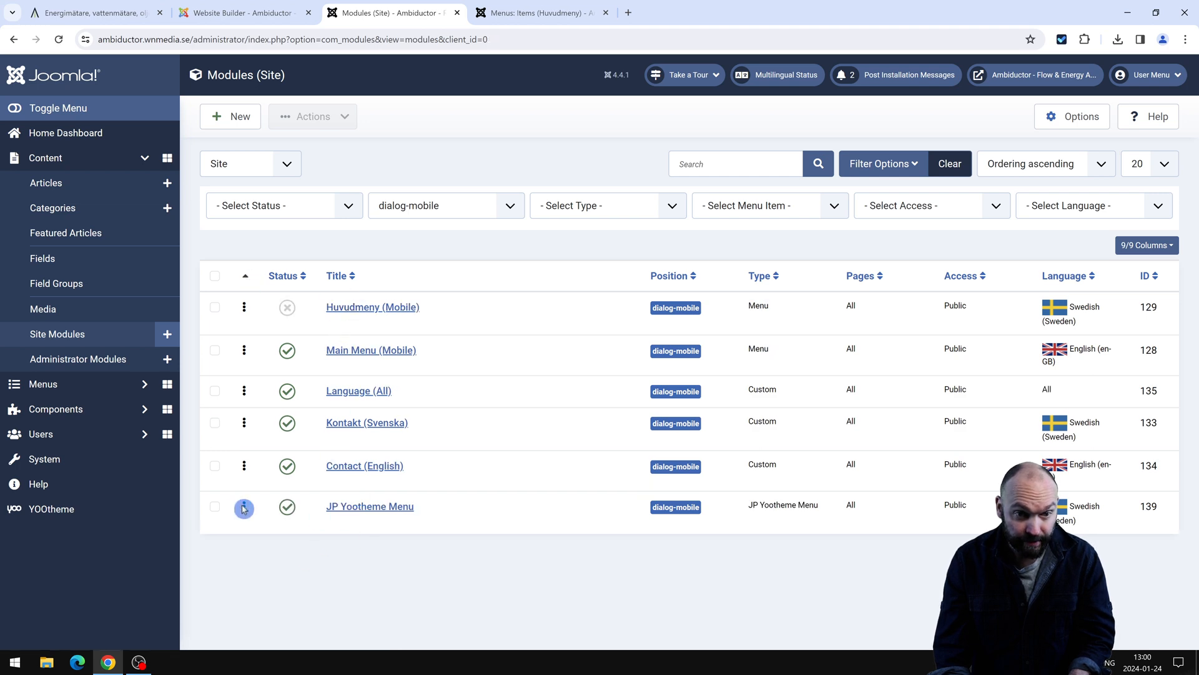
drag(243, 508, 246, 310)
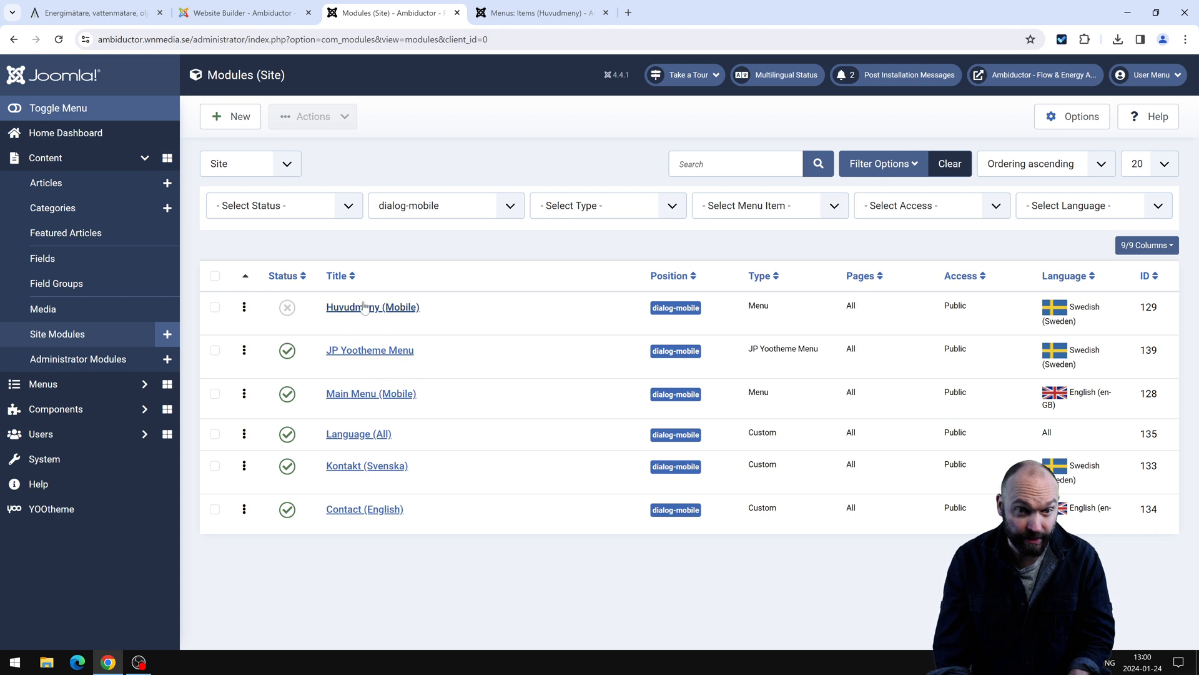
Open the live homepage's mobile menu in a narrow window, and expand and collapse Produkter.
click(94, 12)
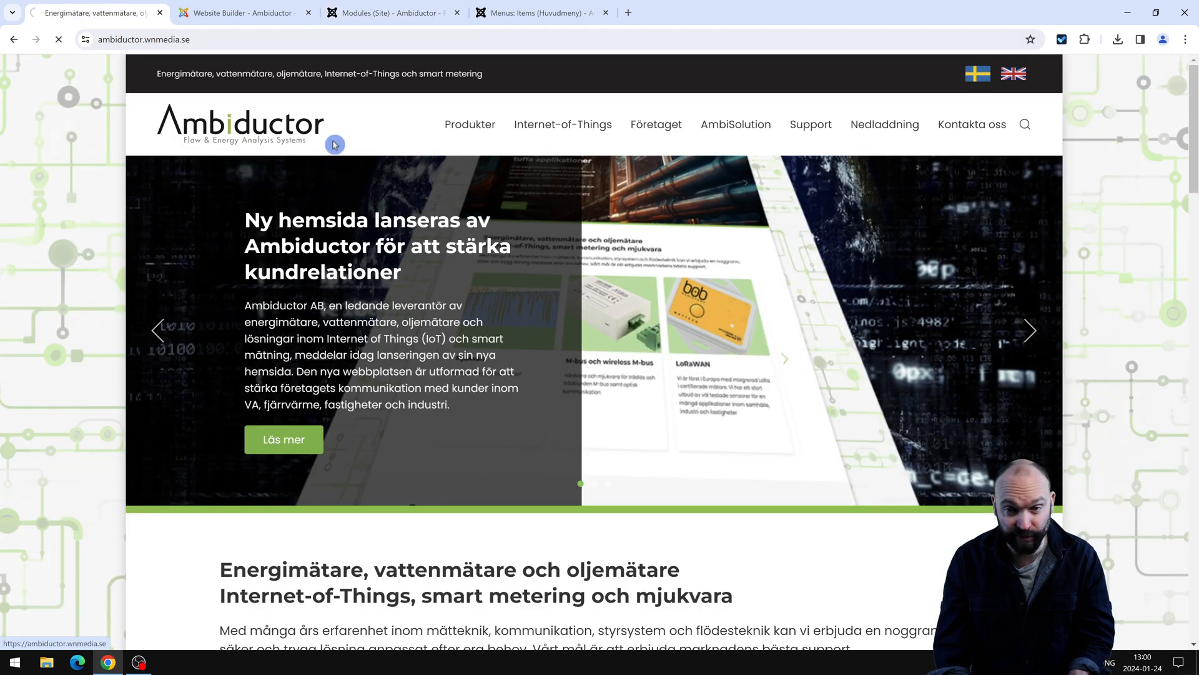
double_click(701, 11)
click(571, 164)
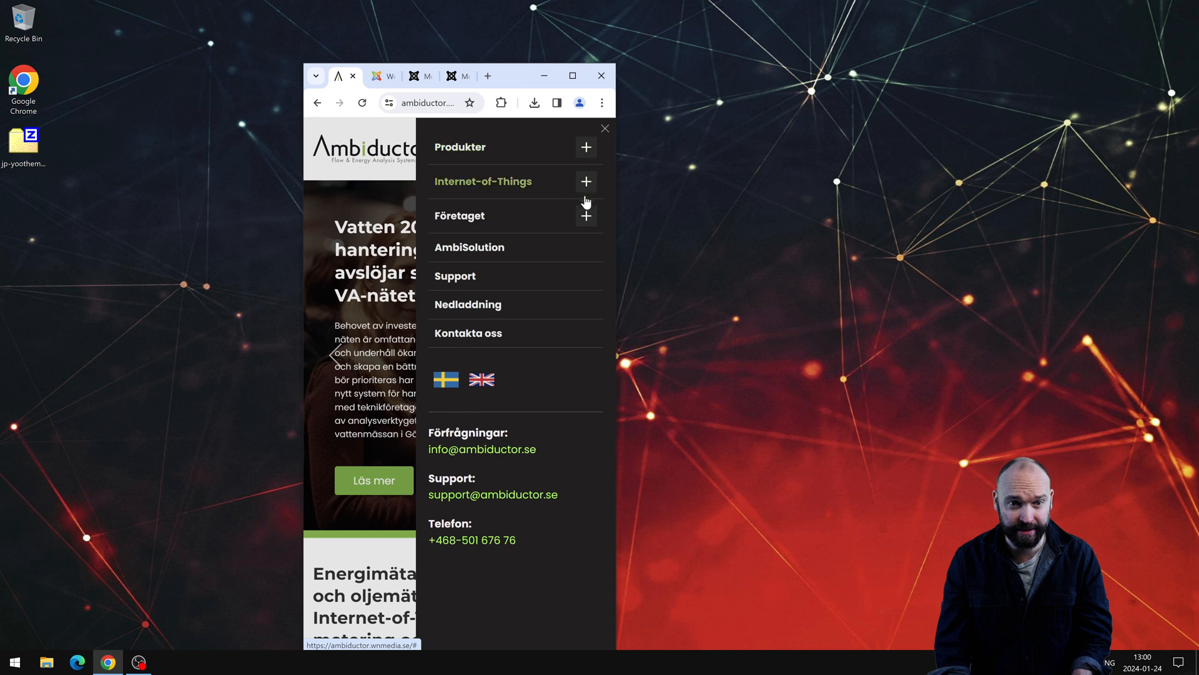
click(586, 149)
click(583, 150)
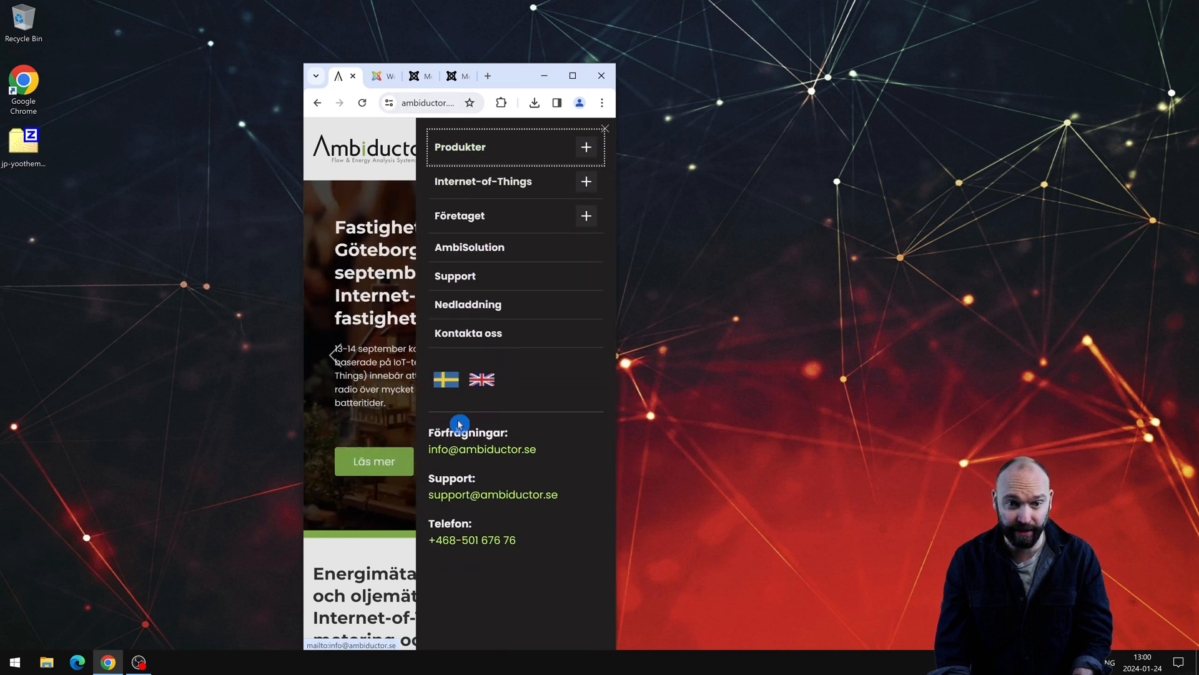
Expand Internet-of-Things in the live mobile menu and check its LoRaWAN and NB-IoT submenus.
click(583, 183)
click(579, 214)
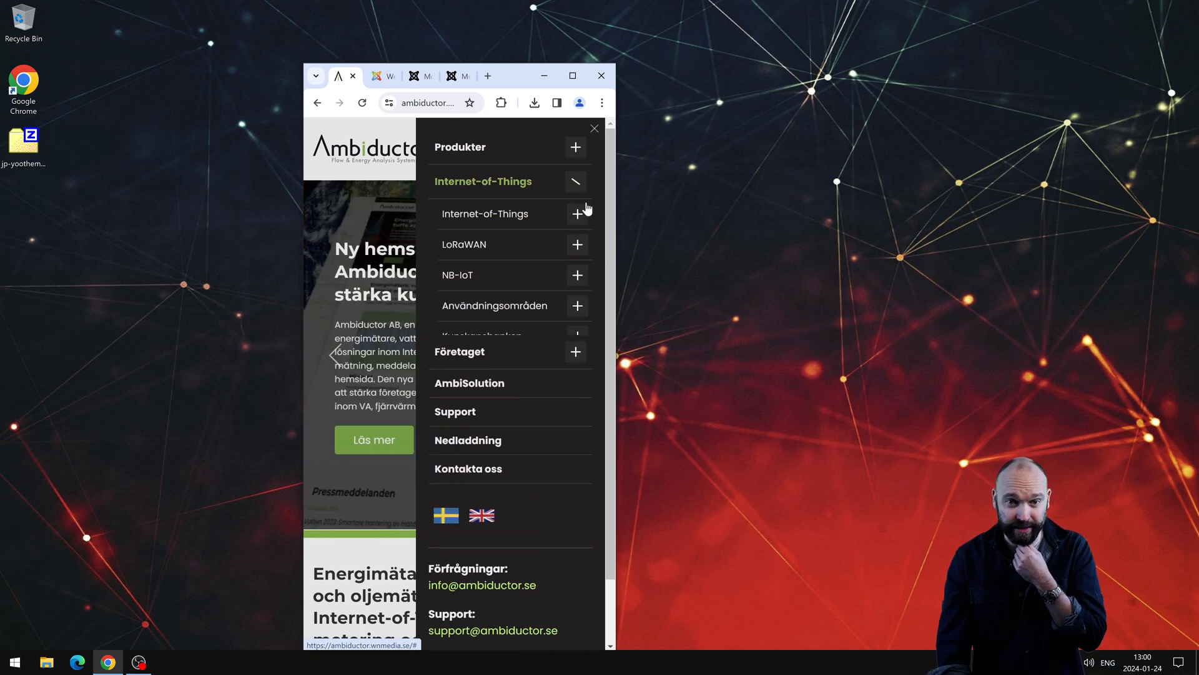
click(578, 306)
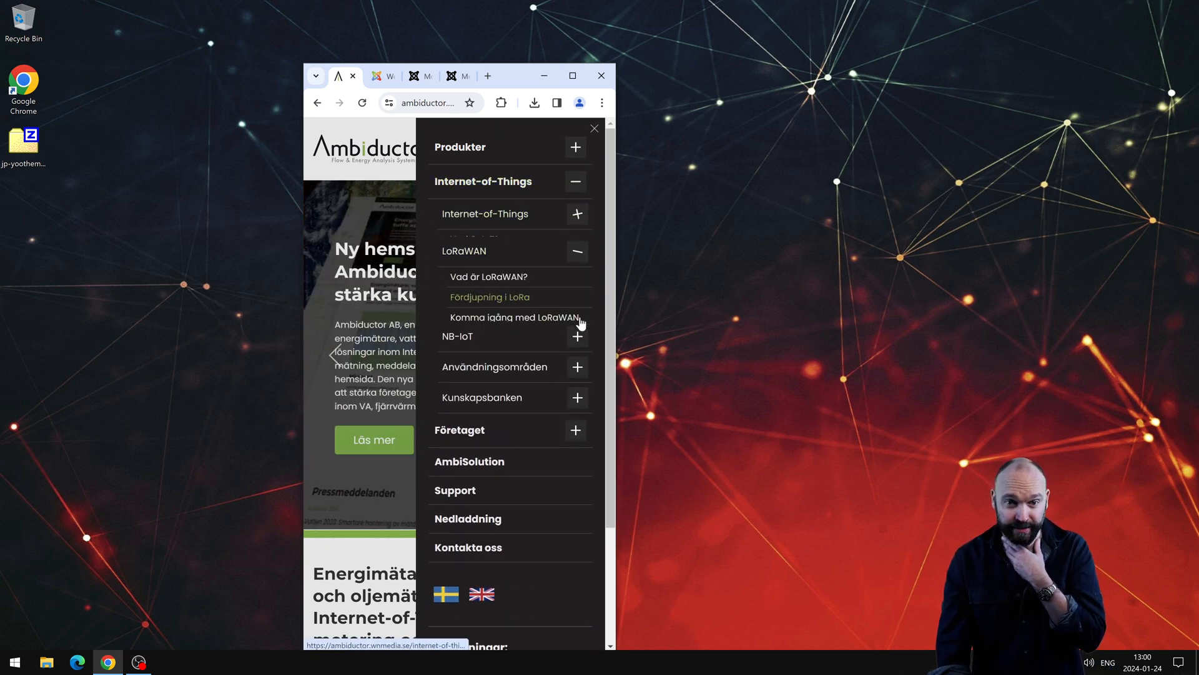
click(577, 337)
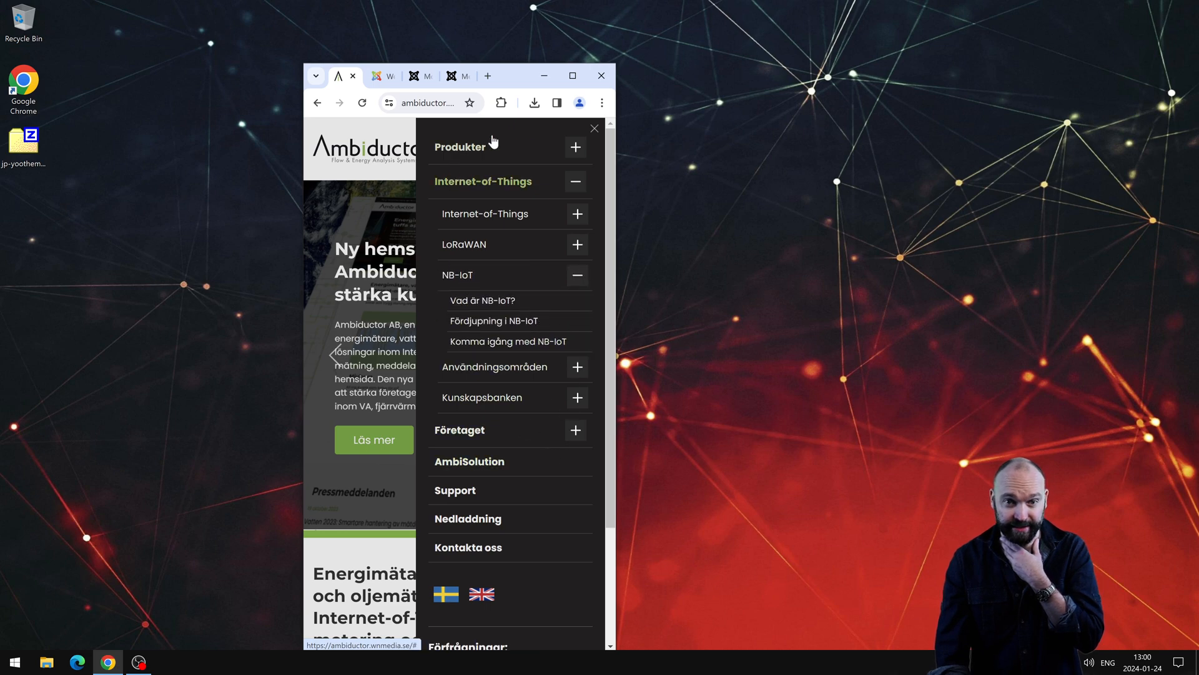
Close the live mobile menu, maximize the window, and review the open Website Builder and module pages before returning to the homepage.
click(325, 259)
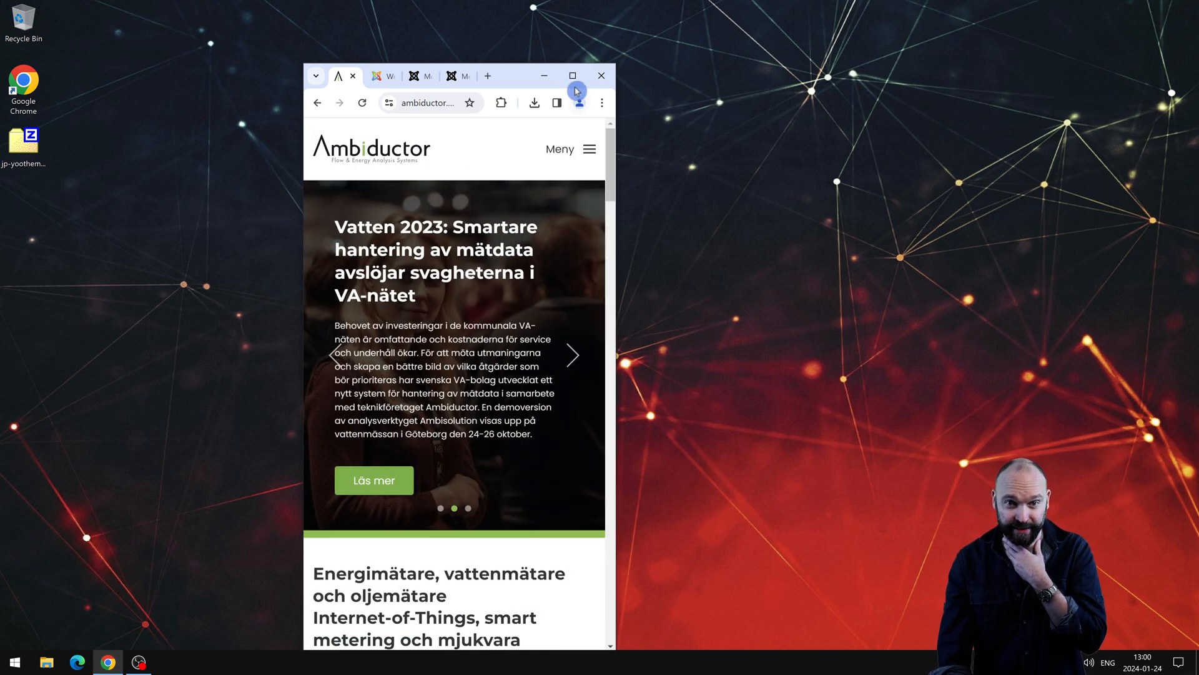
click(572, 76)
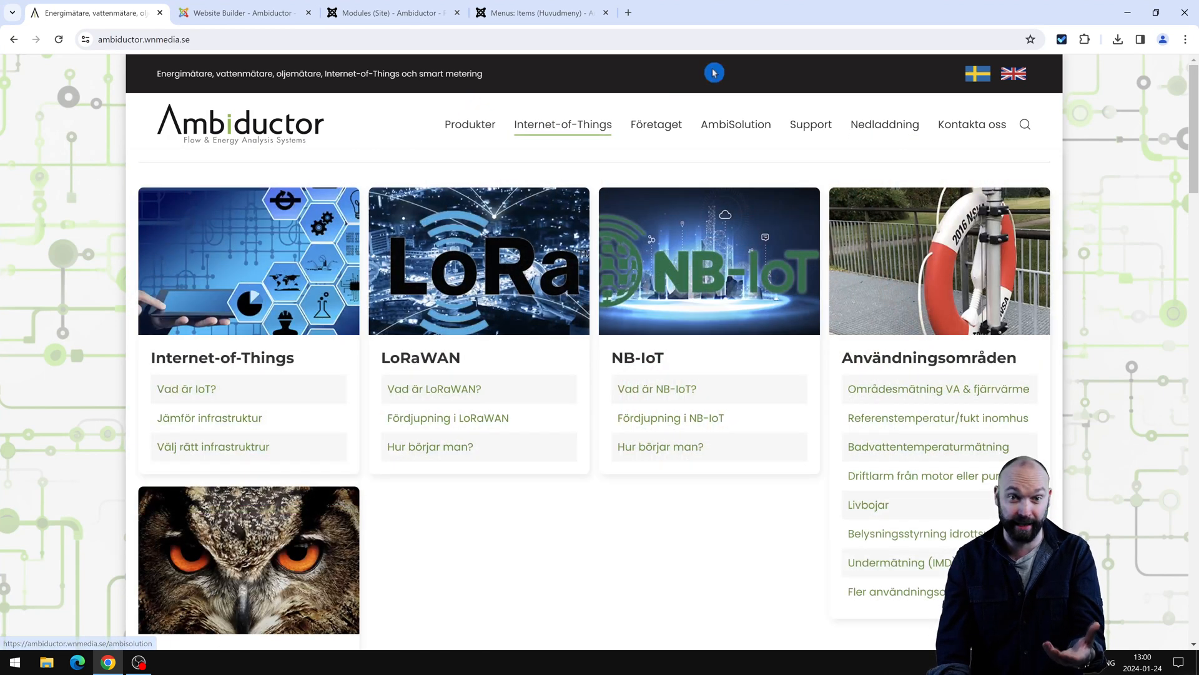
click(269, 13)
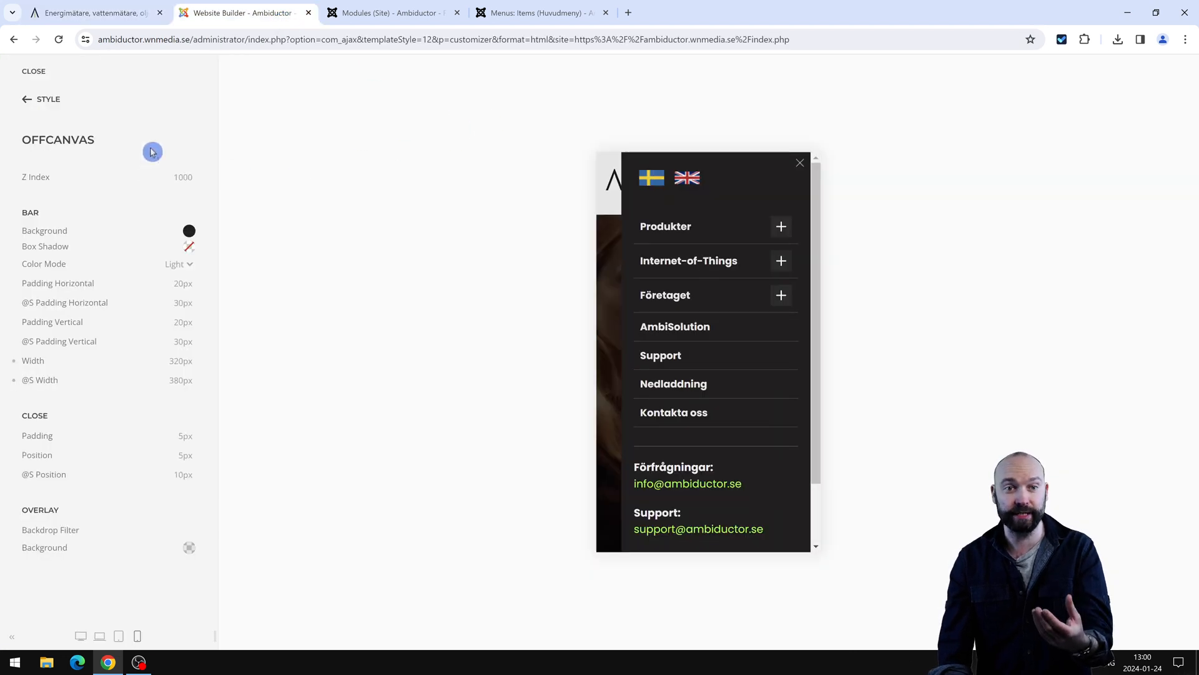
click(338, 7)
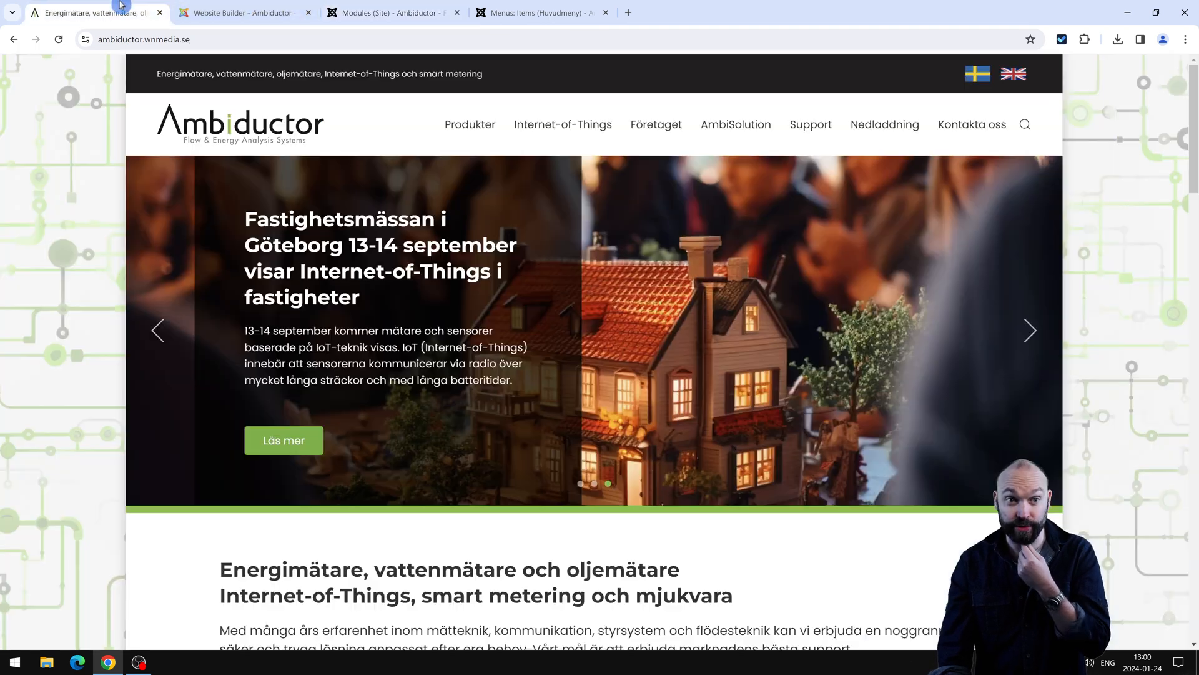
click(122, 11)
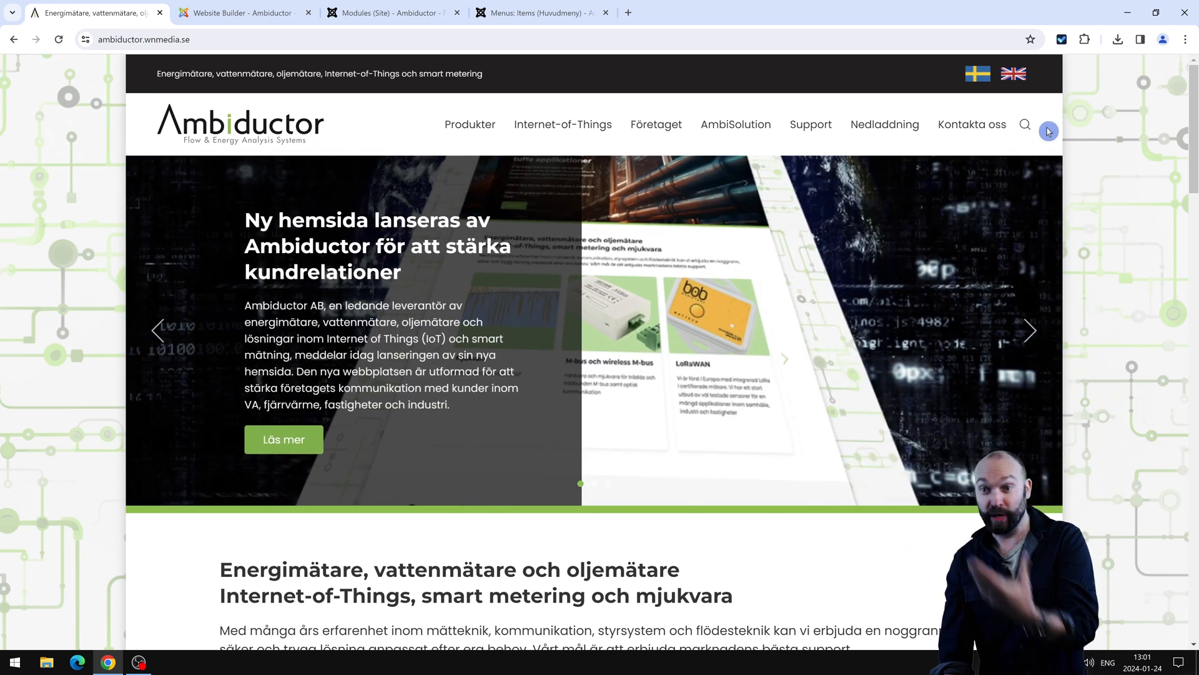
Open vivab.se in a new browser tab and dismiss its cookie notice.
click(632, 13)
text(VIV)
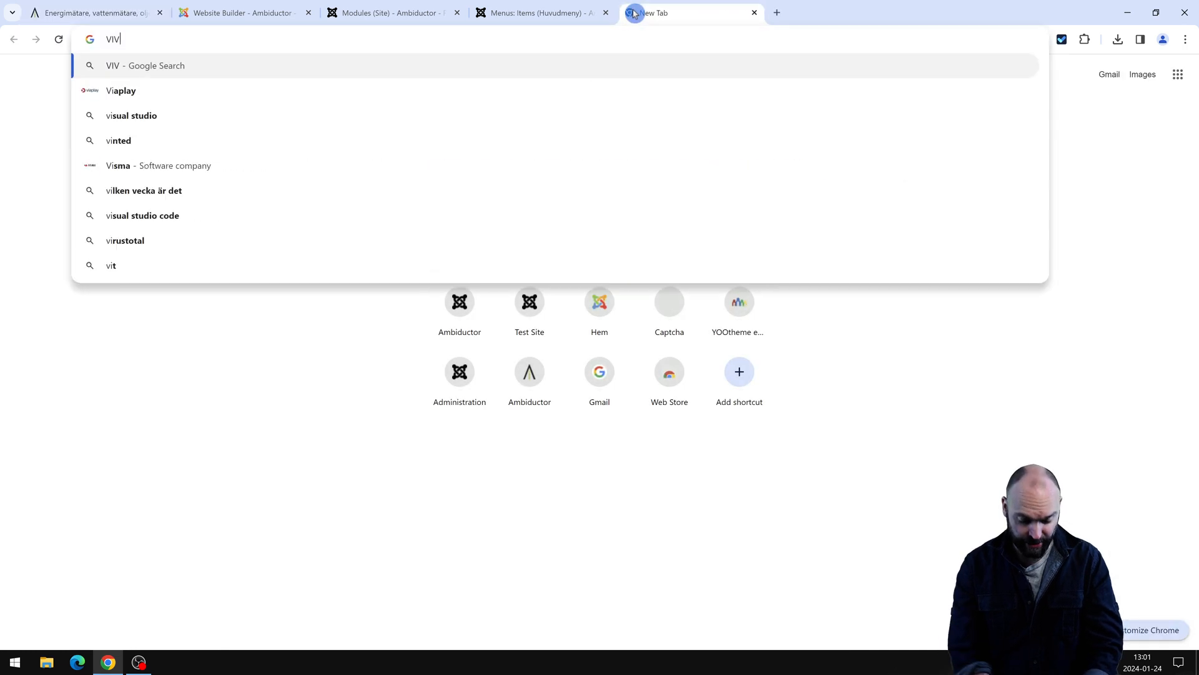
text(AB.se)
key(Return)
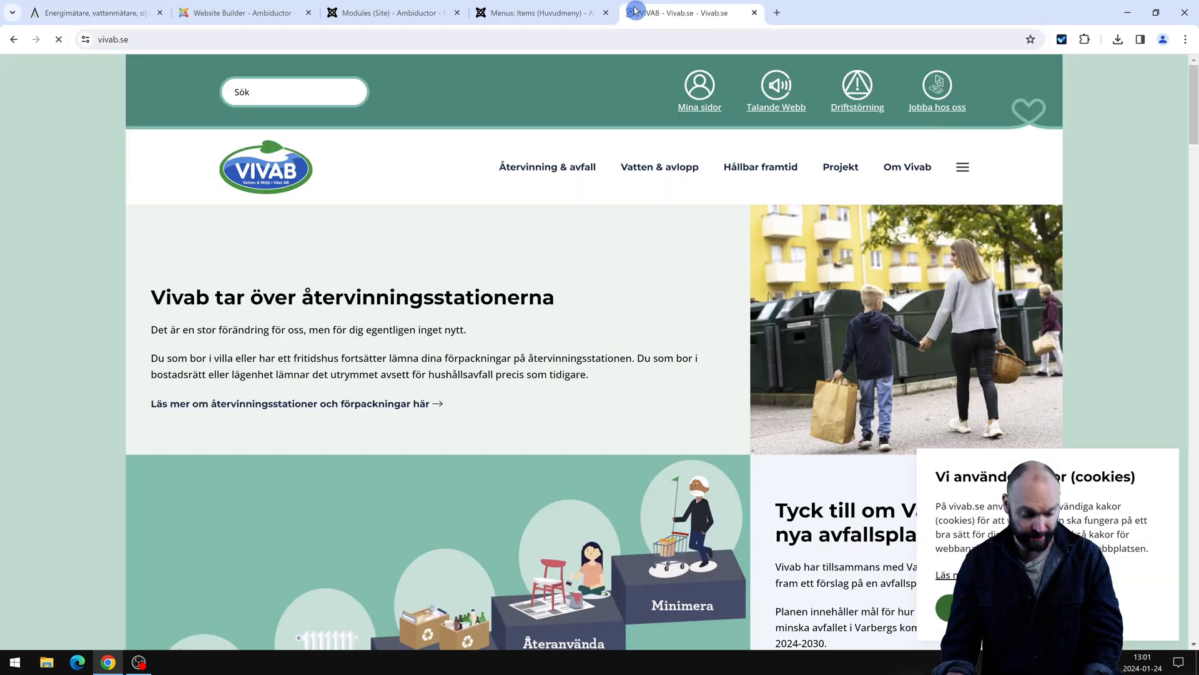
click(982, 607)
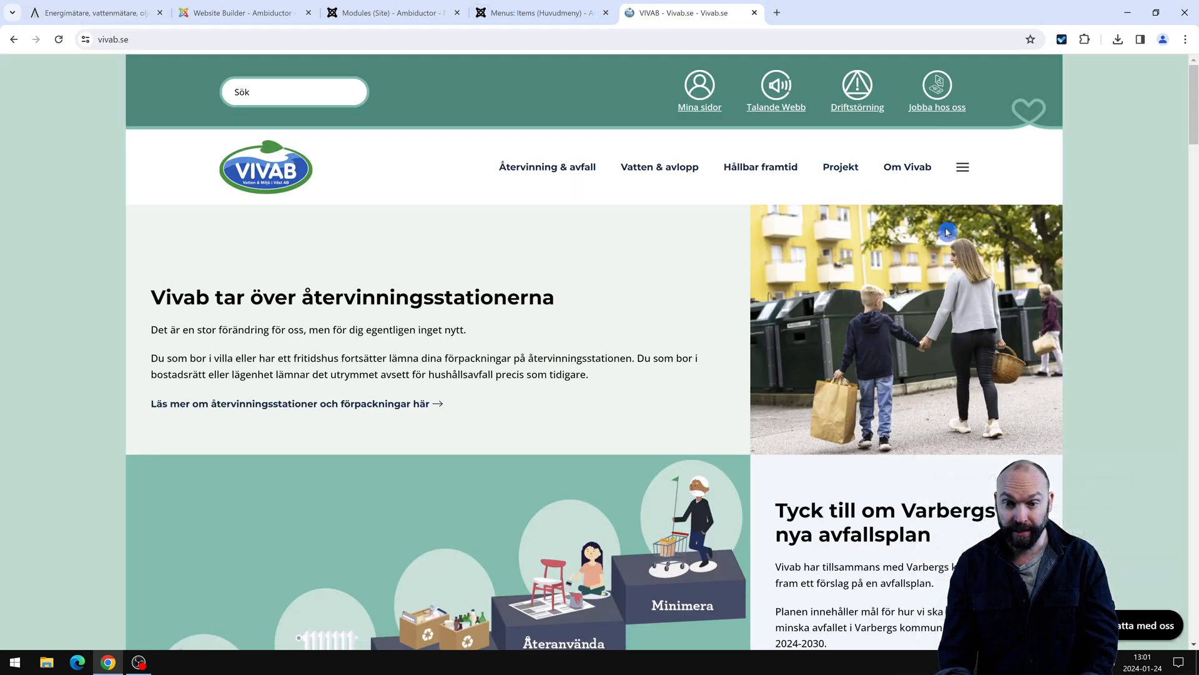
Check the Vatten & avlopp, Dricksvatten and Återvinning & avfall submenus in vivab.se's offcanvas menu, and close the menu.
click(965, 167)
click(1159, 155)
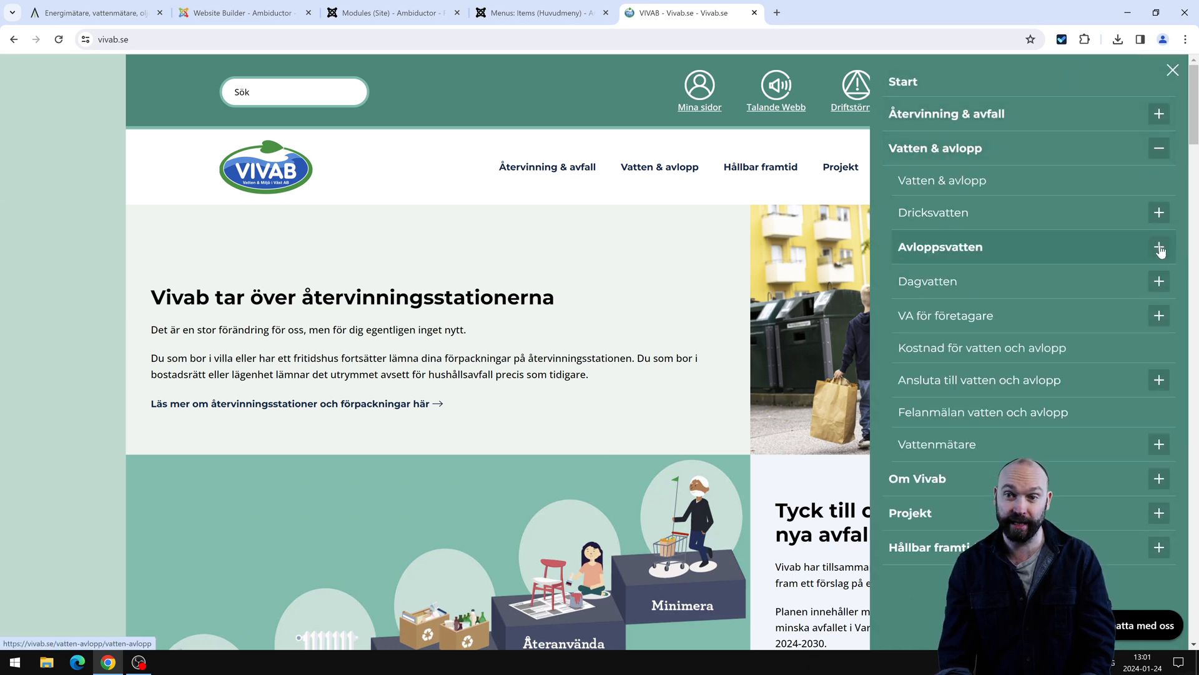
click(1160, 212)
click(1148, 212)
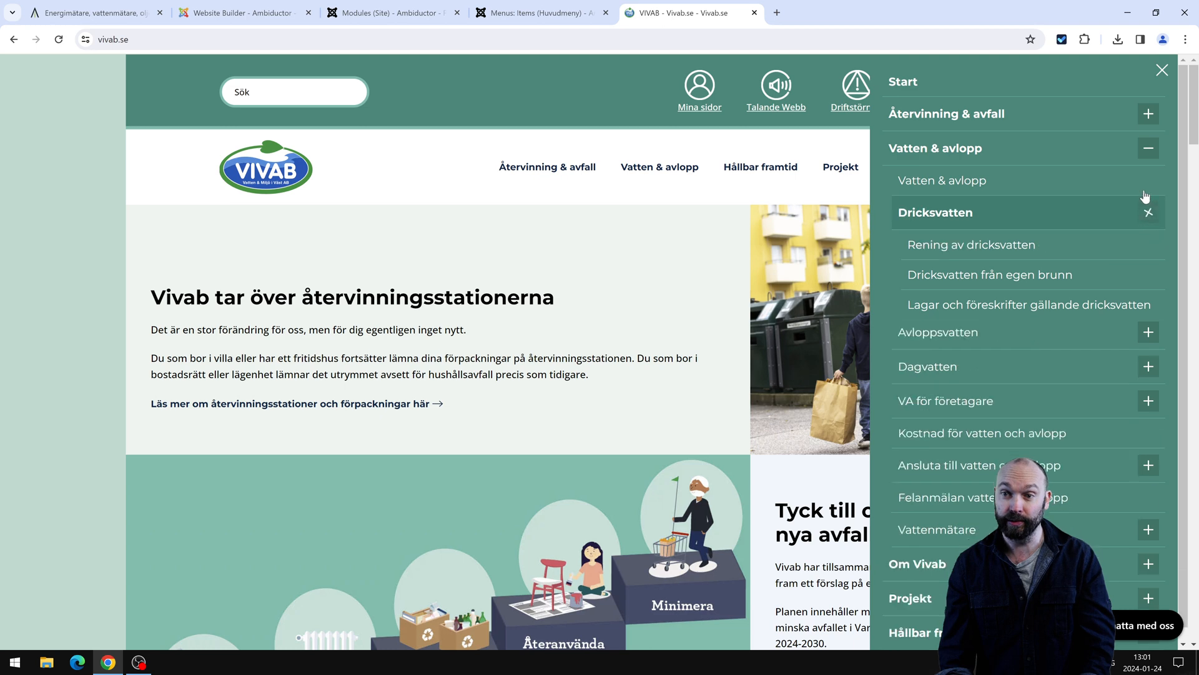
click(1148, 148)
click(1159, 114)
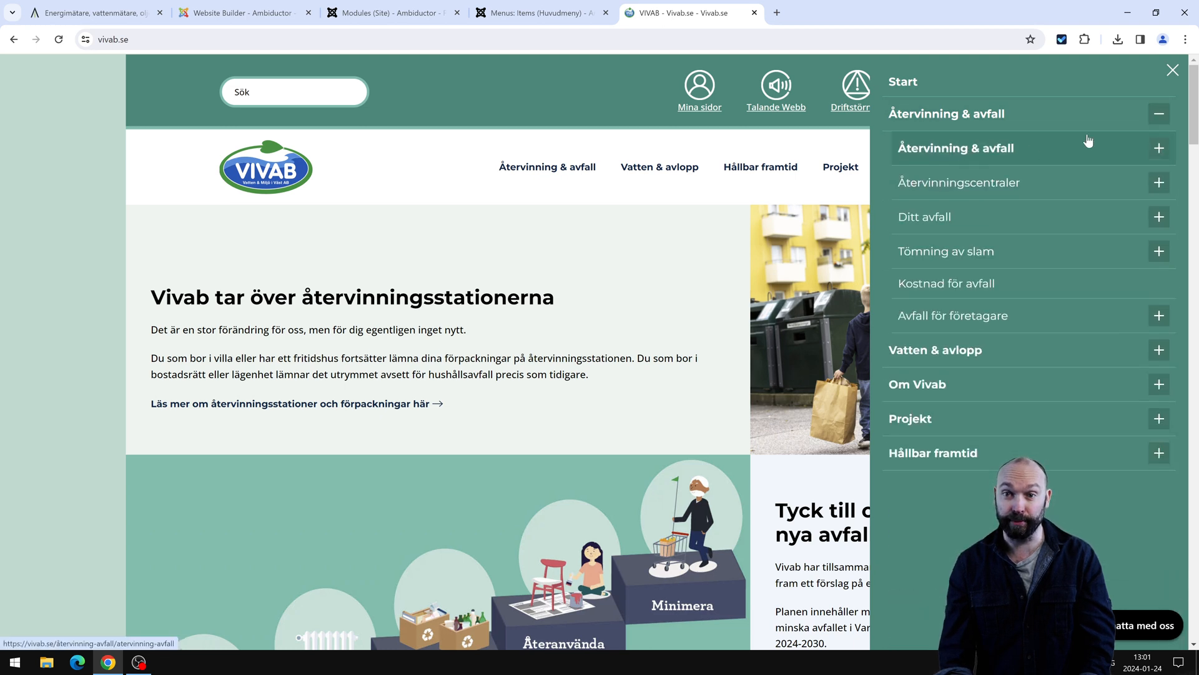
click(1160, 113)
click(423, 169)
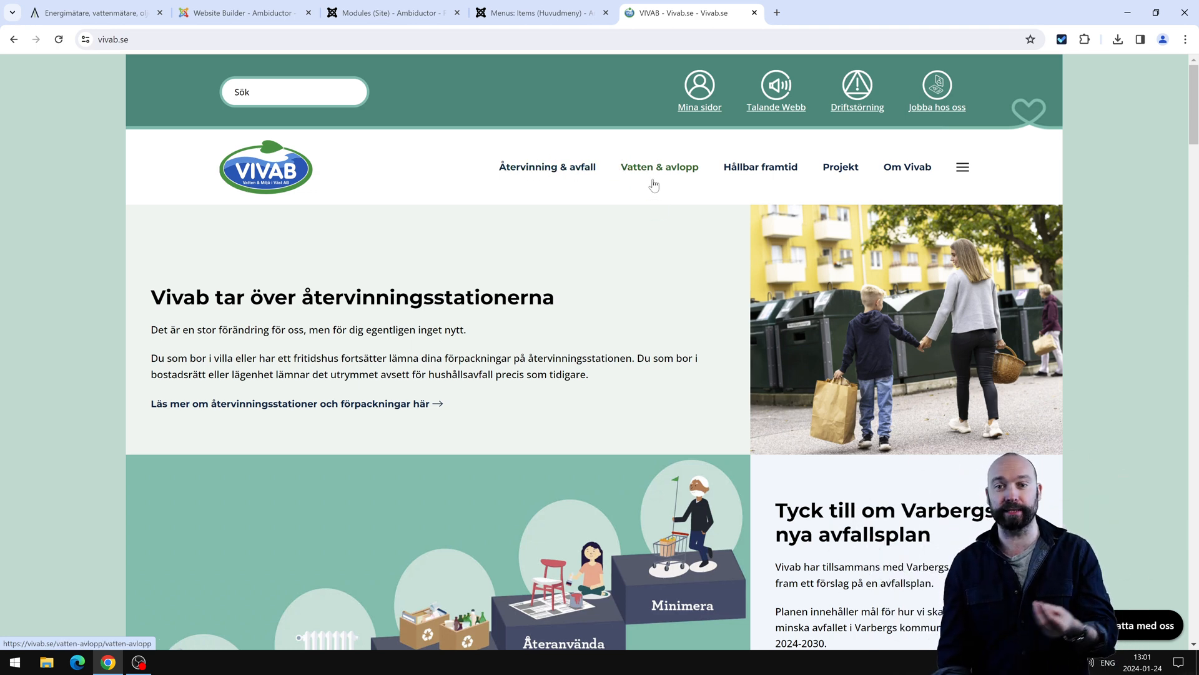
Open the Rening av dricksvatten page through the offcanvas menu's Dricksvatten submenu, and check how the reopened menu marks the current page.
click(962, 168)
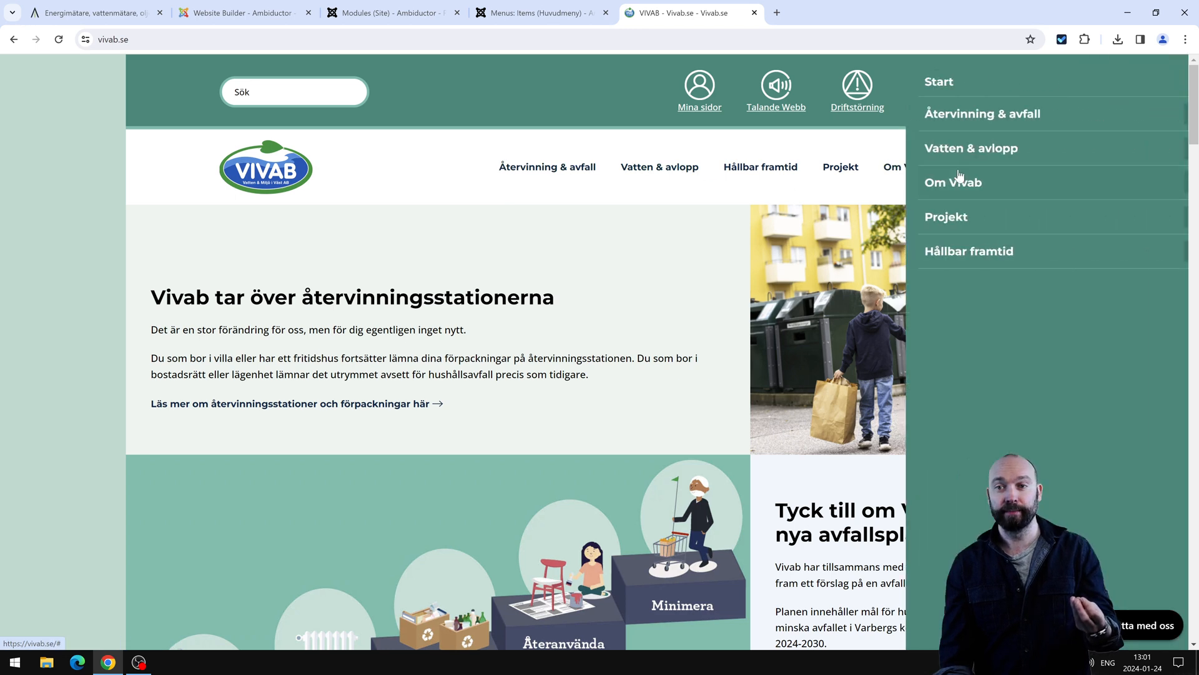
click(1160, 148)
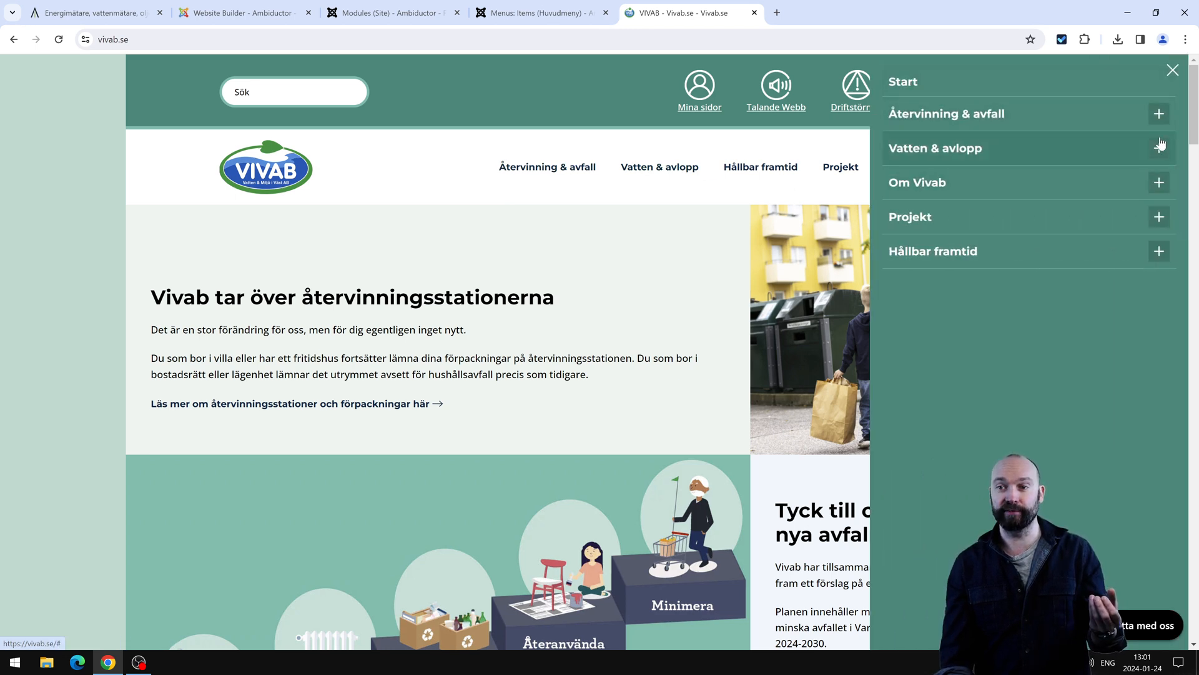
click(1159, 212)
click(989, 246)
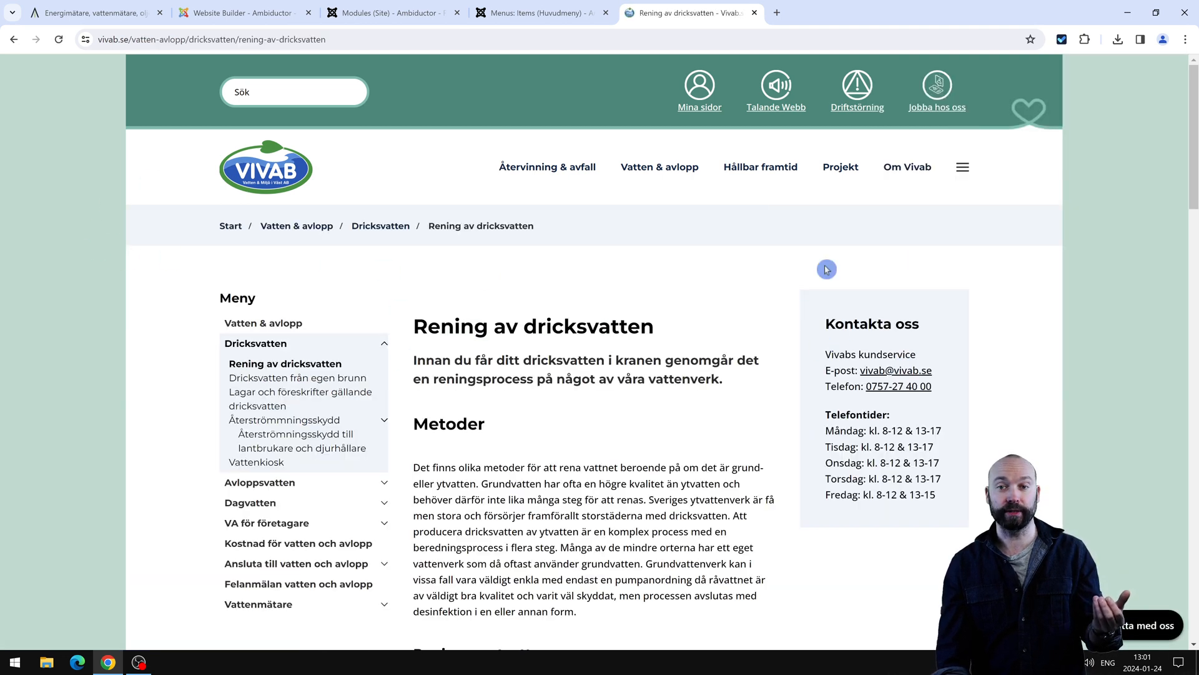
click(966, 170)
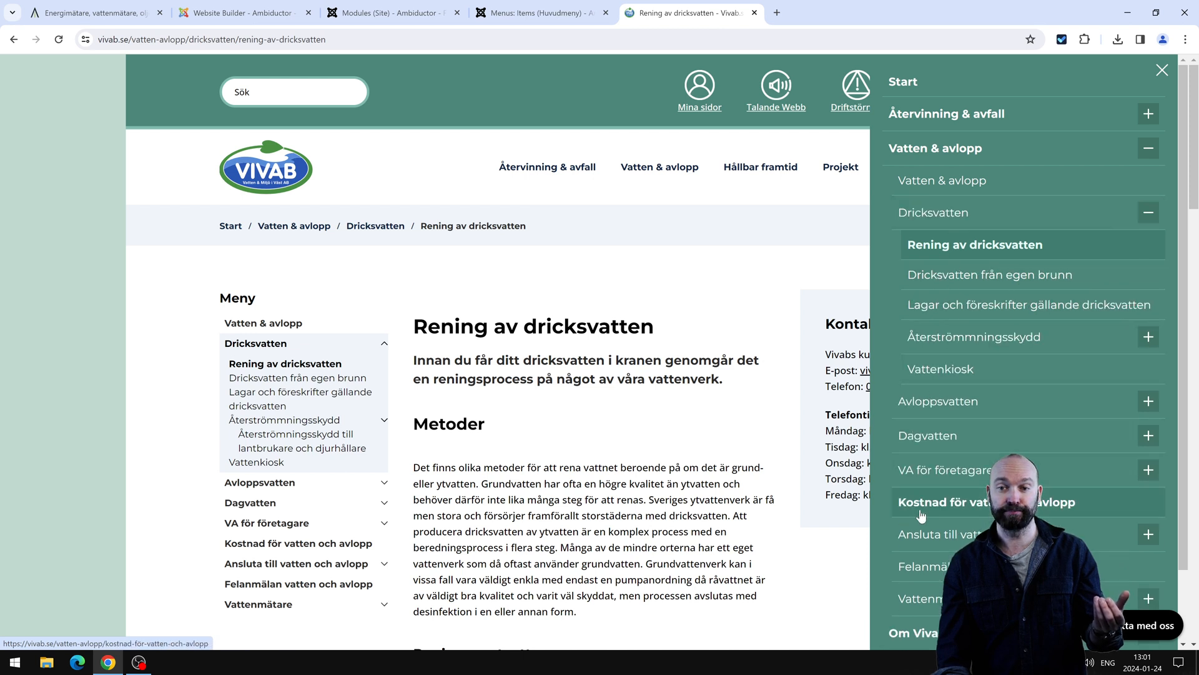
click(594, 320)
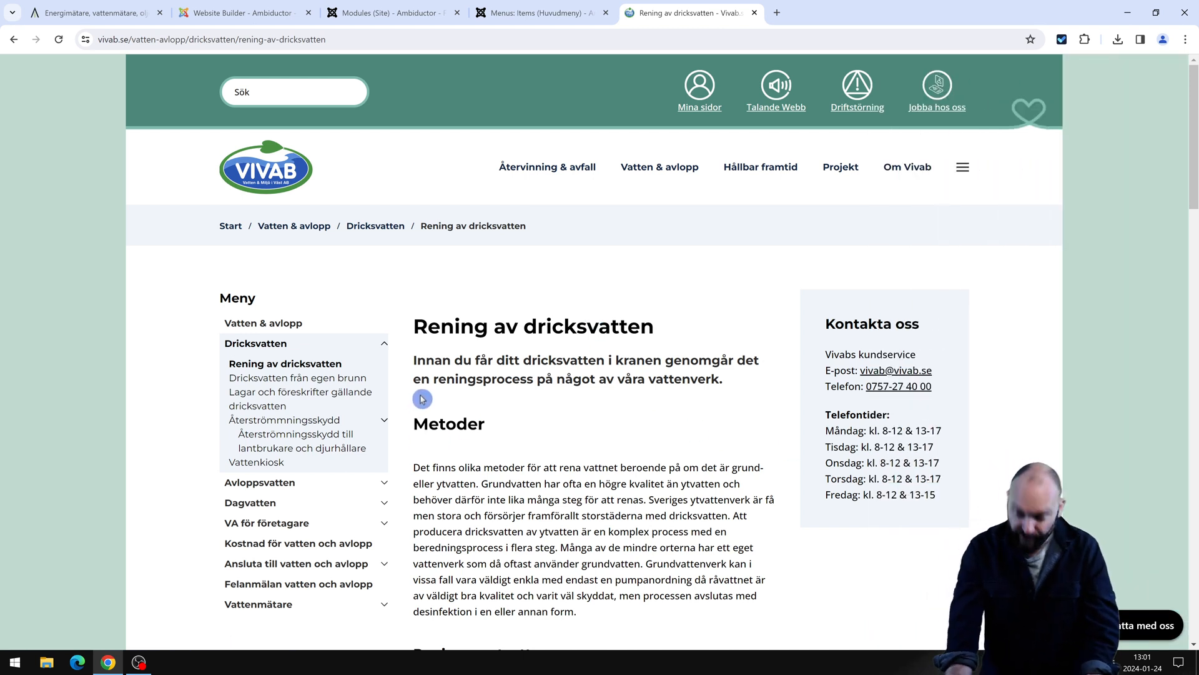